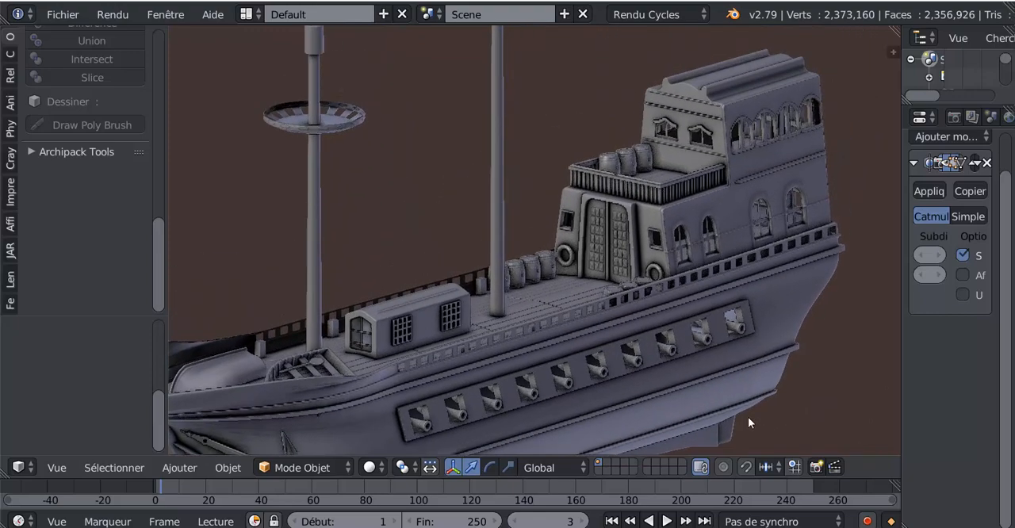
Step: Examine the finished ship model, looking closely at the barrels placed along its deck
scroll(653, 235, up, 2)
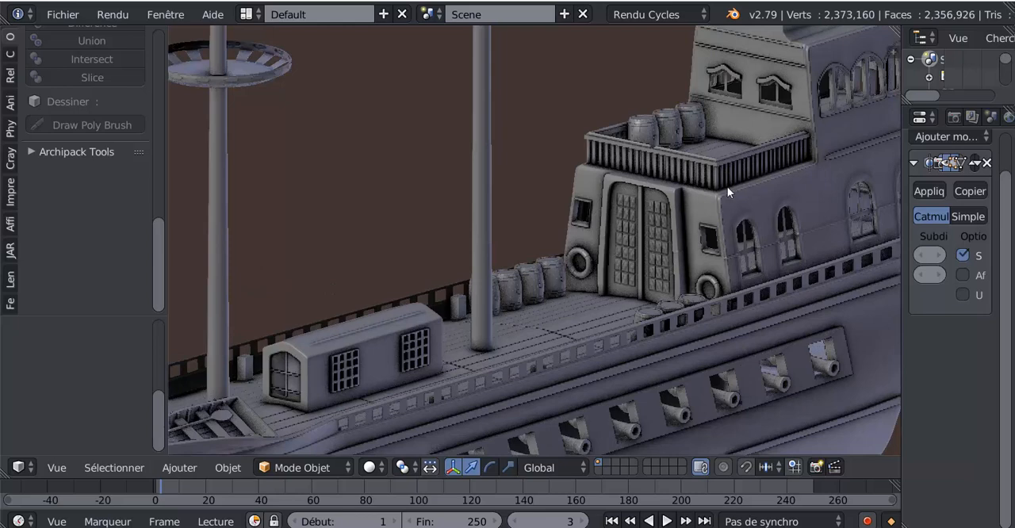
scroll(555, 295, up, 2)
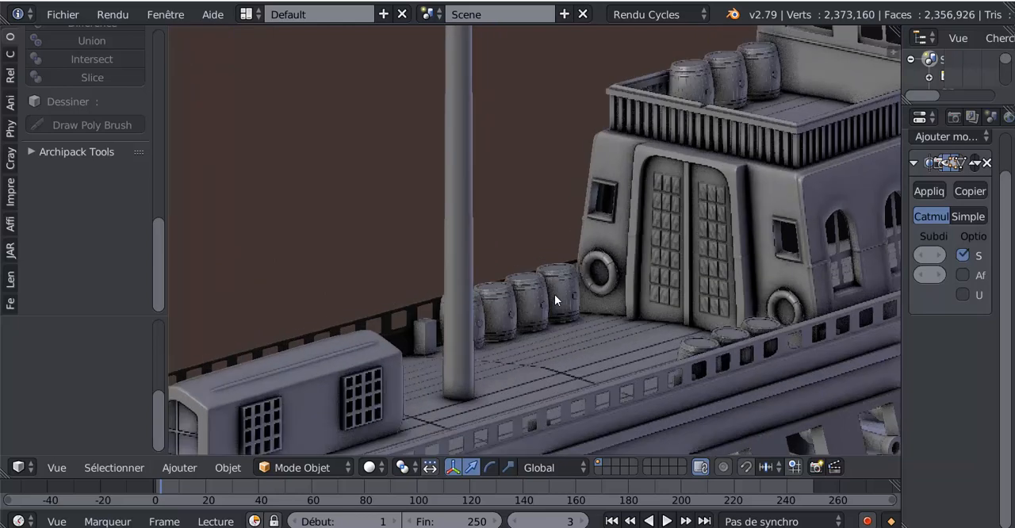
middle_drag(554, 298, 548, 320)
scroll(548, 320, up, 3)
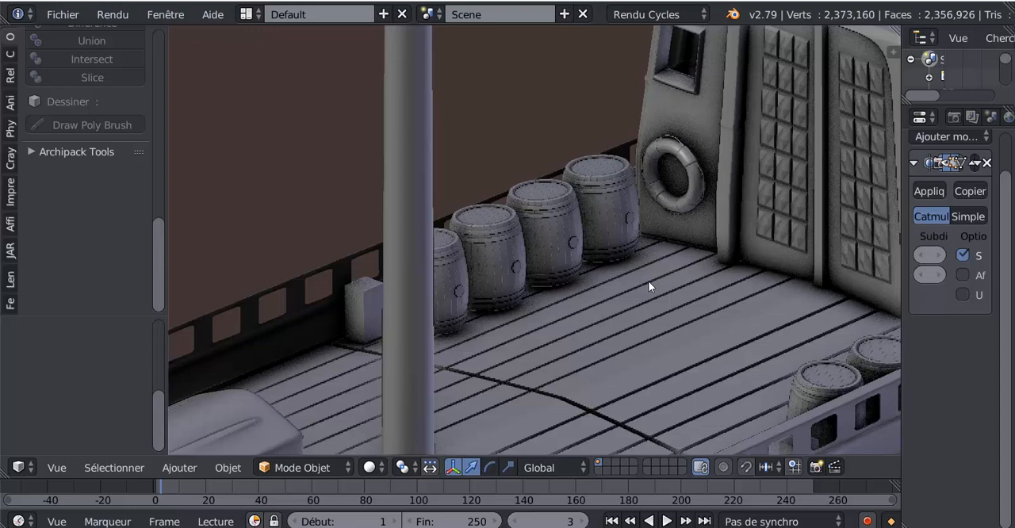
scroll(648, 281, down, 6)
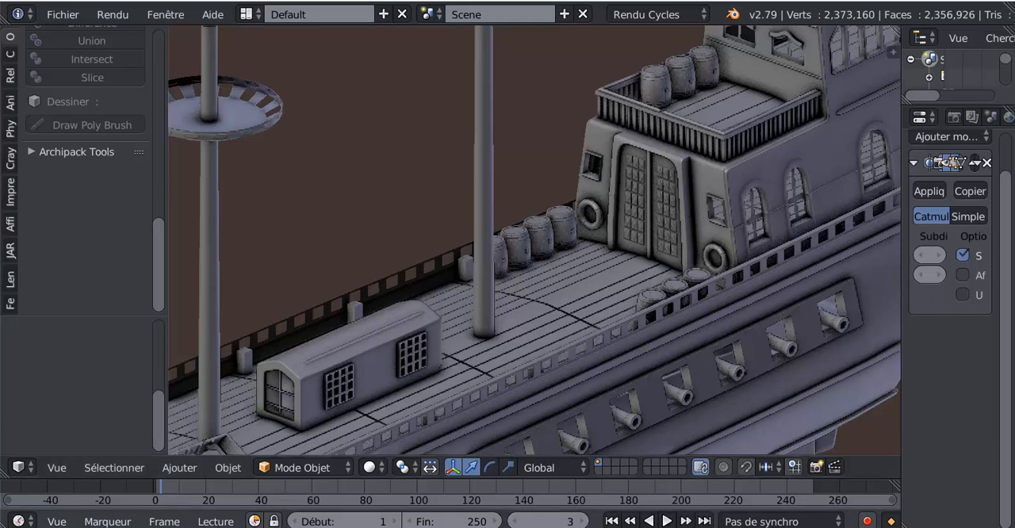
Step: Switch to the Blender window holding the barrel model and inspect its planks, hoops, lid and round plug
mouse_move(827, 527)
mouse_move(763, 495)
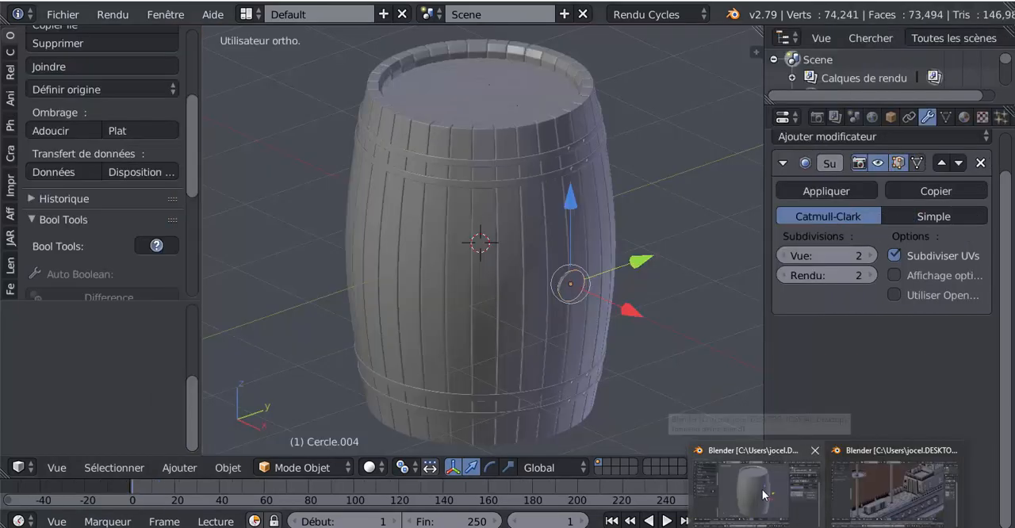
click(763, 495)
middle_drag(676, 379, 637, 408)
mouse_move(534, 348)
middle_down()
mouse_move(590, 345)
mouse_move(571, 370)
mouse_move(635, 240)
mouse_move(630, 298)
mouse_move(558, 340)
mouse_move(552, 305)
mouse_move(546, 340)
middle_up()
scroll(546, 341, up, 3)
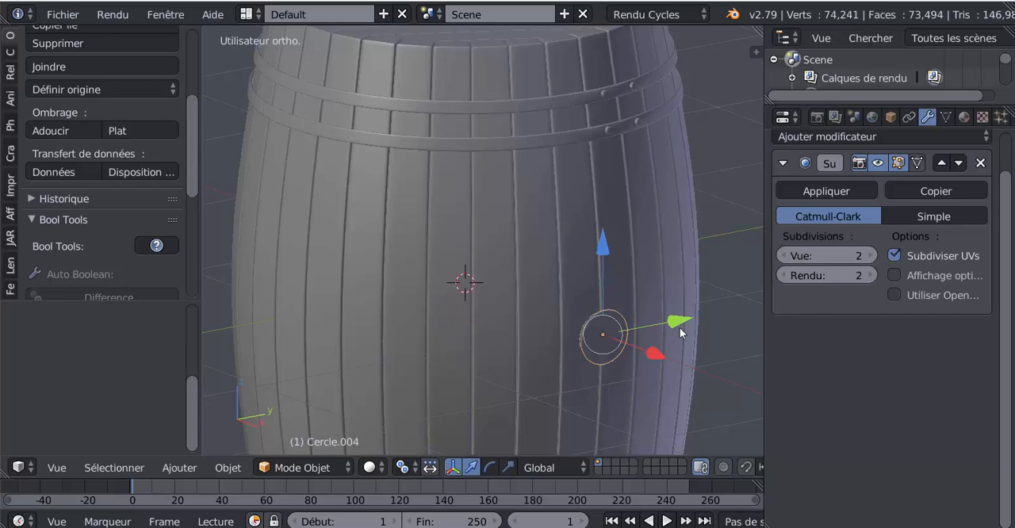
scroll(663, 282, down, 4)
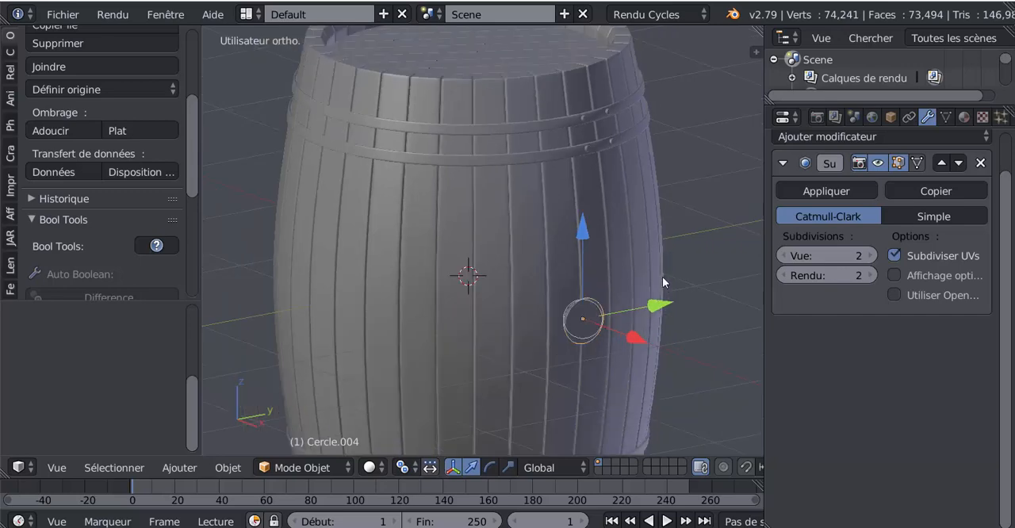
middle_drag(640, 318, 663, 343)
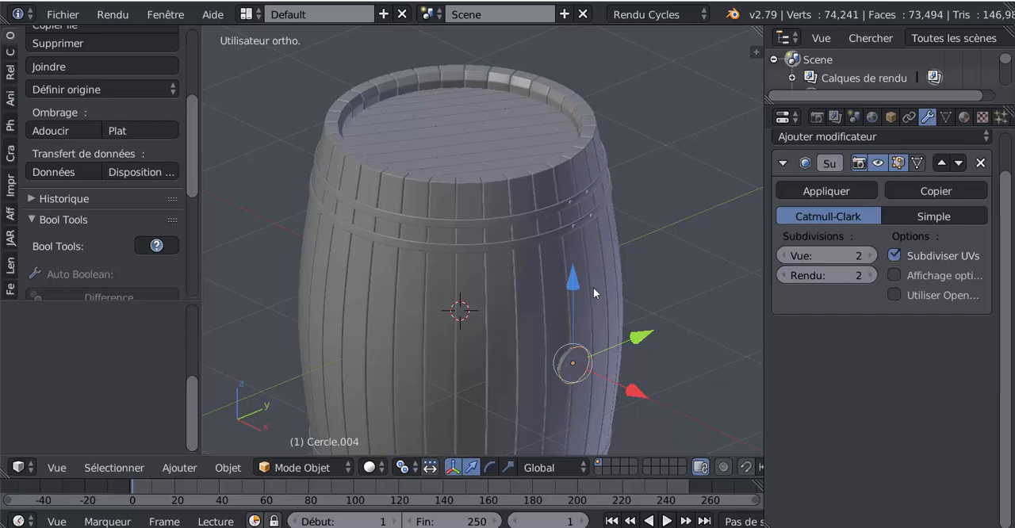
scroll(579, 295, up, 2)
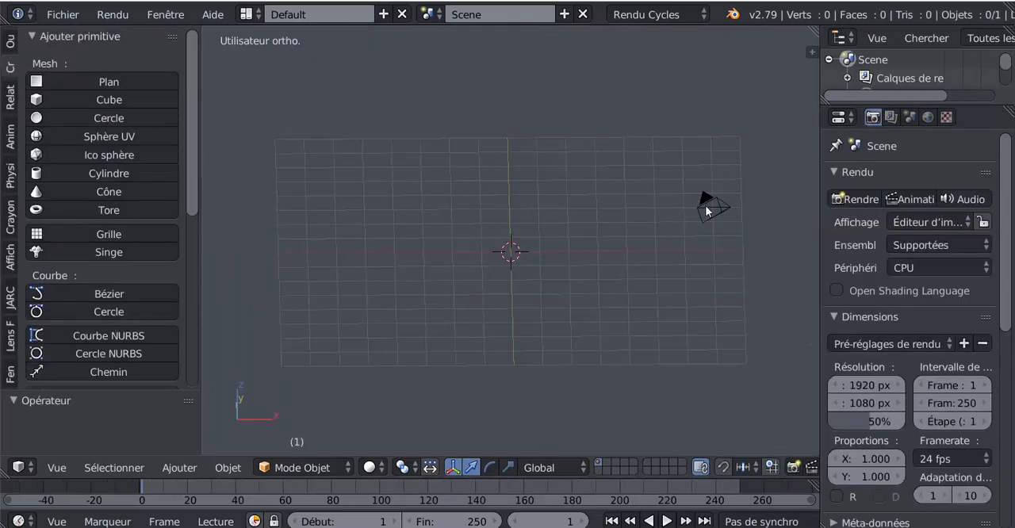
Step: Delete the camera from the new scene
right_click(707, 206)
key(x)
click(609, 282)
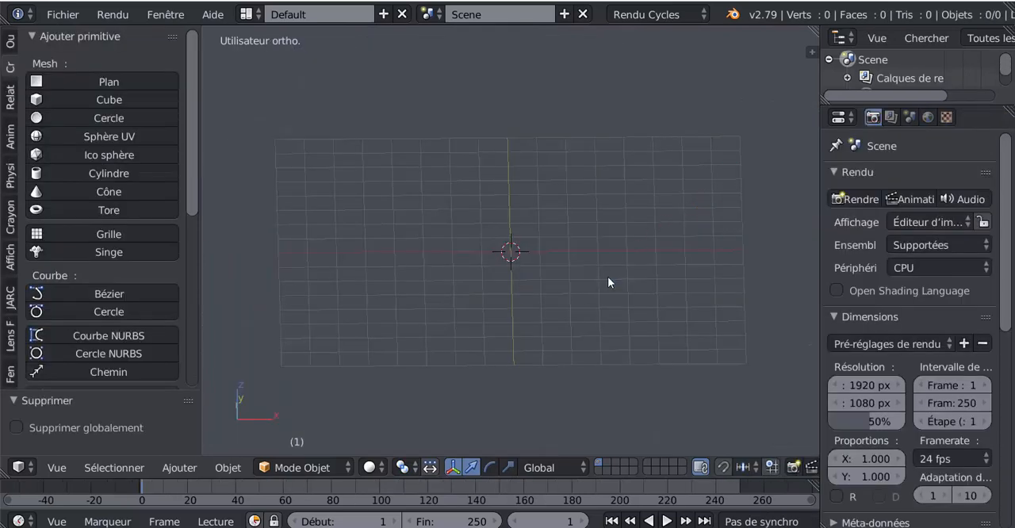
Step: Add a 32-vertex mesh circle at the 3D cursor and give it a Miroir (Mirror) modifier
drag(817, 255, 901, 255)
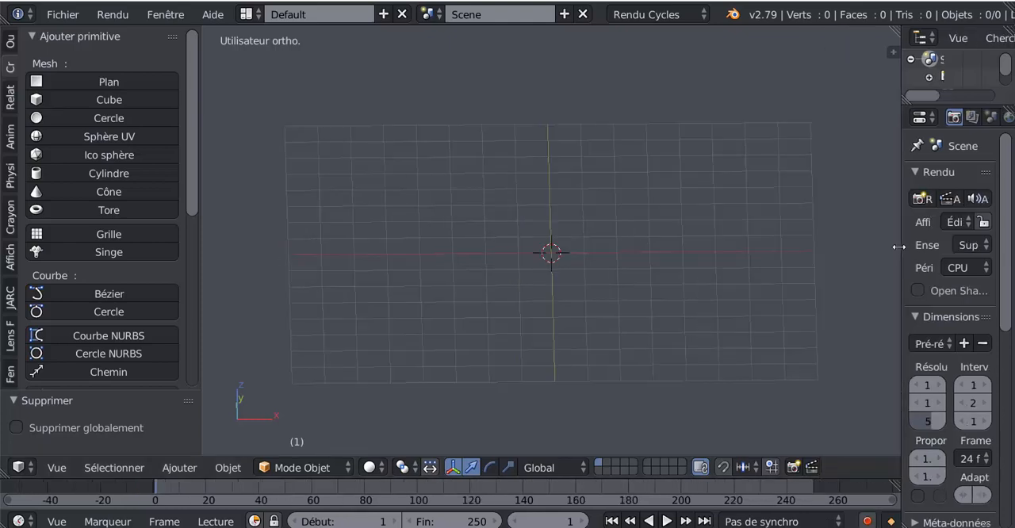
click(42, 117)
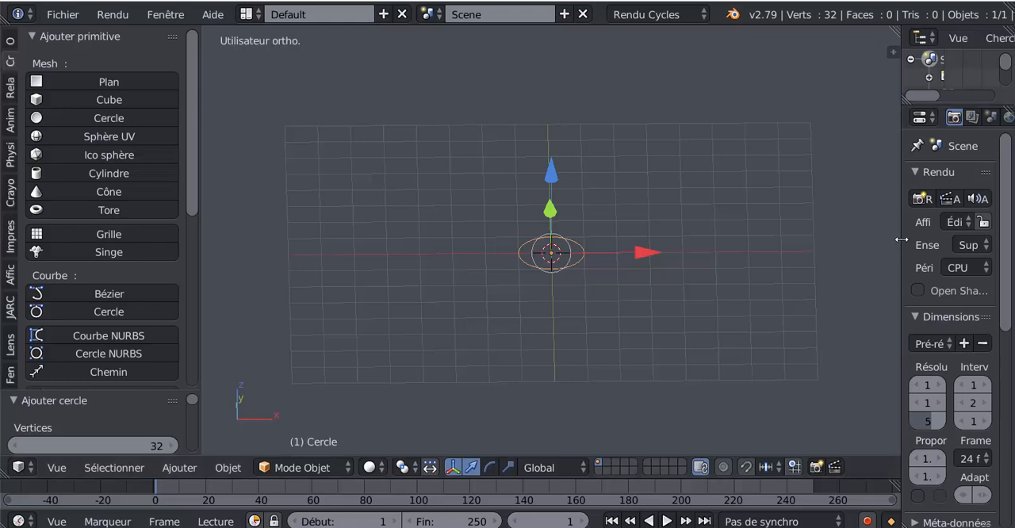
drag(899, 241, 753, 230)
click(918, 117)
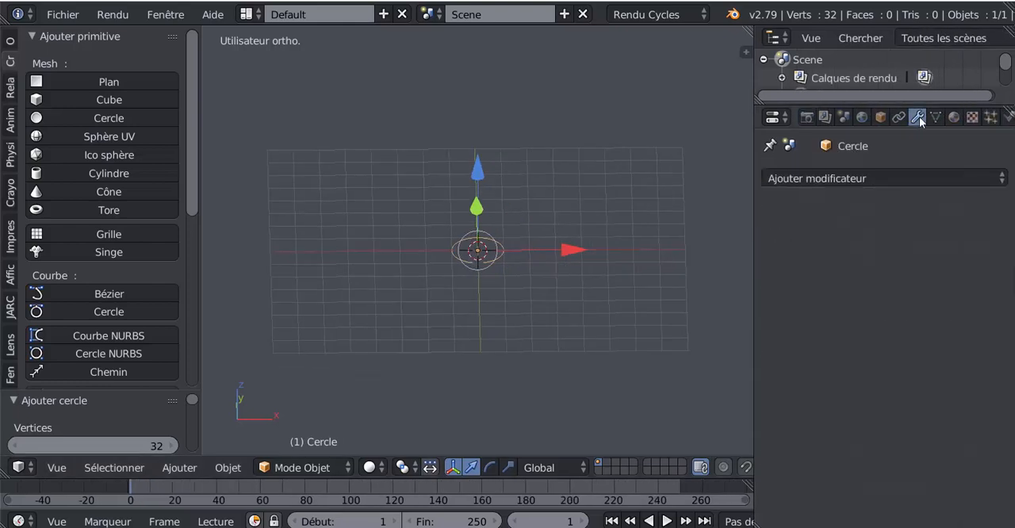
click(884, 176)
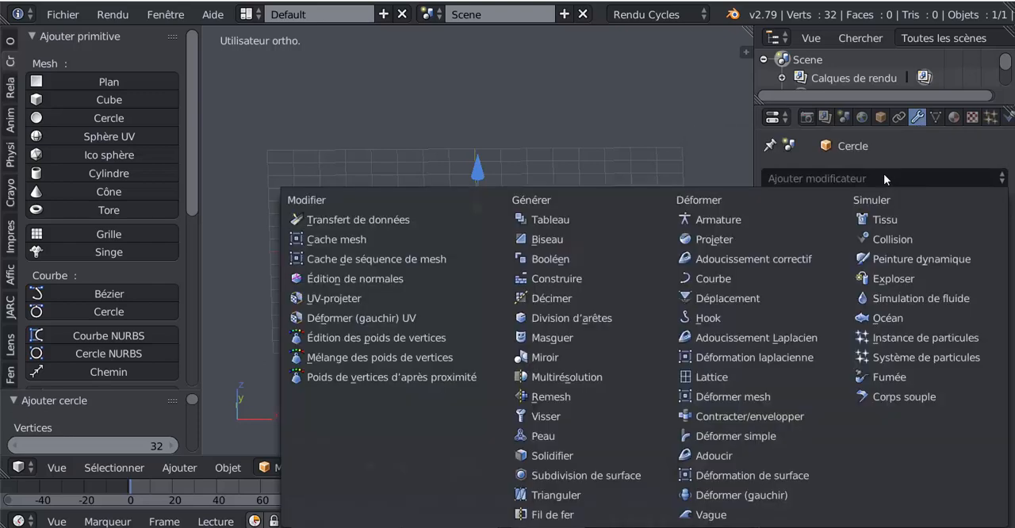
click(552, 357)
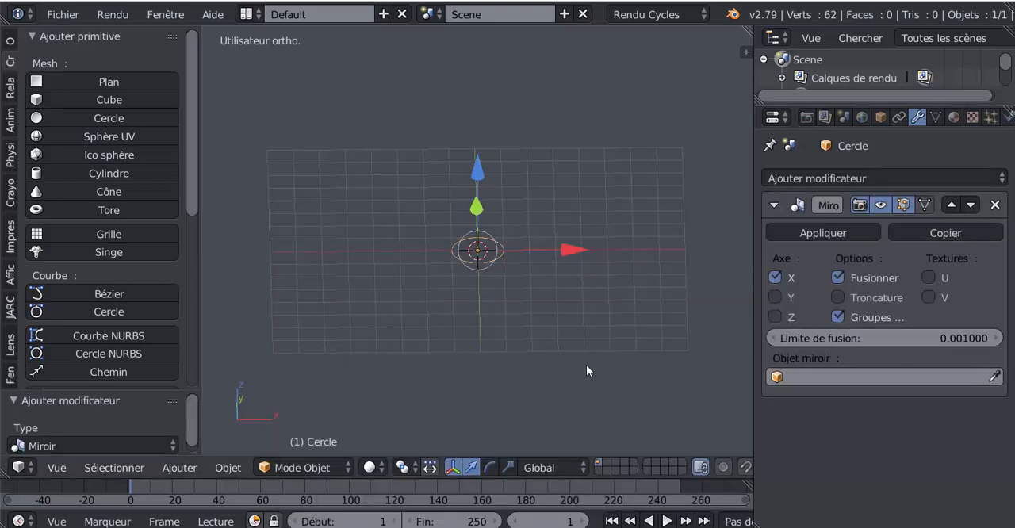
Step: In Edit Mode with the front view, switch the circle's Mirror modifier from the X axis to the Z axis
key(KP_1)
scroll(587, 365, up, 9)
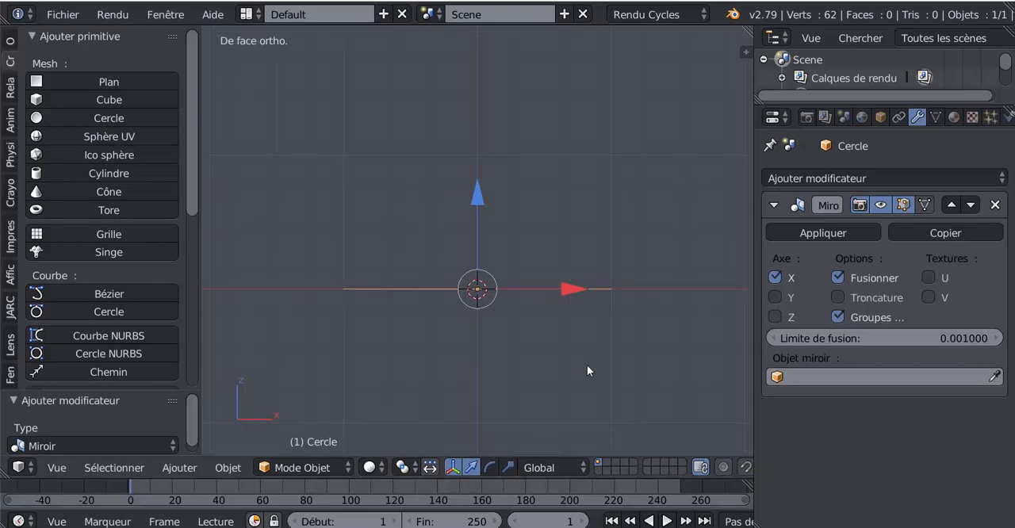
key(Tab)
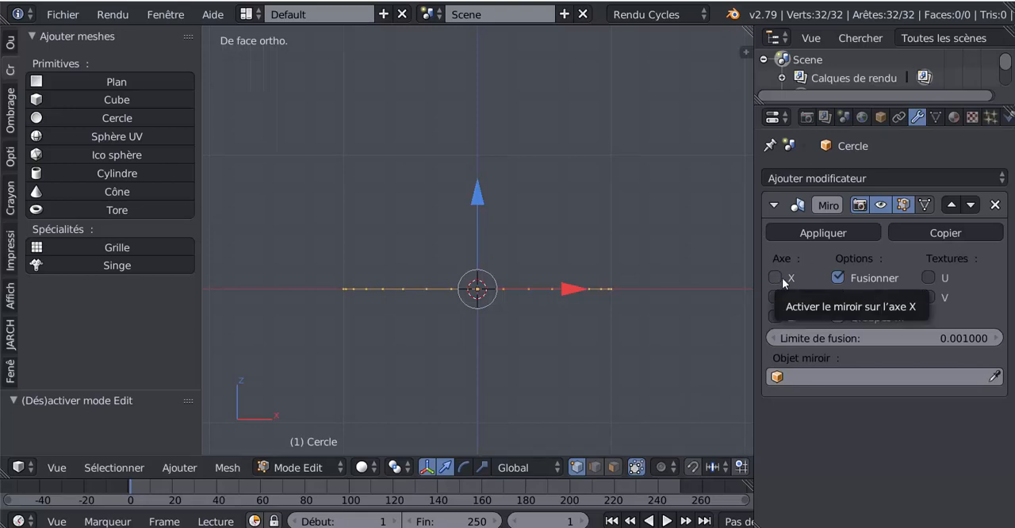
click(776, 317)
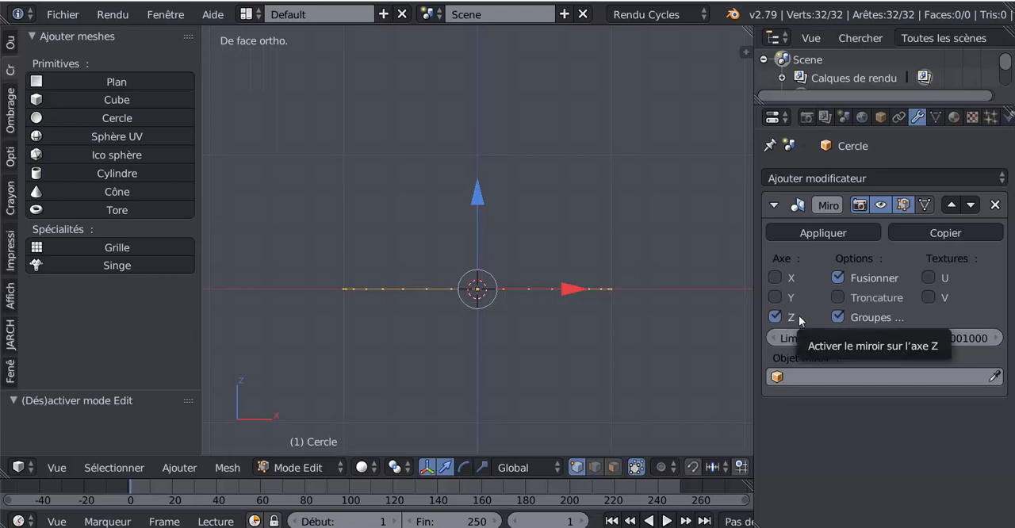
Step: Extrude the circle and raise the new ring along Z to about one and a half times the circle's radius
key(e)
right_click(497, 365)
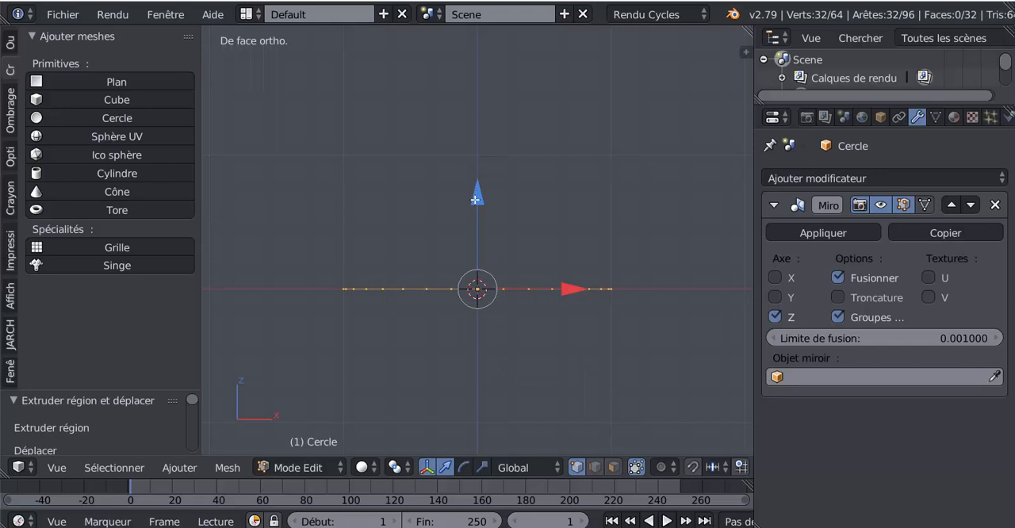
key(g)
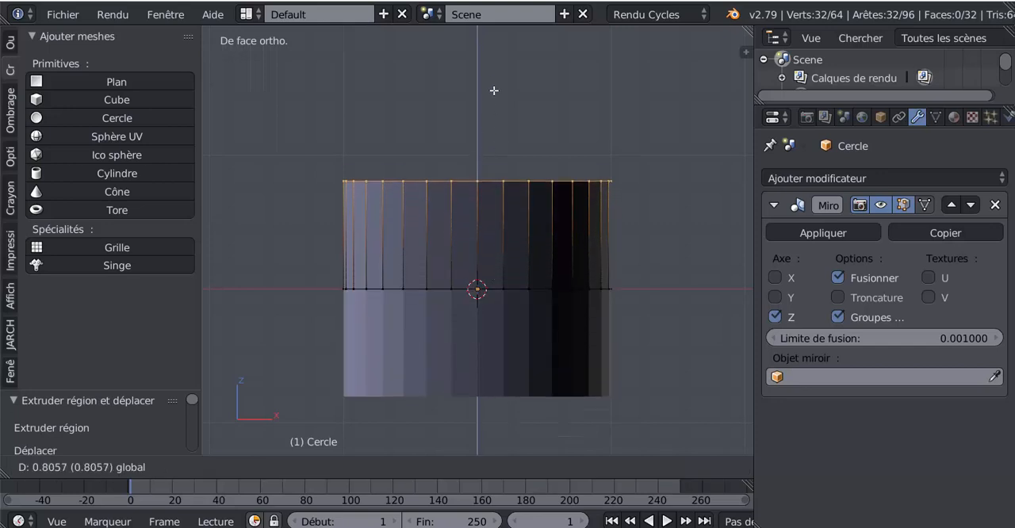
click(501, 50)
scroll(512, 82, down, 4)
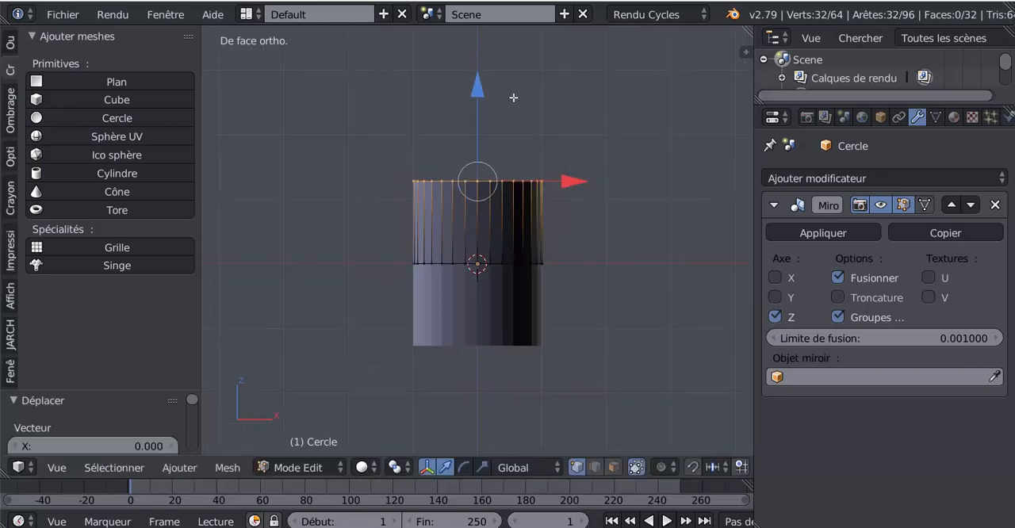
key(g)
key(z)
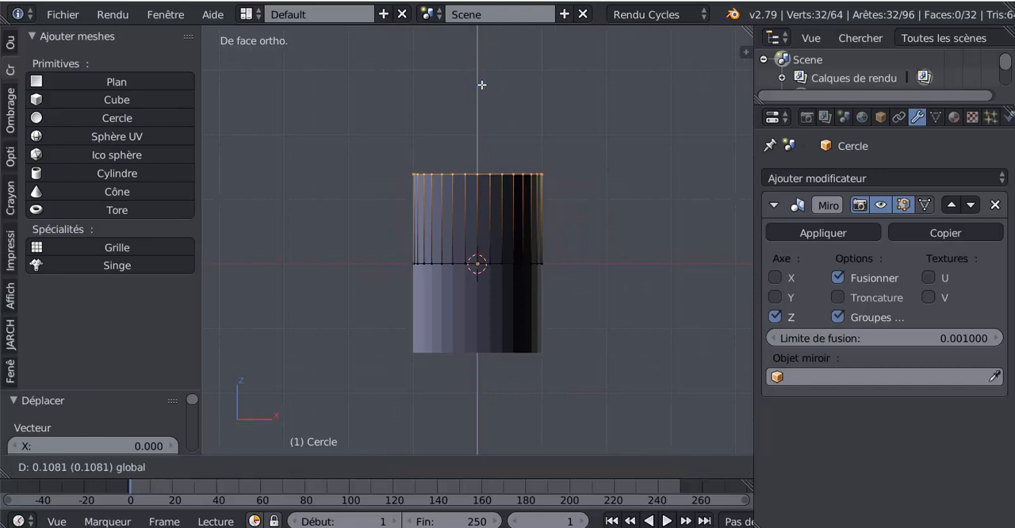
click(484, 79)
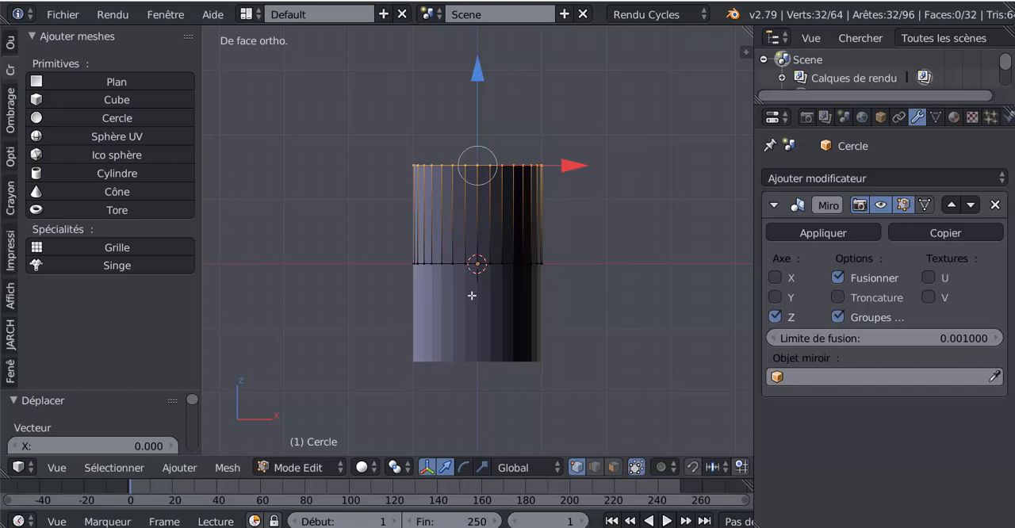
Step: Select the whole mesh and reverse the direction of its normals
key(a)
key(a)
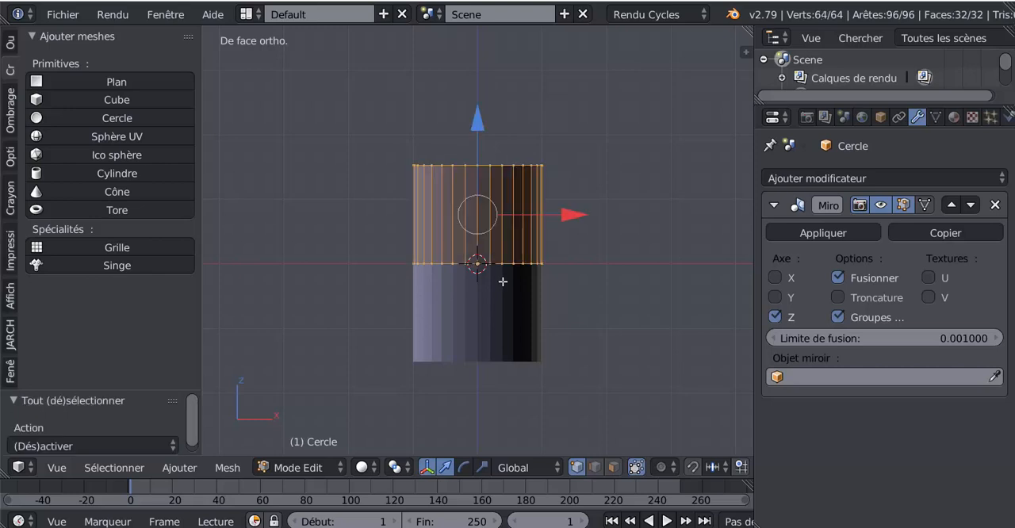
click(8, 105)
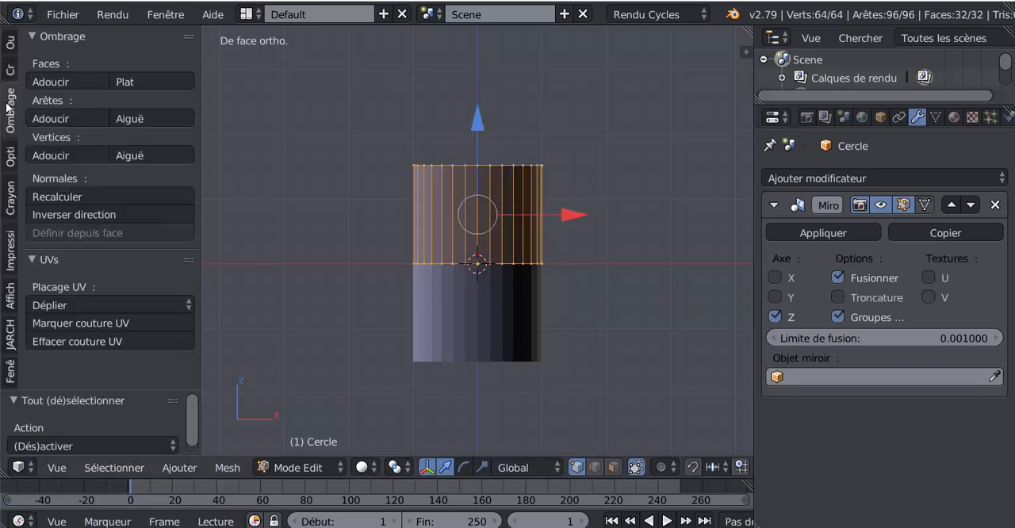
click(65, 210)
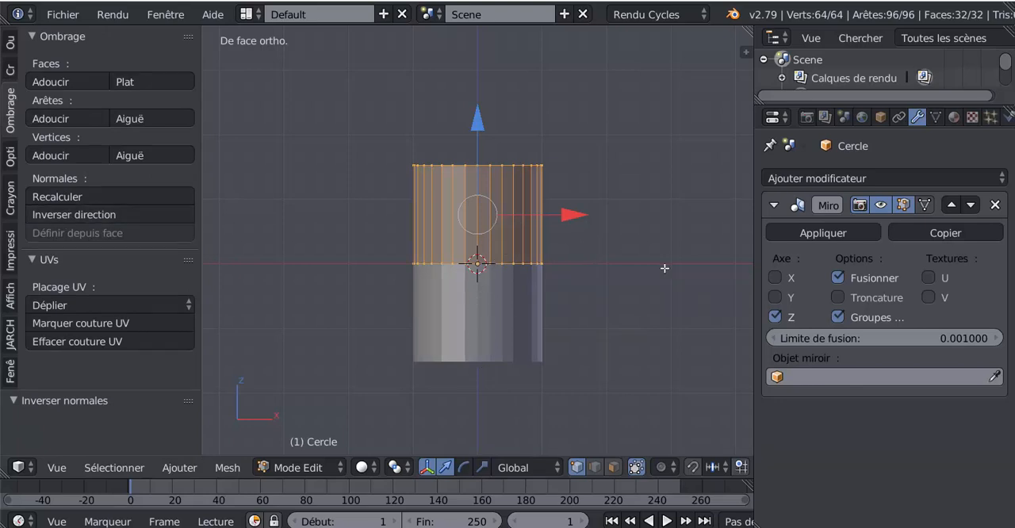
Step: Enable the Troncature (clipping) option of the Mirror modifier and return to the front view
middle_drag(663, 334, 648, 349)
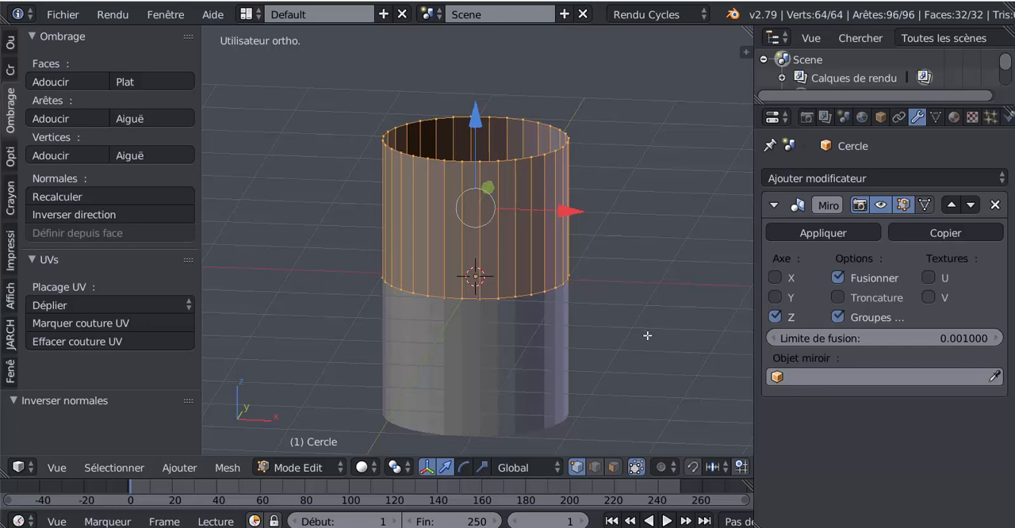
middle_drag(656, 353, 658, 357)
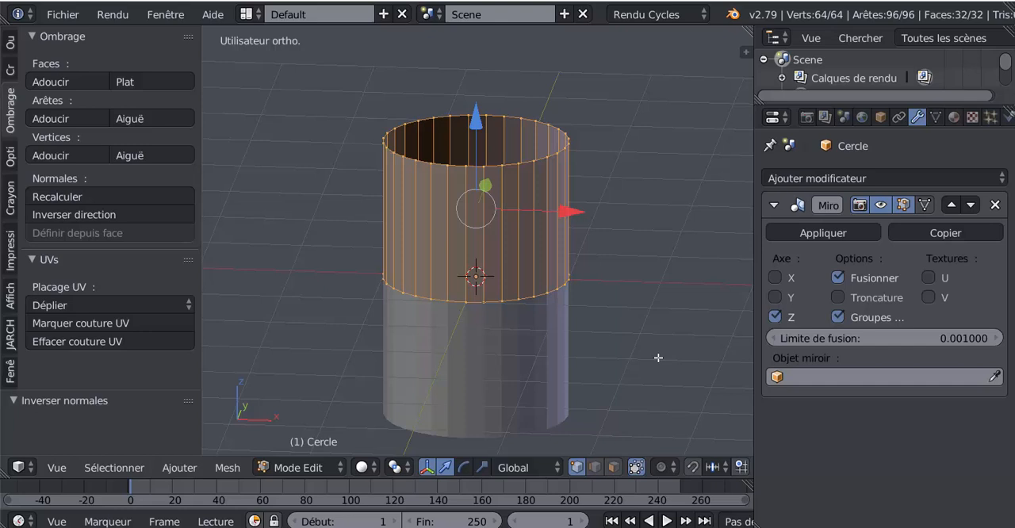
key(KP_1)
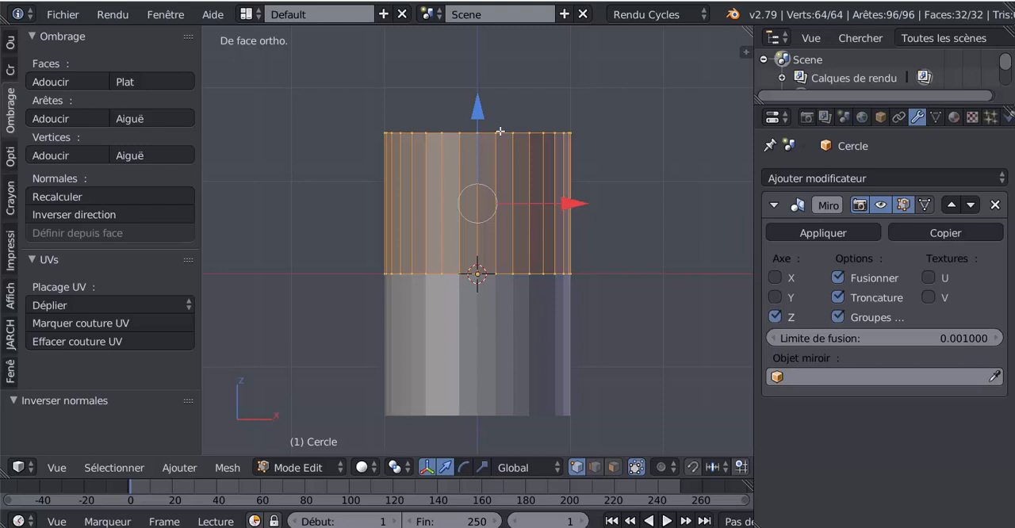
Step: Select the edge loop at the barrel's mid-height and scale it up to about 1.17
drag(754, 265, 810, 274)
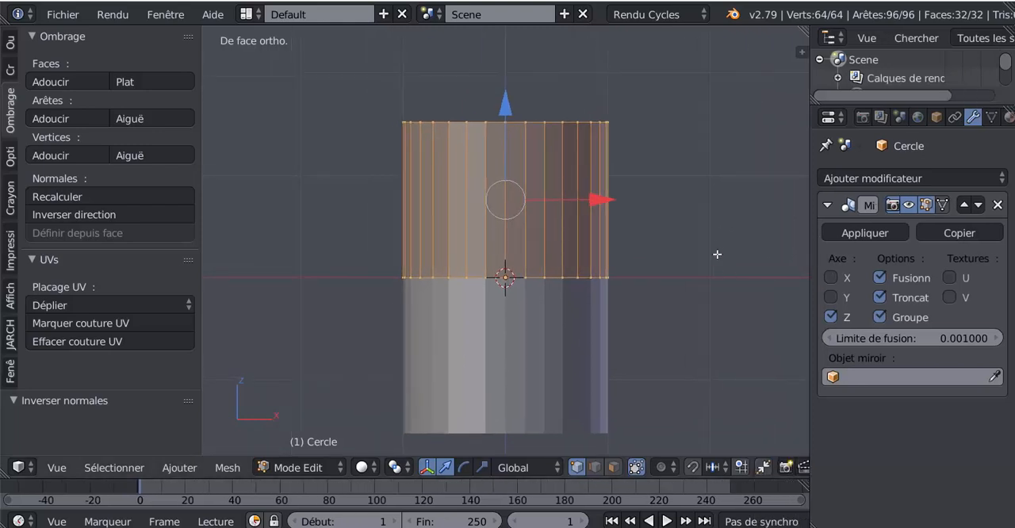
alt+right_click(536, 293)
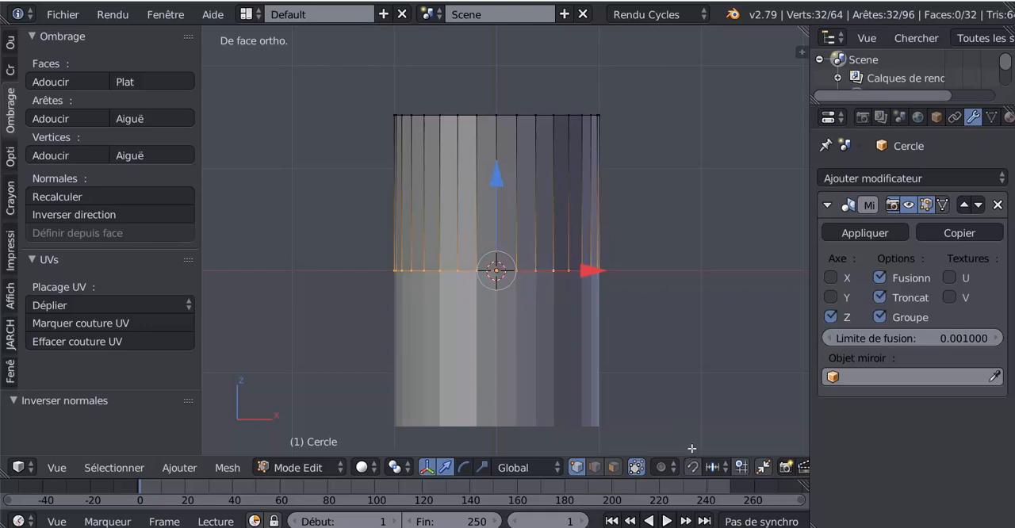
key(s)
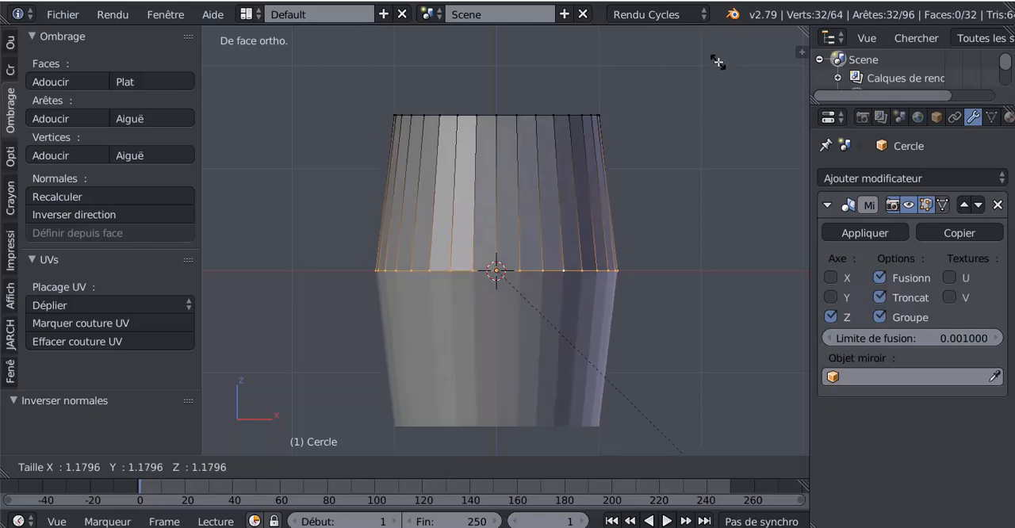
click(718, 64)
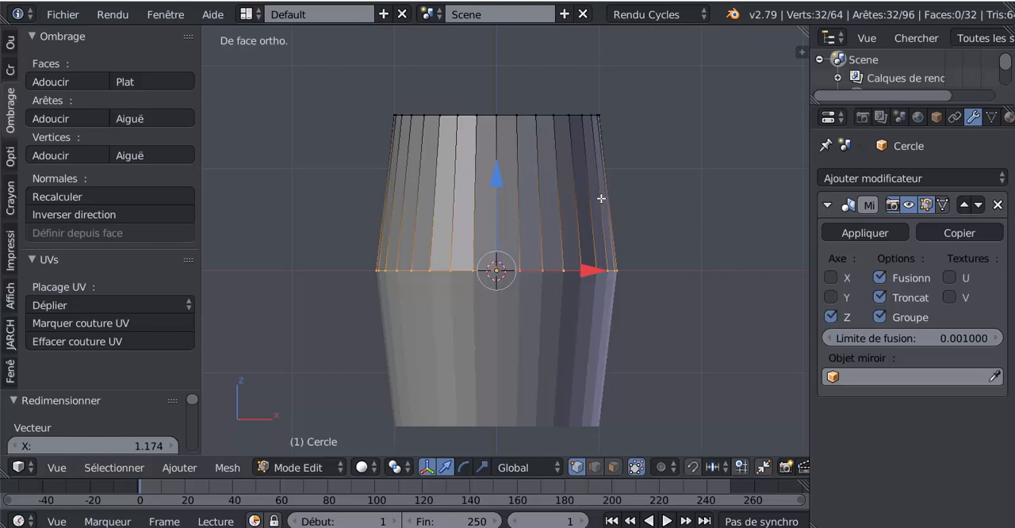
Step: Add one centred horizontal loop cut between the barrel's middle ring and its upper rim
key(ctrl+r)
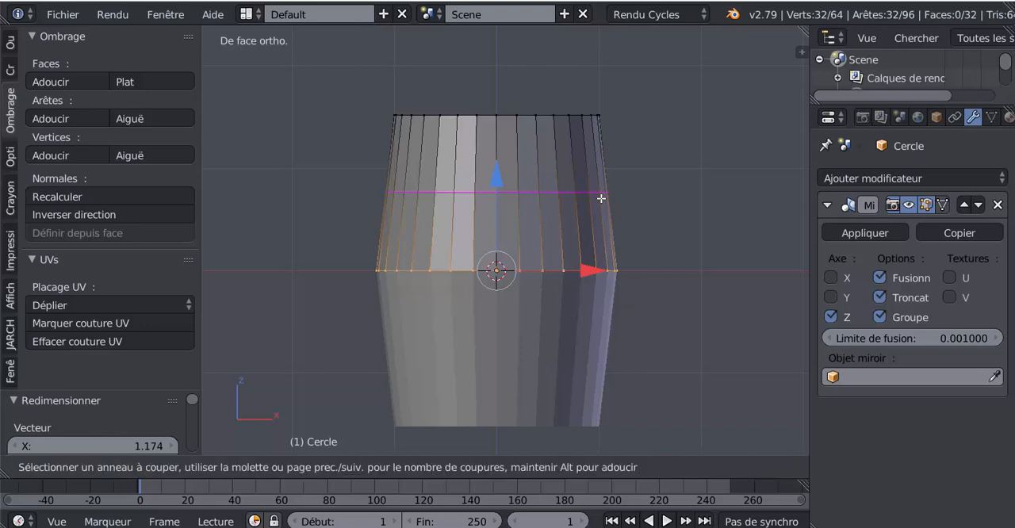
click(601, 199)
right_click(600, 199)
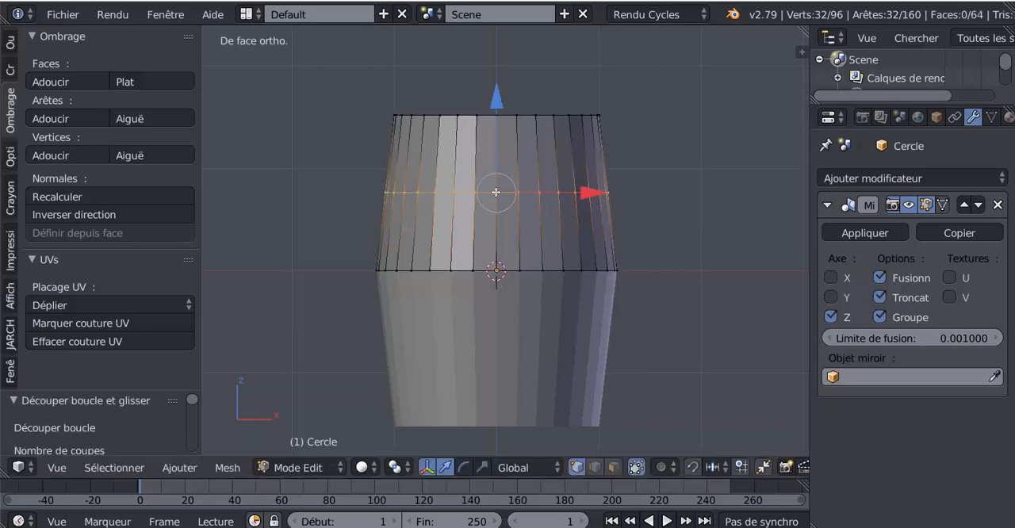
Step: Scale the new edge loop up to about 1.03 and return to Object Mode
key(s)
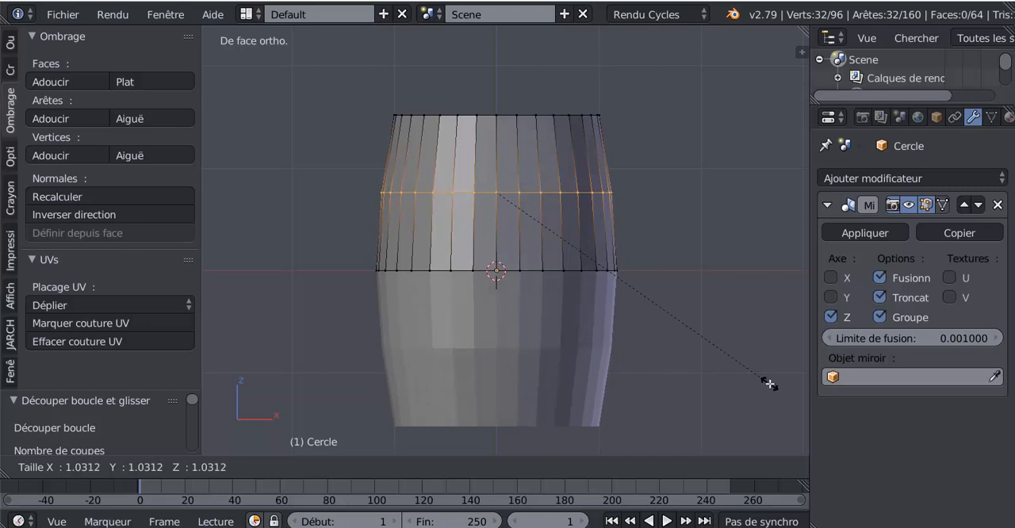
click(769, 384)
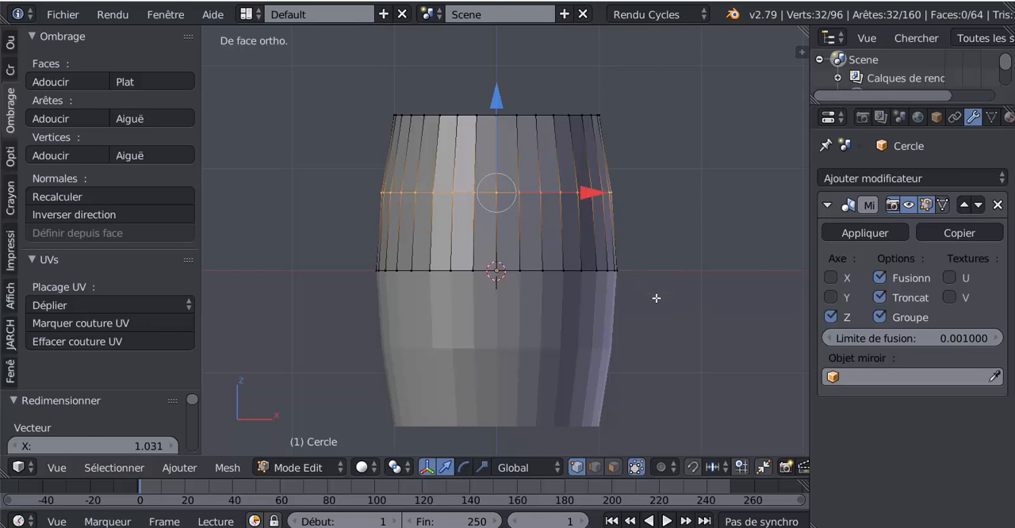
key(Tab)
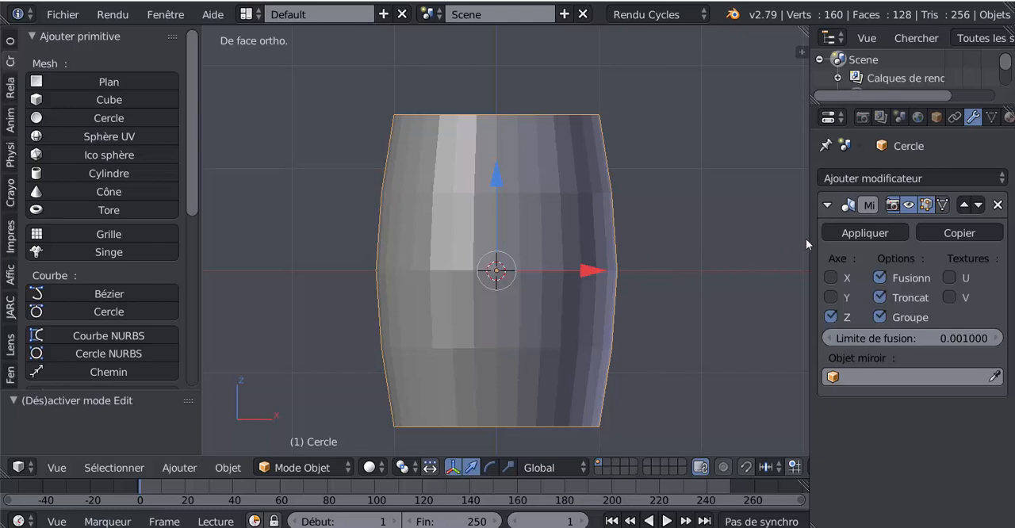
Step: Add a Subdivision de surface modifier to the barrel and set its viewport subdivisions to 2
drag(810, 238, 750, 238)
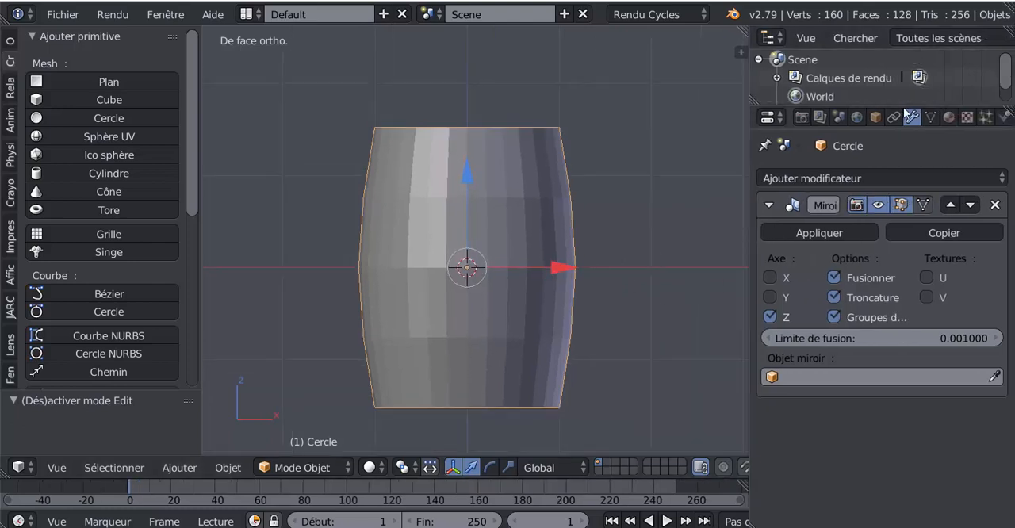
click(900, 178)
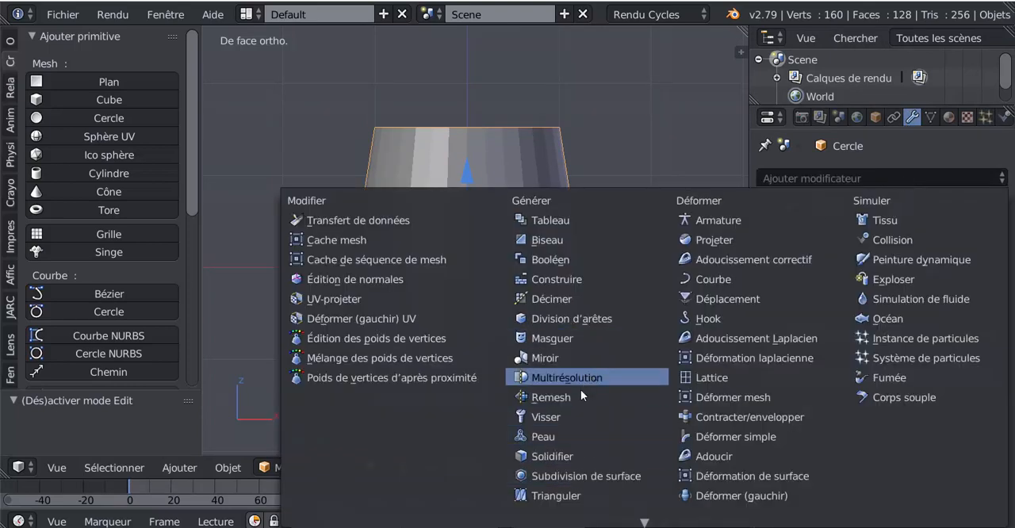
click(576, 475)
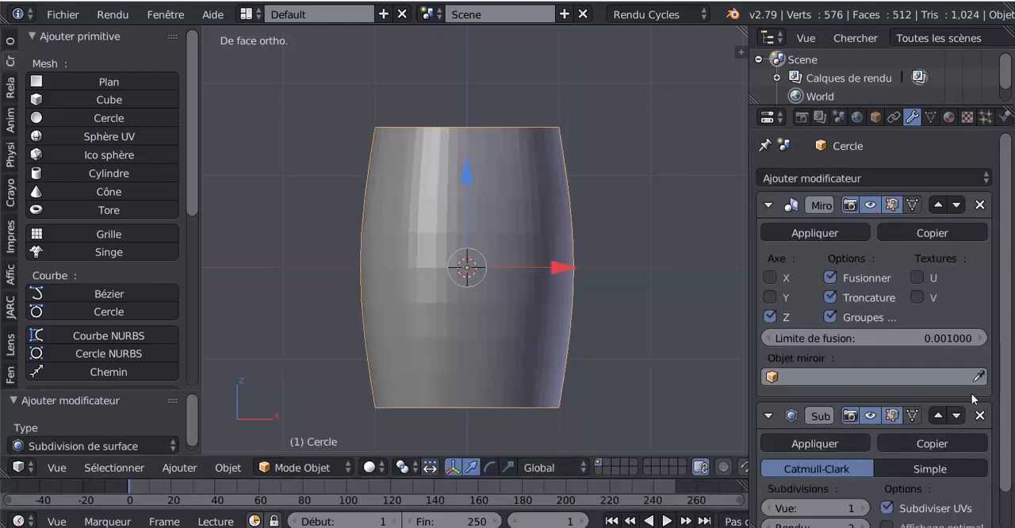
scroll(974, 399, down, 2)
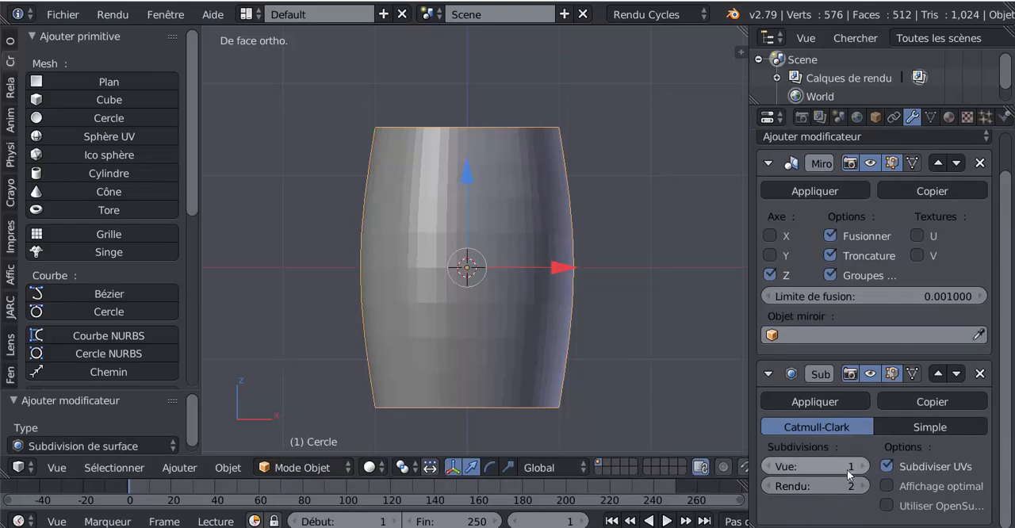
click(861, 468)
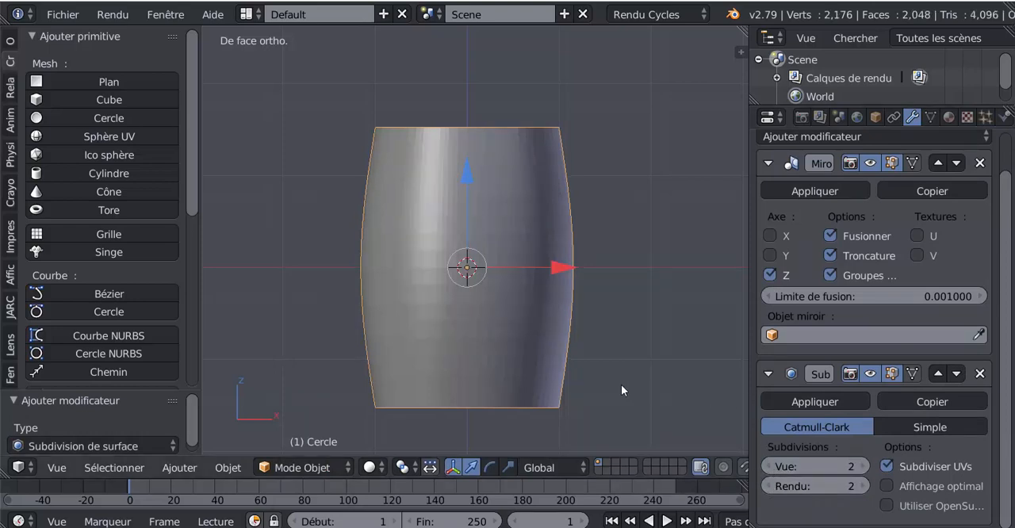
drag(751, 309, 815, 309)
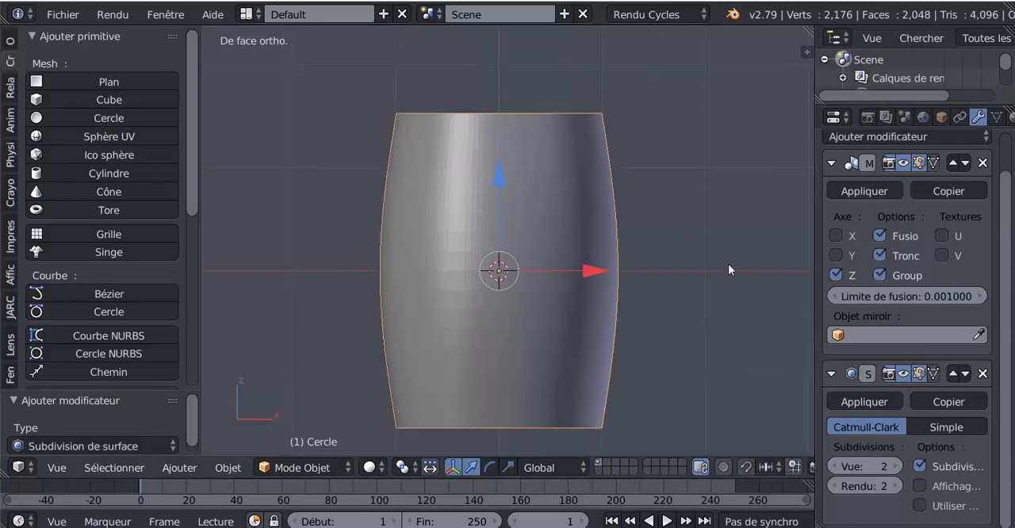
Step: Enter Edit Mode, select the barrel's whole mesh and switch to edge selection
middle_drag(728, 263, 619, 294)
key(Tab)
scroll(648, 266, up, 1)
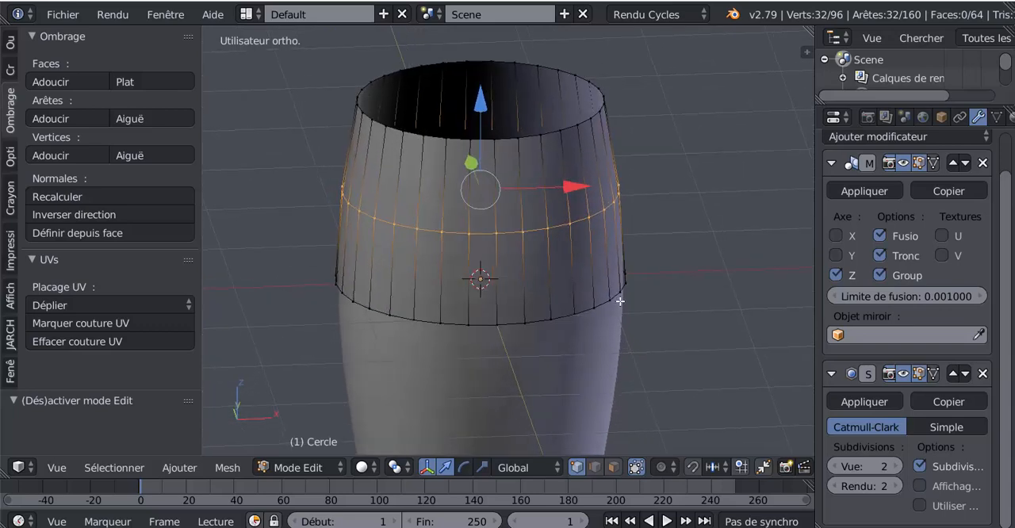
scroll(607, 297, up, 1)
scroll(607, 300, down, 1)
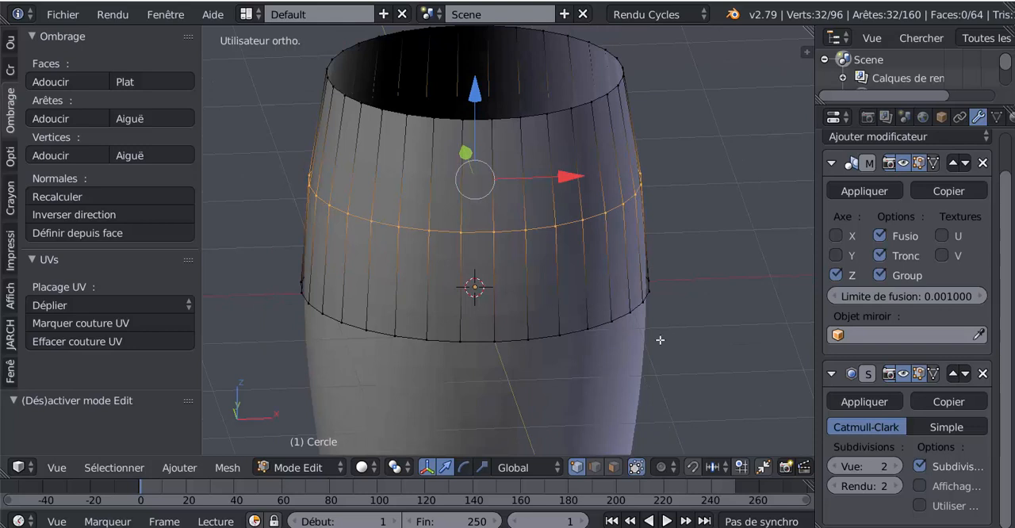
key(a)
key(a)
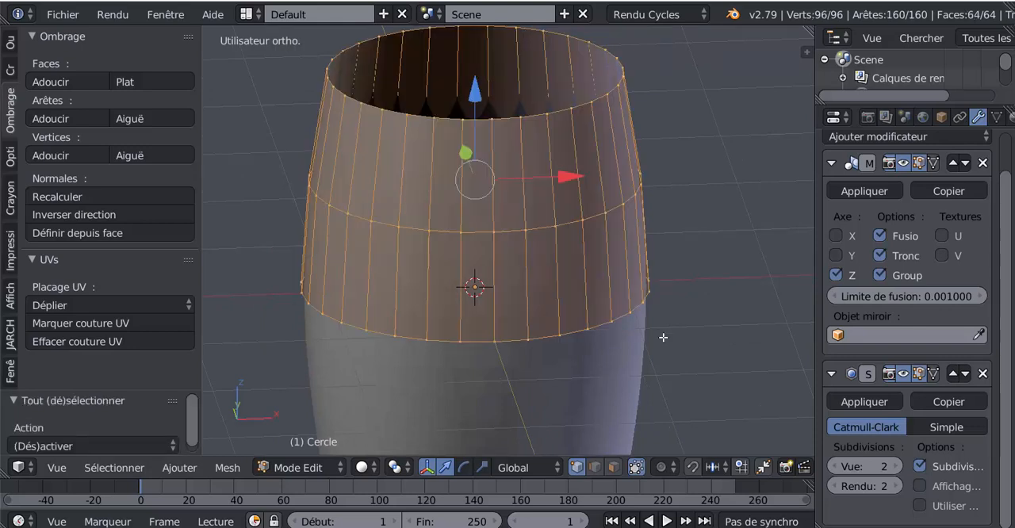
click(590, 471)
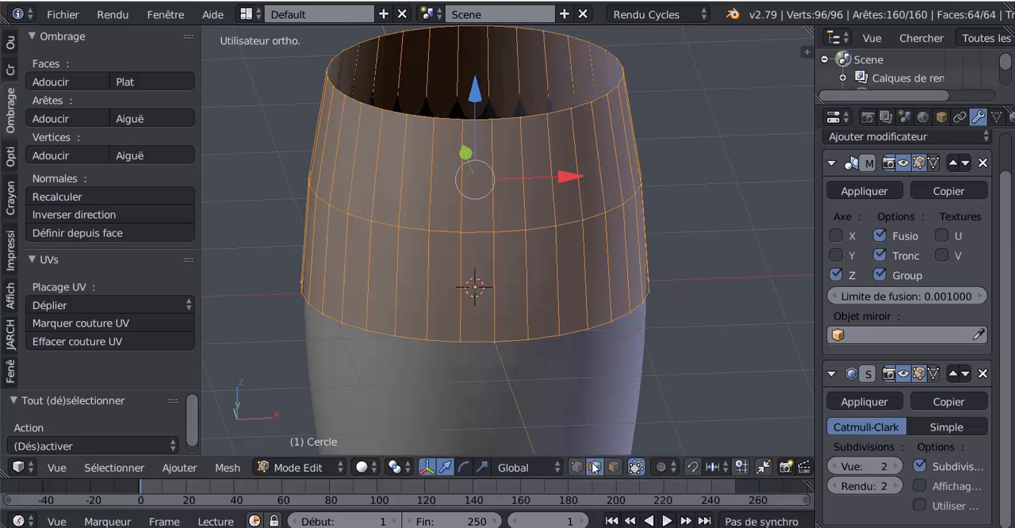
Step: Deselect the upper, middle and lower horizontal edge loops so only the vertical edges stay selected
shift+middle_drag(604, 254, 605, 353)
alt+shift+click(561, 213)
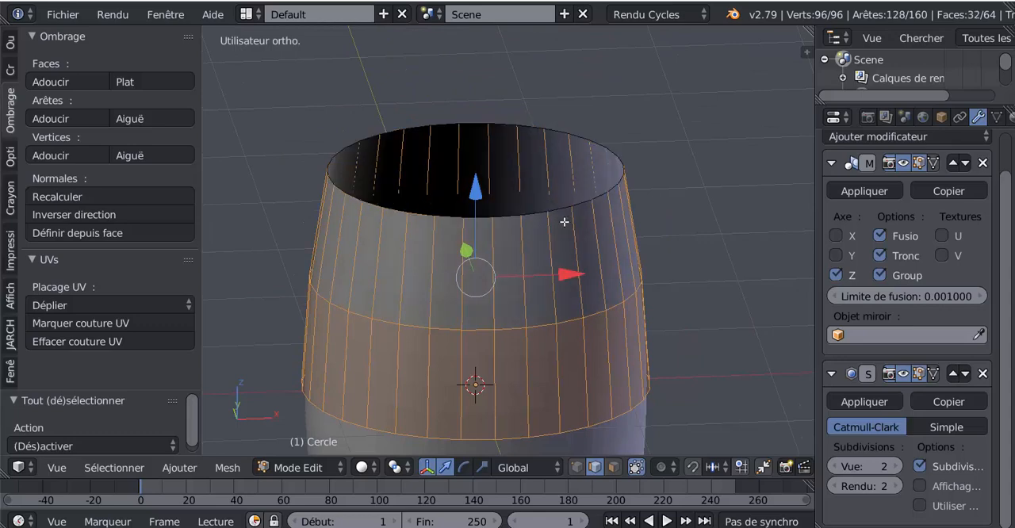
alt+shift+click(566, 319)
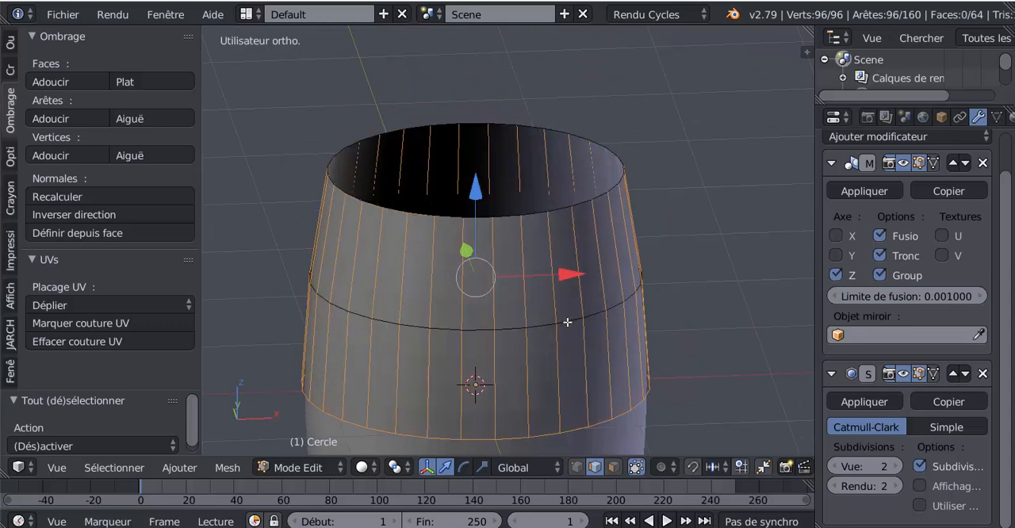
alt+shift+click(573, 428)
scroll(619, 410, down, 4)
middle_drag(652, 382, 656, 341)
scroll(647, 351, up, 2)
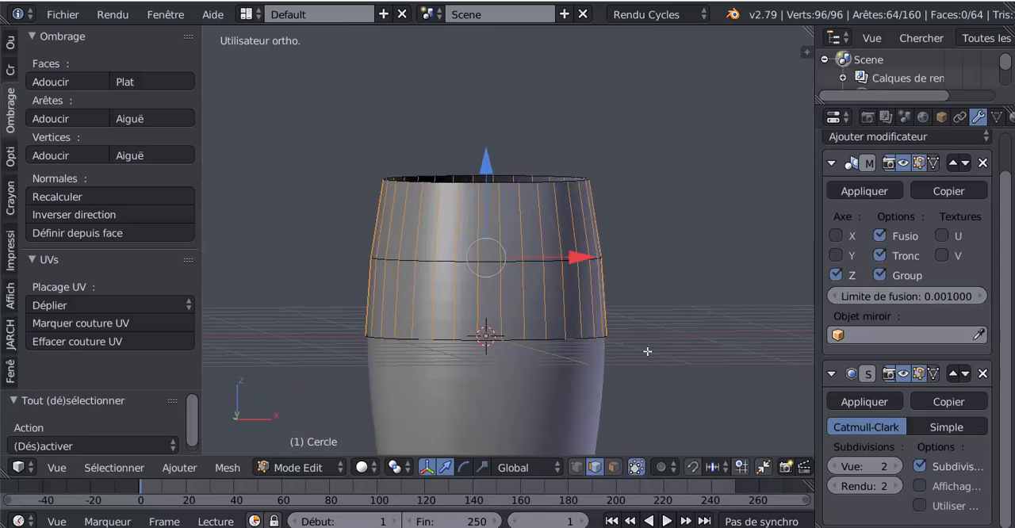
middle_drag(564, 347, 591, 371)
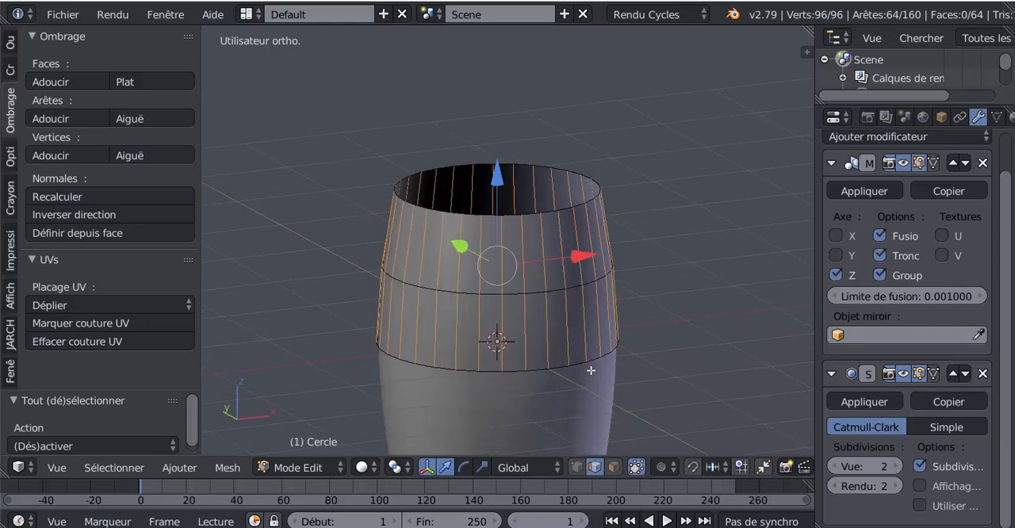
scroll(637, 311, up, 2)
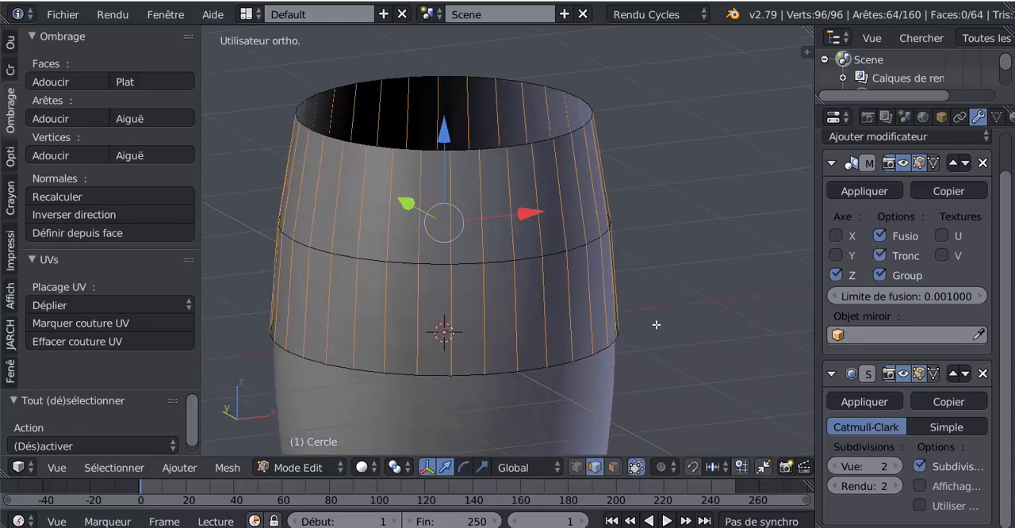
Step: Bevel the selected vertical edges into very narrow strips with two segments
key(ctrl+b)
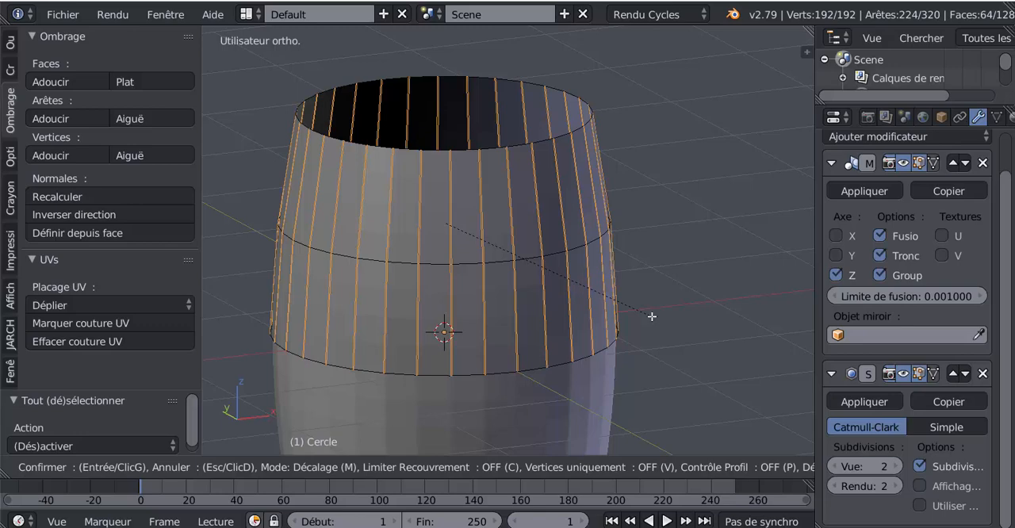
scroll(652, 316, up, 1)
click(652, 317)
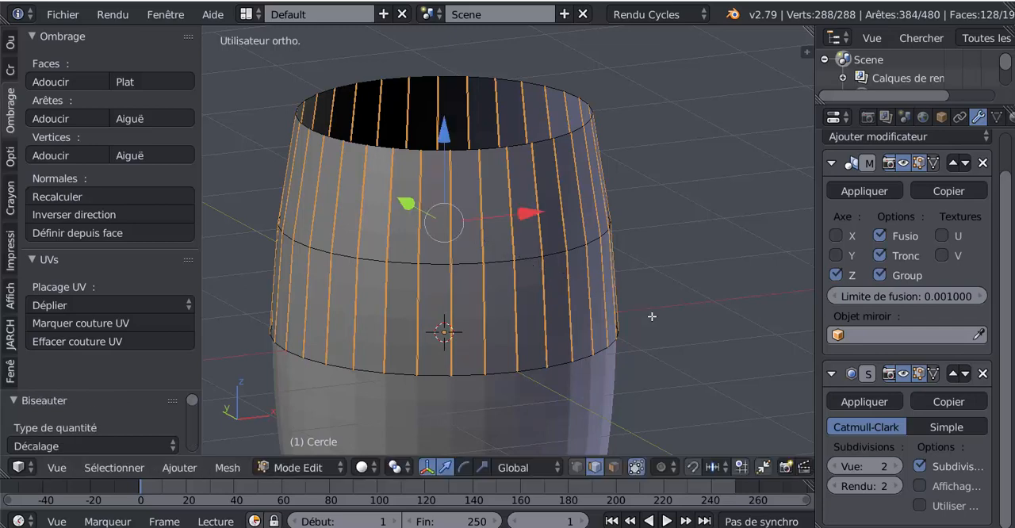
Step: Examine the bevelled vertical edges around the barrel up close and from different angles
scroll(627, 250, up, 8)
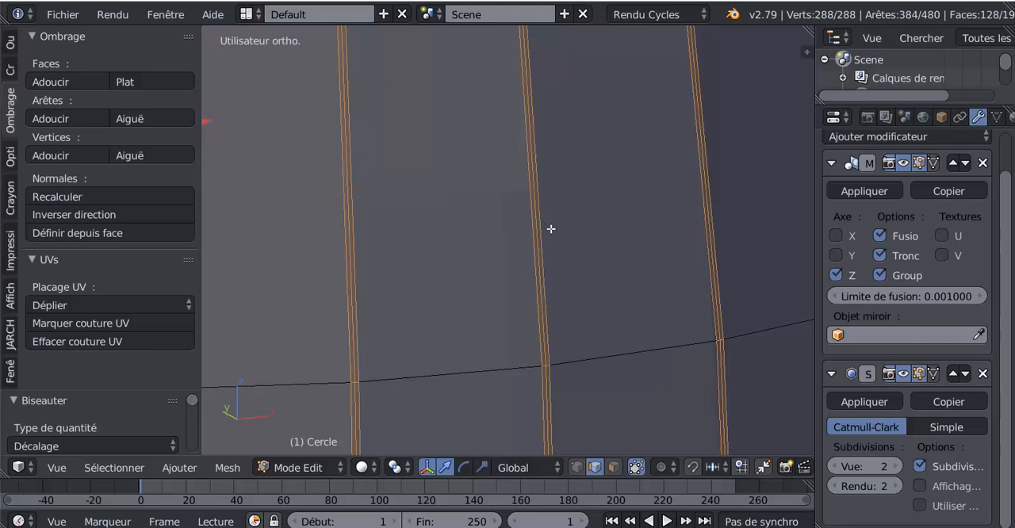
scroll(588, 302, down, 4)
scroll(587, 302, up, 4)
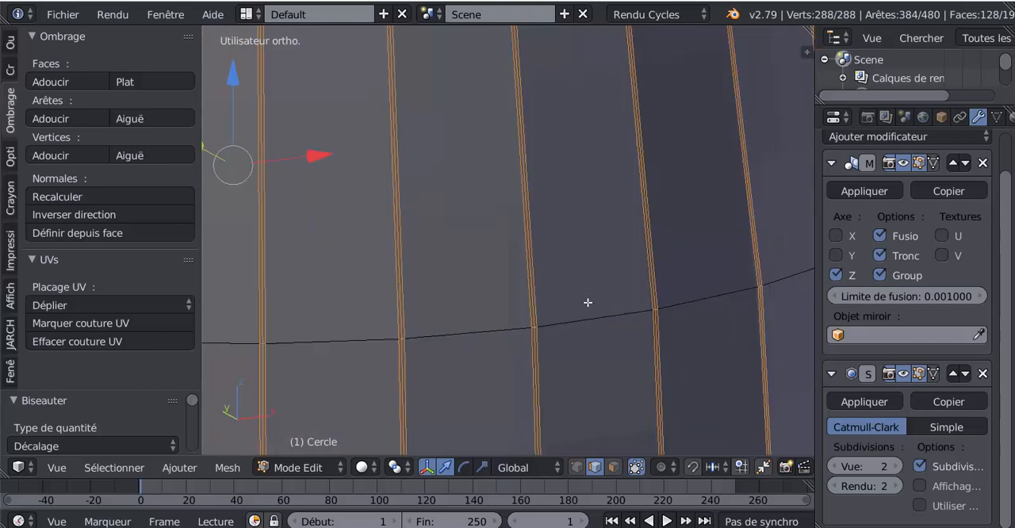
scroll(588, 302, down, 5)
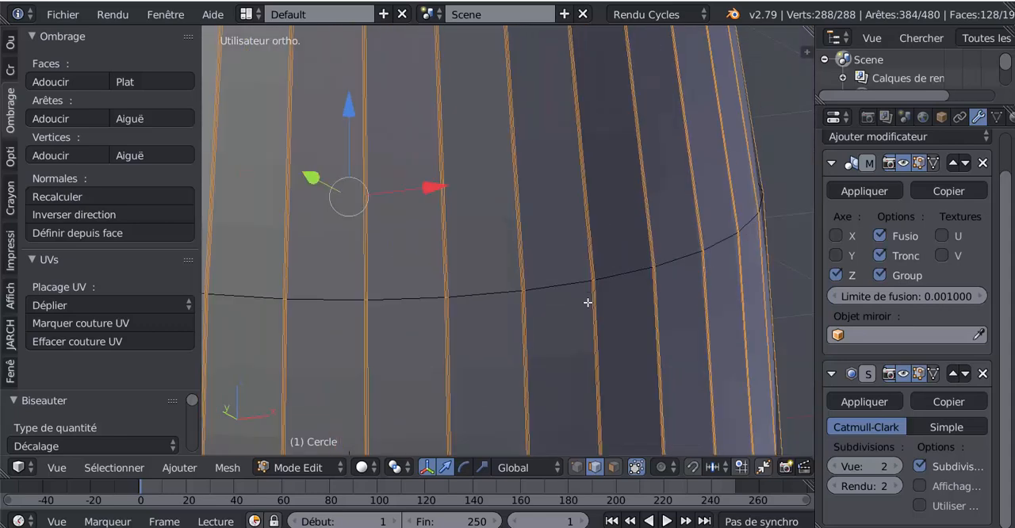
scroll(588, 302, down, 3)
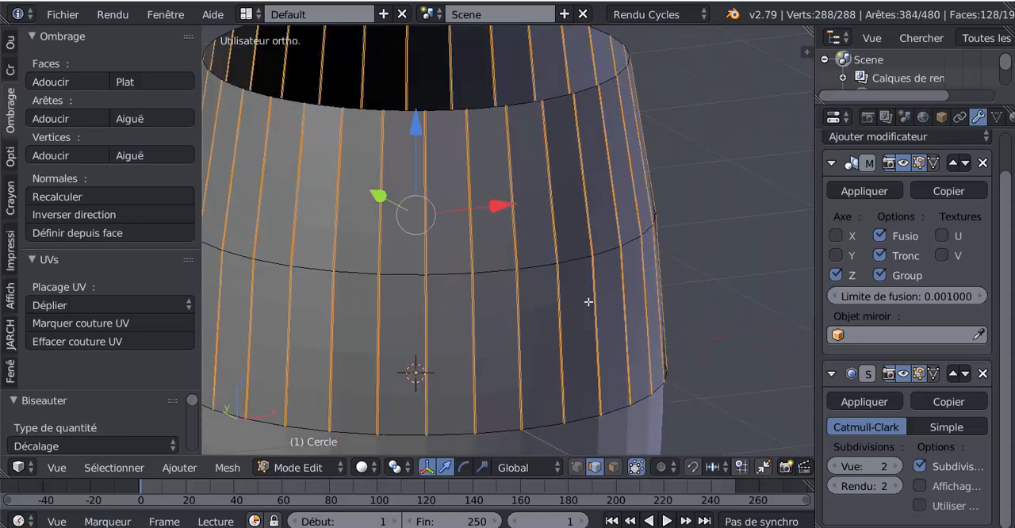
scroll(588, 302, down, 1)
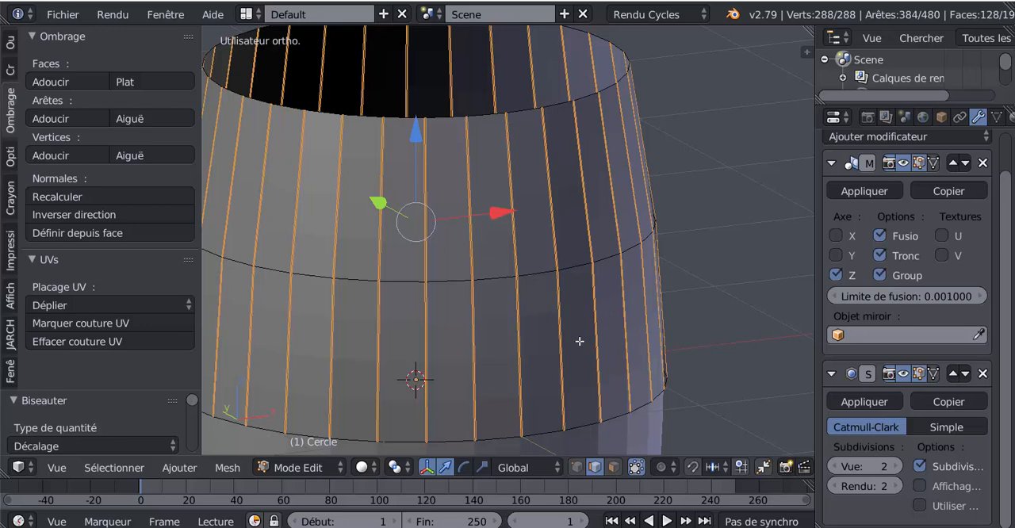
middle_drag(580, 341, 589, 343)
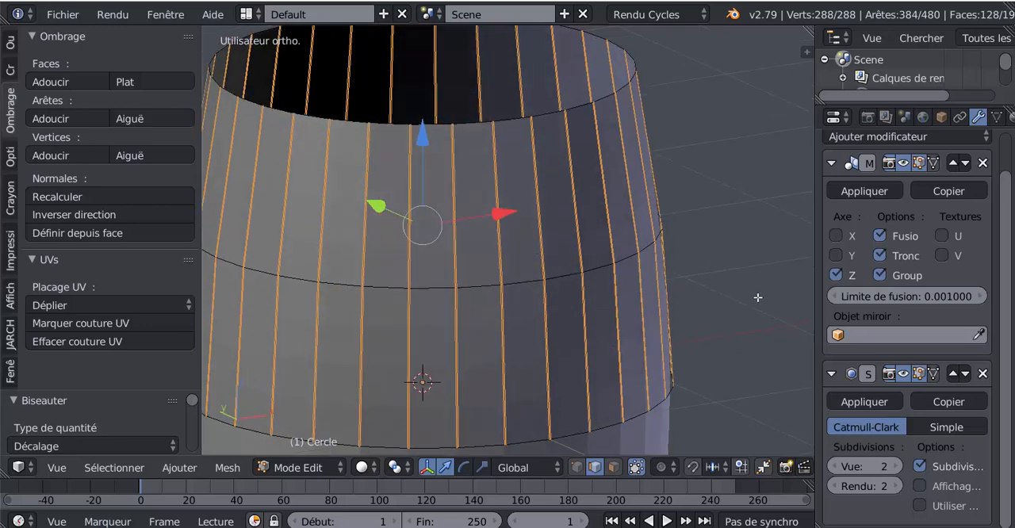
scroll(642, 261, down, 2)
shift+middle_drag(636, 294, 631, 271)
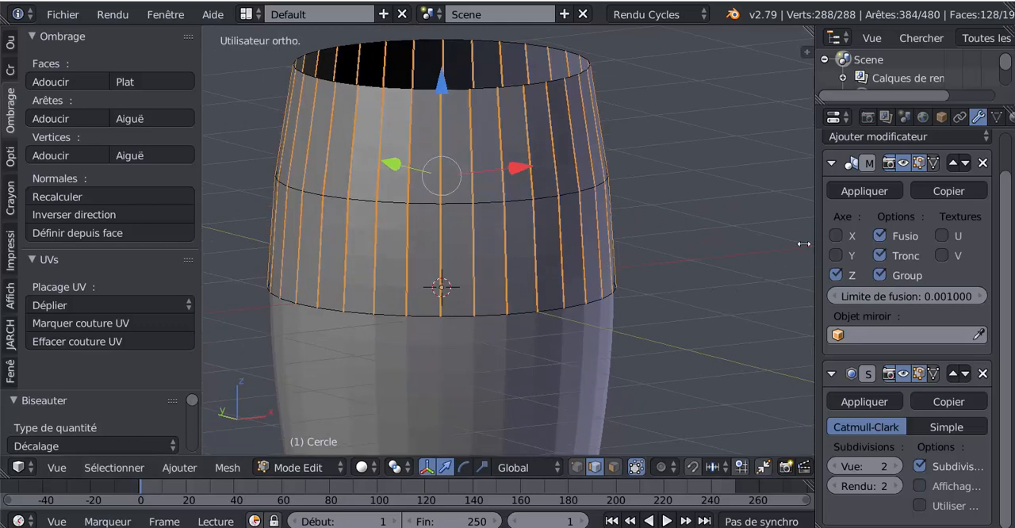
Step: Shrink the selection to the centre edge of each bevel and scale these edges inward to 0.975 to form grooves
drag(811, 243, 748, 238)
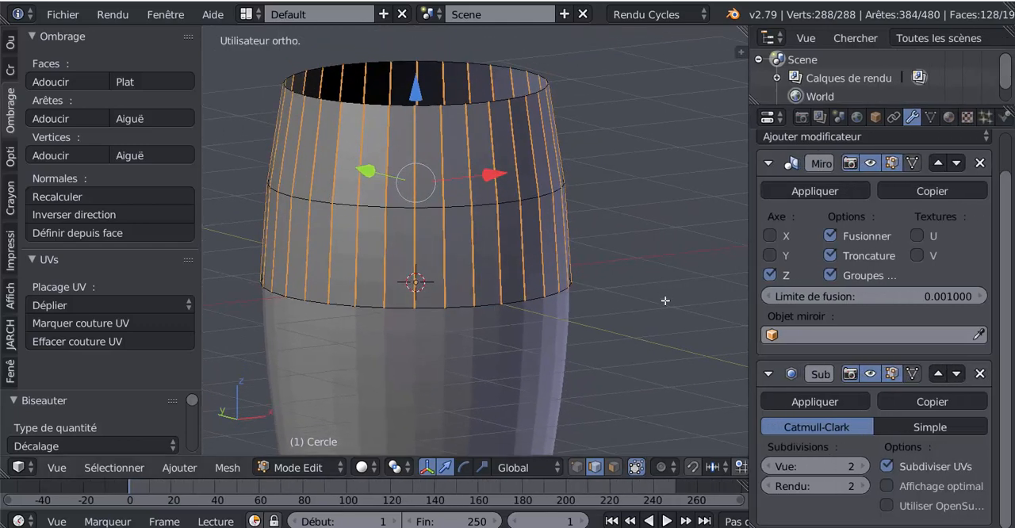
key(ctrl+KP_Subtract)
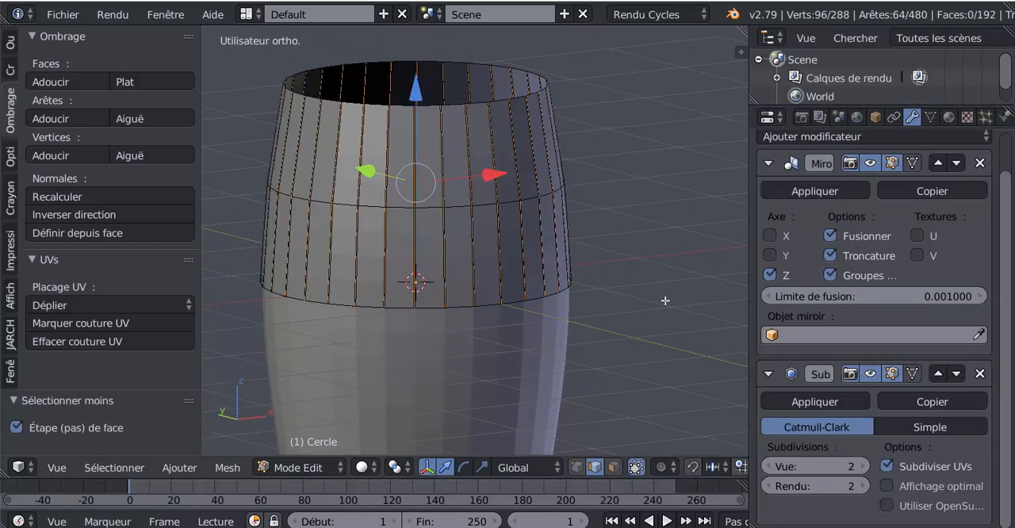
scroll(617, 341, up, 3)
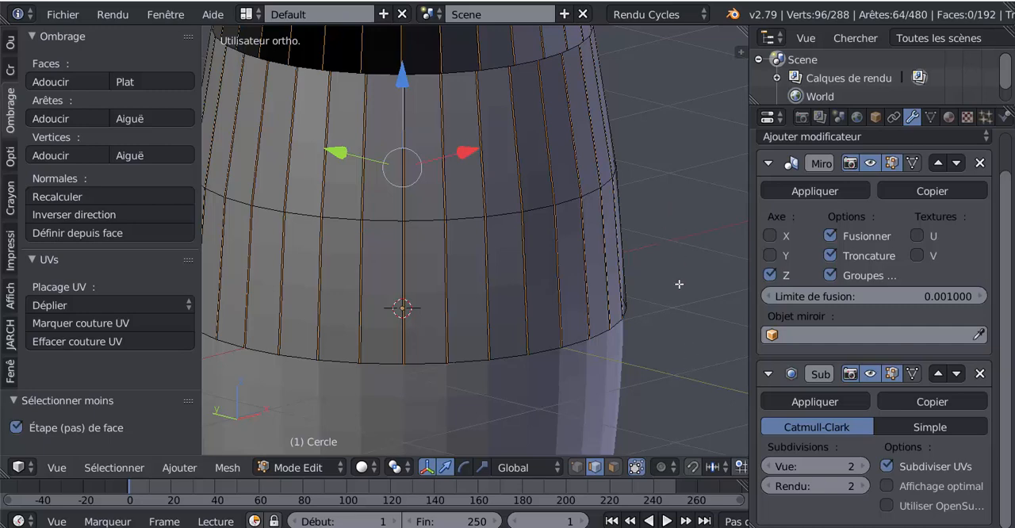
scroll(683, 305, down, 1)
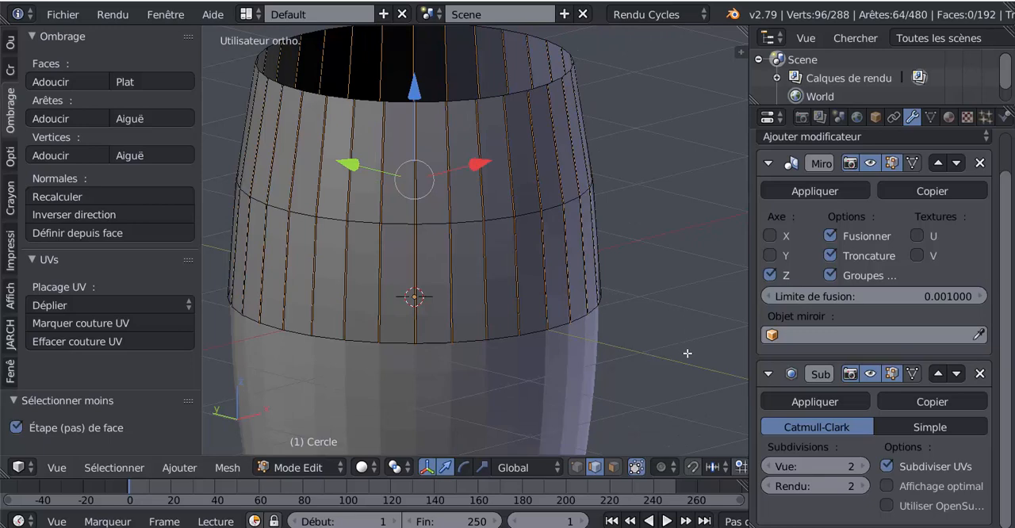
key(s)
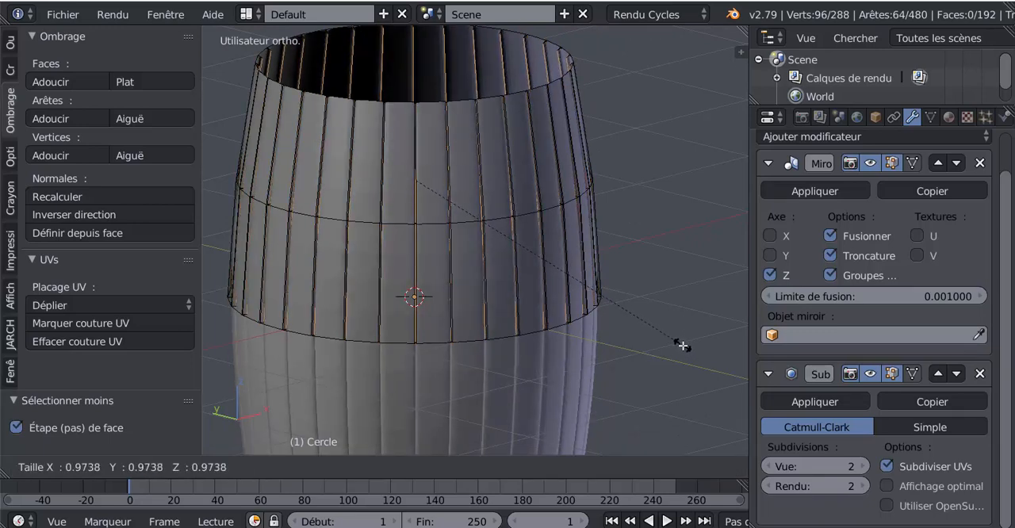
click(683, 346)
Step: Scale the selected centre edges of the grooves back outward by 1.014 to make the grooves shallower
shift+middle_drag(650, 332, 647, 278)
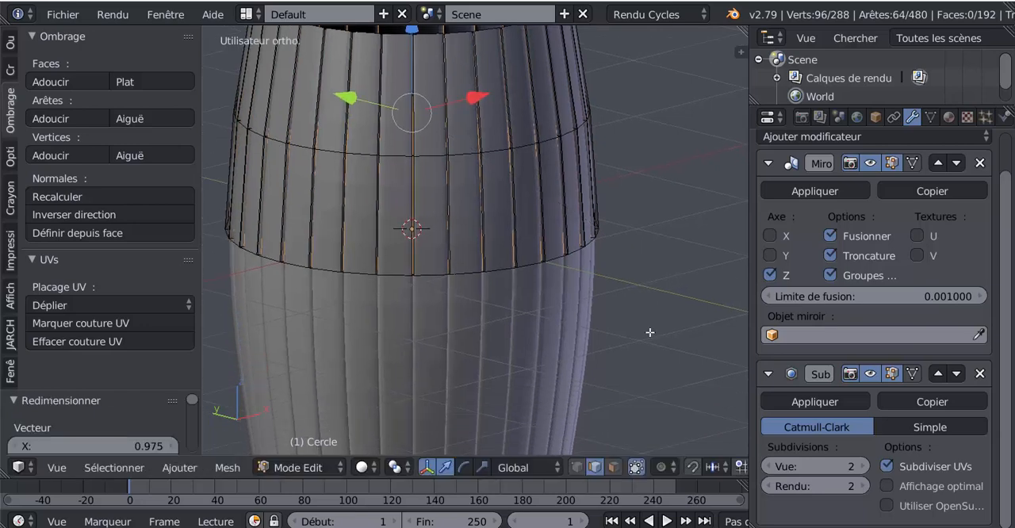
shift+middle_drag(650, 336, 612, 277)
scroll(627, 306, up, 2)
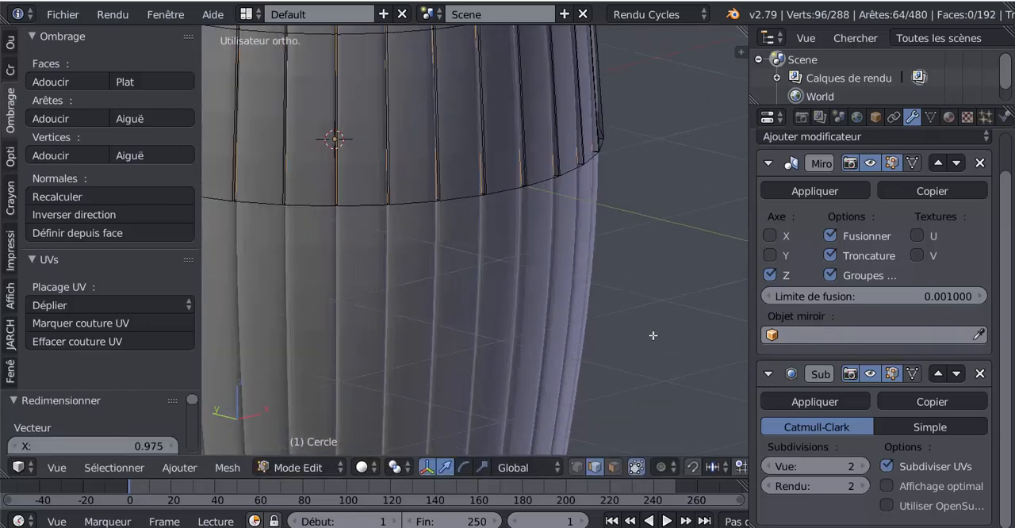
key(s)
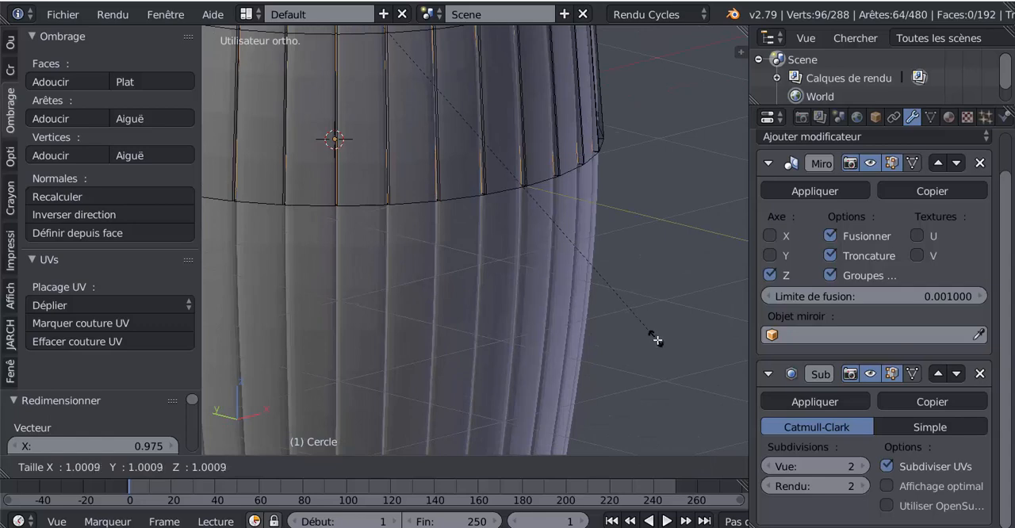
click(720, 369)
scroll(522, 286, down, 4)
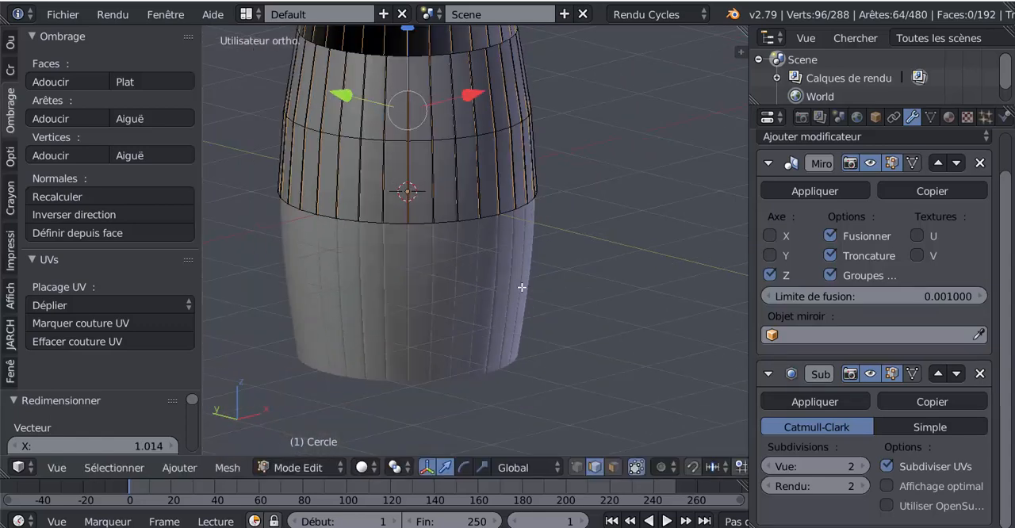
Step: Store the selected groove edges in a new vertex group in the mesh data properties
scroll(479, 279, up, 3)
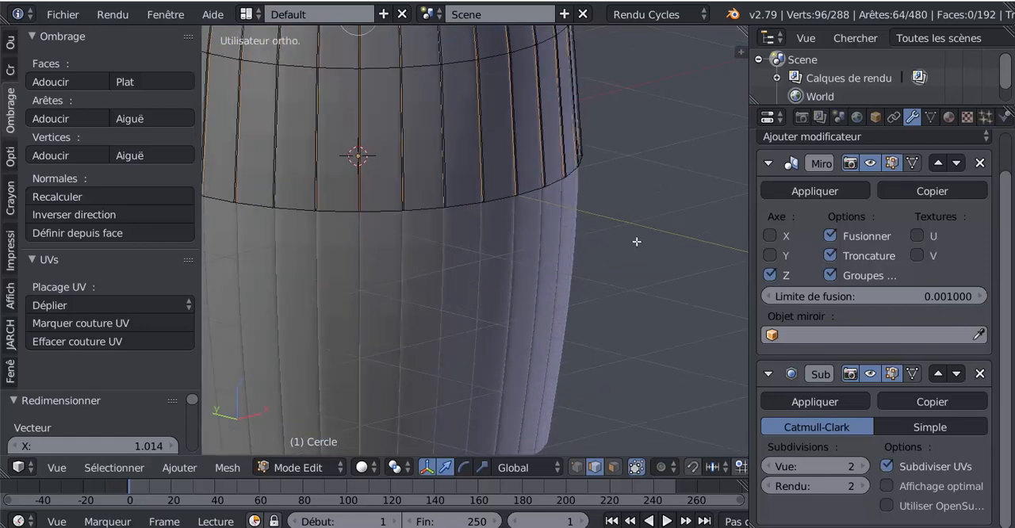
shift+middle_drag(639, 264, 648, 376)
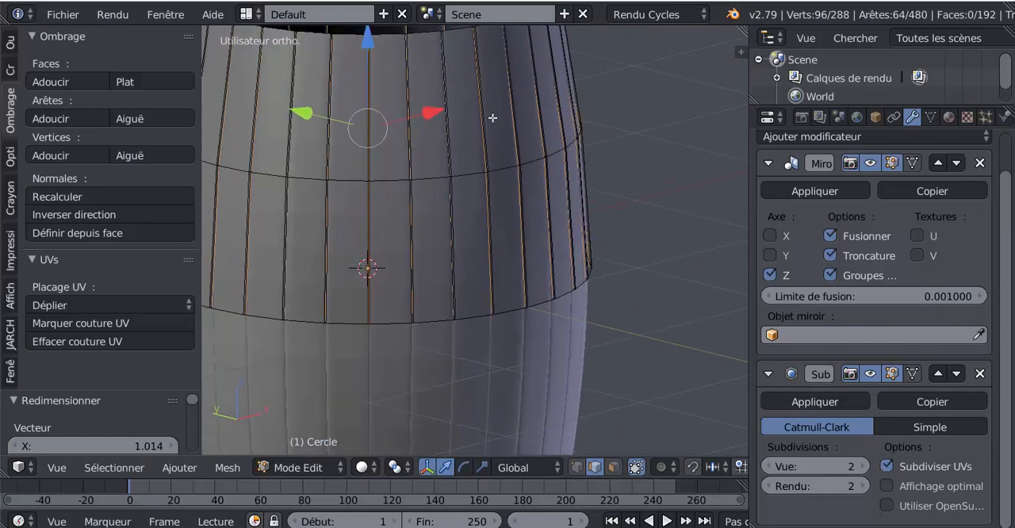
middle_drag(606, 194, 668, 243)
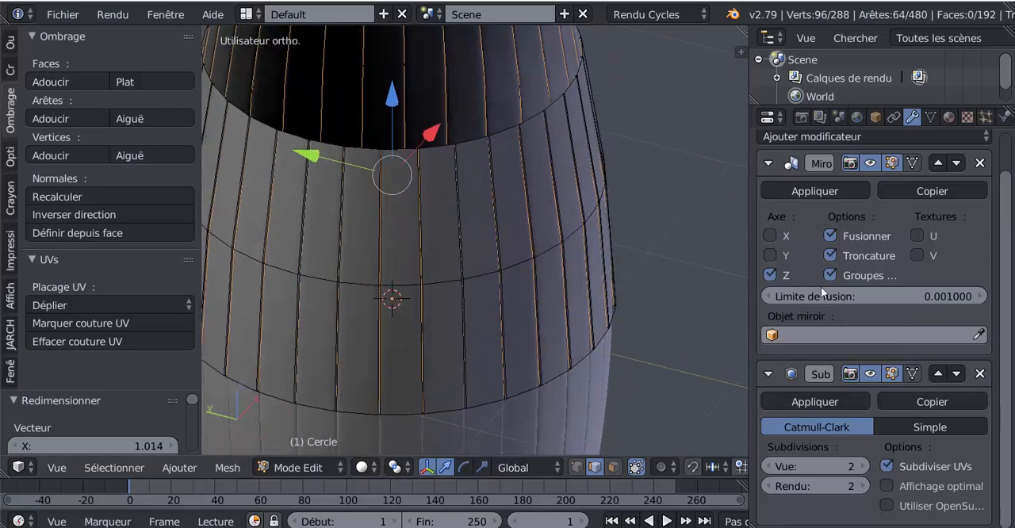
click(930, 117)
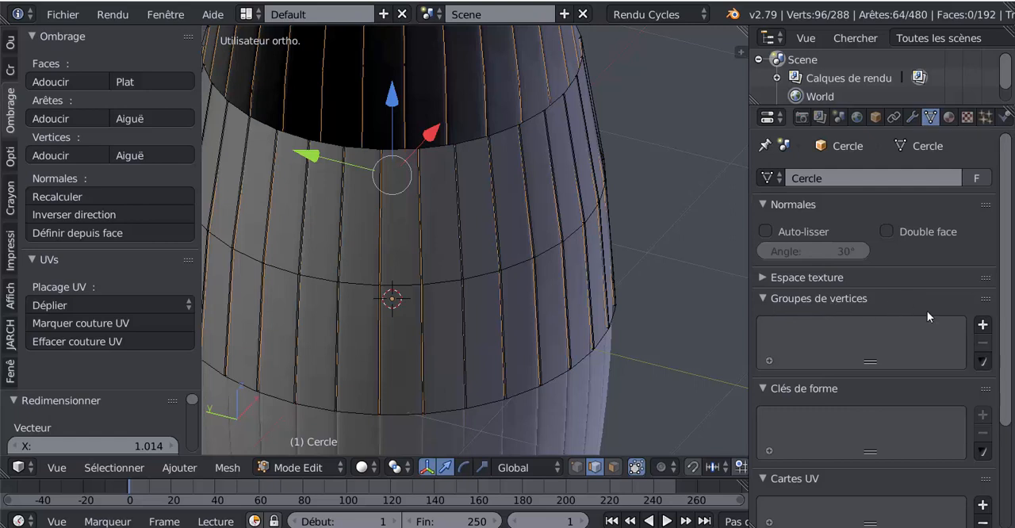
click(984, 325)
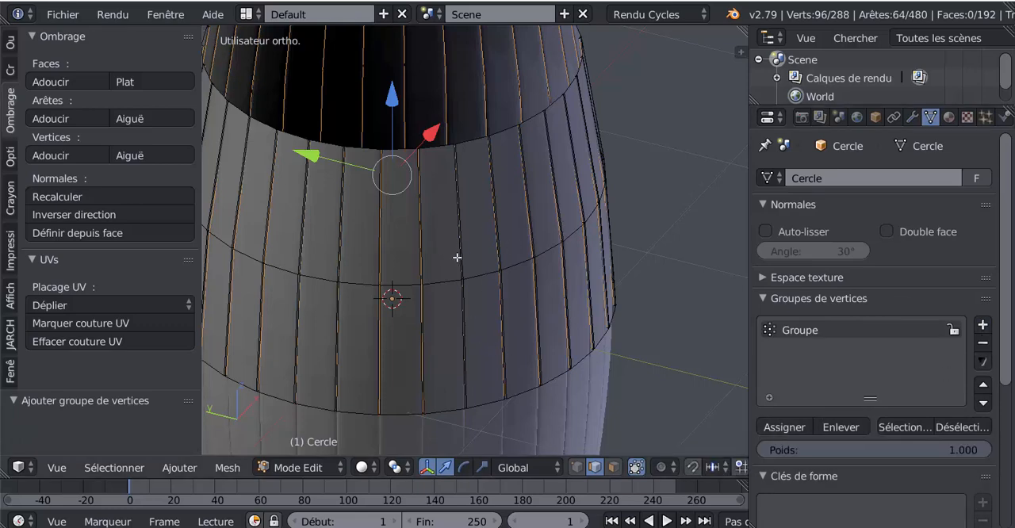
Step: Clear the mesh selection and test the vertex group by deselecting and reselecting the groove edges through it
scroll(458, 257, down, 4)
key(a)
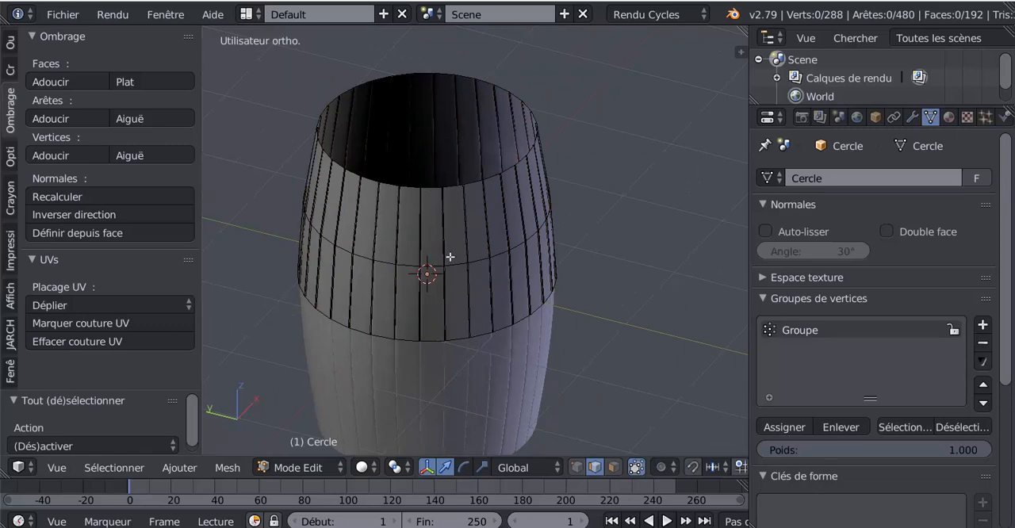
middle_drag(449, 258, 469, 243)
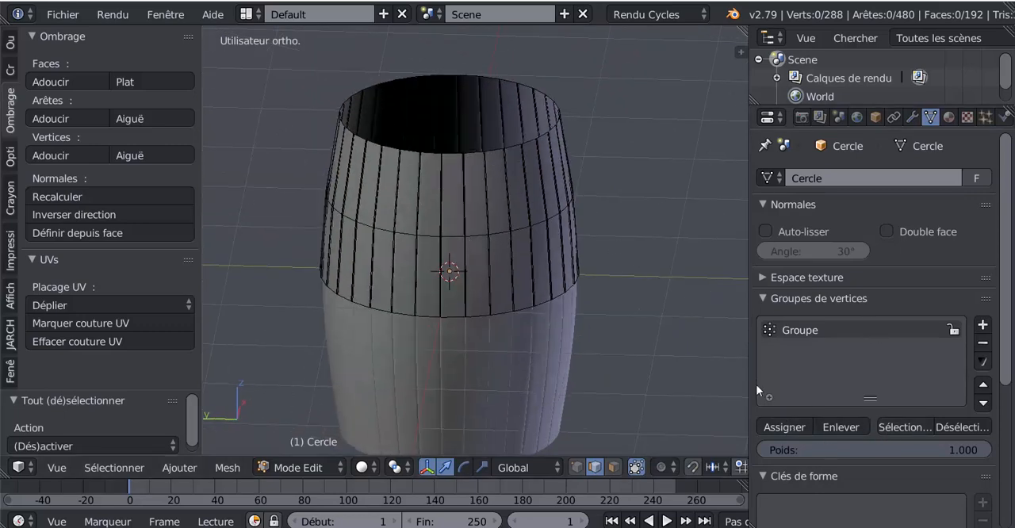
drag(749, 363, 663, 358)
click(891, 424)
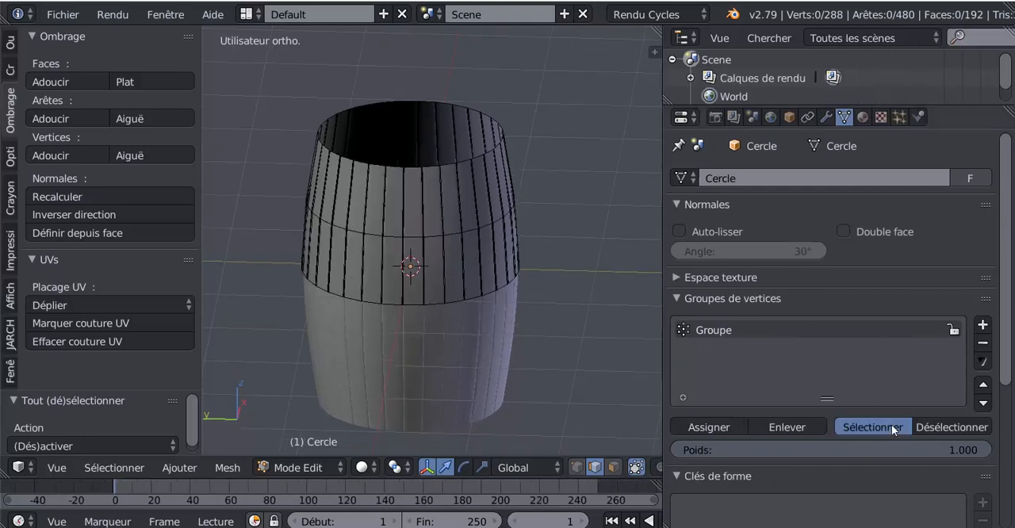
click(949, 425)
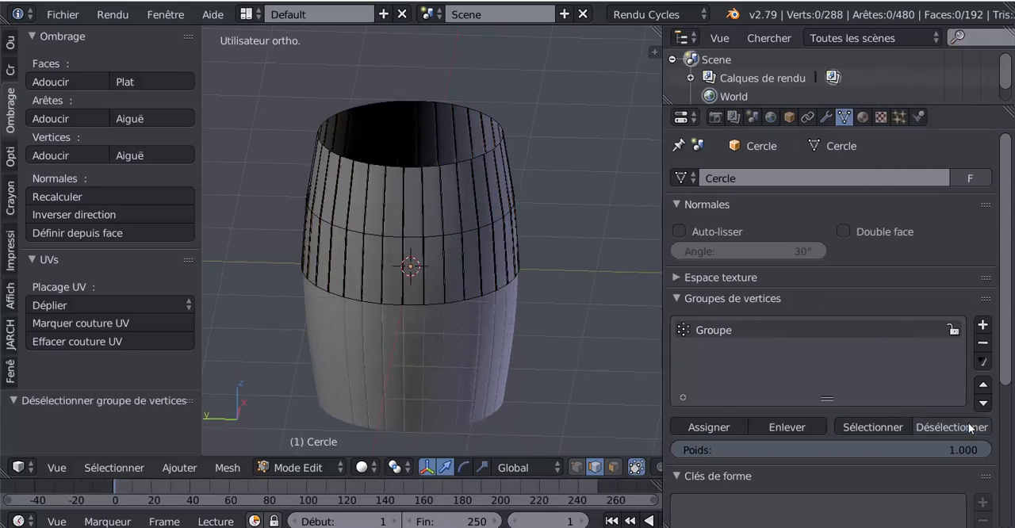
click(882, 428)
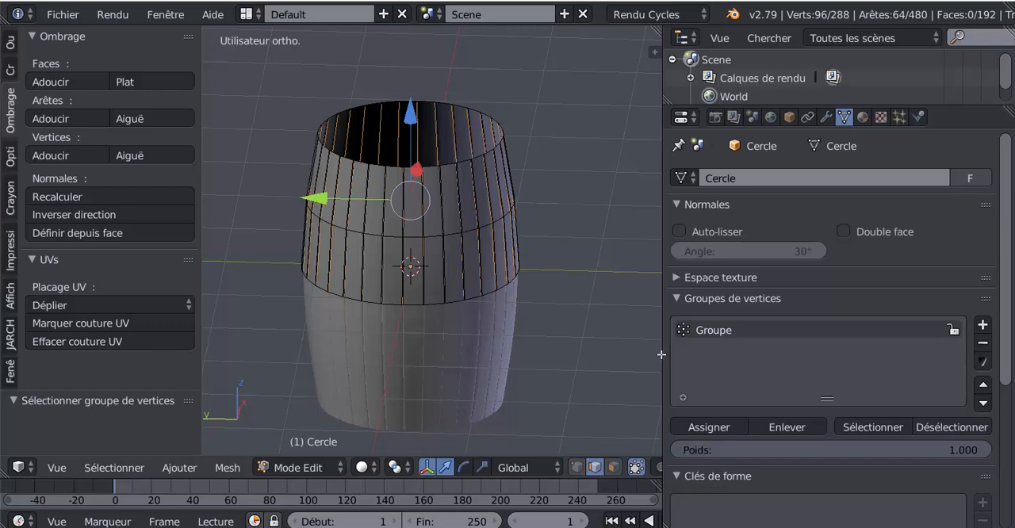
drag(661, 355, 827, 349)
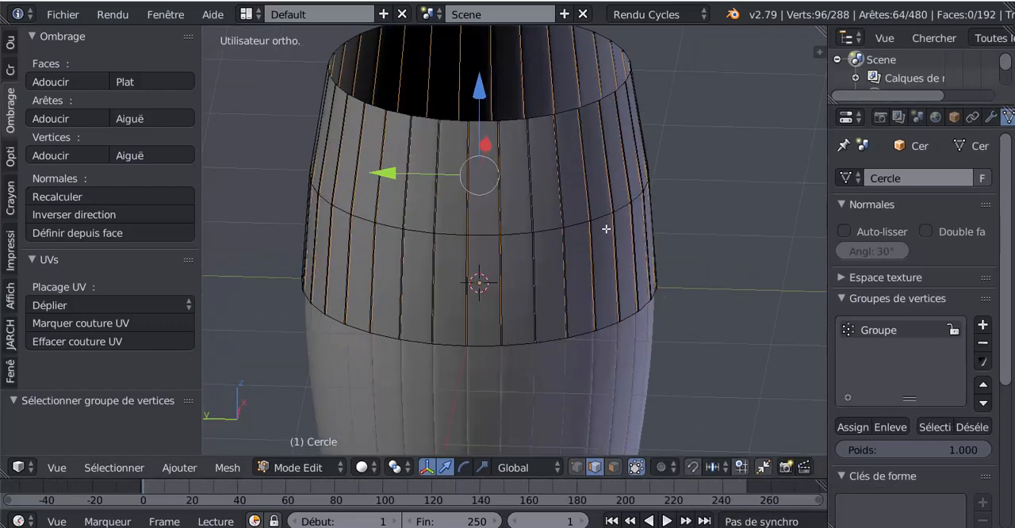
Step: Select the edge loop around the barrel's open upper rim, extrude it and scale the new loop inward to about 0.993
scroll(606, 229, up, 1)
shift+middle_drag(606, 230, 556, 336)
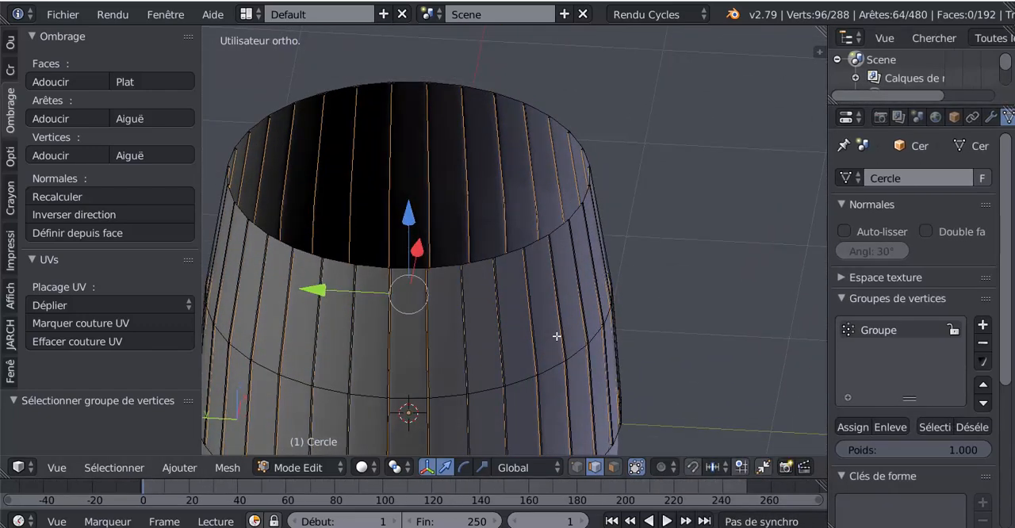
scroll(556, 336, up, 3)
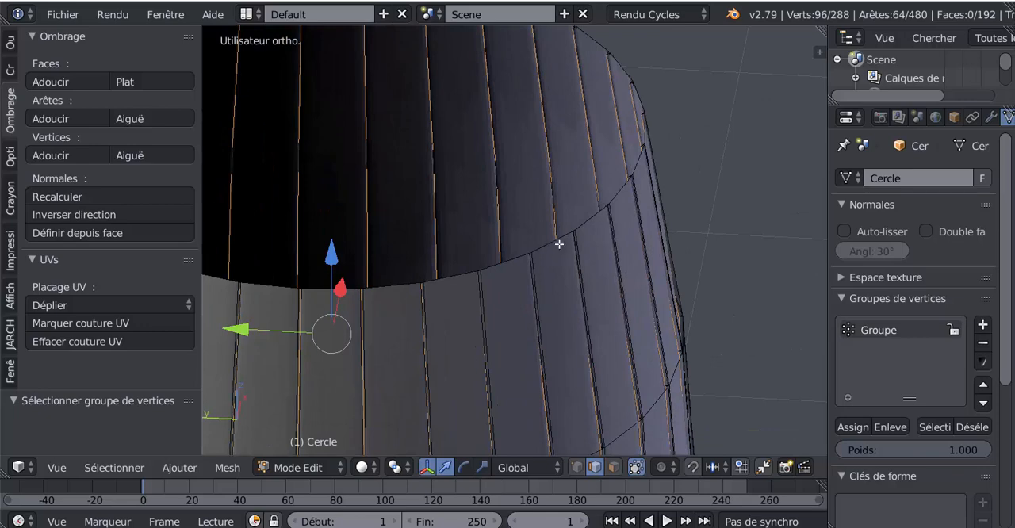
scroll(559, 245, down, 4)
middle_drag(530, 287, 545, 277)
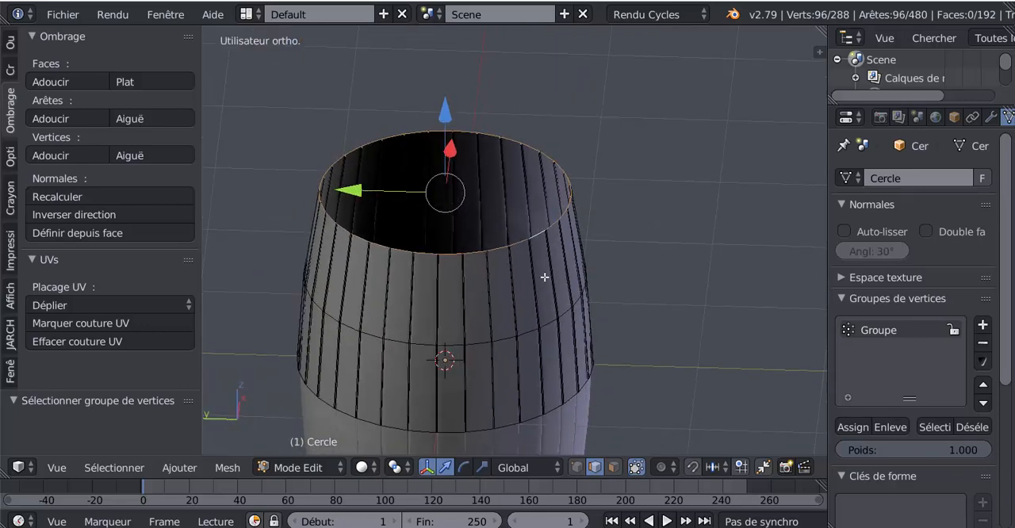
scroll(603, 288, up, 5)
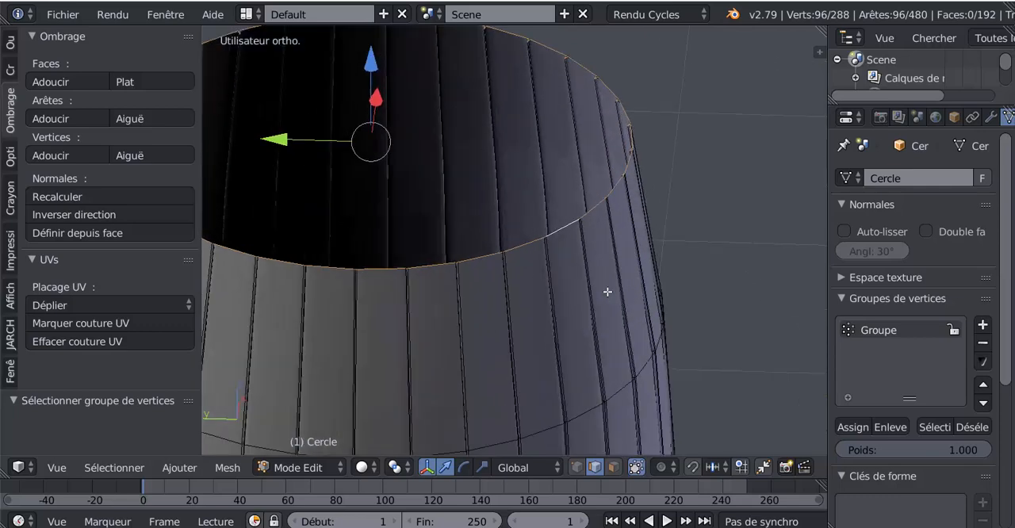
key(e)
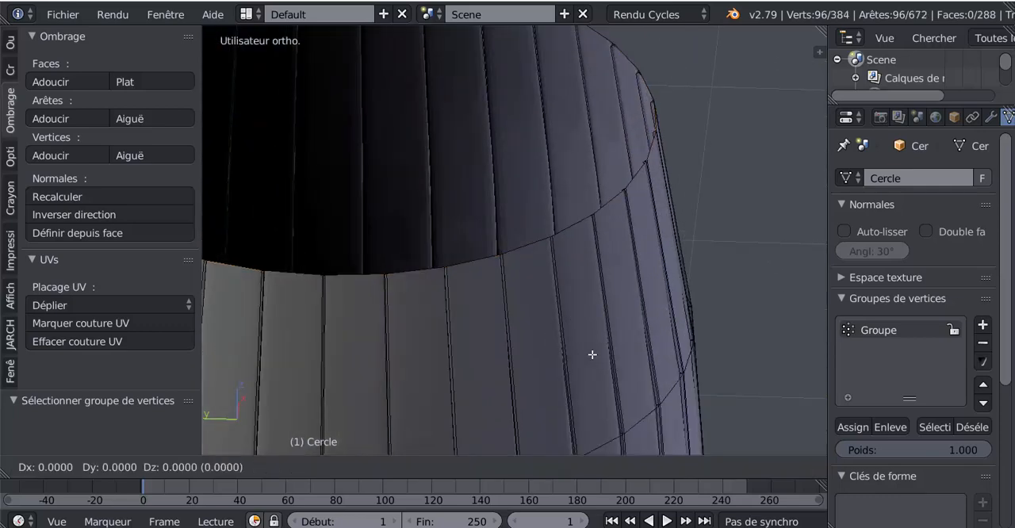
key(s)
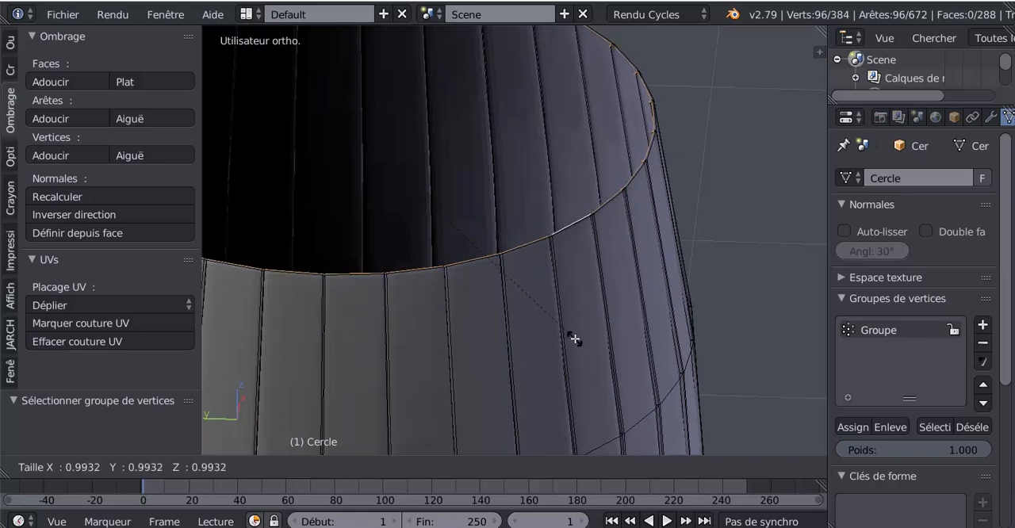
click(575, 339)
Step: Check the rim's smoothing in Object Mode, and in Edit Mode extrude the rim loop again, scaled inward to about 0.90
key(Tab)
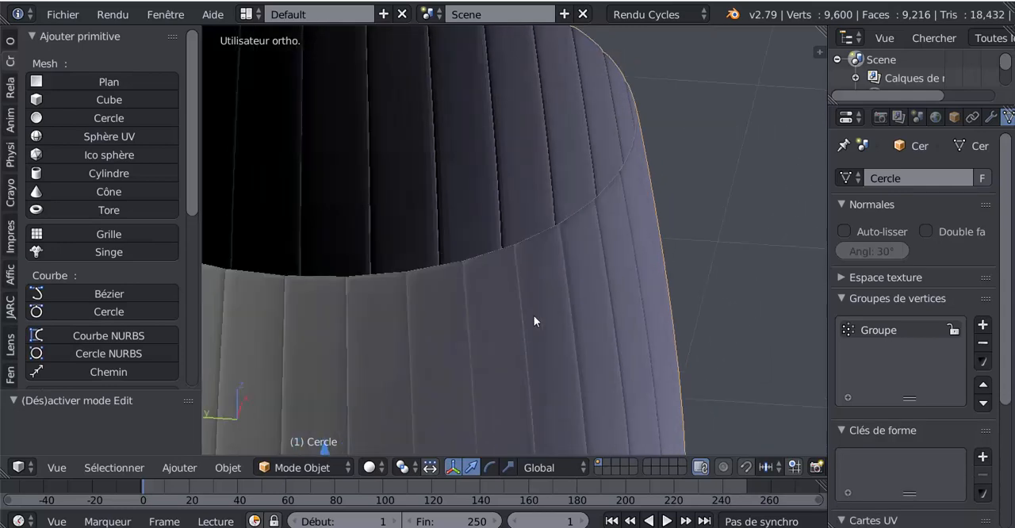
scroll(547, 305, up, 5)
key(Tab)
scroll(581, 246, down, 5)
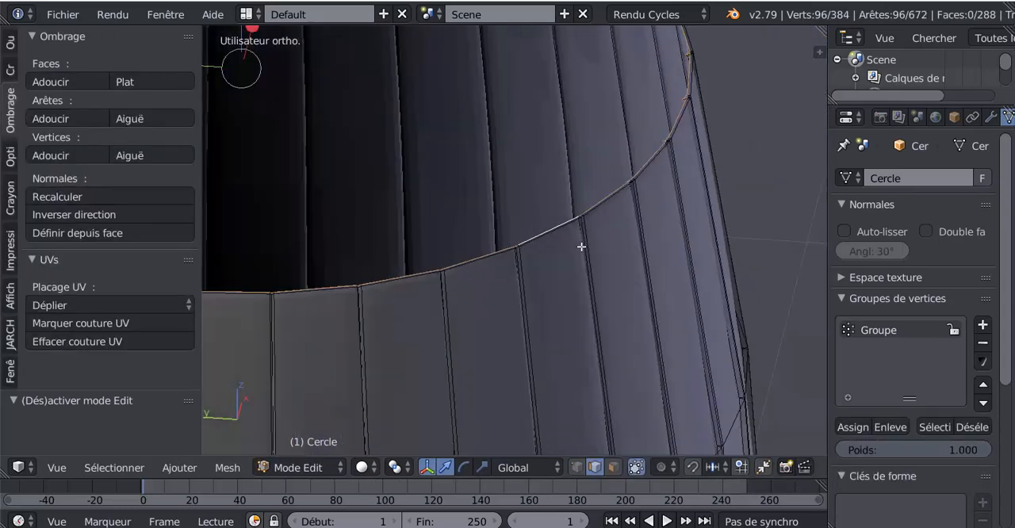
key(e)
key(s)
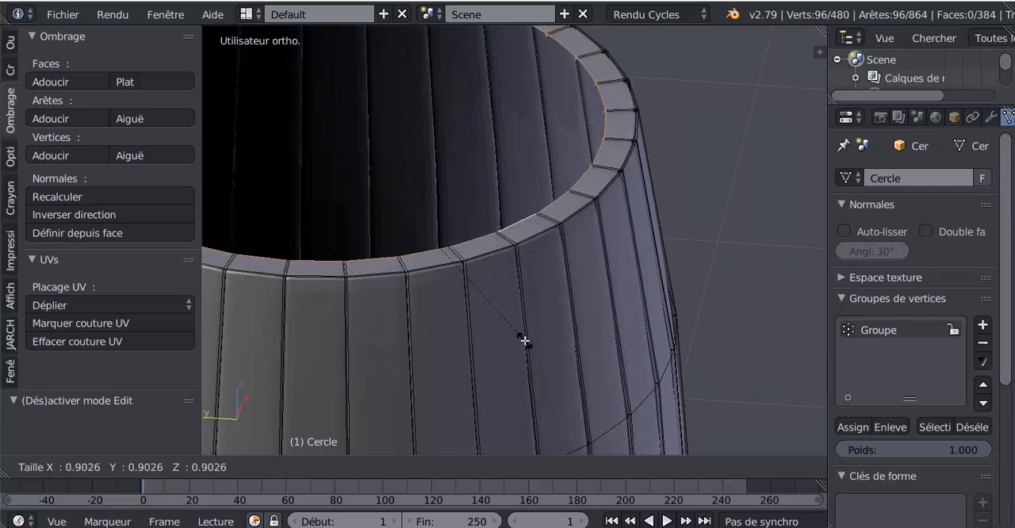
click(525, 341)
Step: Scale the rim's inner edge loop outward by 1.014 to thin the barrel wall slightly
scroll(525, 341, down, 8)
shift+middle_drag(525, 341, 605, 357)
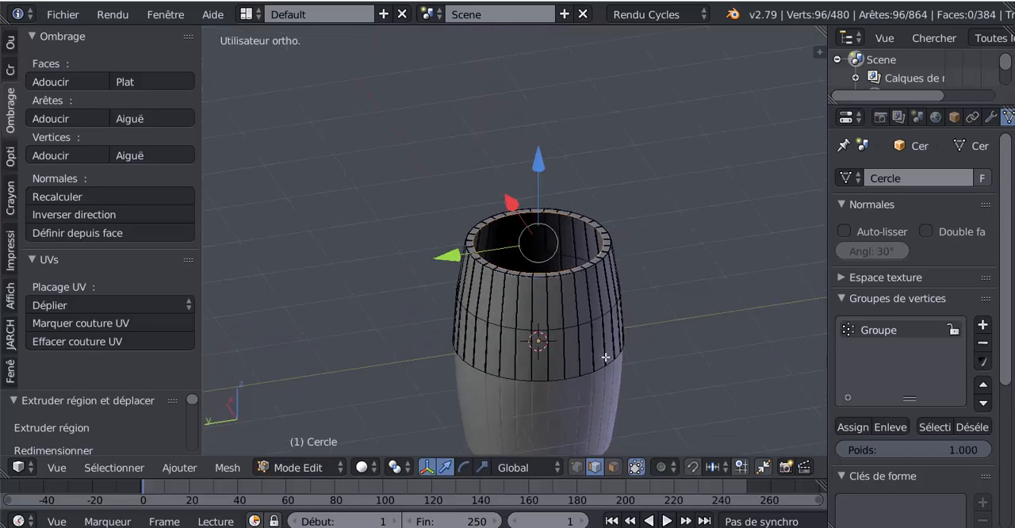
scroll(606, 358, up, 4)
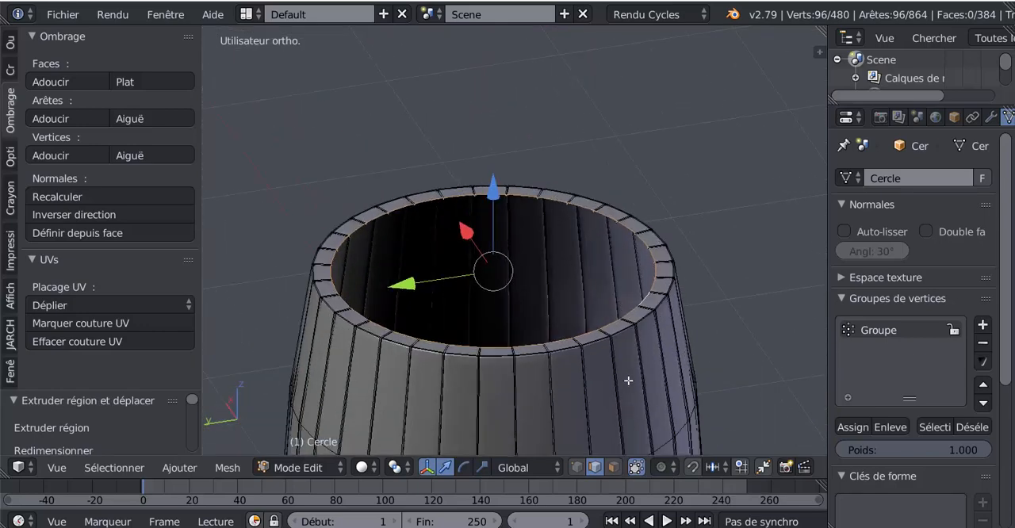
key(s)
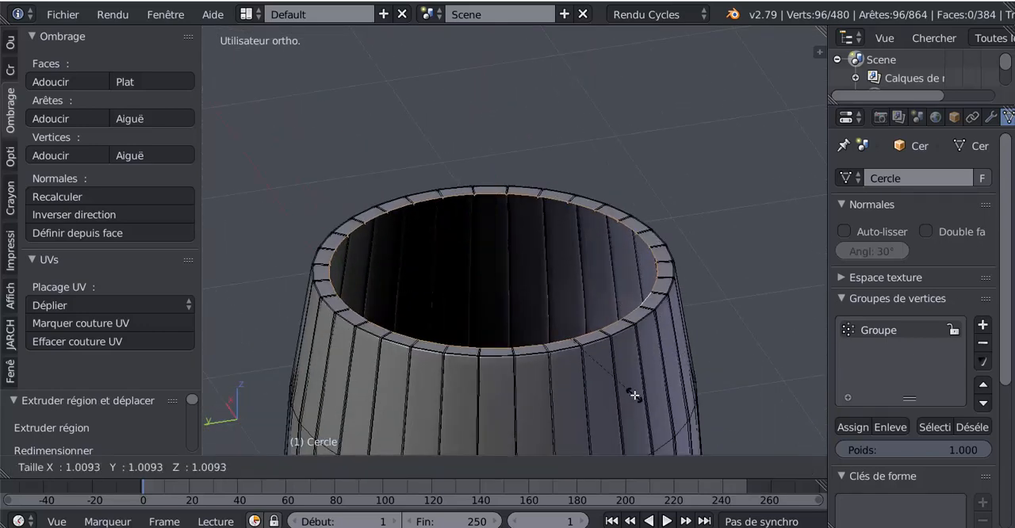
click(636, 395)
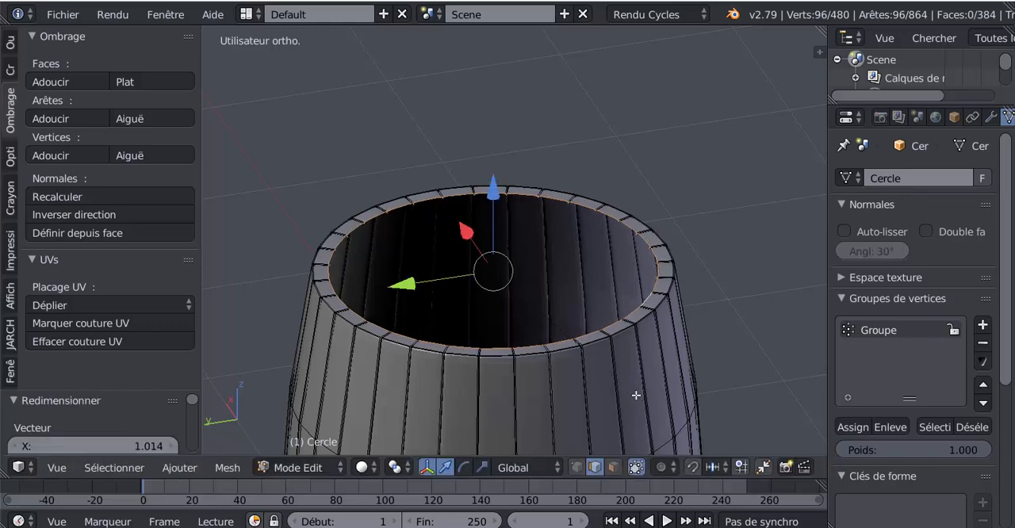
Step: Examine the extruded rim up close and from several angles, especially where the grooves cross its edge
scroll(603, 290, up, 3)
scroll(616, 281, up, 3)
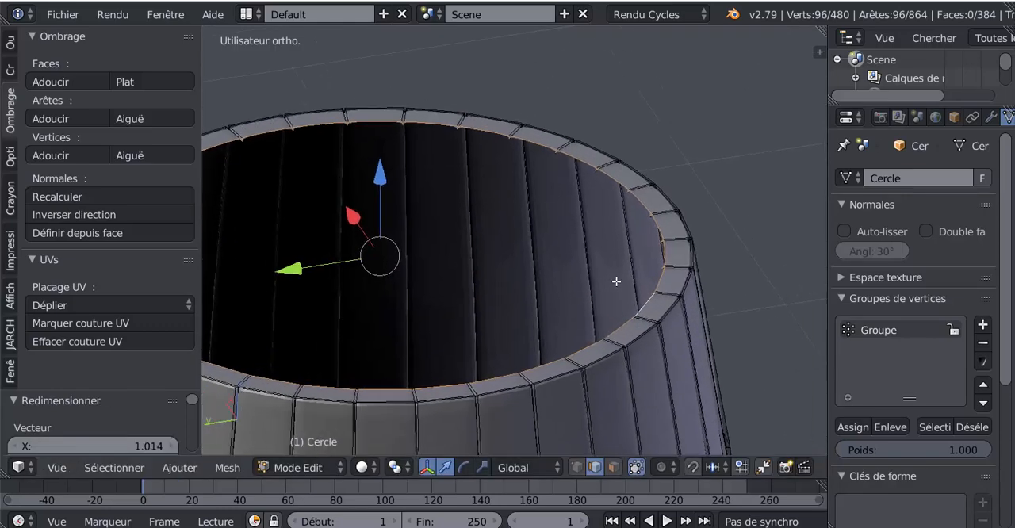
scroll(522, 265, down, 4)
scroll(651, 335, up, 4)
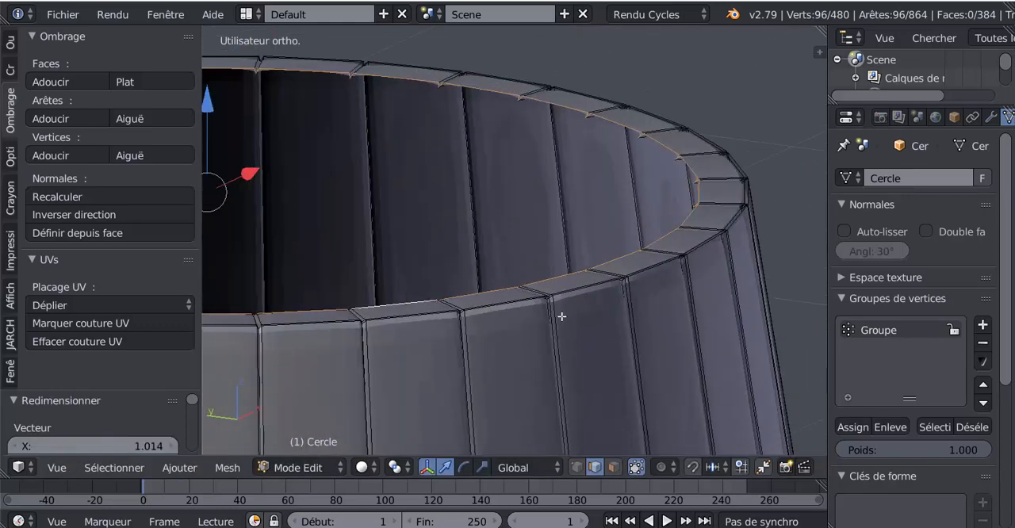
middle_drag(590, 318, 587, 349)
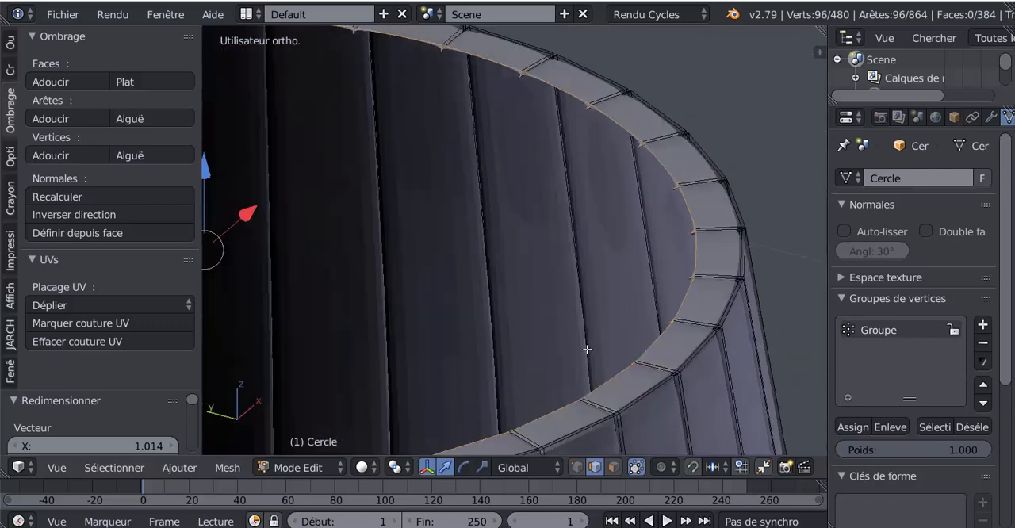
shift+middle_drag(590, 318, 551, 228)
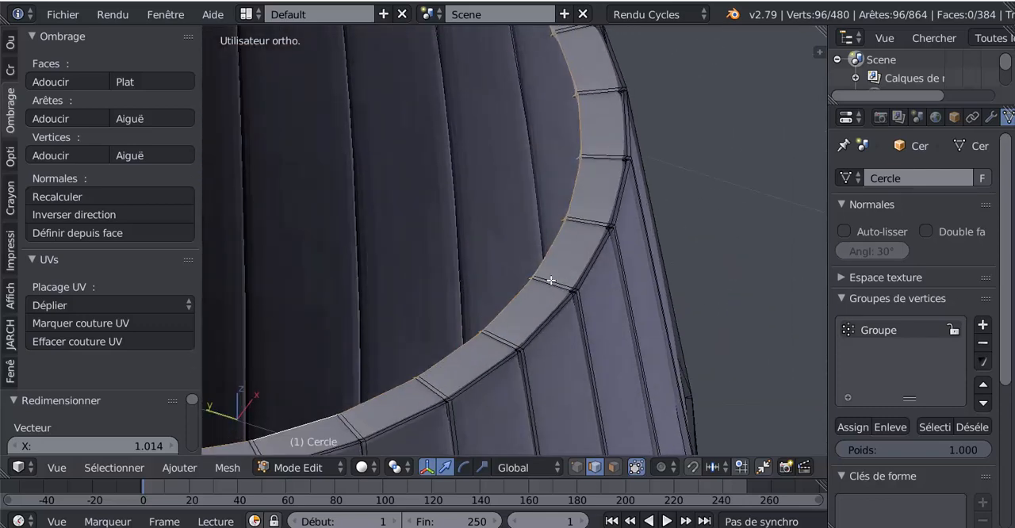
middle_drag(561, 290, 535, 240)
scroll(535, 239, down, 5)
shift+middle_drag(530, 293, 520, 276)
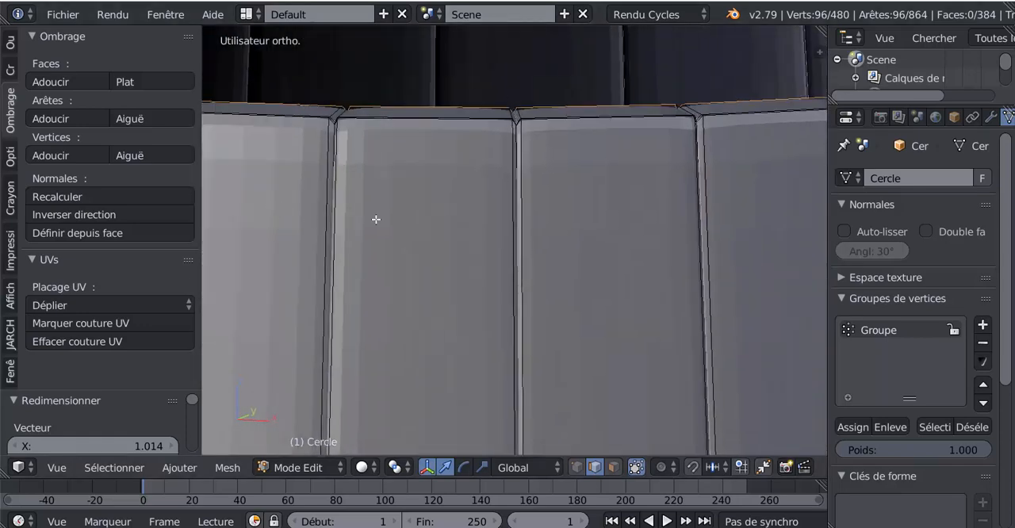
scroll(376, 219, down, 6)
scroll(383, 245, down, 2)
middle_drag(404, 275, 597, 324)
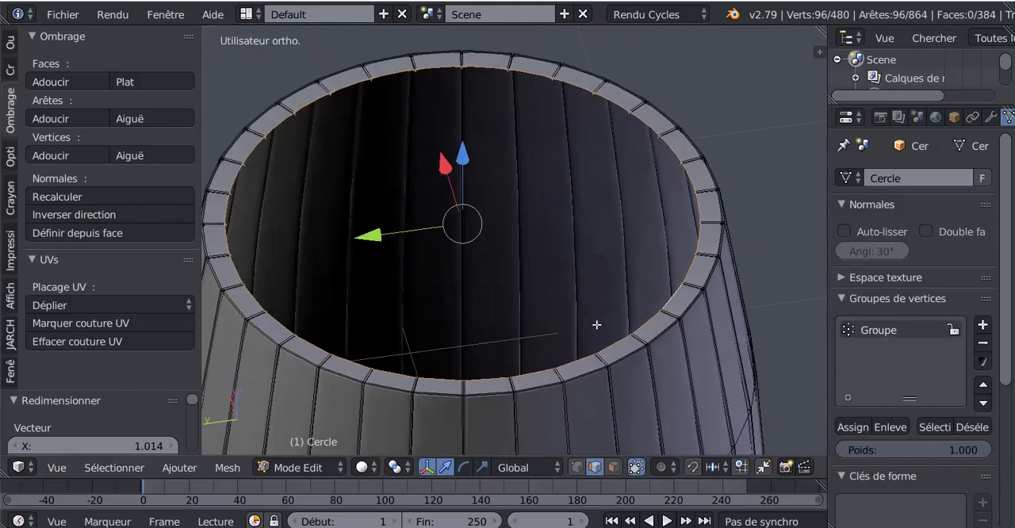
scroll(597, 324, up, 7)
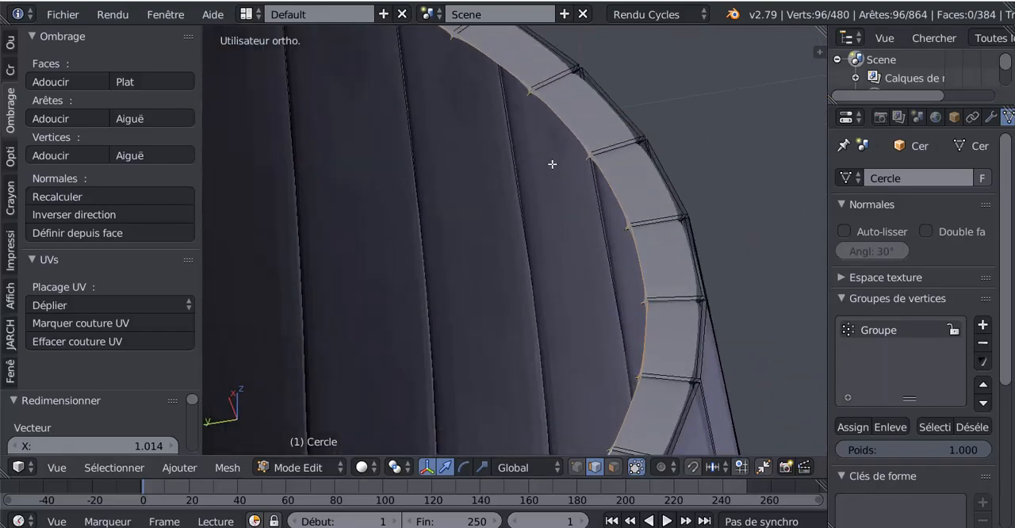
Step: Select one long plank edge on the rim's inner loop and extend the selection to all edges of similar length
scroll(552, 164, up, 4)
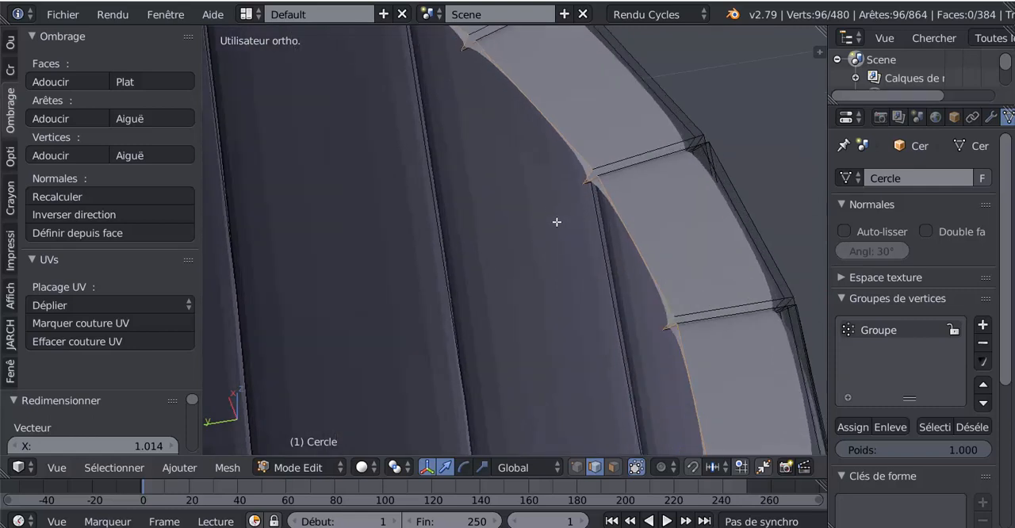
scroll(587, 190, up, 2)
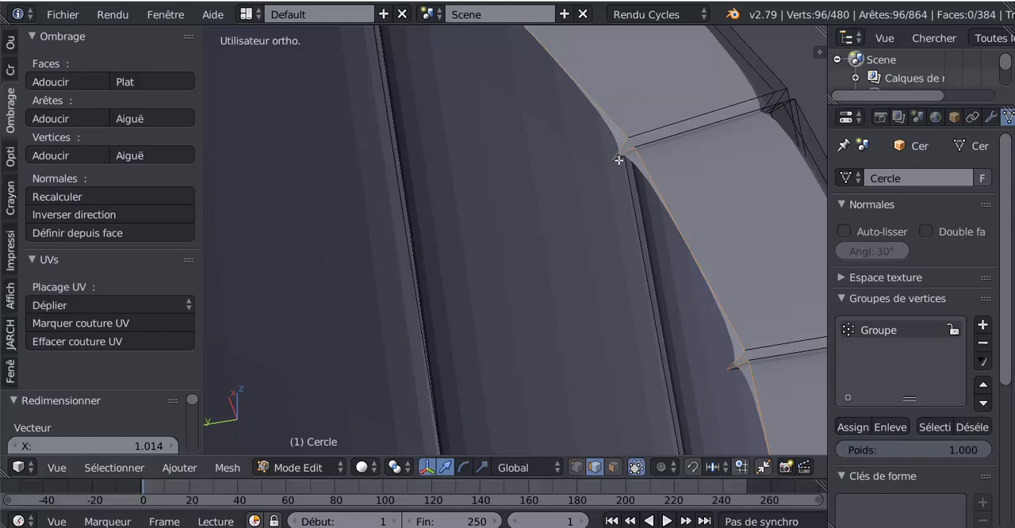
click(577, 467)
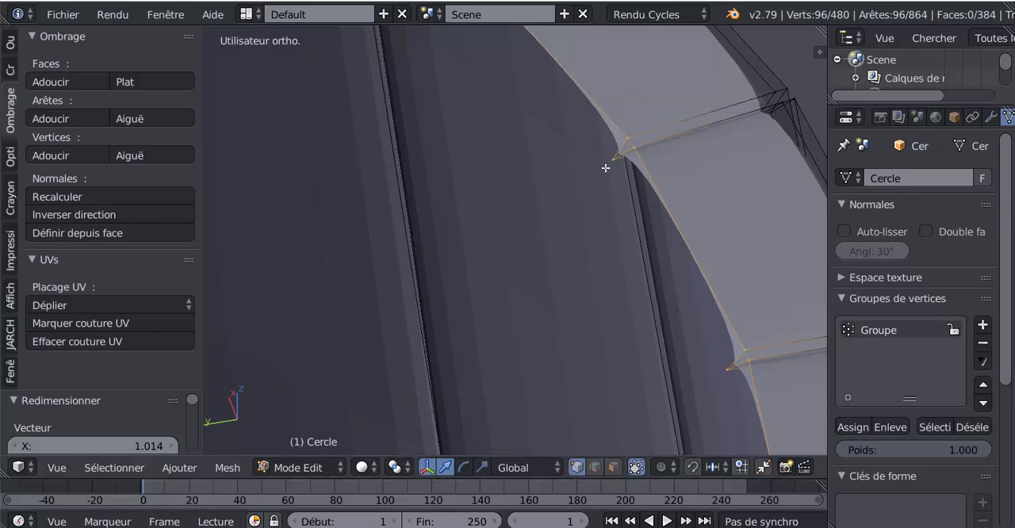
click(594, 467)
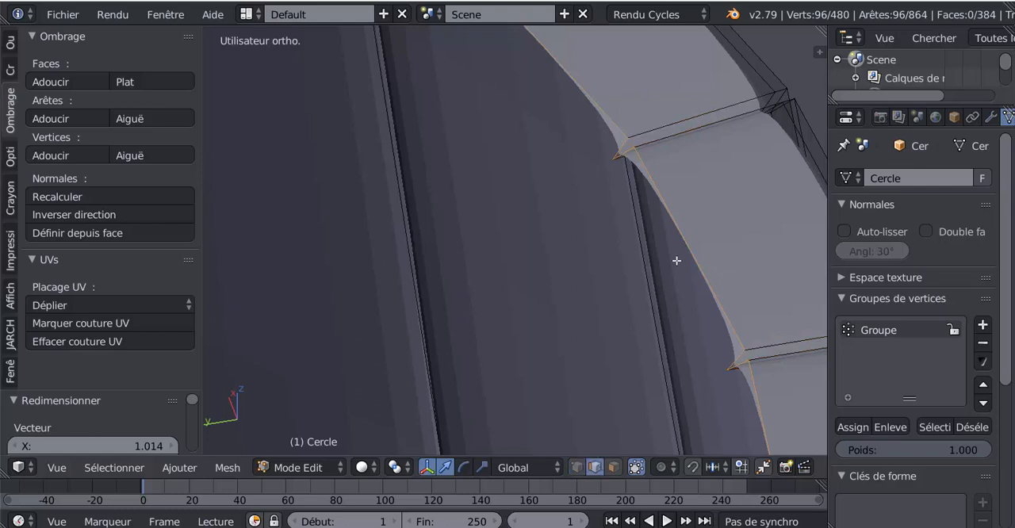
right_click(681, 218)
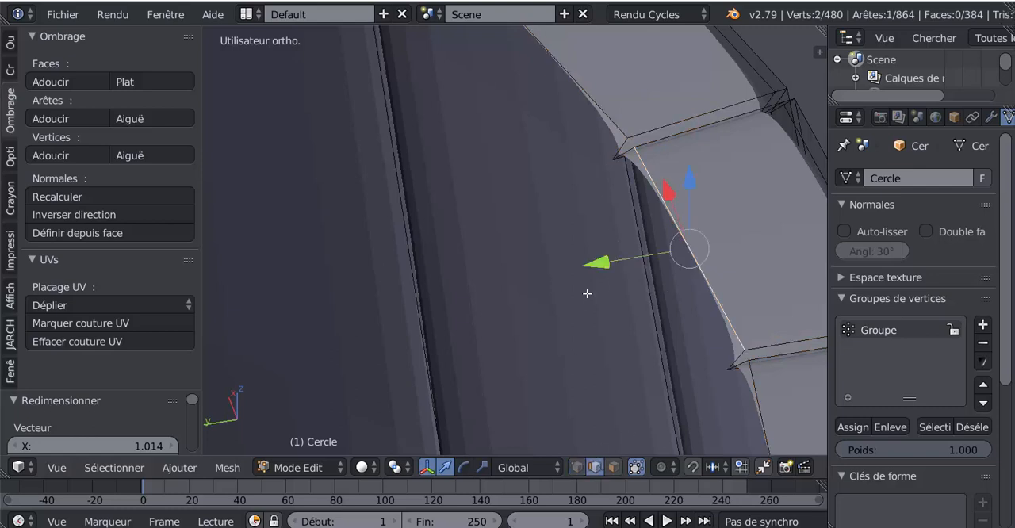
click(115, 467)
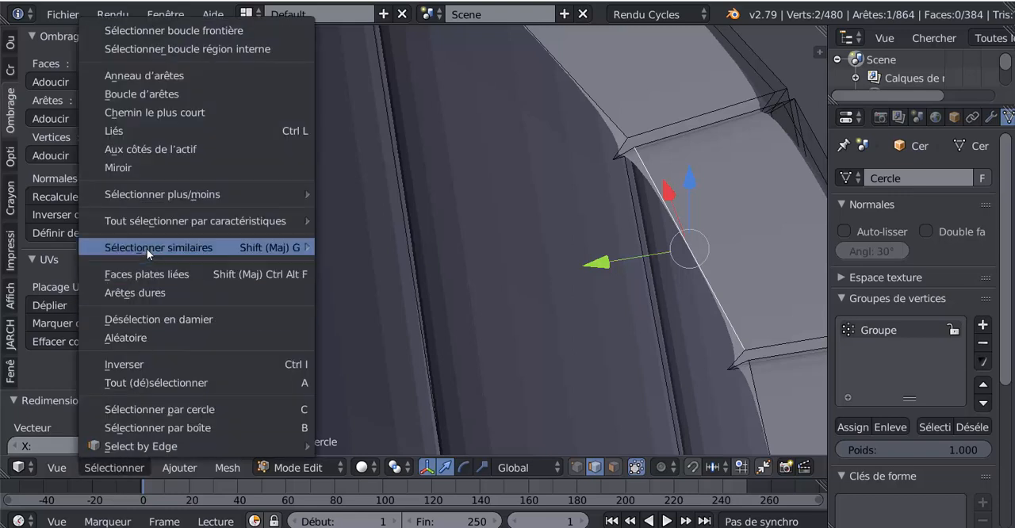
mouse_move(147, 245)
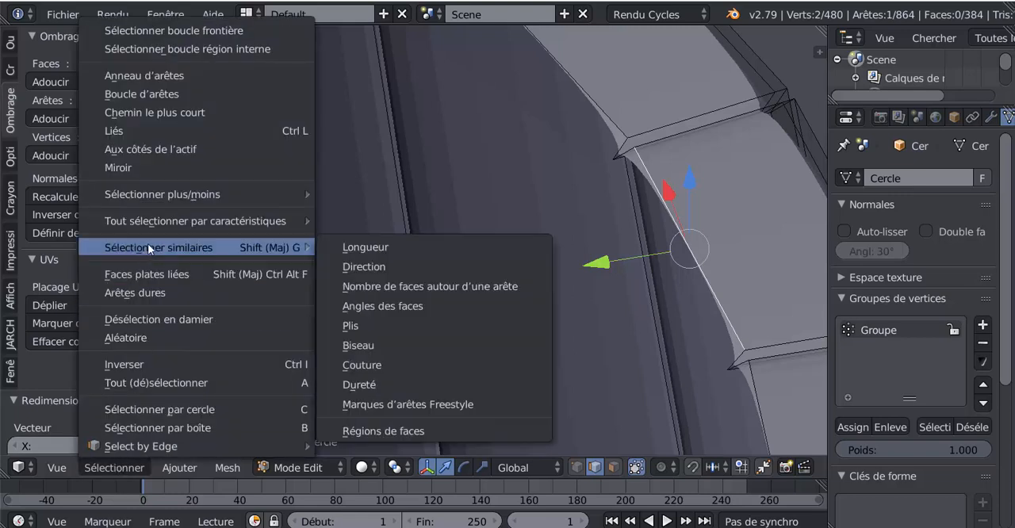
click(352, 243)
Step: Scale the selected inner rim edges inward to about 0.981 in wireframe display to even them out with the groove points
scroll(509, 231, down, 4)
scroll(508, 232, down, 3)
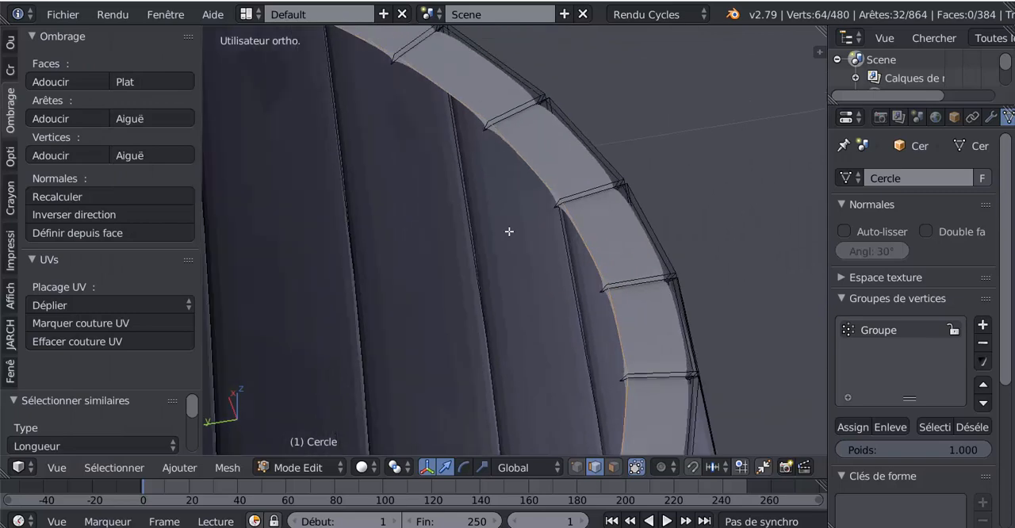
key(z)
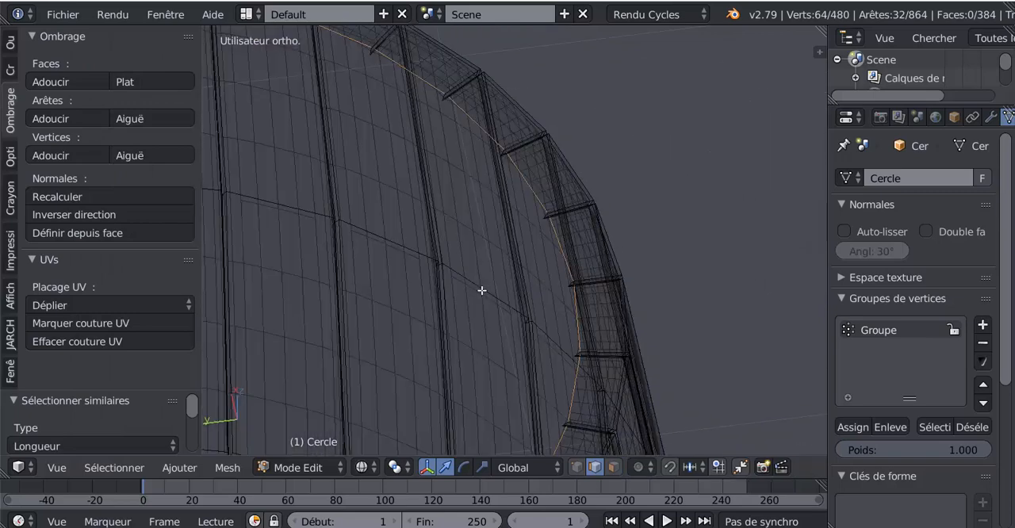
scroll(481, 291, up, 6)
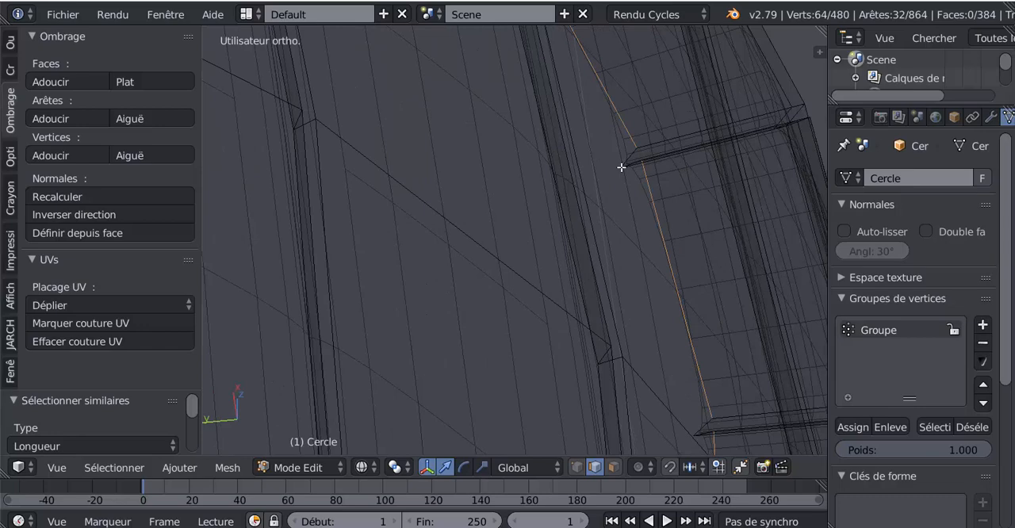
scroll(621, 167, down, 3)
shift+middle_drag(609, 236, 545, 225)
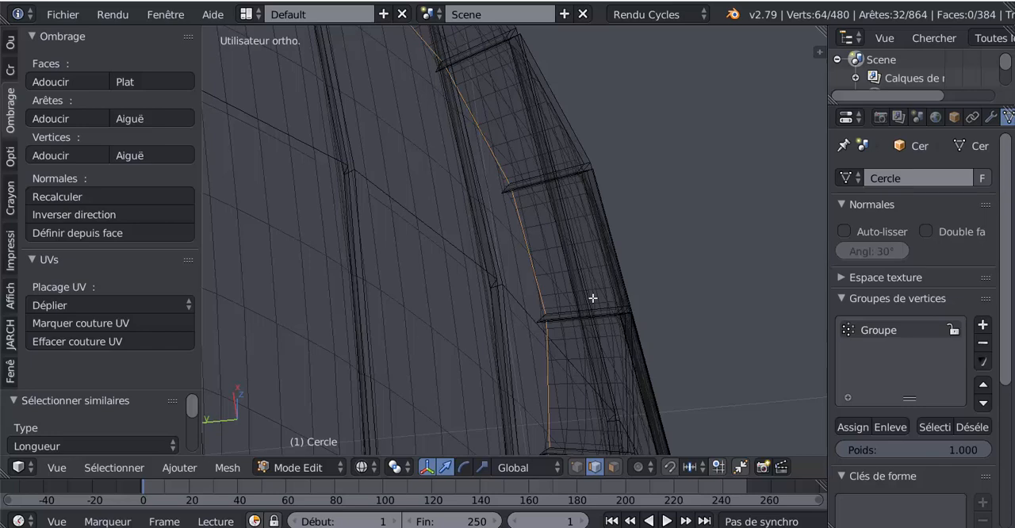
key(s)
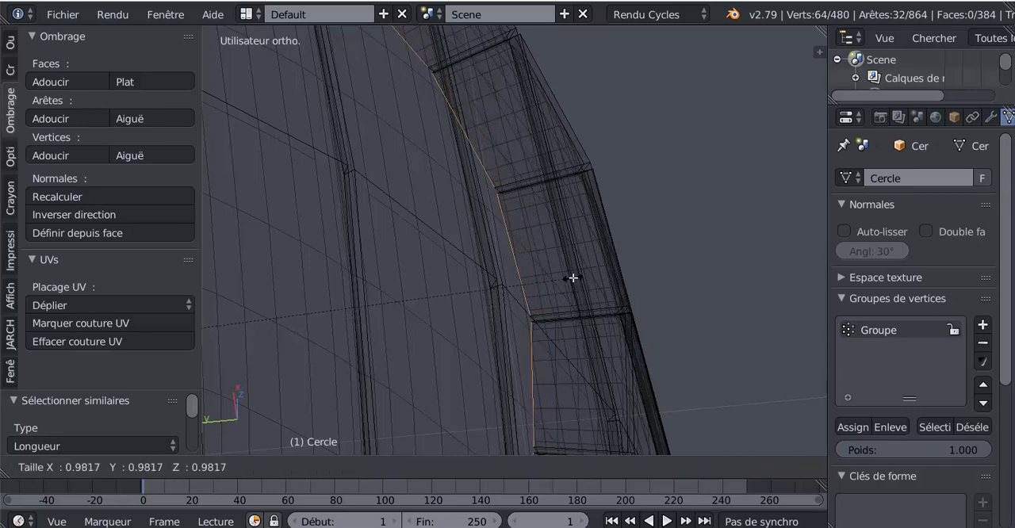
click(574, 277)
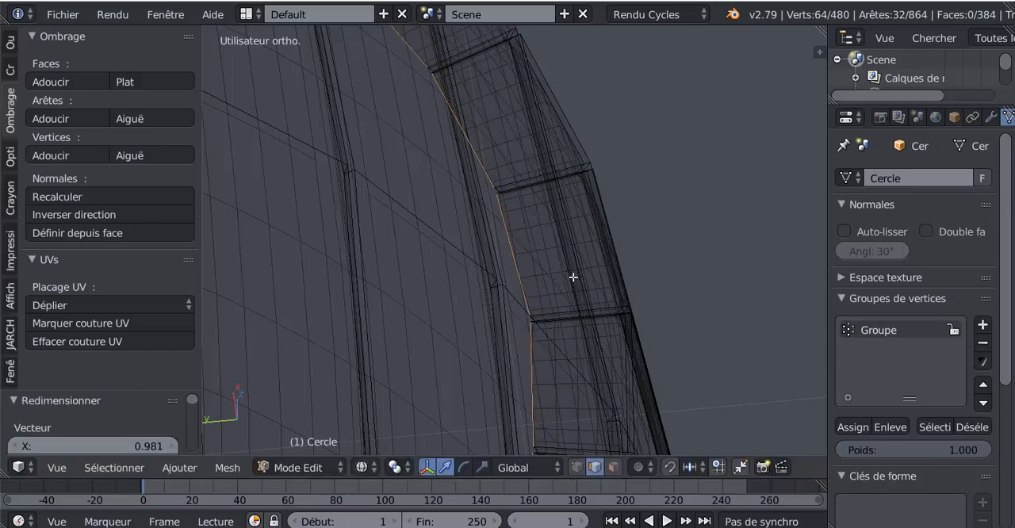
Step: Select the complete inner edge loop of the rim, including the short edges at the grooves
middle_drag(574, 277, 539, 275)
scroll(508, 246, up, 3)
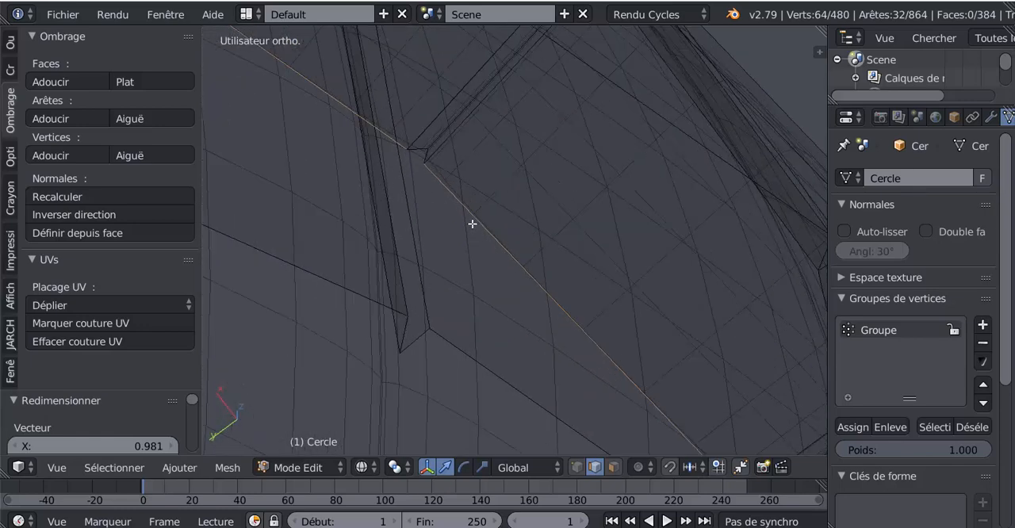
key(z)
alt+shift+right_click(449, 192)
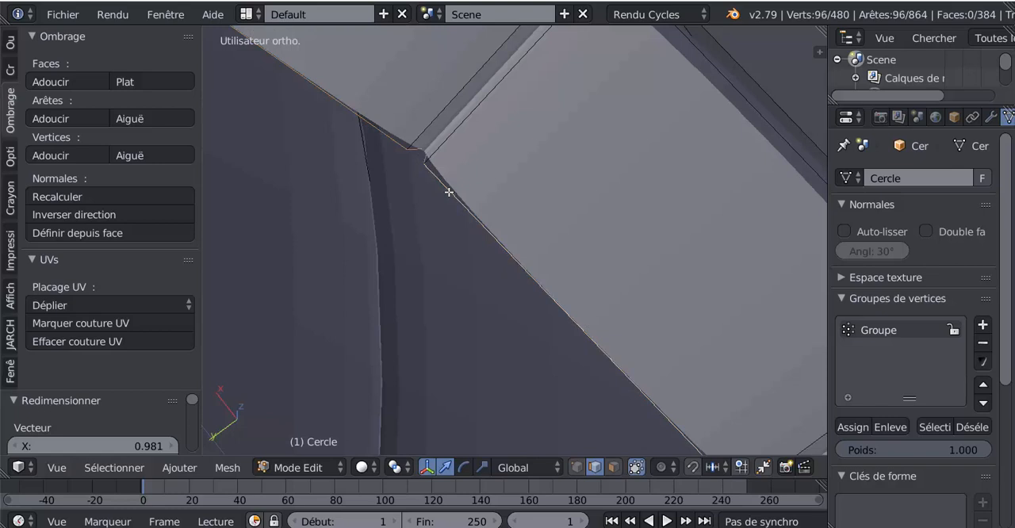
key(z)
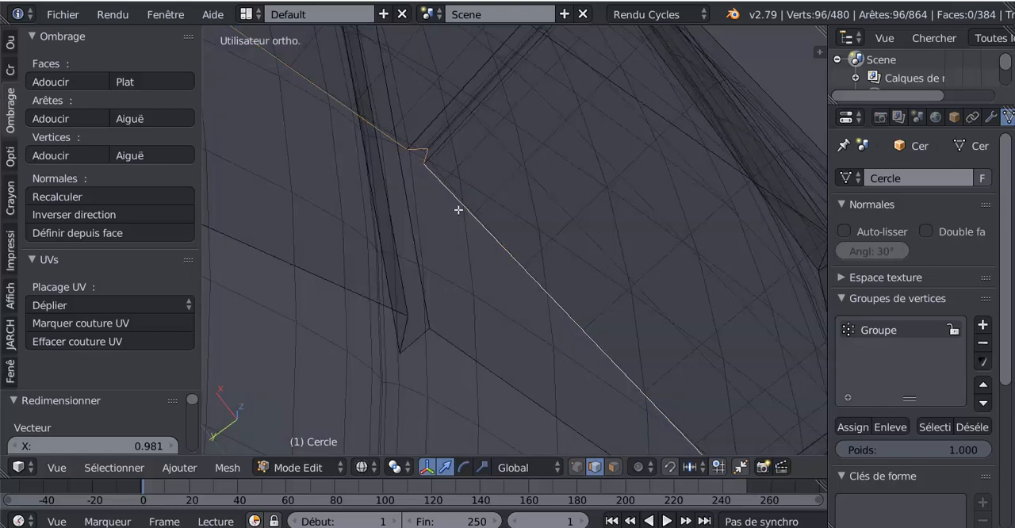
middle_drag(432, 219, 540, 100)
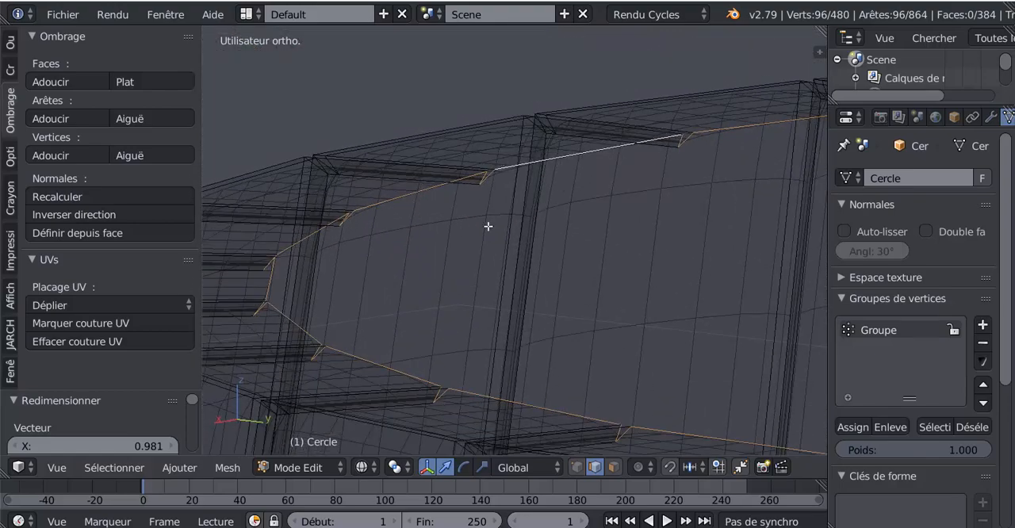
Step: Extrude the rim's inner edge loop and lower the new loop slightly along Z, returning to solid display
key(e)
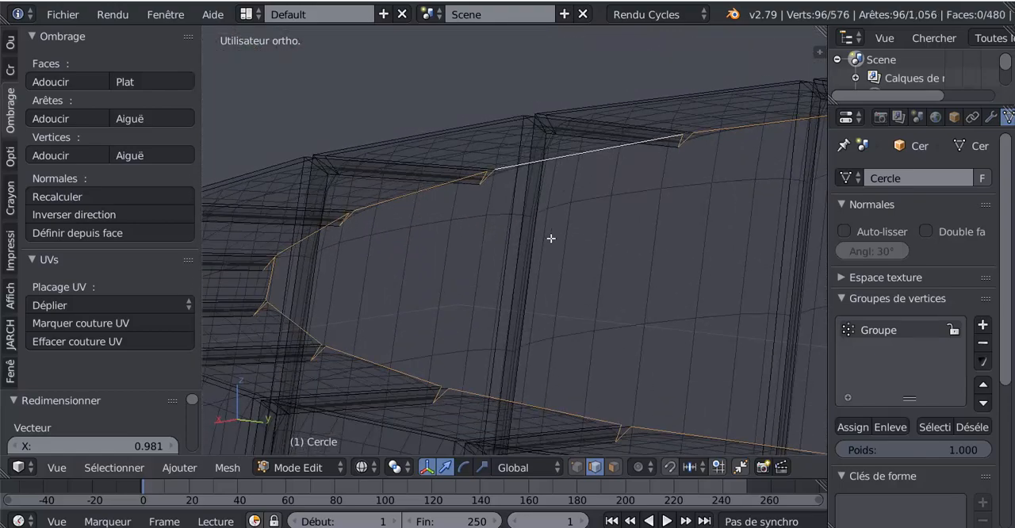
right_click(551, 238)
middle_drag(625, 351, 428, 253)
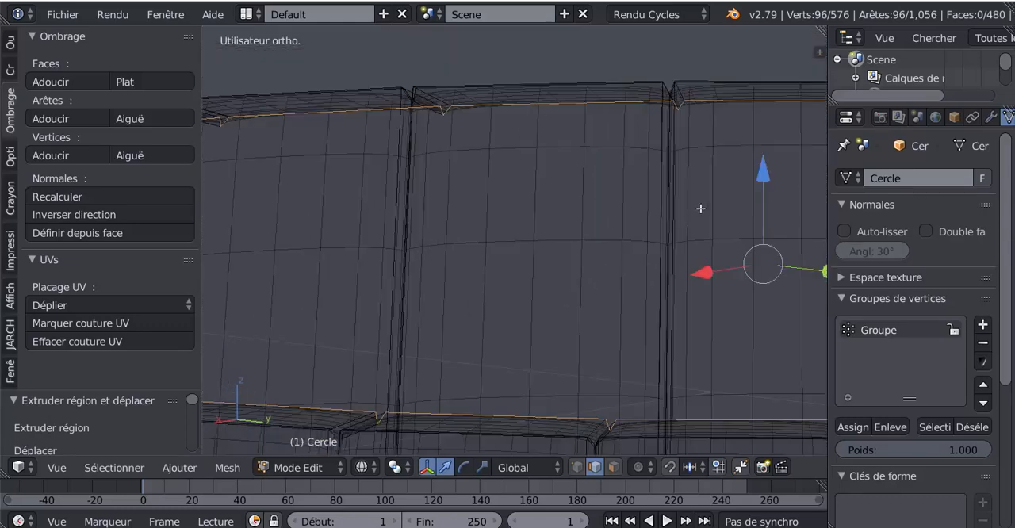
drag(765, 178, 766, 206)
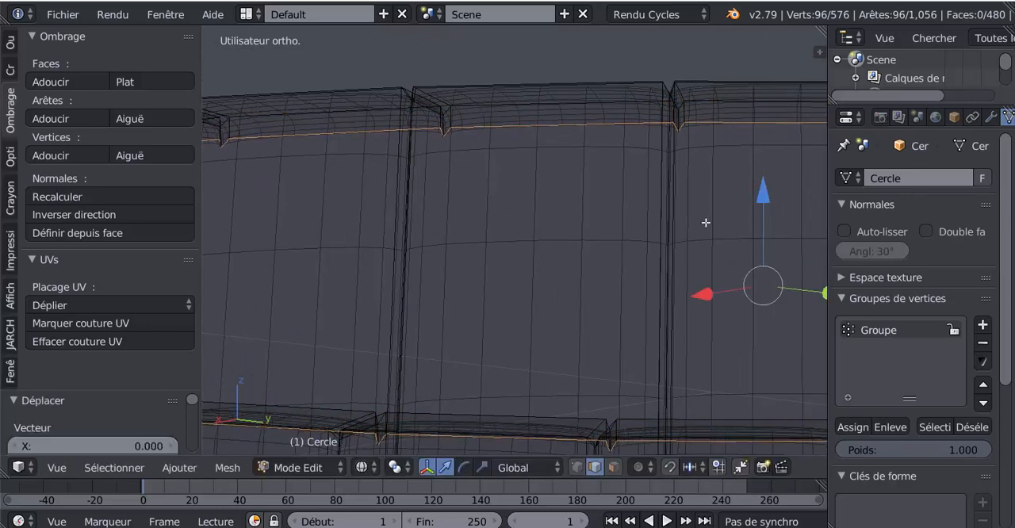
scroll(702, 234, up, 3)
key(z)
mouse_move(687, 222)
middle_down()
mouse_move(642, 277)
mouse_move(690, 176)
mouse_move(670, 208)
mouse_move(540, 299)
mouse_move(619, 249)
middle_up()
scroll(684, 279, down, 8)
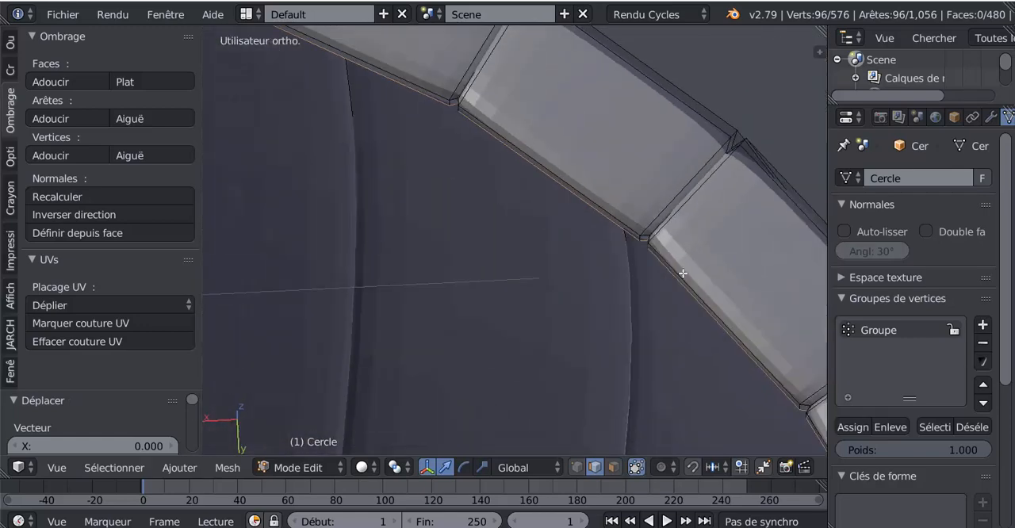
Step: Lower the extruded inner loop further into the barrel along Z and nudge it back up slightly
middle_drag(552, 280, 563, 297)
key(g)
key(z)
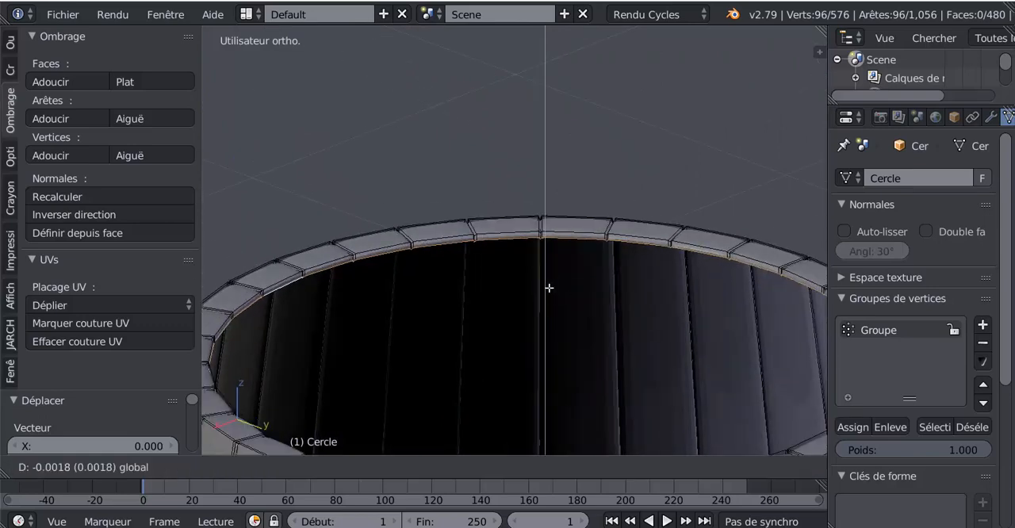
click(551, 305)
middle_drag(660, 302, 595, 245)
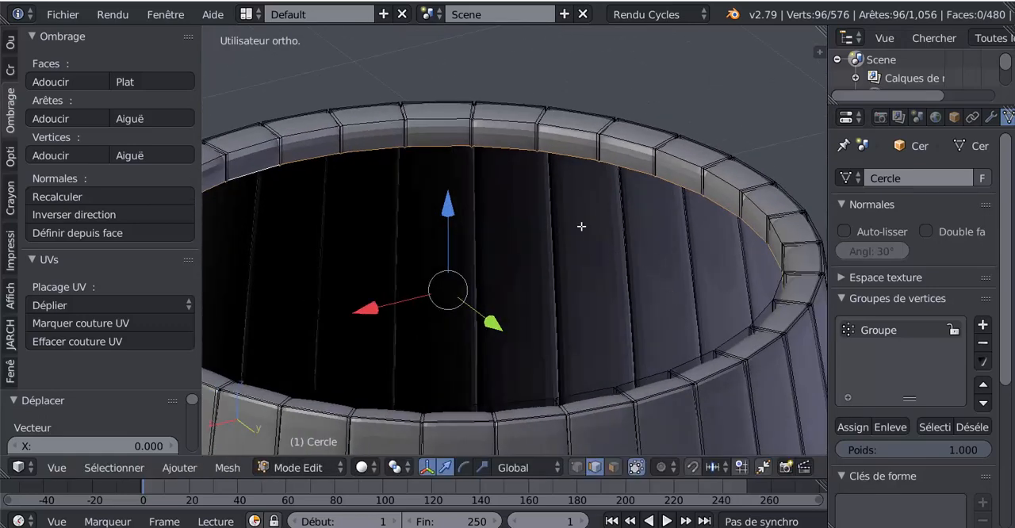
drag(447, 213, 447, 206)
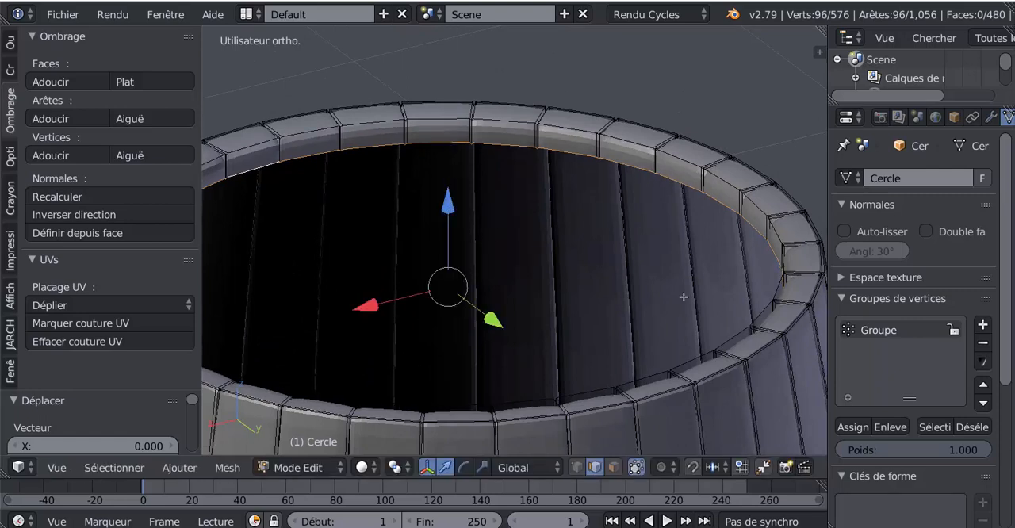
Step: Scale the lowered inner loop inward to 0.960 and raise it slightly along Z
key(s)
click(715, 315)
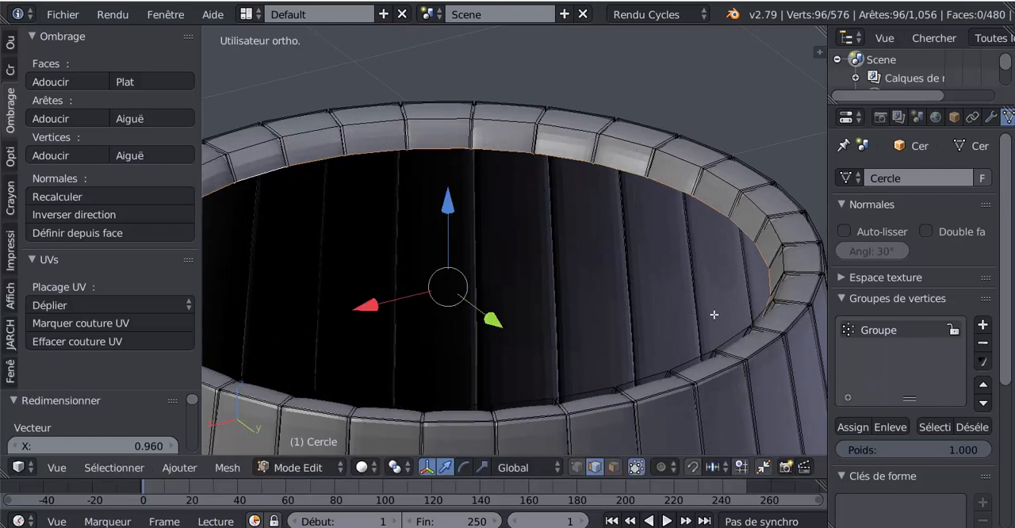
drag(448, 202, 489, 209)
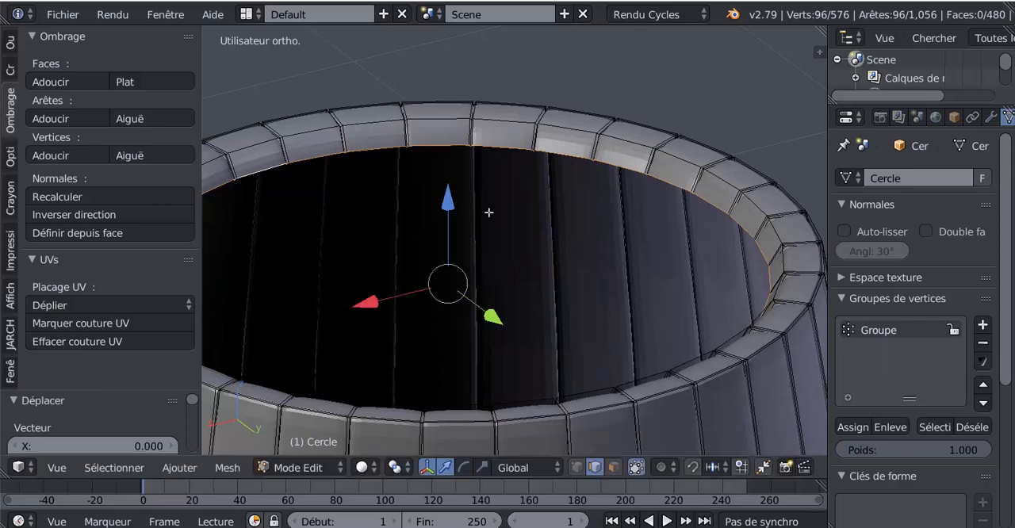
Step: Extrude the inner loop again, lower it along Z inside the barrel, and check the smoothing in Object Mode
middle_drag(489, 208, 480, 146)
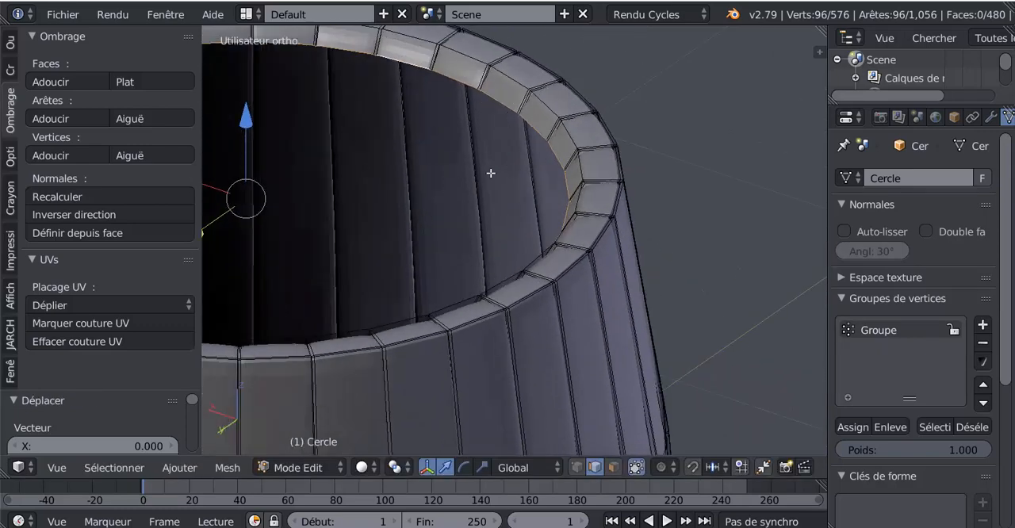
key(e)
click(403, 223)
shift+middle_drag(397, 228, 586, 247)
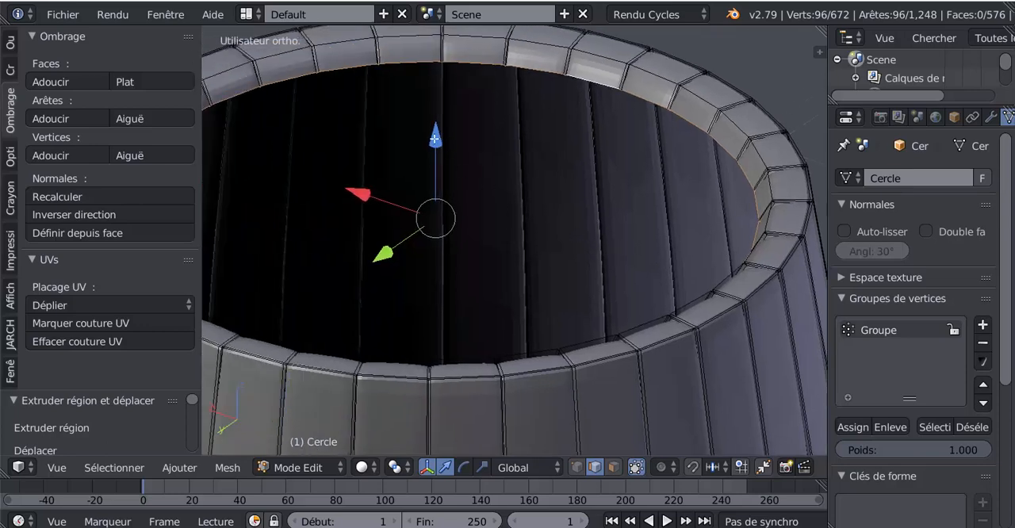
drag(435, 139, 437, 162)
key(Tab)
middle_drag(534, 221, 510, 202)
key(Tab)
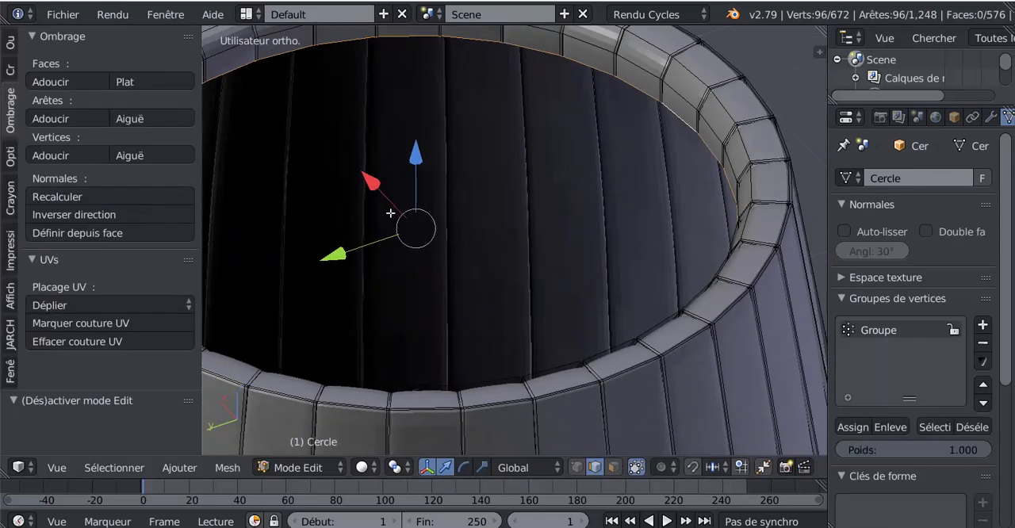
Step: Deselect everything, select the vertices of the vertex group Groupe, and inspect the grooves up close at the rim
middle_drag(600, 202, 508, 176)
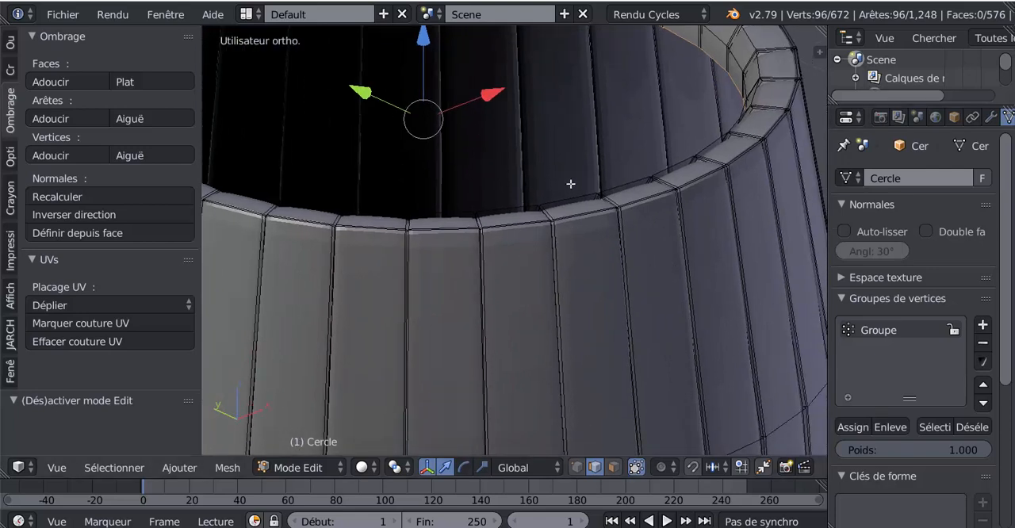
key(a)
middle_drag(587, 172, 671, 186)
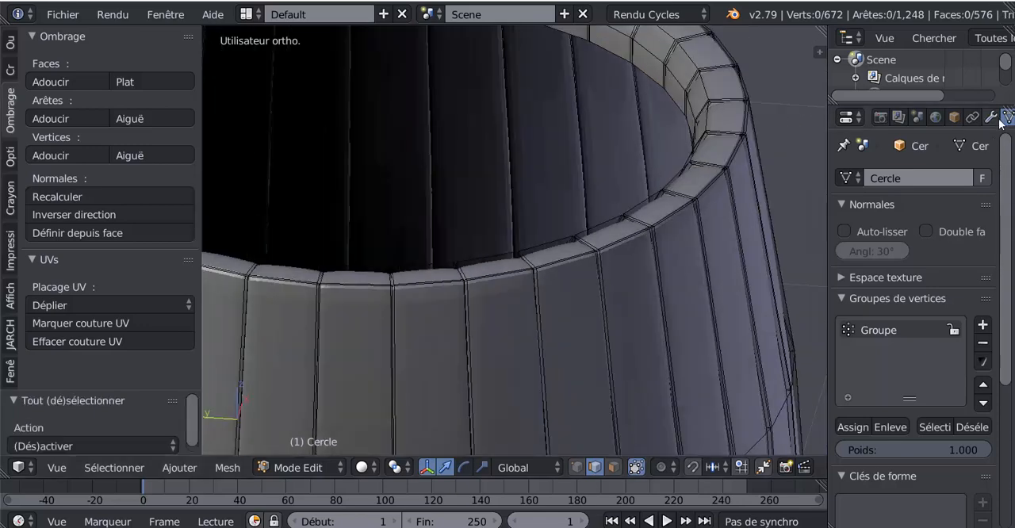
drag(827, 296, 790, 296)
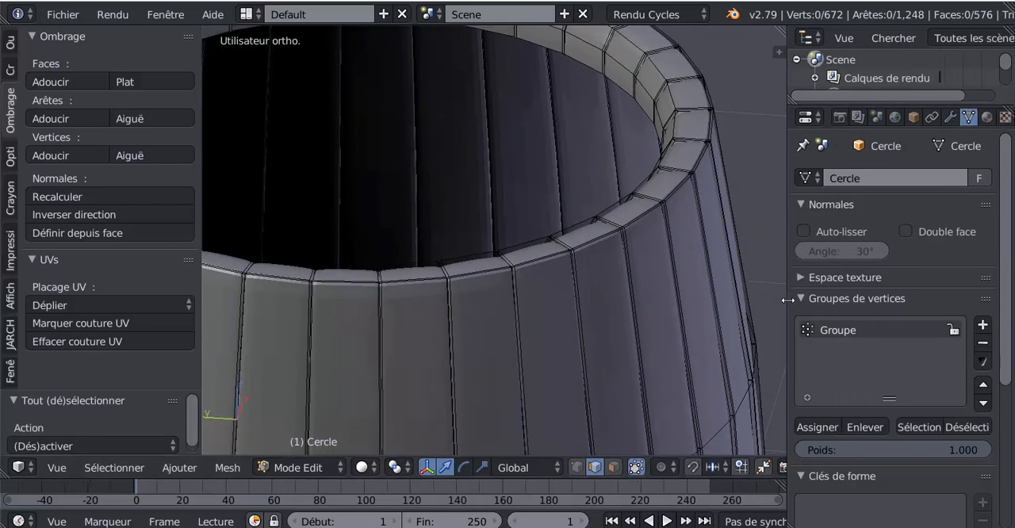
scroll(1001, 284, down, 5)
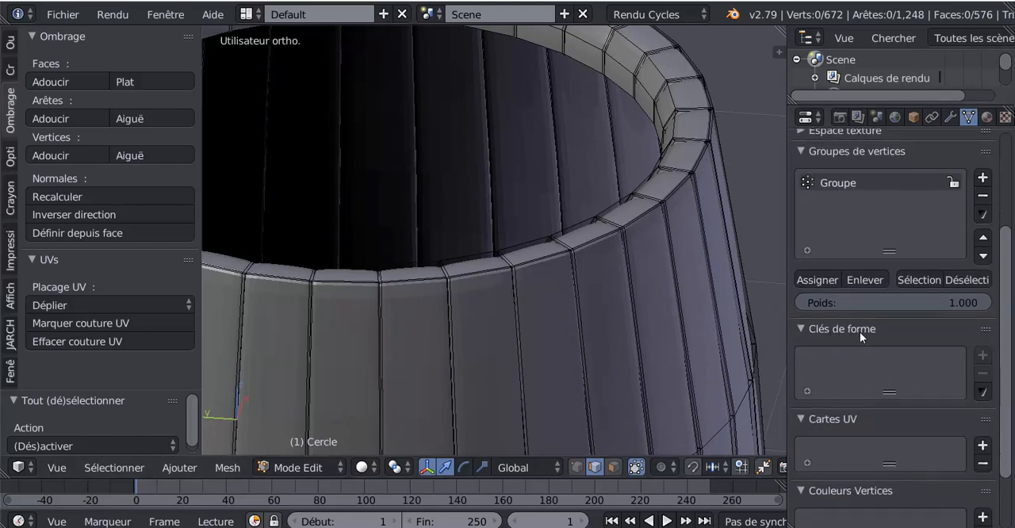
click(914, 281)
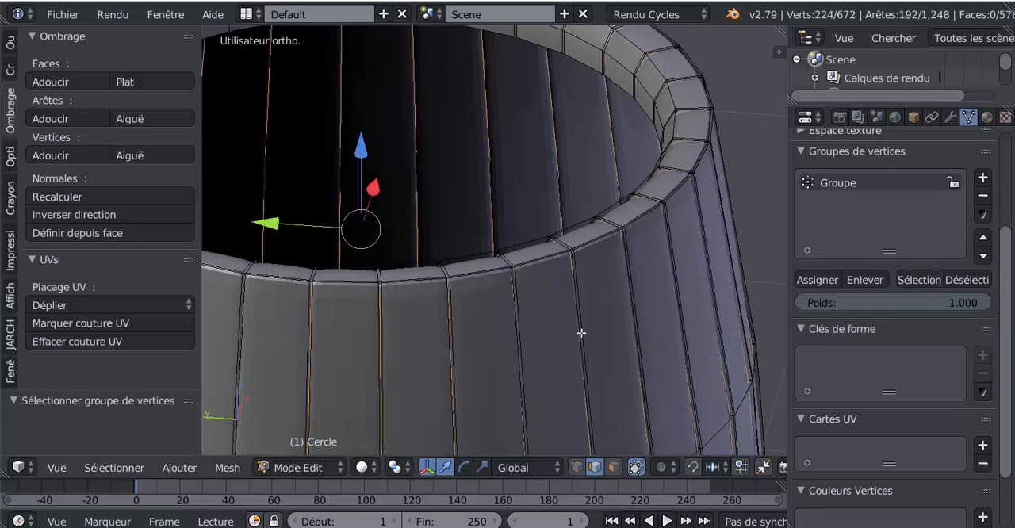
scroll(593, 302, down, 2)
middle_drag(581, 317, 574, 289)
scroll(587, 310, up, 2)
scroll(572, 287, up, 5)
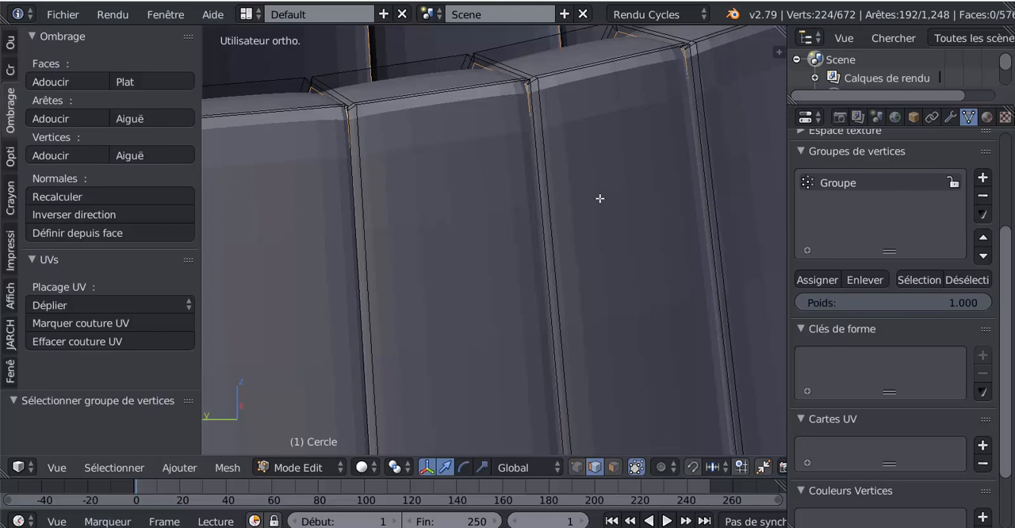
Step: Expand the groove selection to its neighbouring vertices and remove the vertices of Groupe, leaving only the edges bordering the grooves selected
key(ctrl+KP_Subtract)
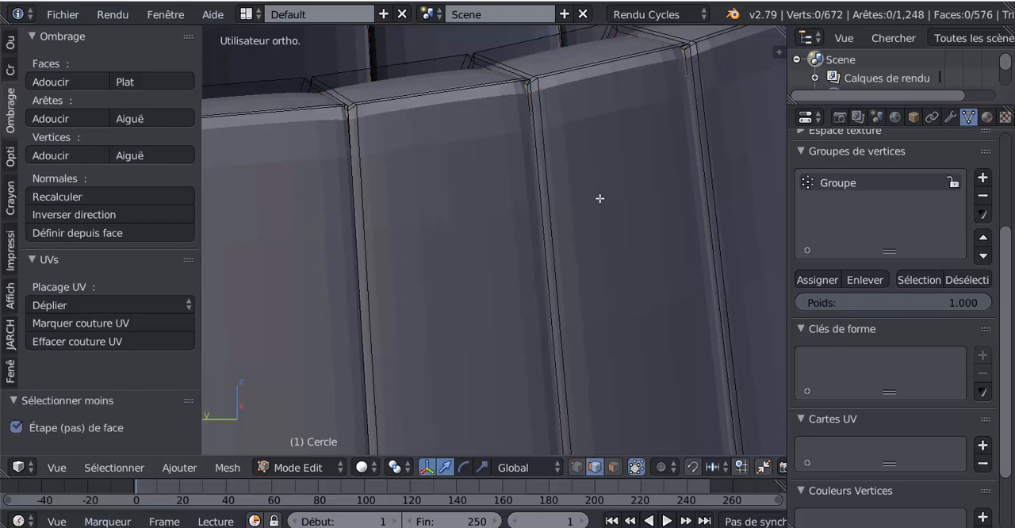
key(ctrl+z)
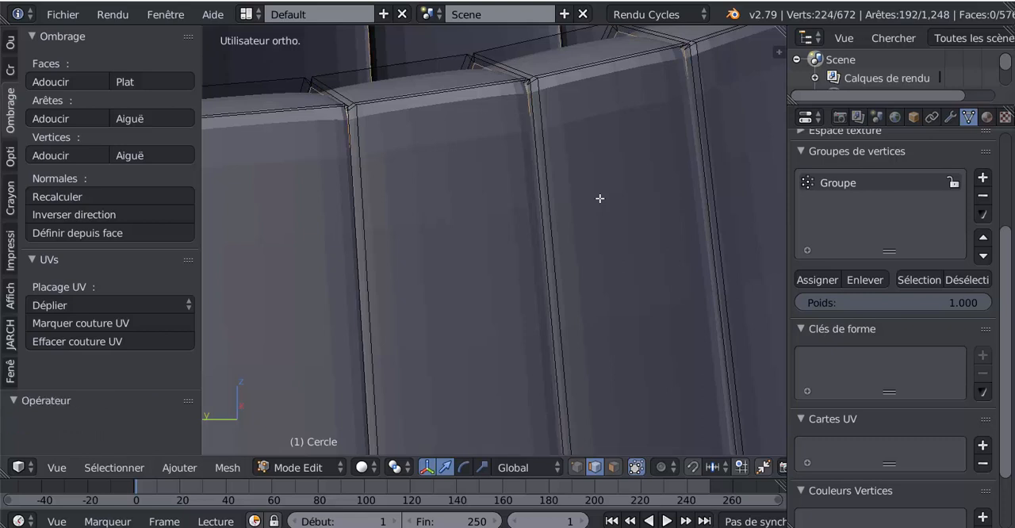
key(ctrl+KP_Add)
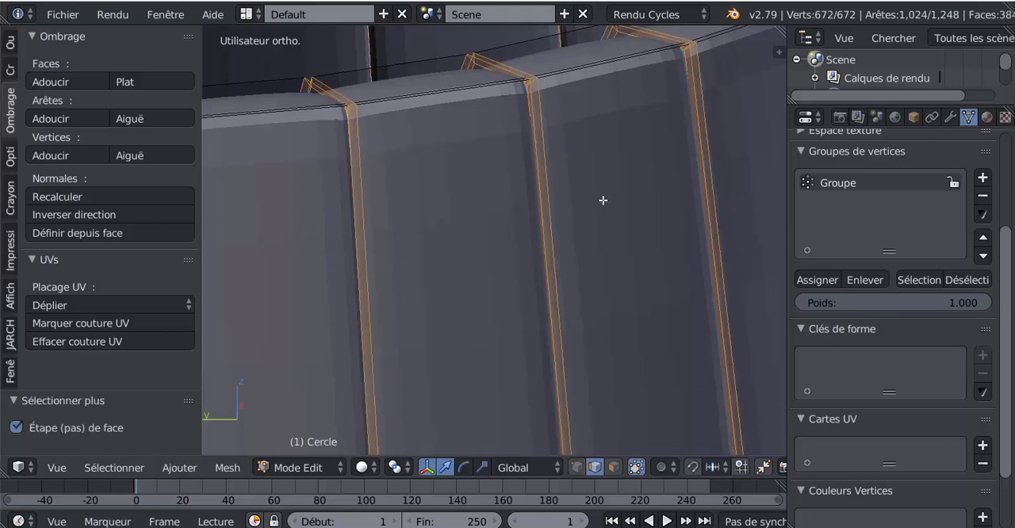
key(z)
middle_drag(522, 241, 415, 199)
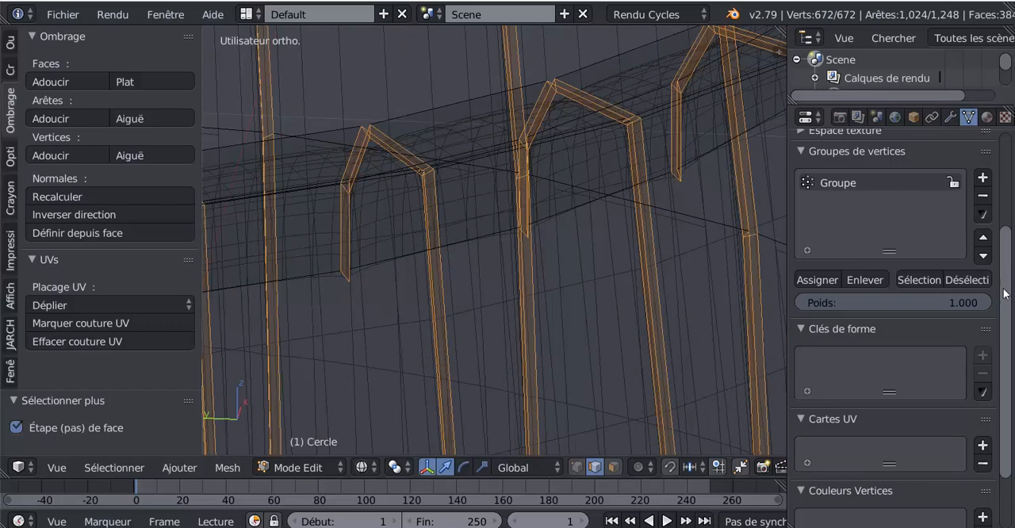
scroll(1006, 291, up, 2)
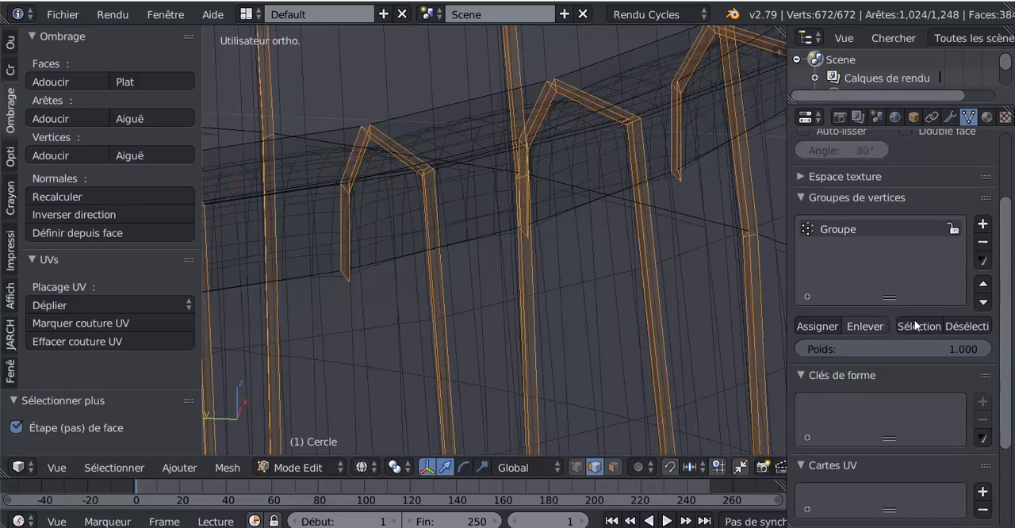
click(974, 326)
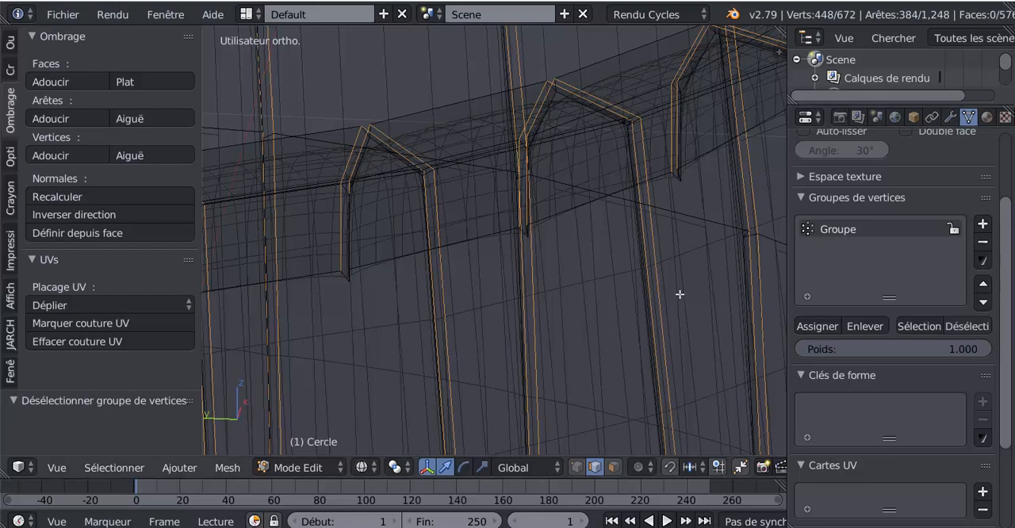
middle_drag(577, 231, 520, 248)
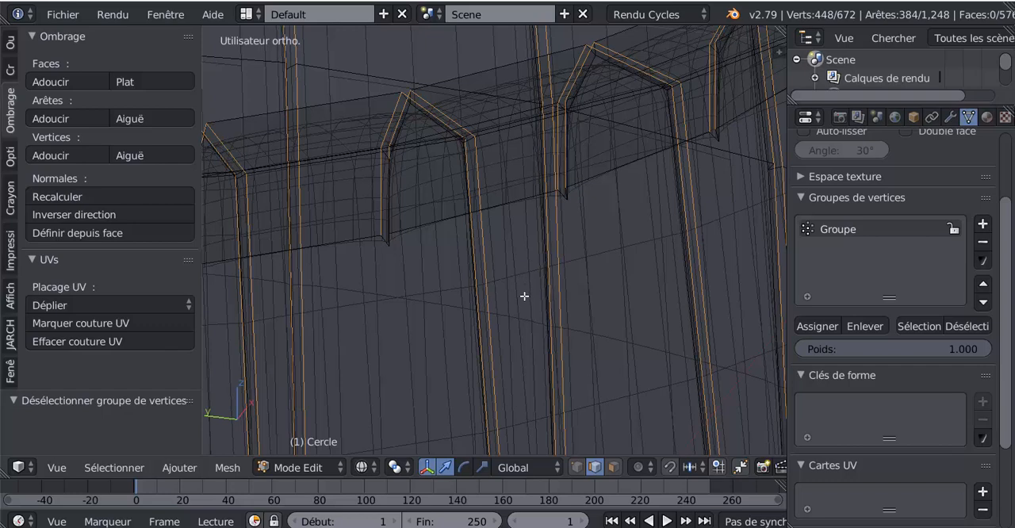
Step: Bevel the selected edges along both sides of the grooves by a small offset and check the barrel in Object Mode
key(z)
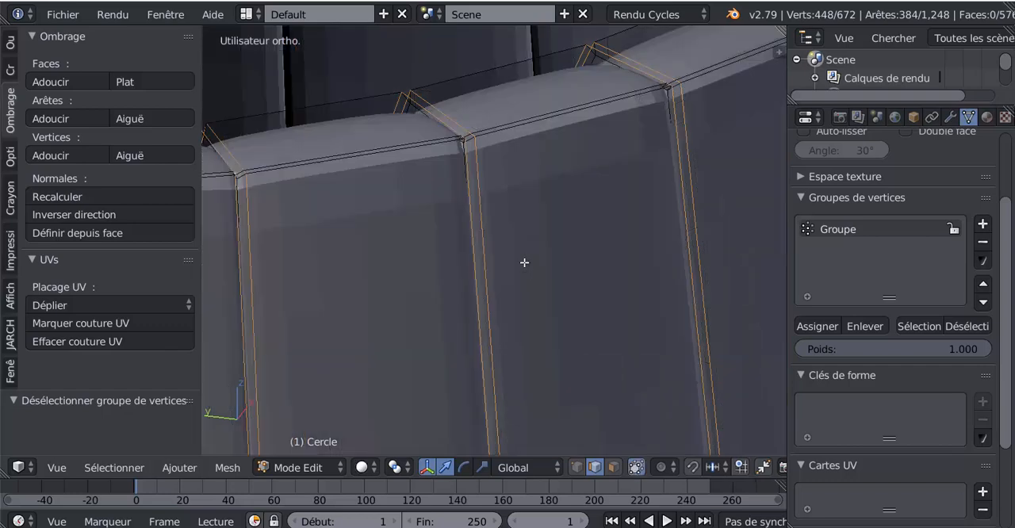
scroll(524, 263, down, 3)
middle_drag(564, 275, 566, 272)
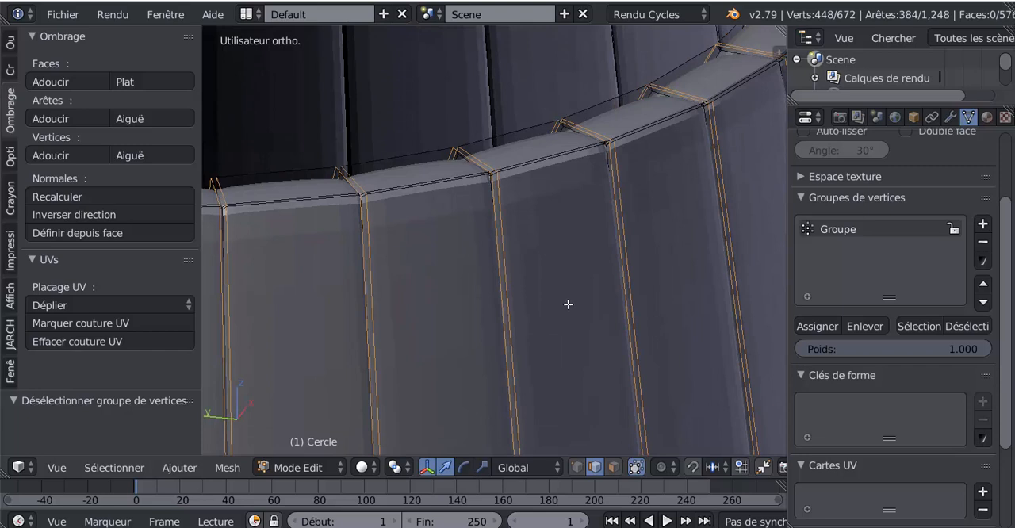
key(ctrl+b)
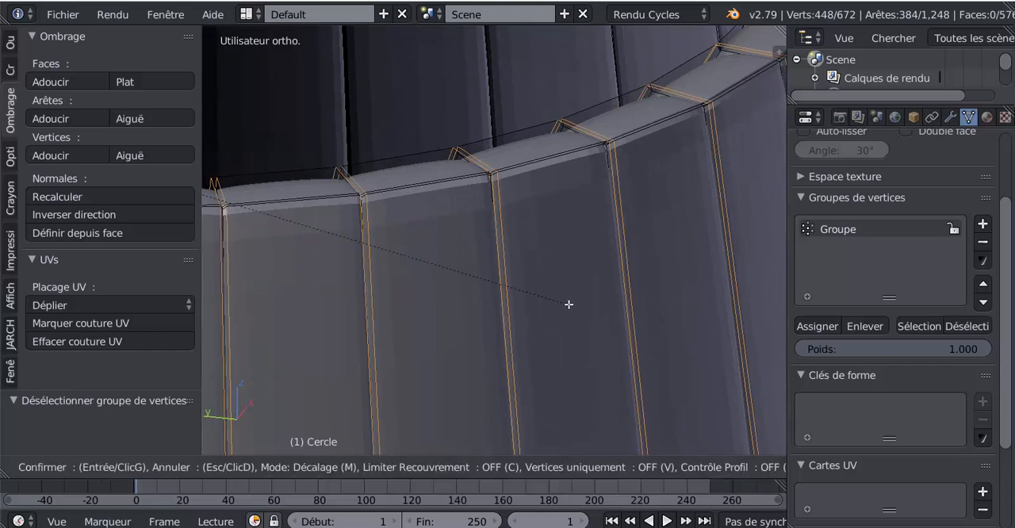
scroll(571, 306, up, 1)
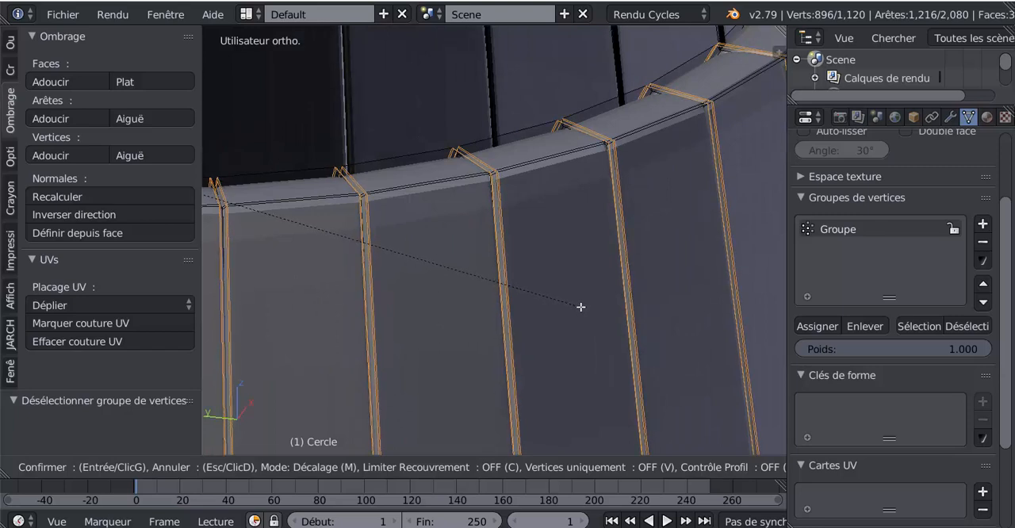
click(581, 307)
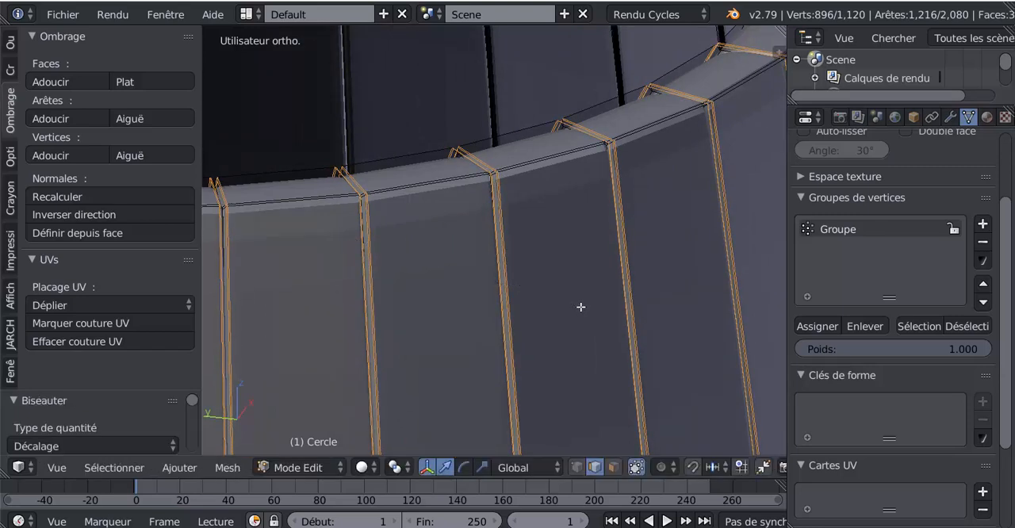
key(Tab)
scroll(581, 307, down, 4)
middle_drag(581, 306, 651, 283)
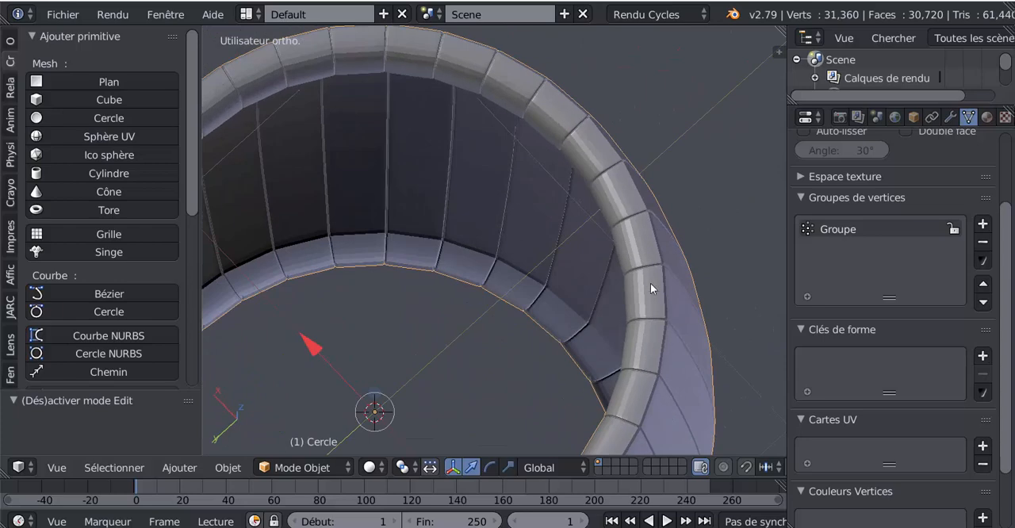
Step: Add two edge loops around the rim's top face in Edit Mode, one close to its inner edge and one close to its outer edge
scroll(682, 246, up, 2)
key(Tab)
shift+middle_drag(698, 231, 606, 257)
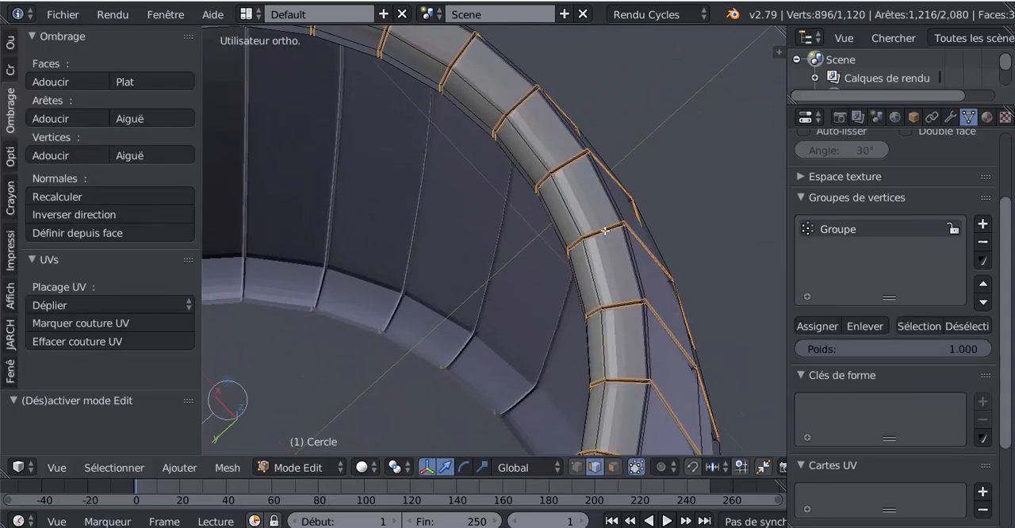
key(ctrl+r)
click(603, 234)
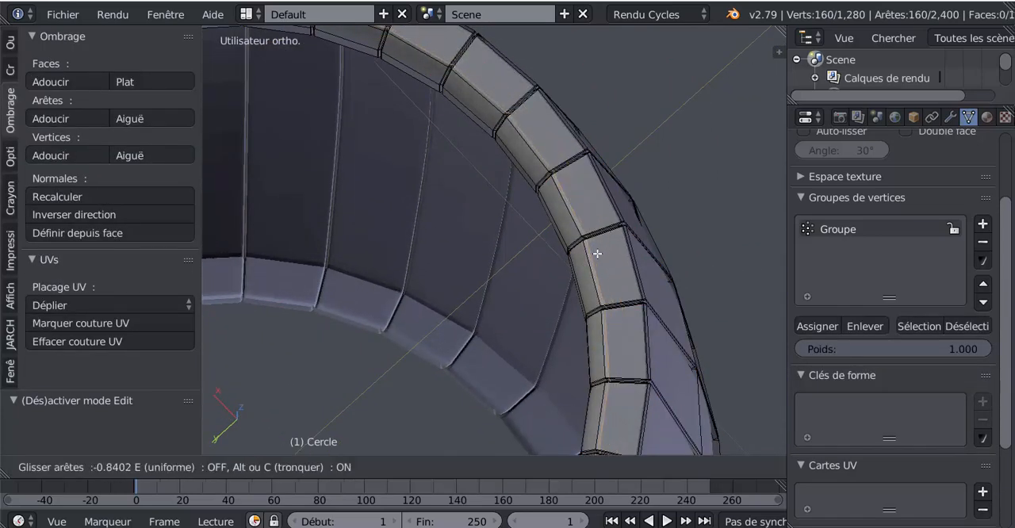
click(608, 236)
key(ctrl+r)
click(616, 223)
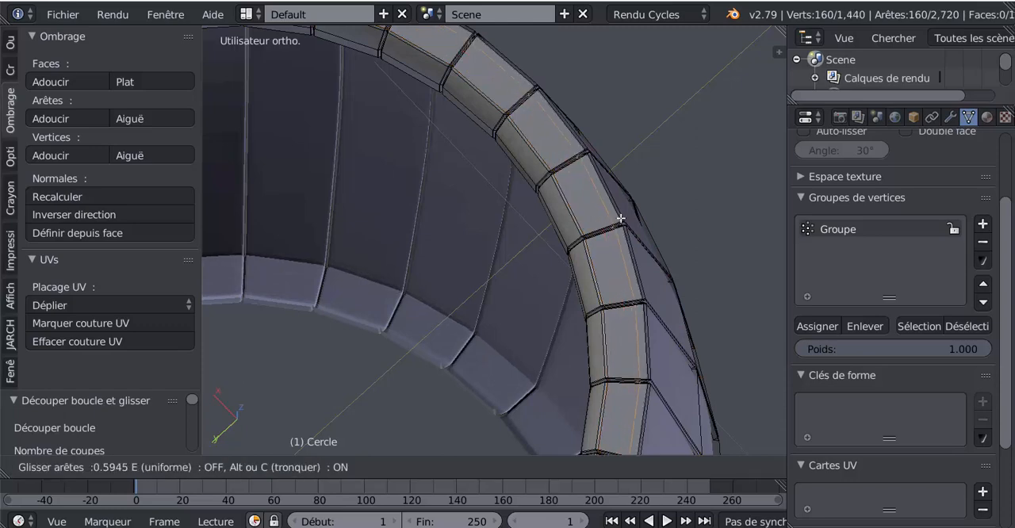
click(625, 215)
Step: Add three edge loops around the inner side of the rim, placed close to its existing edges to sharpen them
middle_drag(598, 255, 662, 213)
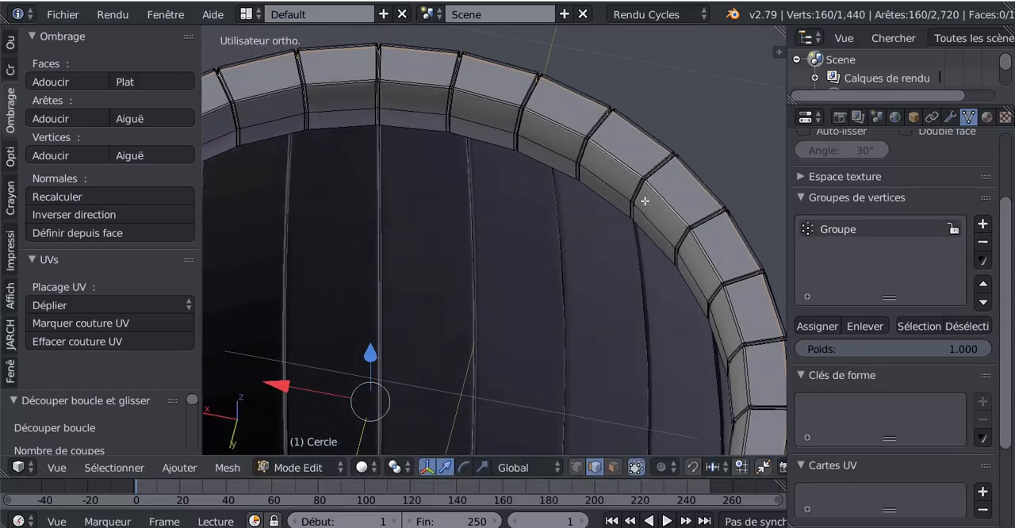
key(ctrl+r)
click(643, 196)
click(642, 196)
key(ctrl+r)
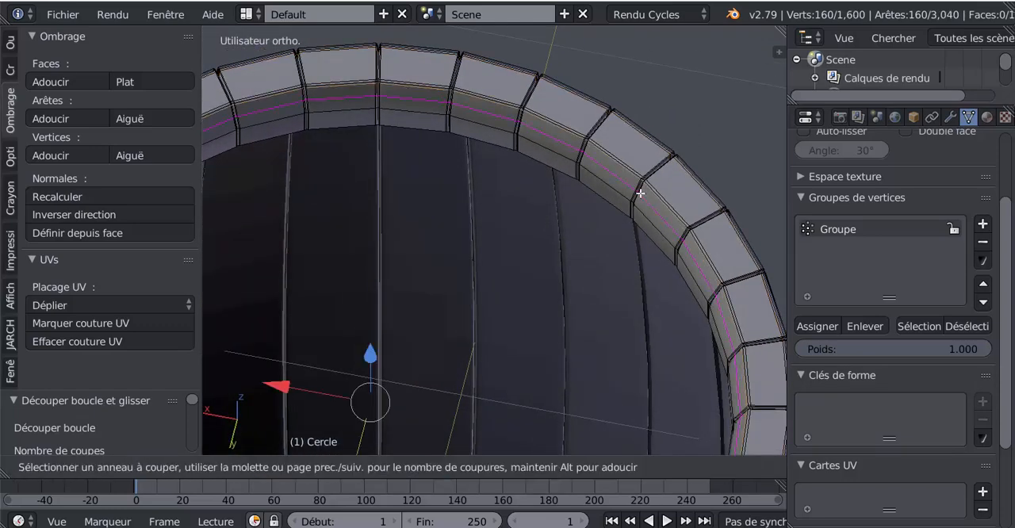
click(640, 197)
click(637, 199)
middle_drag(637, 199, 654, 184)
key(ctrl+r)
click(641, 171)
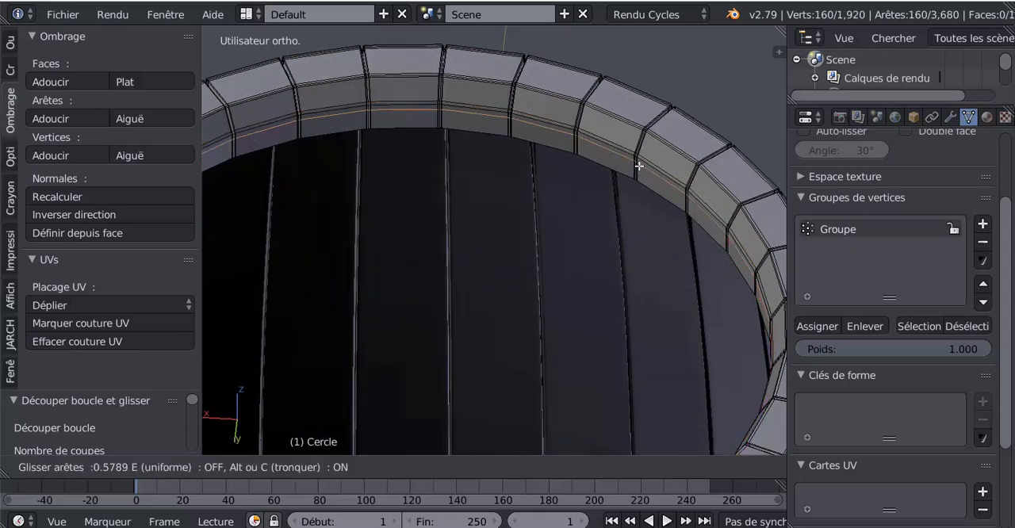
click(641, 161)
Step: Add an edge loop around the barrel's outside just below the rim and check the smoothed shape in Object Mode
middle_drag(662, 191, 514, 168)
key(ctrl+r)
click(513, 173)
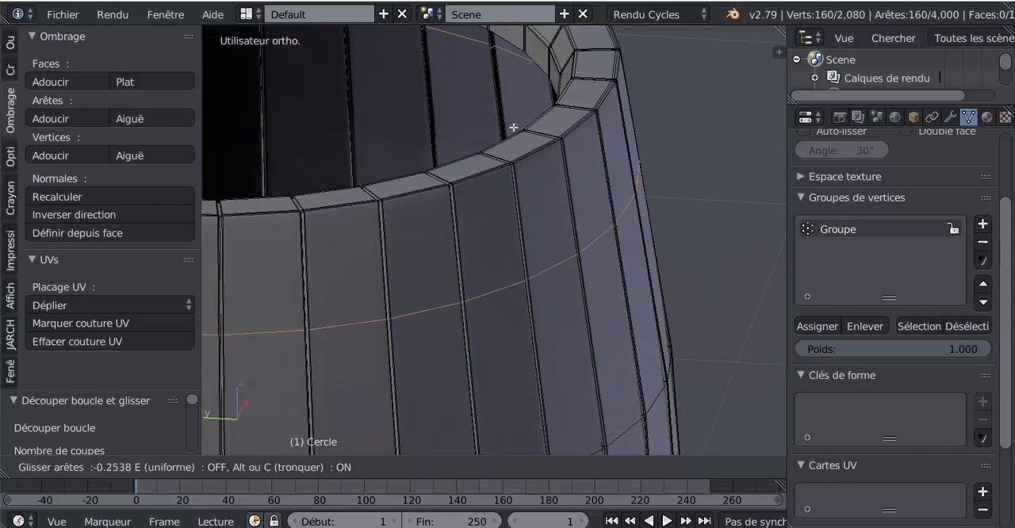
click(517, 53)
scroll(655, 190, down, 4)
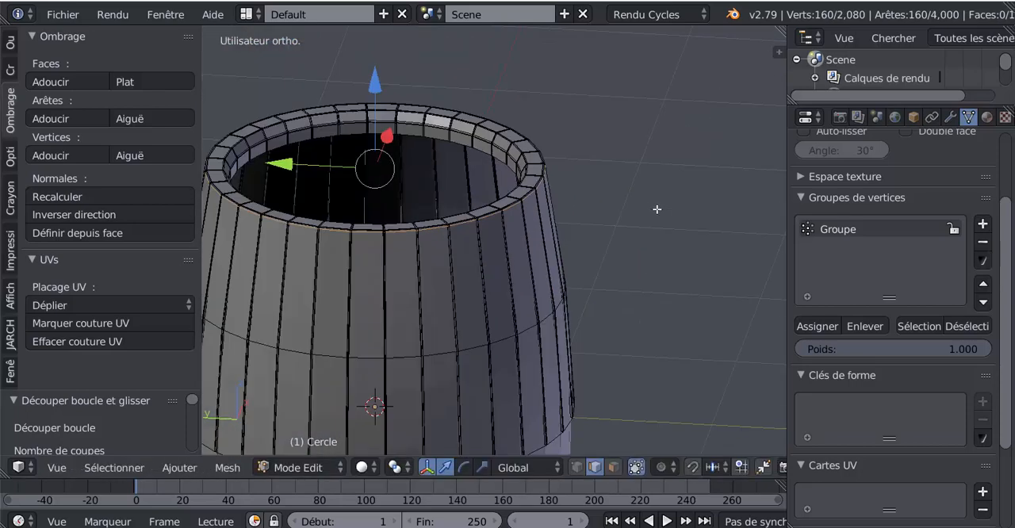
middle_drag(654, 255, 529, 165)
key(Tab)
middle_drag(533, 224, 549, 271)
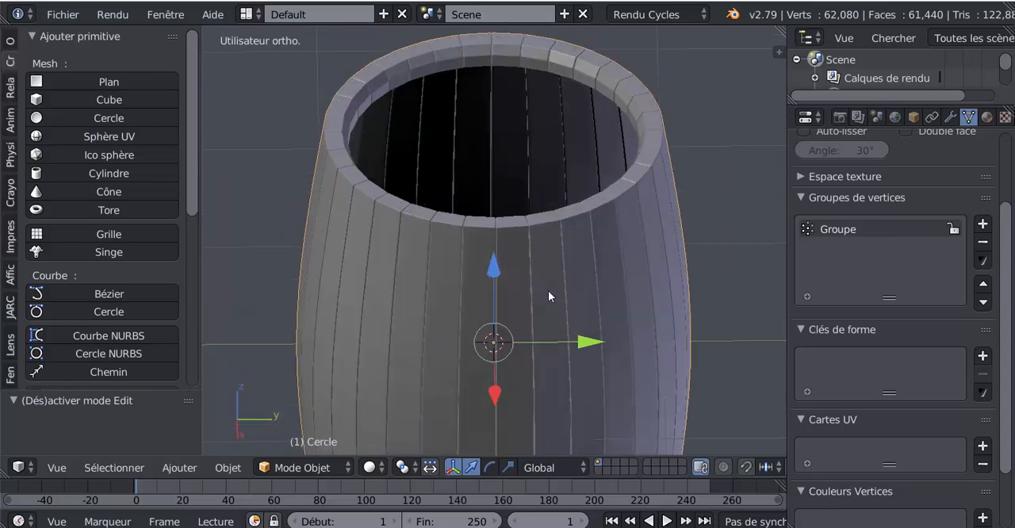
Step: Examine the barrel's open rim and interior in Edit Mode from above and from the side
key(Tab)
middle_drag(547, 292, 557, 325)
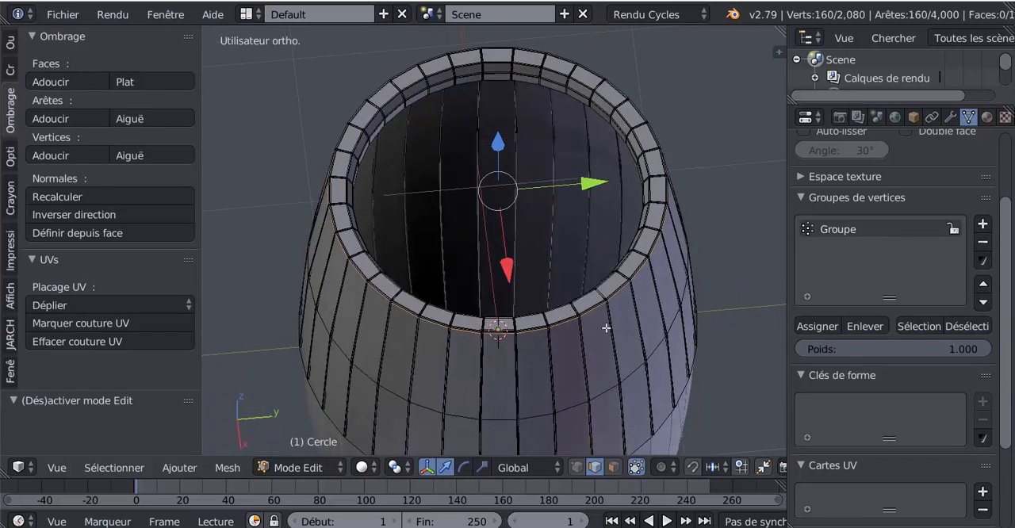
middle_drag(606, 328, 608, 369)
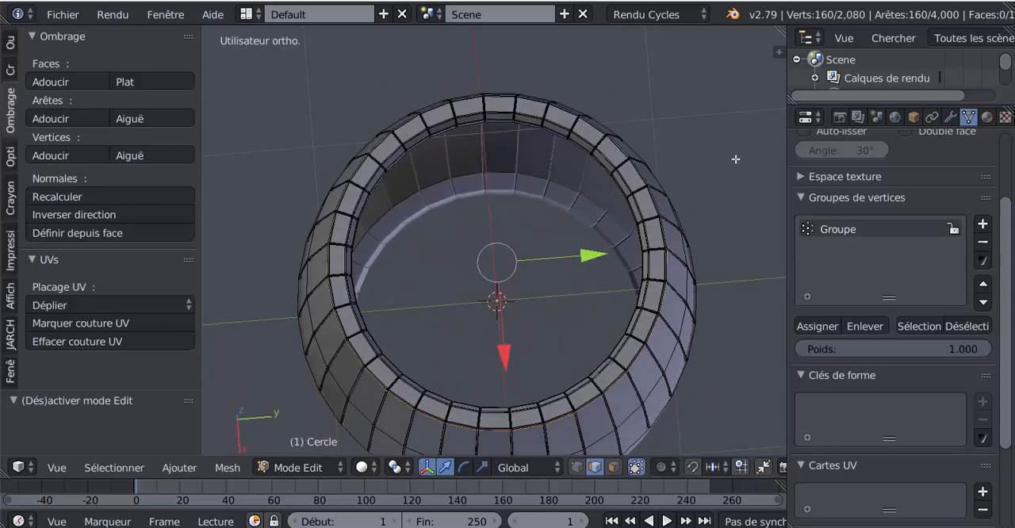
key(KP_7)
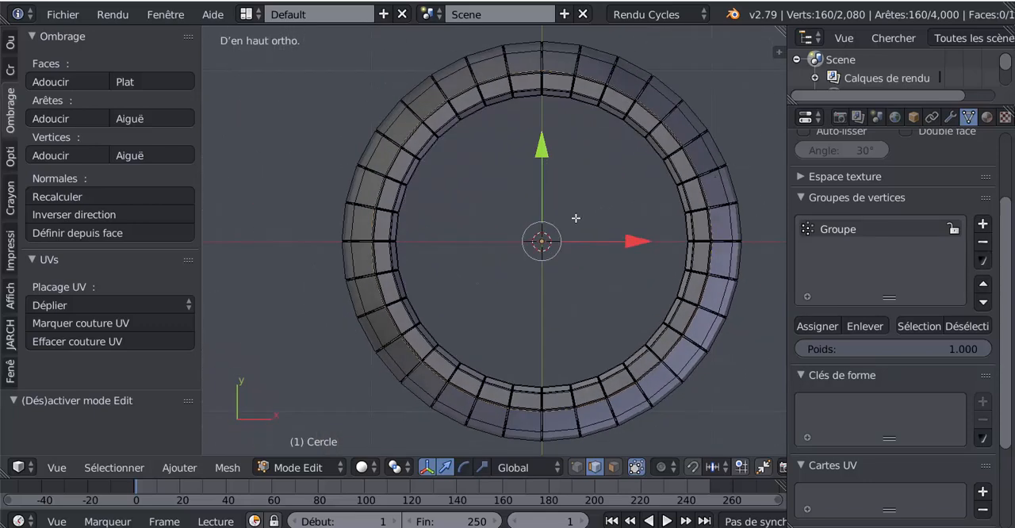
shift+middle_drag(576, 219, 571, 189)
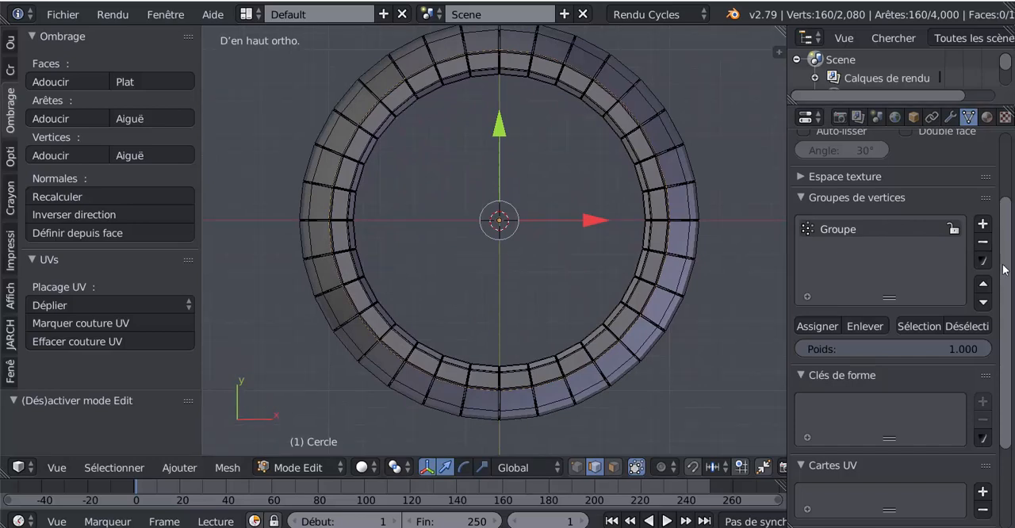
middle_drag(523, 270, 532, 156)
scroll(530, 83, down, 2)
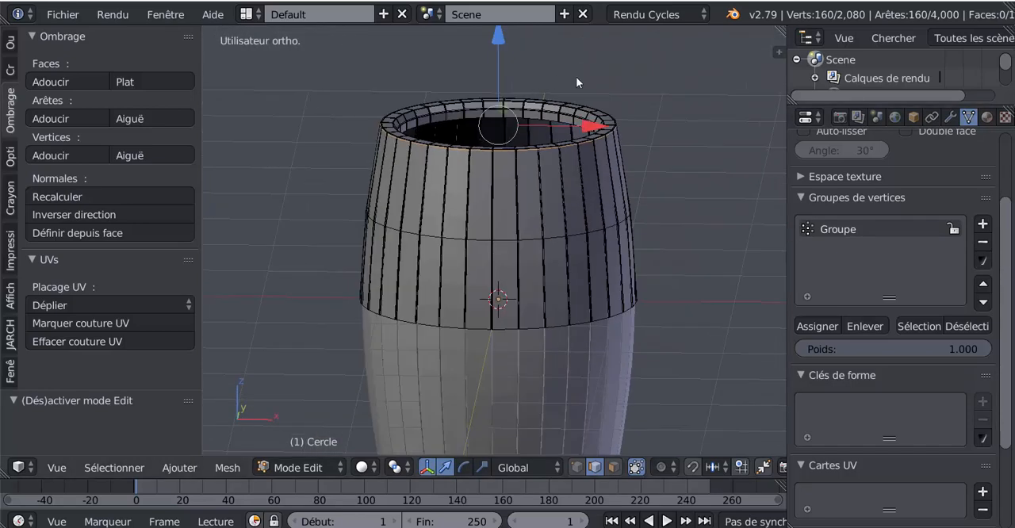
middle_drag(652, 105, 673, 56)
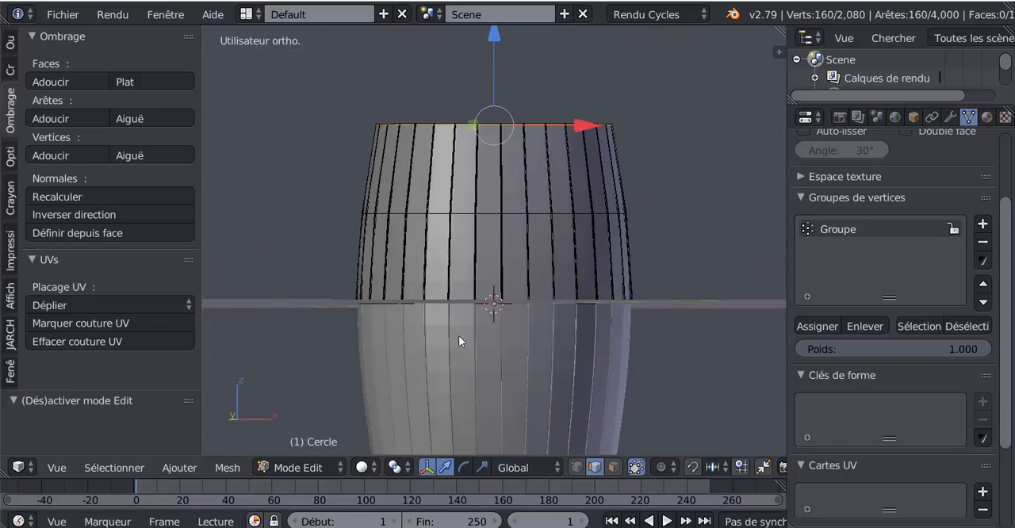
middle_drag(534, 267, 716, 280)
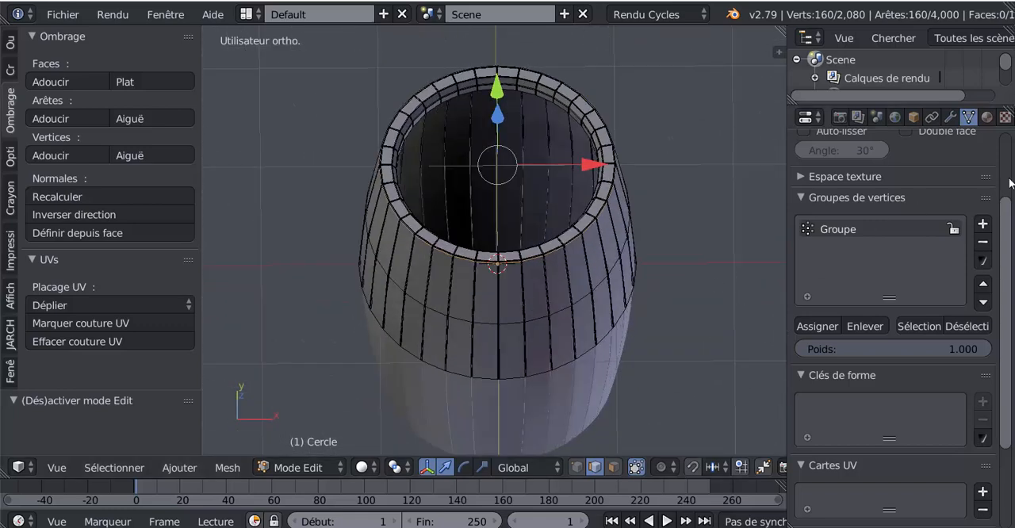
Step: Turn off clipping (Troncat) in the barrel's Mirror modifier
click(953, 117)
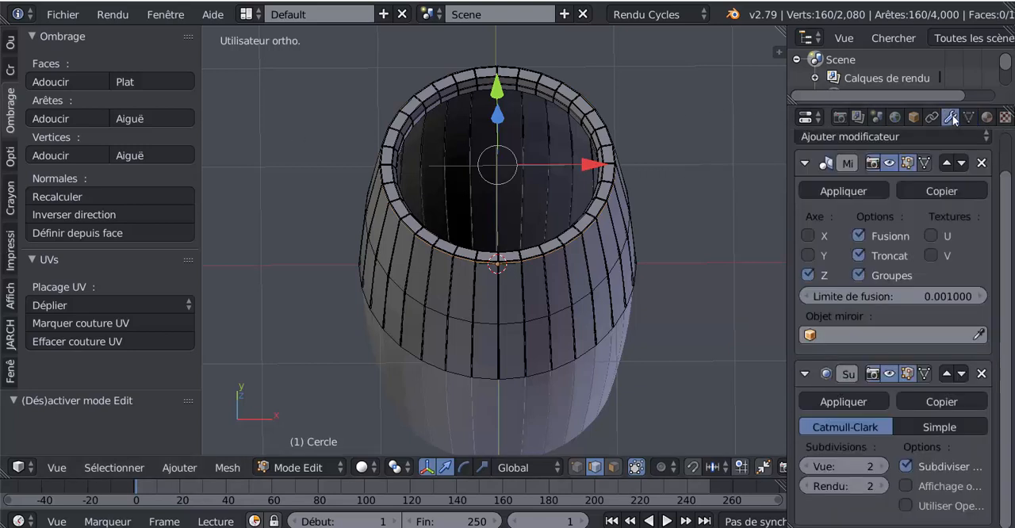
click(861, 255)
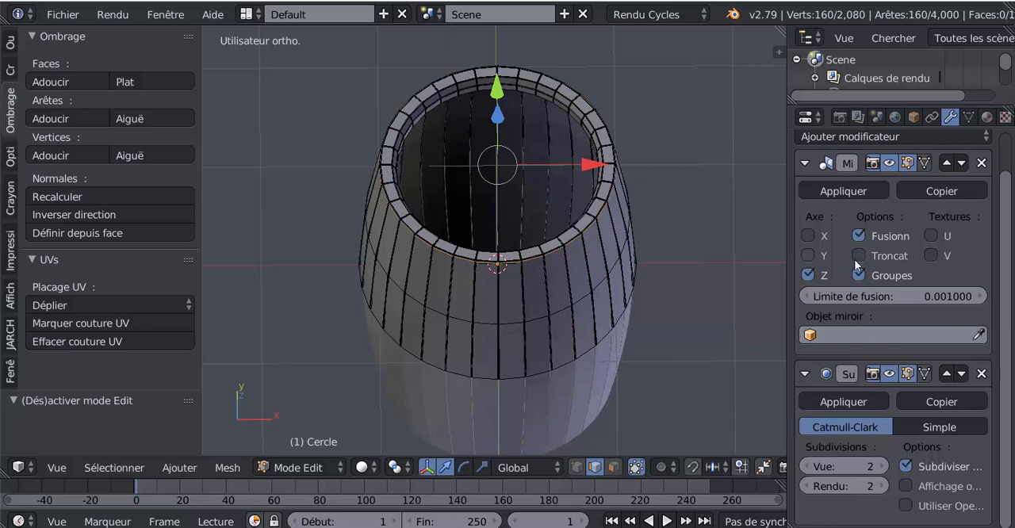
middle_drag(728, 227, 721, 271)
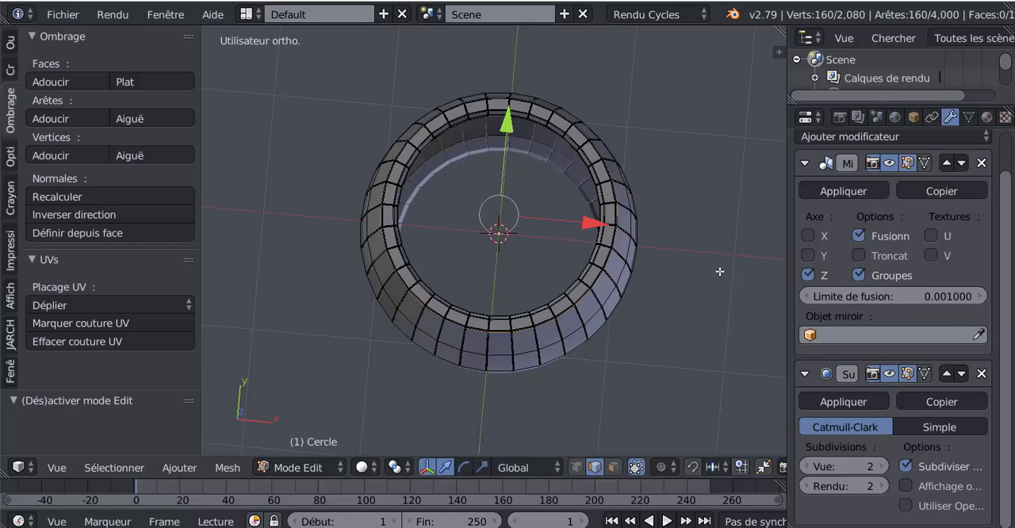
middle_drag(680, 322, 508, 246)
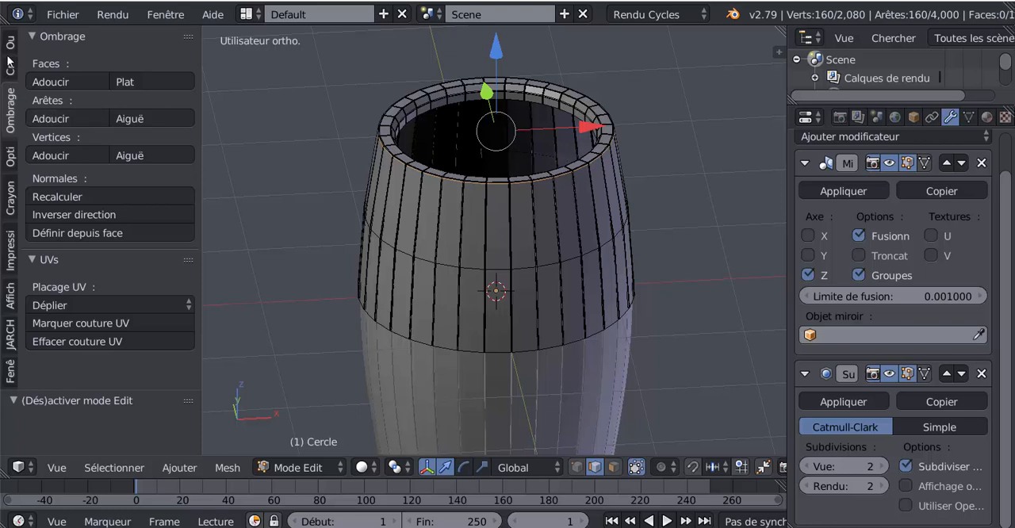
Step: Add a 32-vertex circle to the barrel mesh, show it in wireframe, and raise it along Z to the rim
click(10, 70)
click(49, 118)
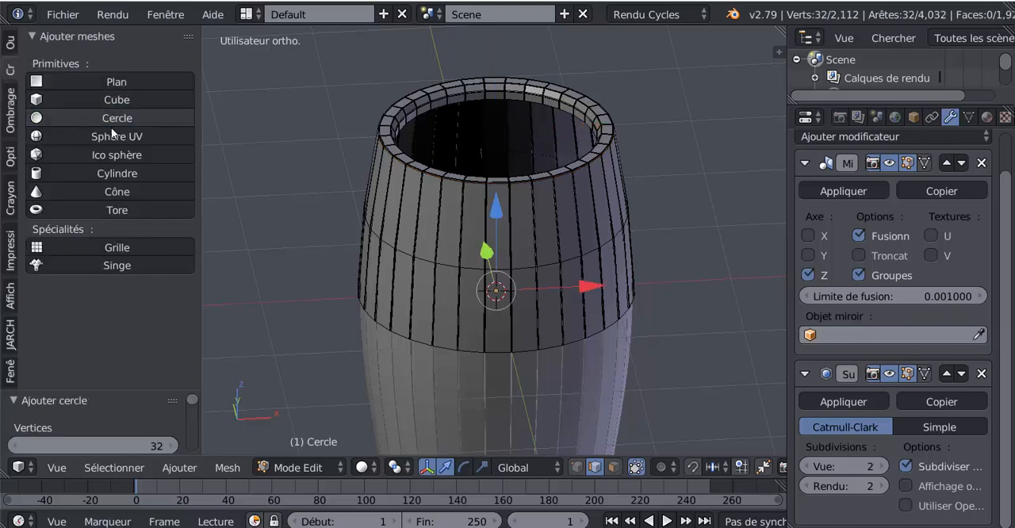
key(z)
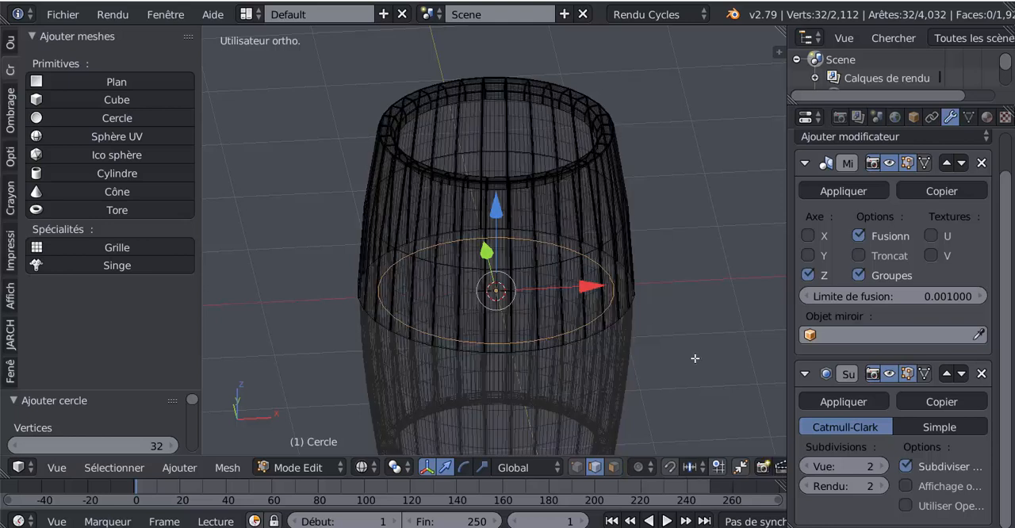
drag(499, 187, 524, 45)
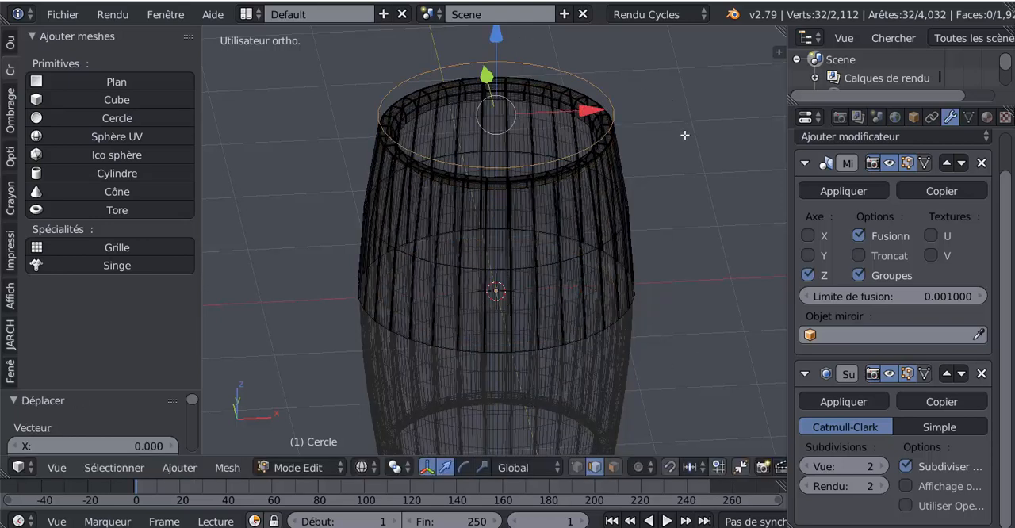
Step: Turn clipping (Troncat) back on in the barrel's Mirror modifier and return to solid shading in top view
key(KP_7)
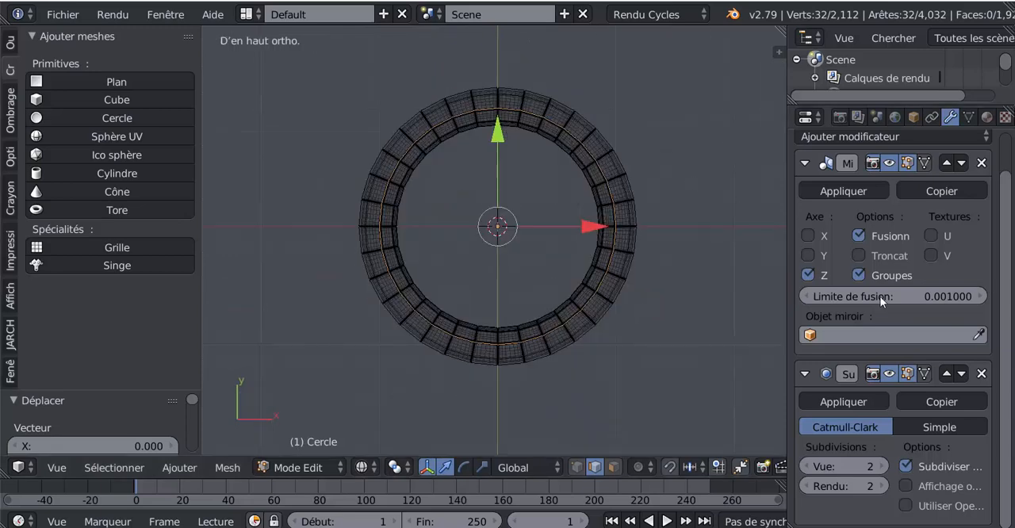
click(860, 255)
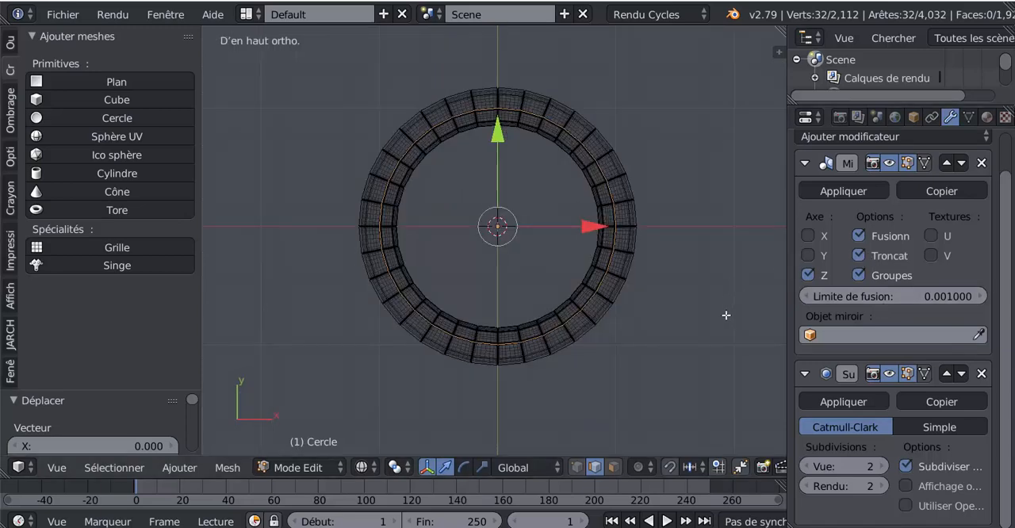
key(z)
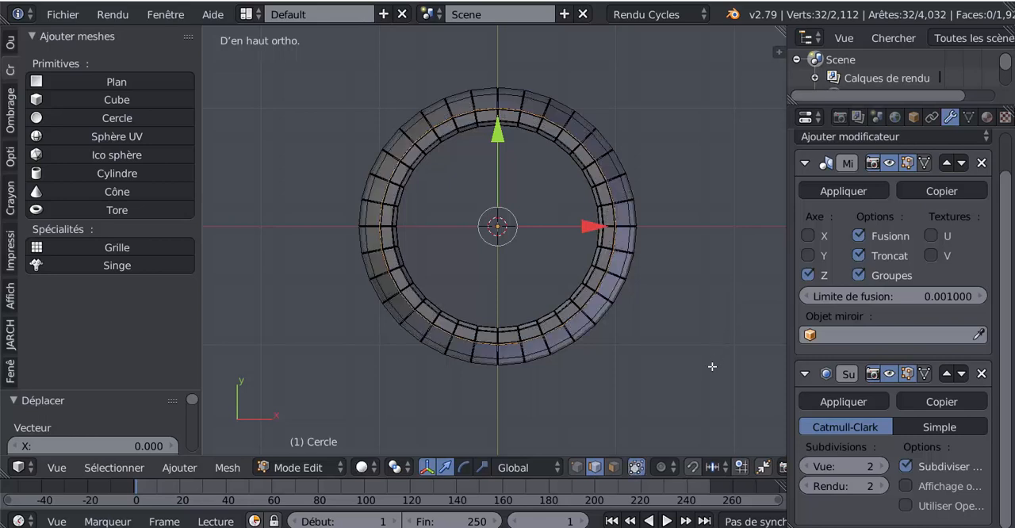
Step: Scale the circle to fit the barrel's inner opening, by about 0.847 and a correcting 1.029
key(s)
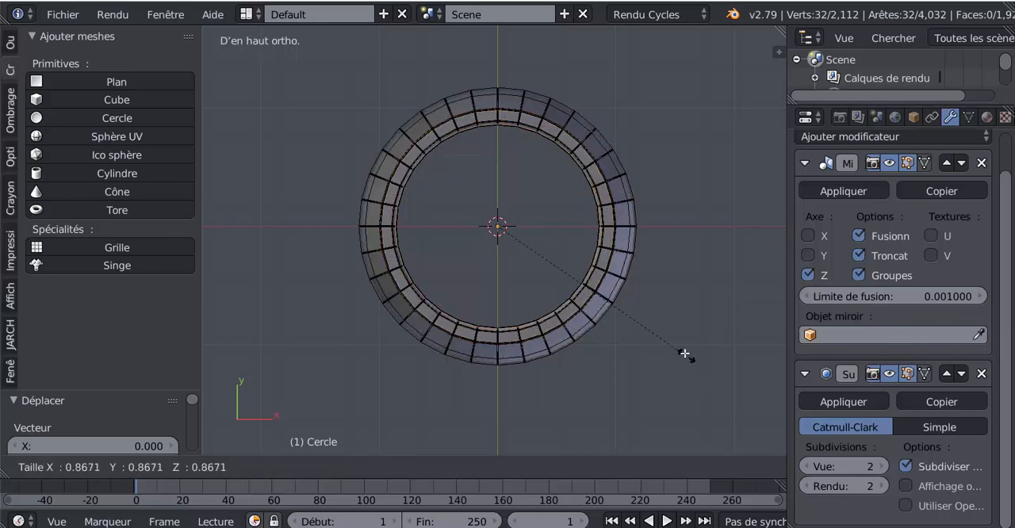
click(683, 351)
scroll(683, 352, up, 5)
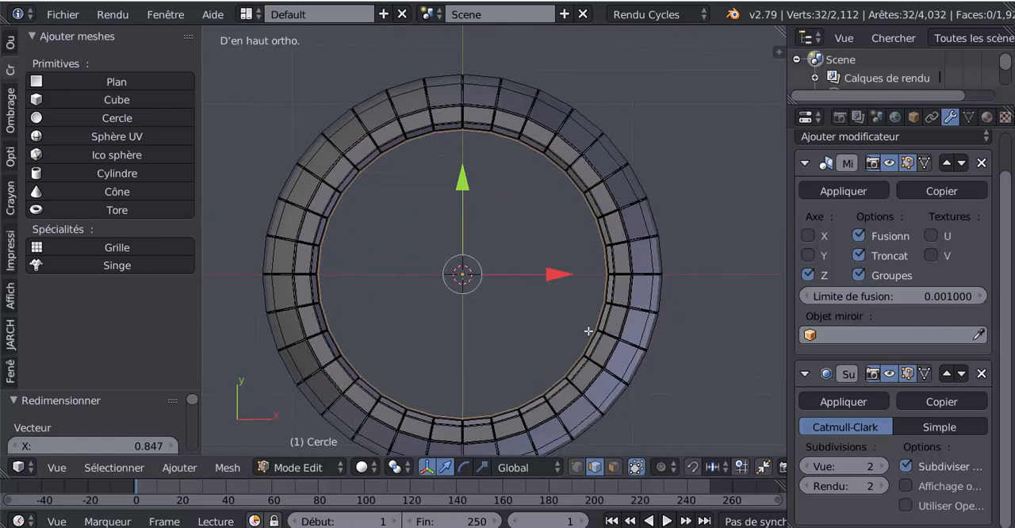
key(s)
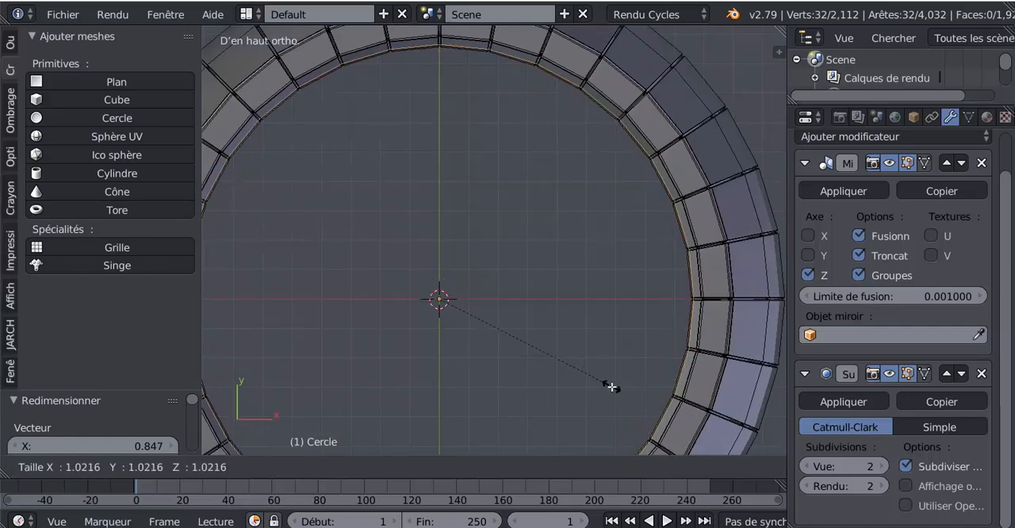
click(612, 387)
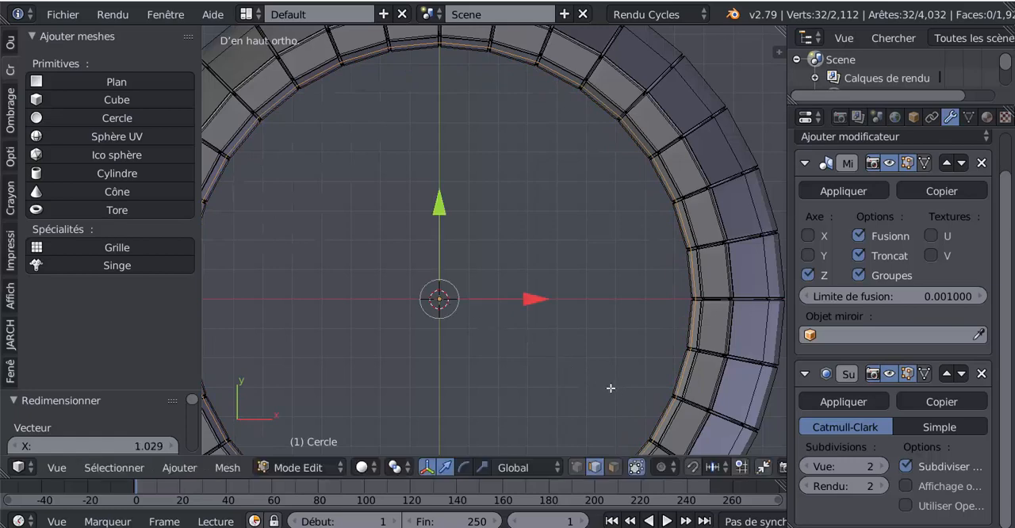
scroll(609, 387, down, 4)
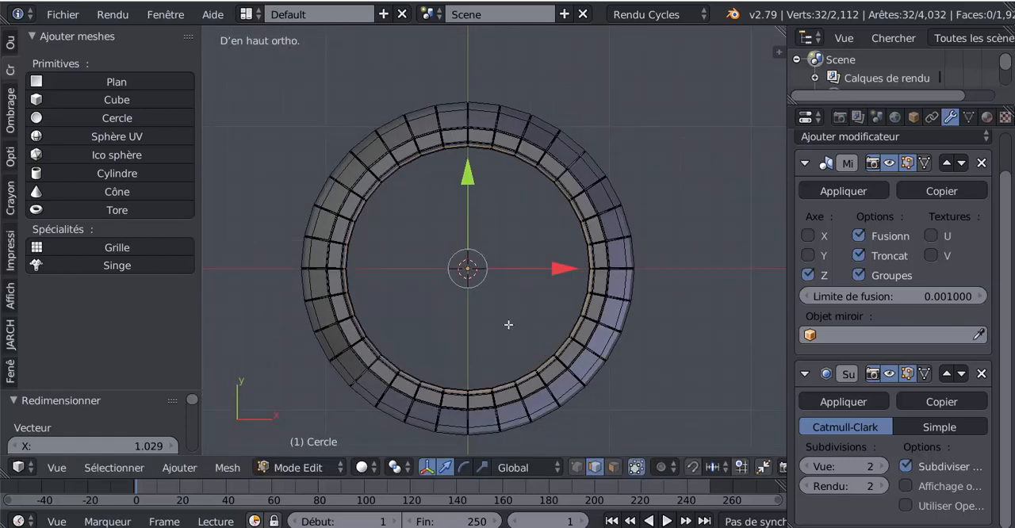
Step: Fill the circle with a grid of faces using Grid Fill (Remplir par grille)
middle_drag(482, 344, 558, 243)
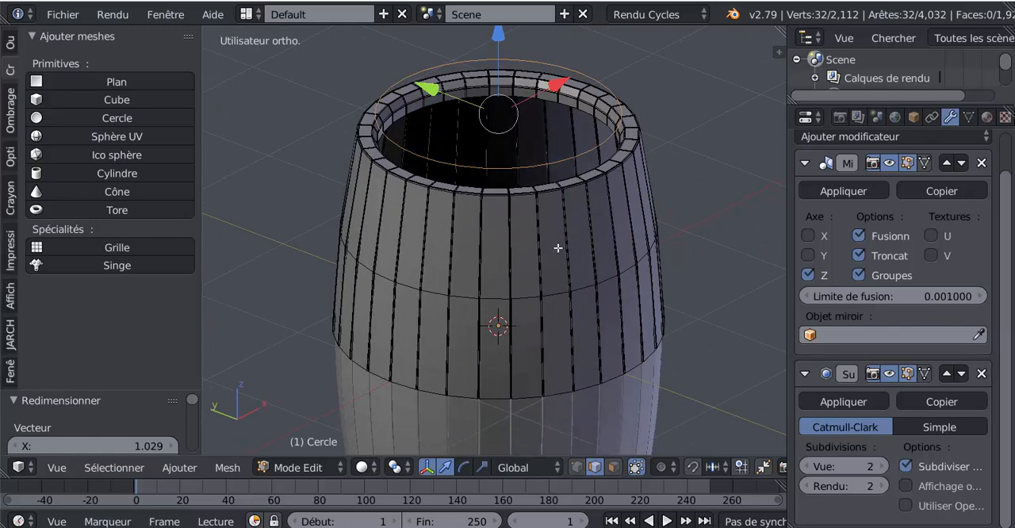
shift+middle_drag(572, 287, 580, 189)
scroll(579, 193, down, 2)
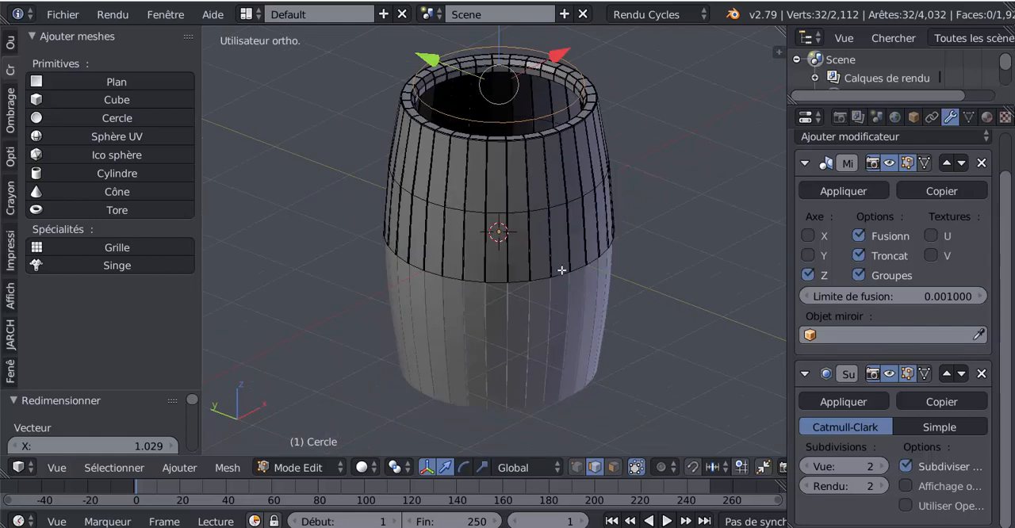
middle_drag(562, 271, 412, 370)
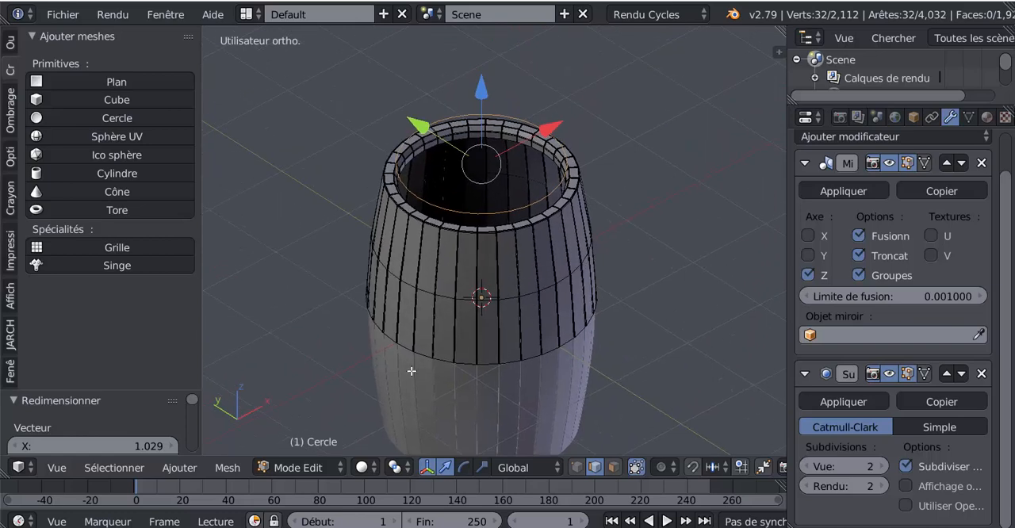
click(229, 468)
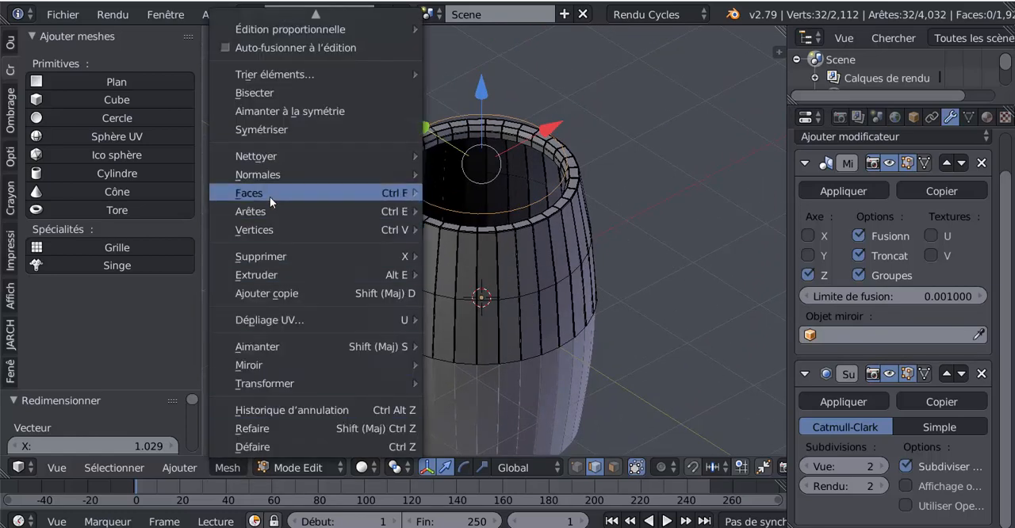
mouse_move(276, 195)
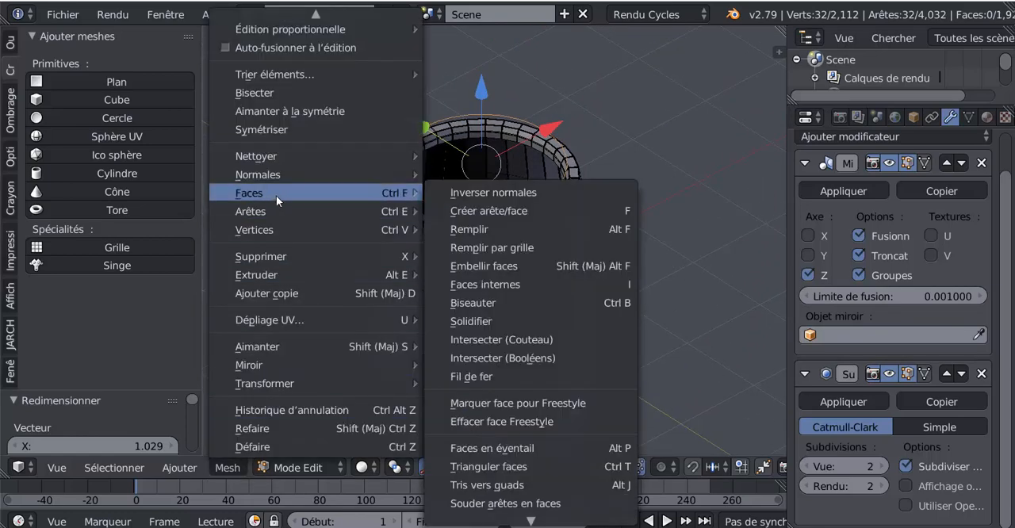
click(480, 245)
Step: Set the grid fill's span (Étendue) to 1 so the lid is divided into parallel plank strips
middle_drag(633, 254, 549, 335)
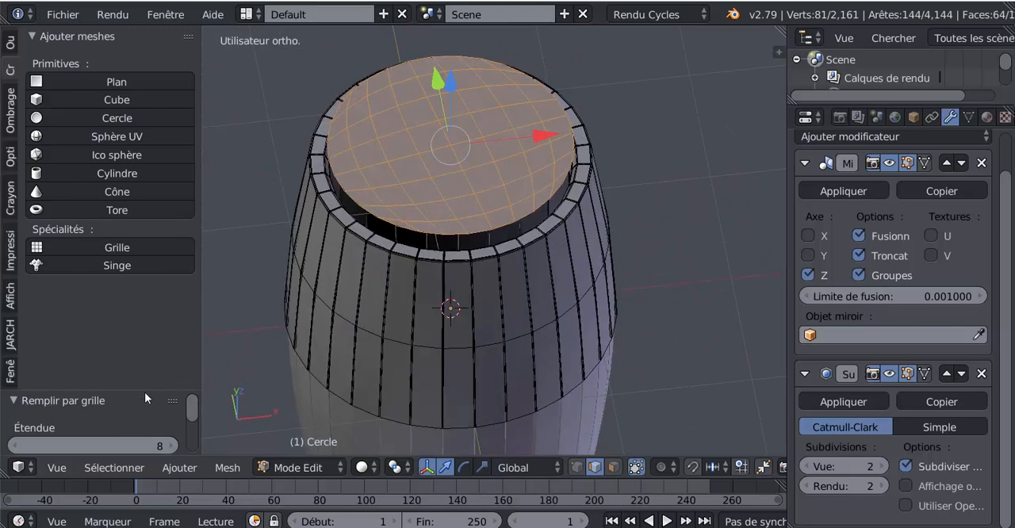
drag(144, 392, 165, 150)
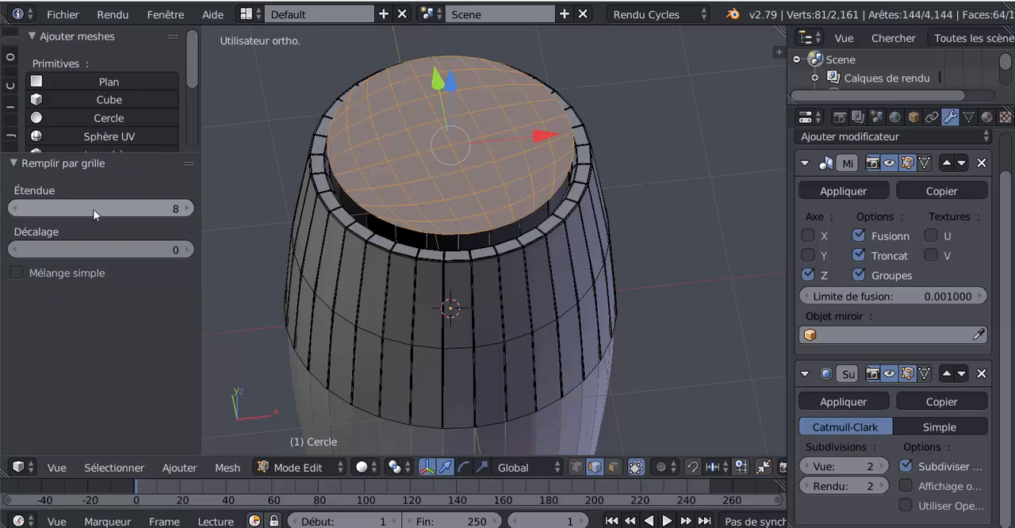
click(179, 209)
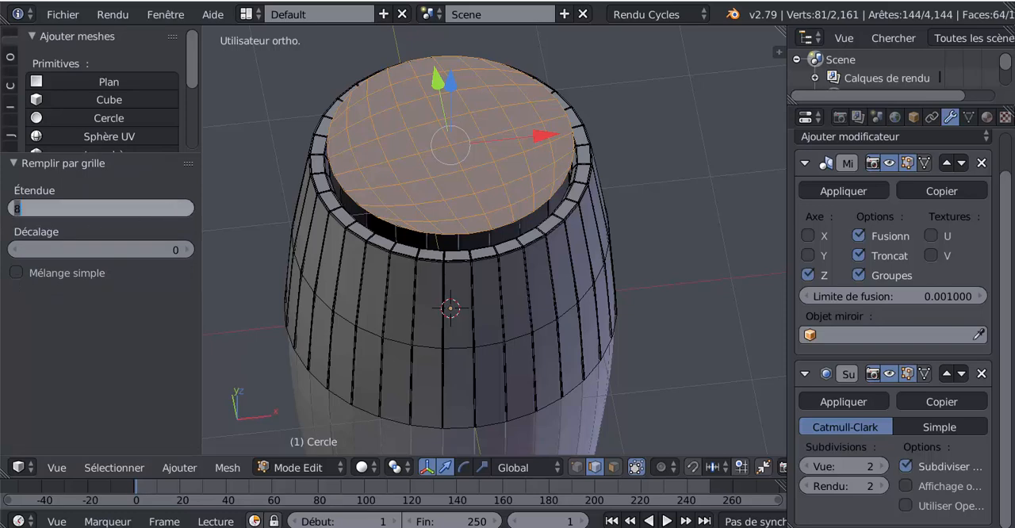
text(1)
key(Return)
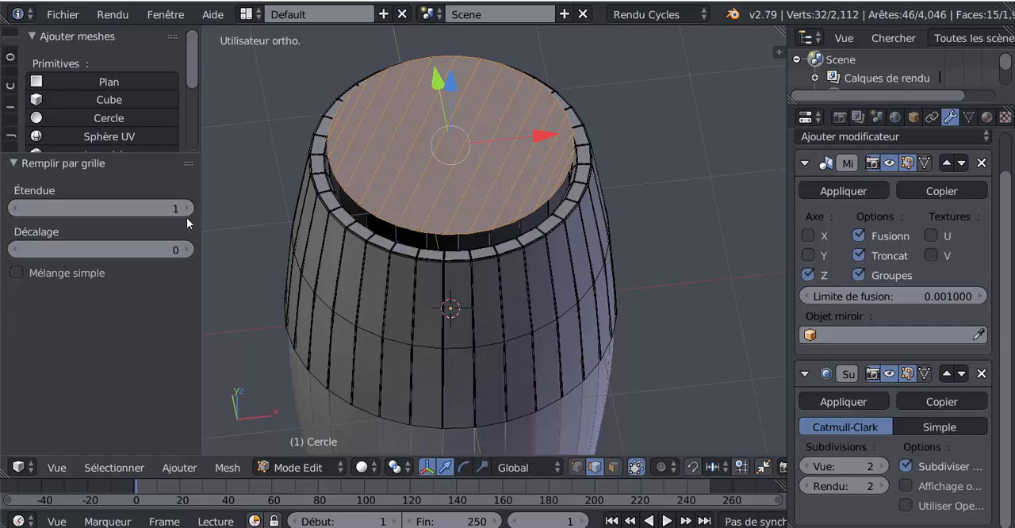
Step: Deselect the lid's outer boundary edges along one side, keeping the parallel plank edges selected
middle_drag(401, 276, 467, 292)
scroll(429, 321, up, 3)
scroll(501, 298, up, 1)
scroll(467, 293, down, 4)
shift+scroll(473, 296, up, 1)
scroll(472, 297, up, 3)
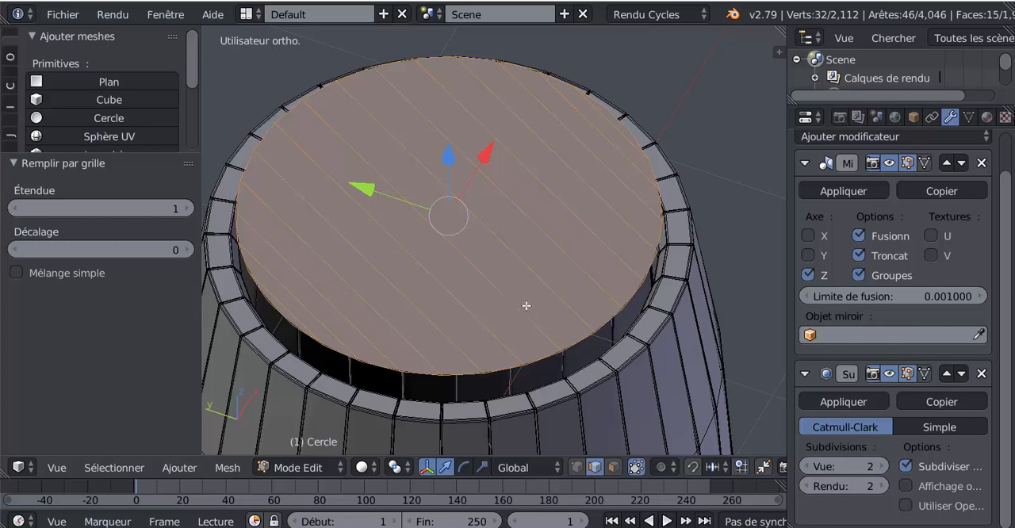
shift+middle_drag(556, 306, 533, 247)
scroll(567, 267, up, 1)
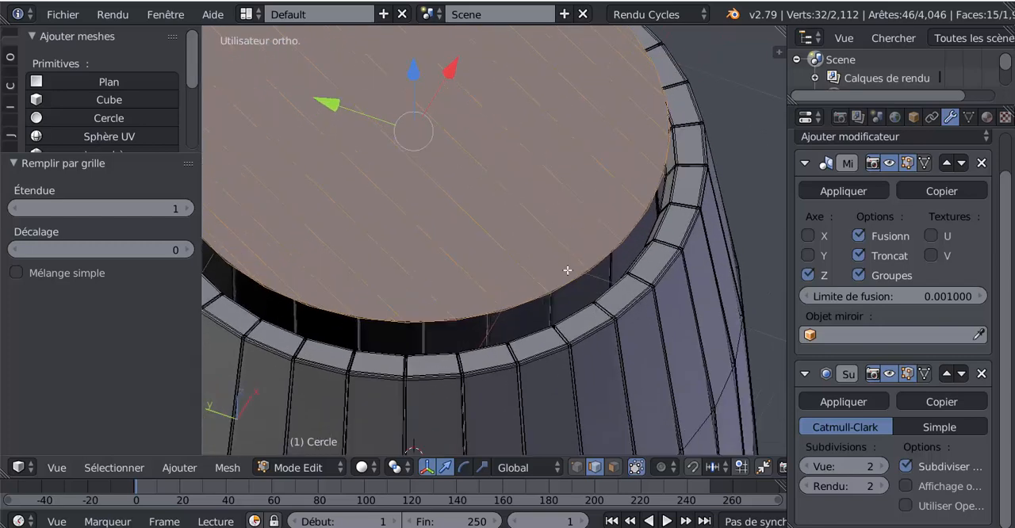
click(561, 336)
click(556, 467)
scroll(603, 255, down, 5)
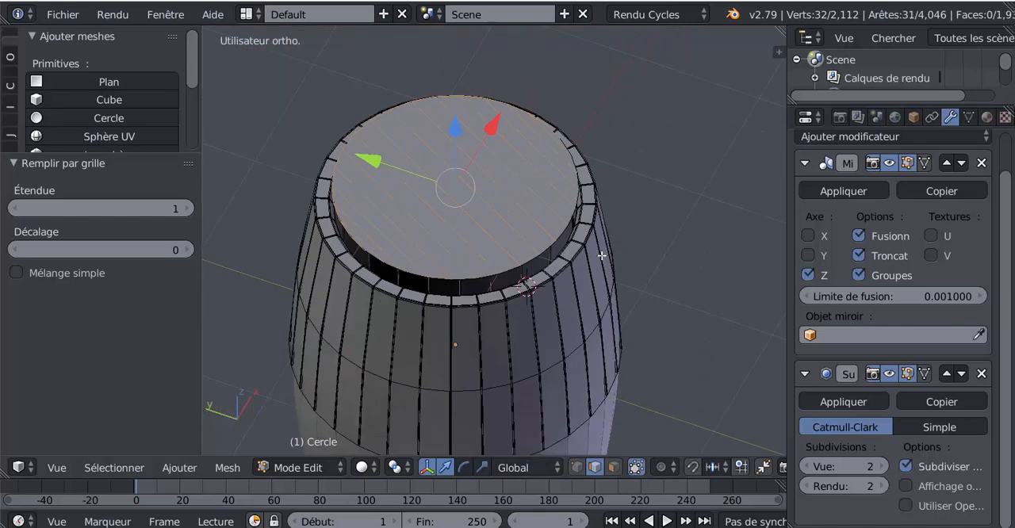
Step: Deselect the boundary edges on the lid's opposite side and one end edge, keeping the plank edges selected
scroll(535, 309, up, 2)
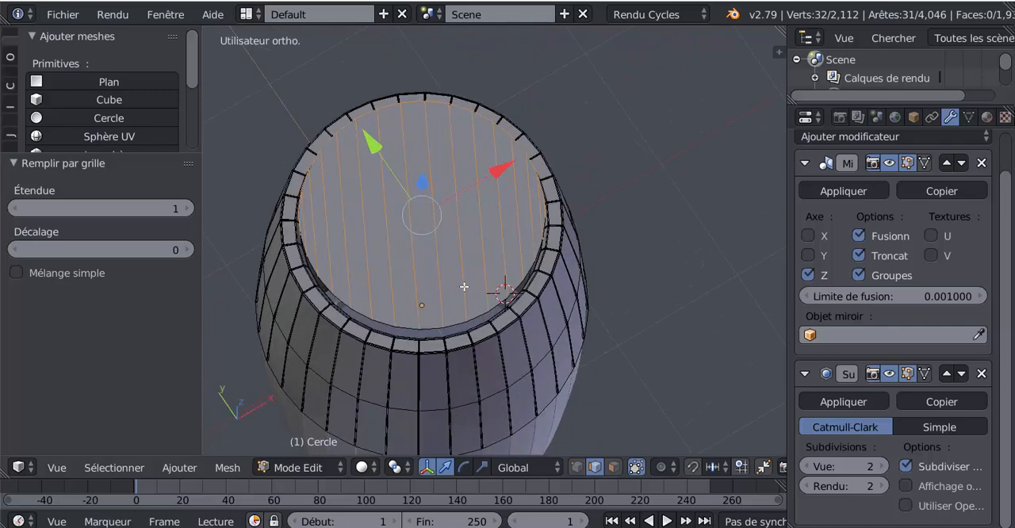
scroll(482, 270, up, 2)
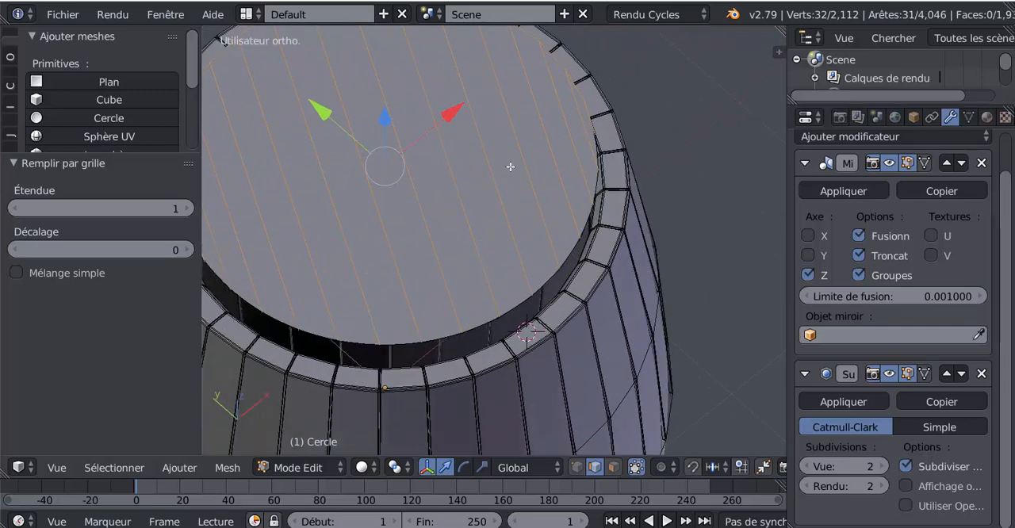
scroll(482, 224, up, 2)
middle_drag(417, 254, 371, 252)
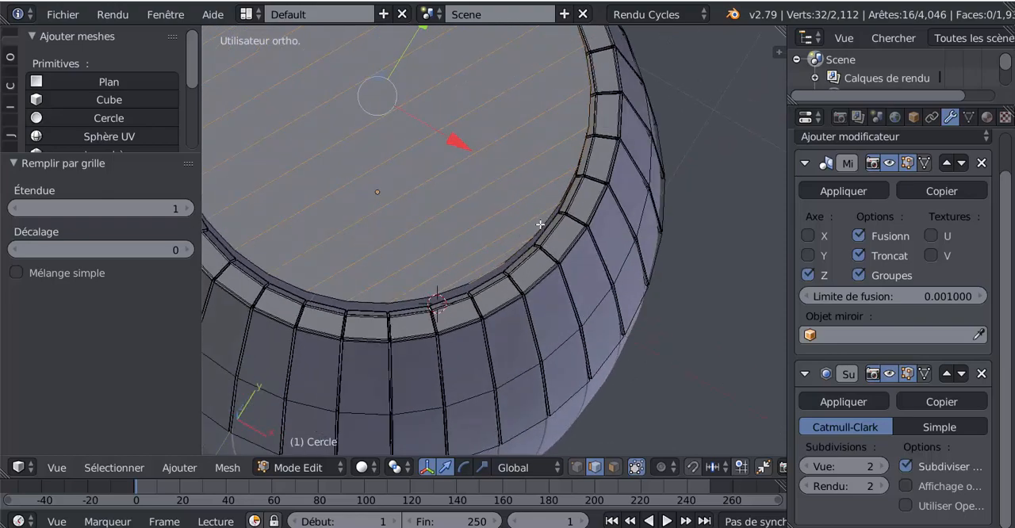
scroll(540, 225, down, 4)
scroll(488, 260, up, 5)
shift+right_click(493, 276)
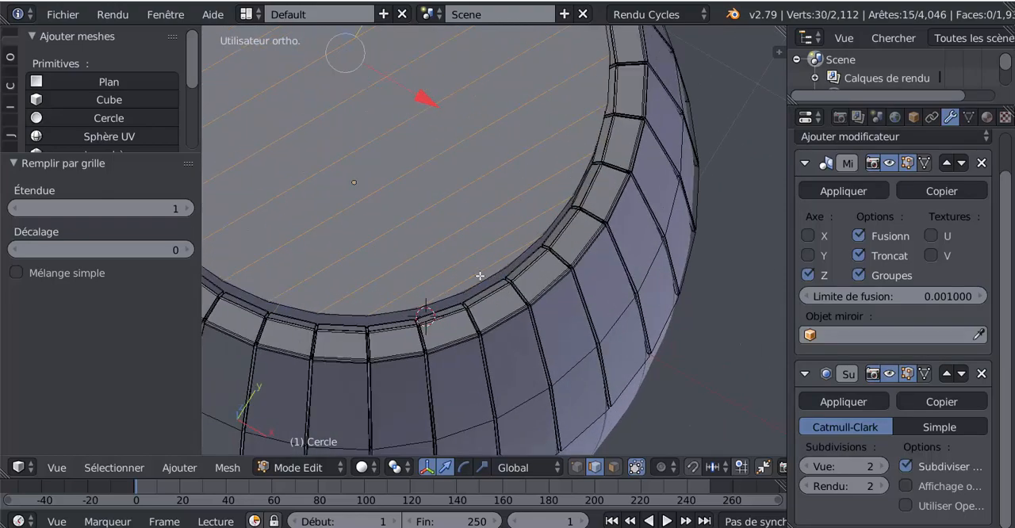
Step: Check the selected plank edges in wireframe and bevel them by 0.005 with 2 segments
scroll(477, 276, down, 4)
middle_drag(407, 271, 586, 241)
key(z)
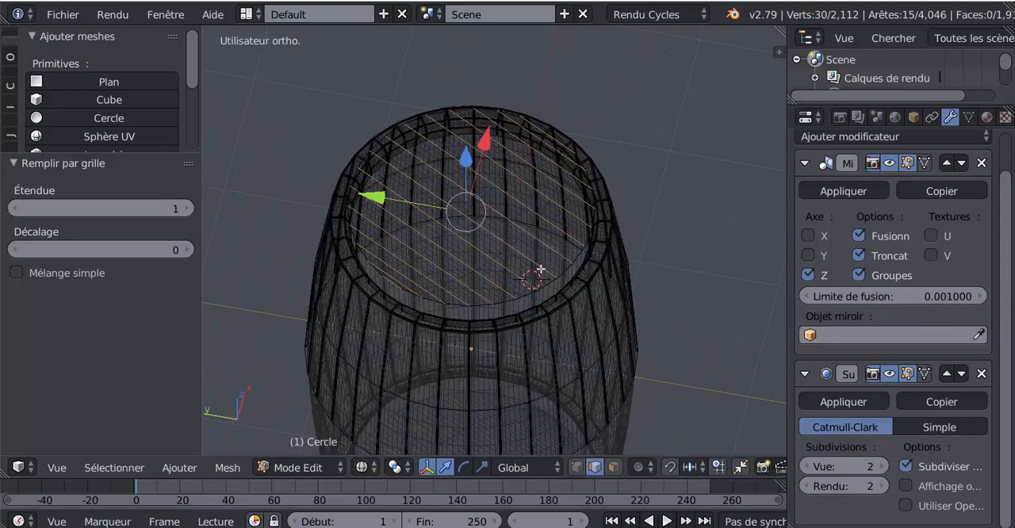
mouse_move(507, 267)
middle_down()
mouse_move(515, 317)
mouse_move(561, 277)
mouse_move(468, 281)
mouse_move(512, 254)
middle_up()
scroll(513, 254, up, 4)
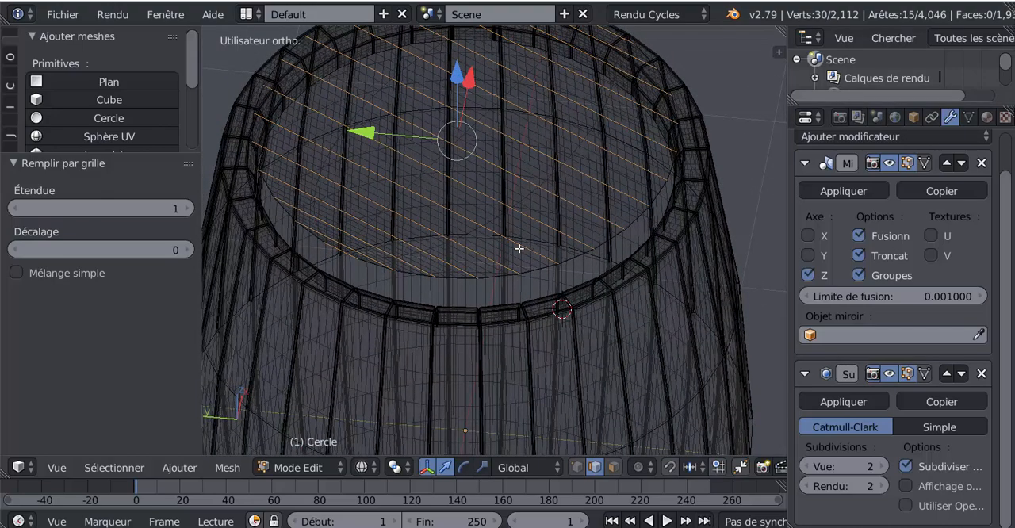
key(z)
middle_drag(537, 245, 532, 250)
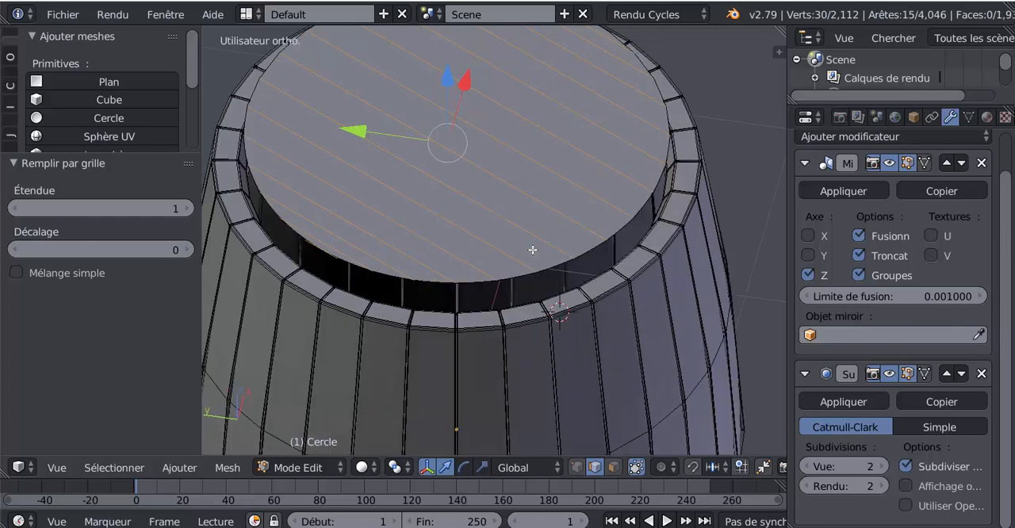
key(ctrl+b)
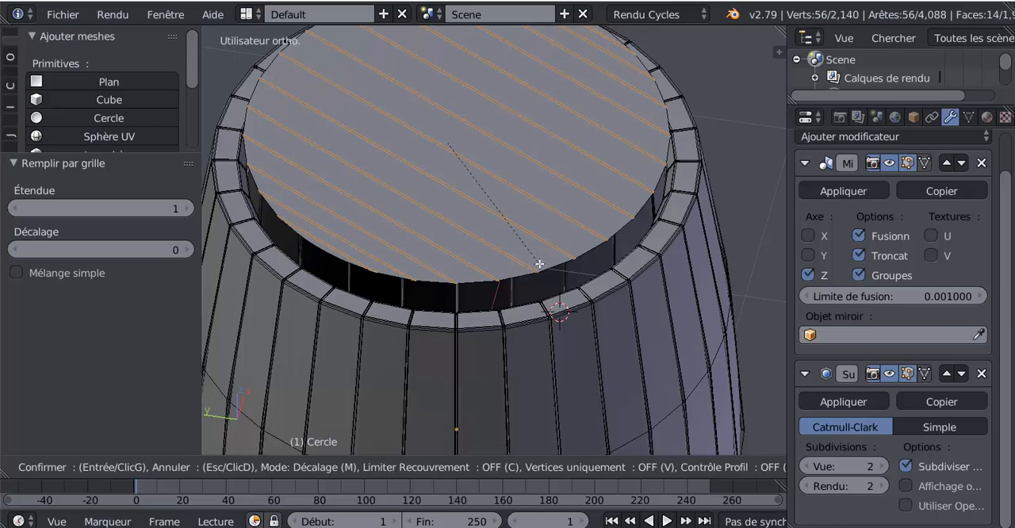
scroll(540, 264, up, 1)
click(539, 263)
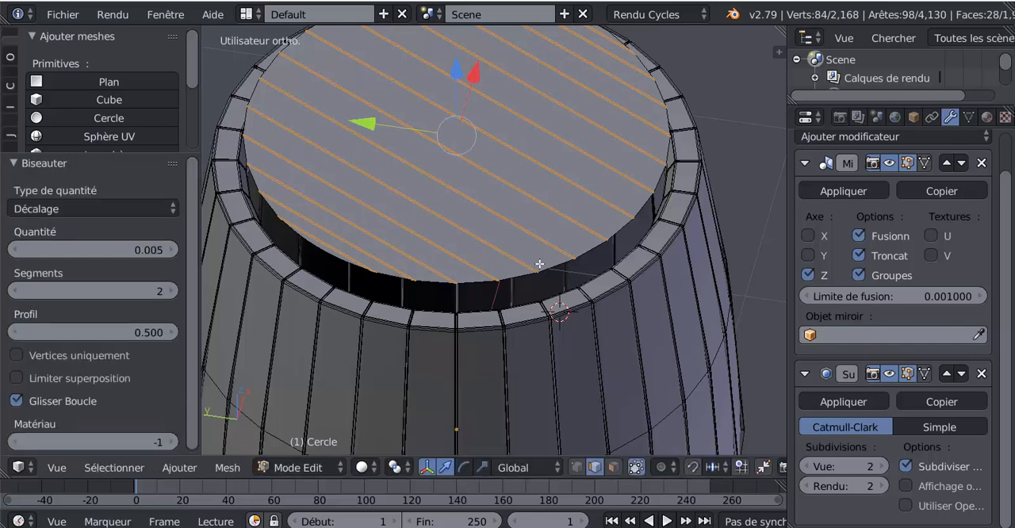
Step: Shrink the selection to the centre edges of the lid's bevels and check them in wireframe
middle_drag(565, 233, 564, 284)
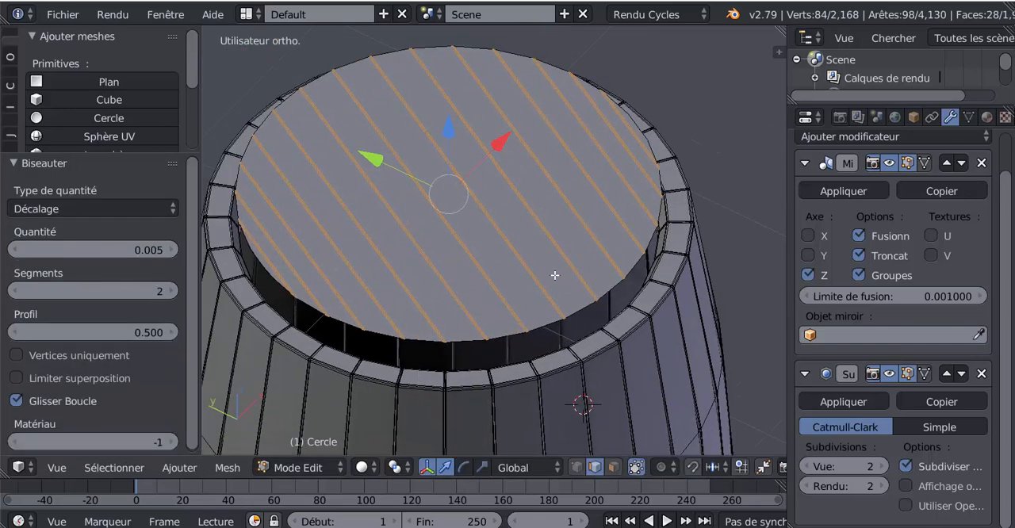
key(ctrl+KP_Subtract)
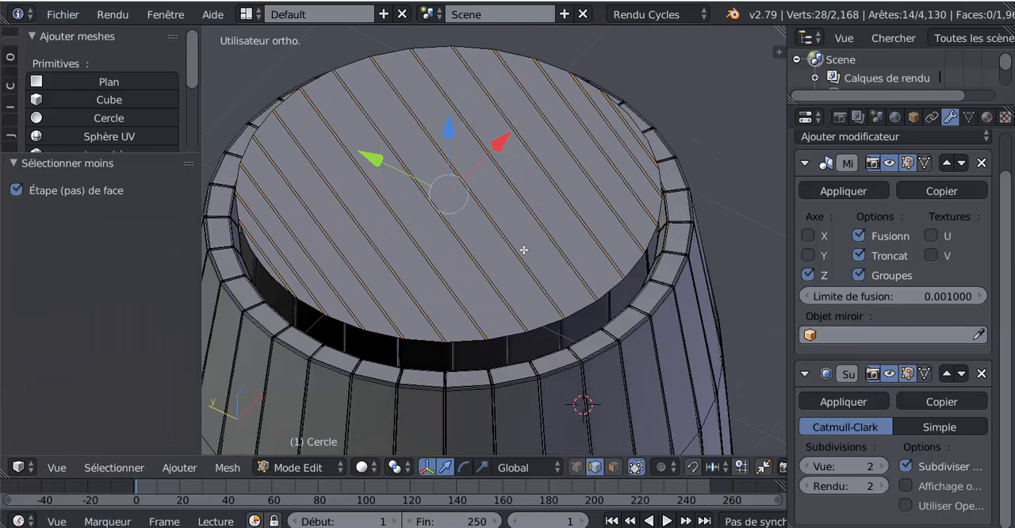
key(z)
scroll(524, 248, up, 3)
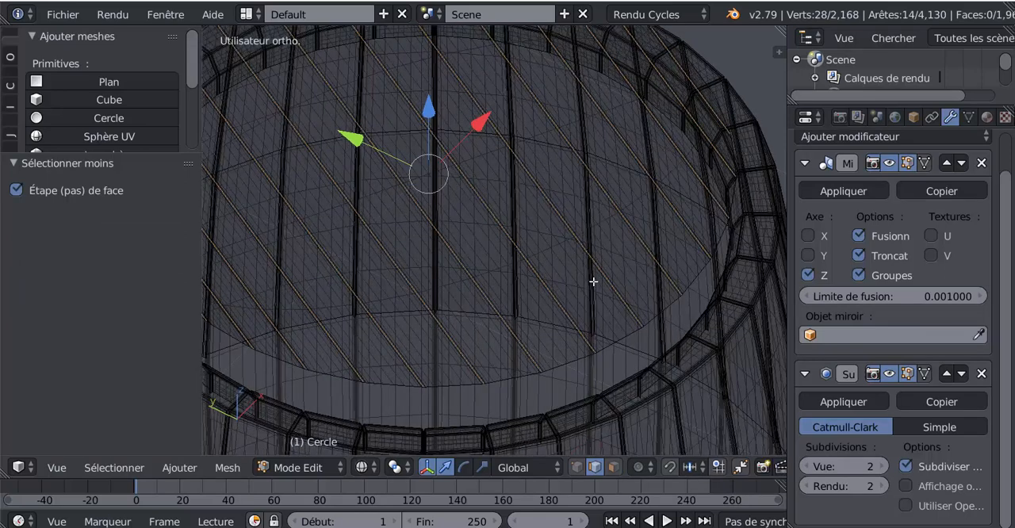
key(z)
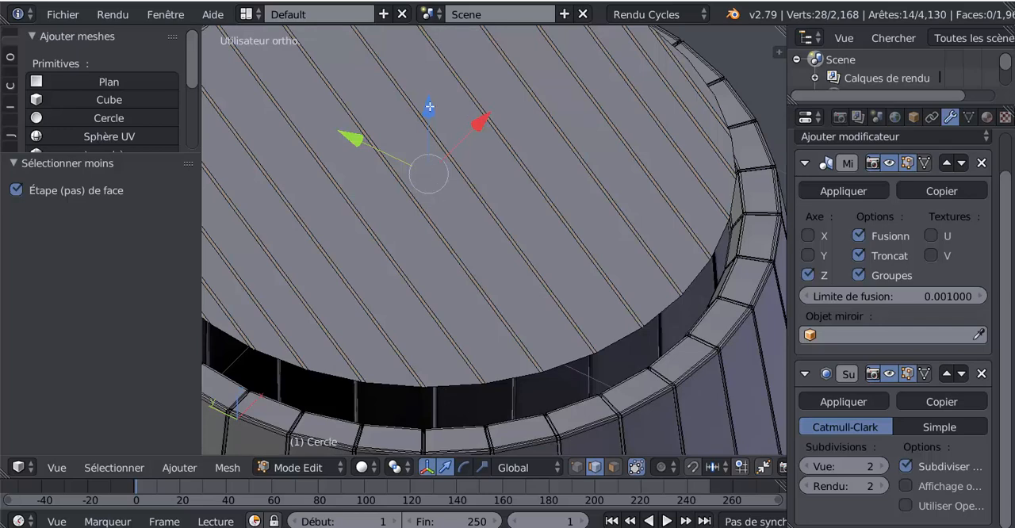
Step: Lower the lid's groove centre edges by 0.012 along Z and raise them back by 0.002
drag(429, 106, 433, 108)
mouse_move(591, 271)
middle_down()
mouse_move(541, 274)
mouse_move(598, 267)
mouse_move(598, 280)
middle_up()
scroll(548, 274, up, 2)
middle_drag(597, 264, 594, 254)
shift+middle_drag(583, 195, 638, 318)
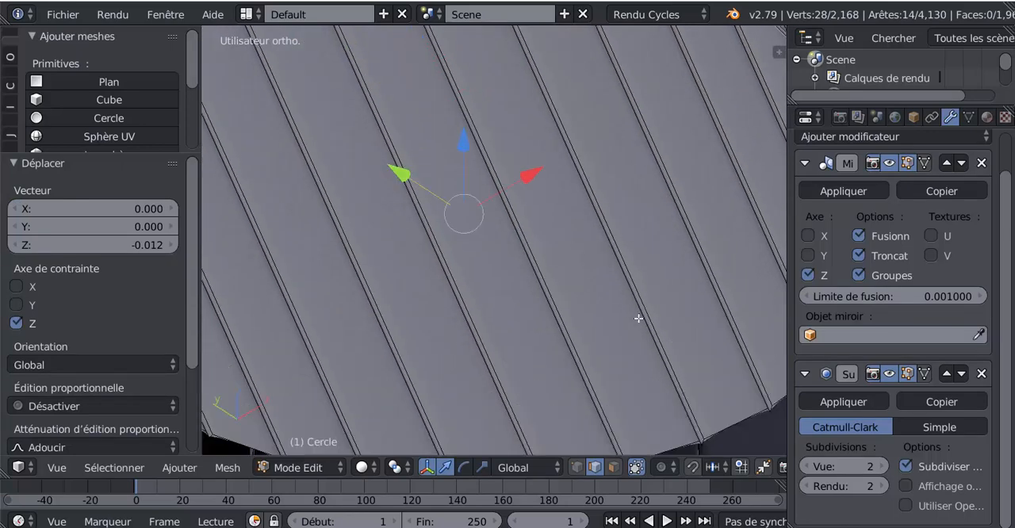
drag(465, 142, 467, 148)
scroll(669, 233, down, 4)
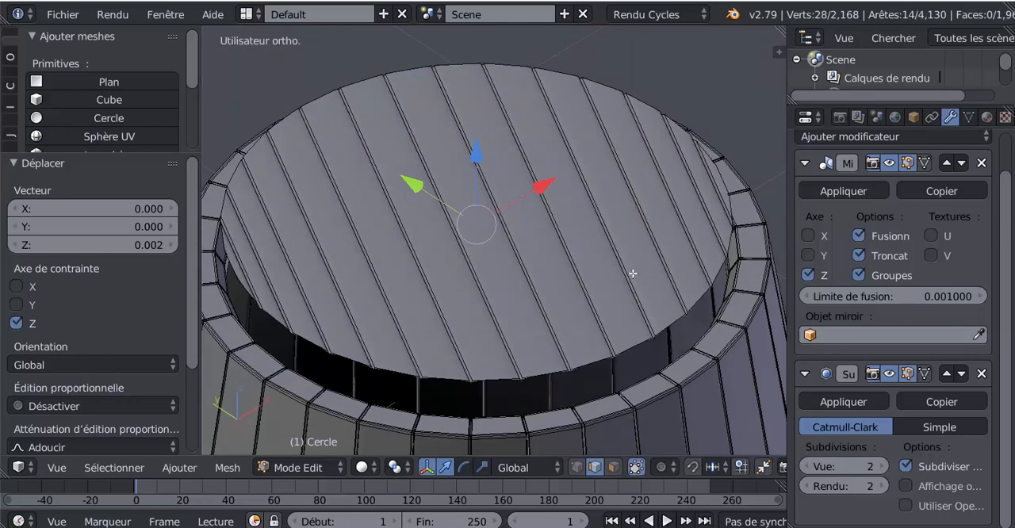
Step: Create a new vertex group on the barrel mesh and assign the lid's selected groove centre edges to it
scroll(591, 297, up, 1)
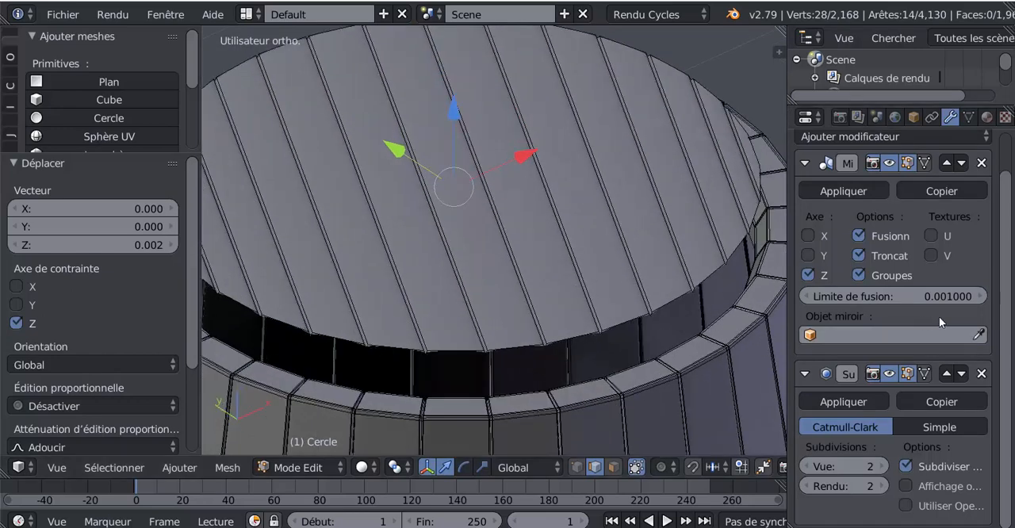
scroll(1009, 230, up, 1)
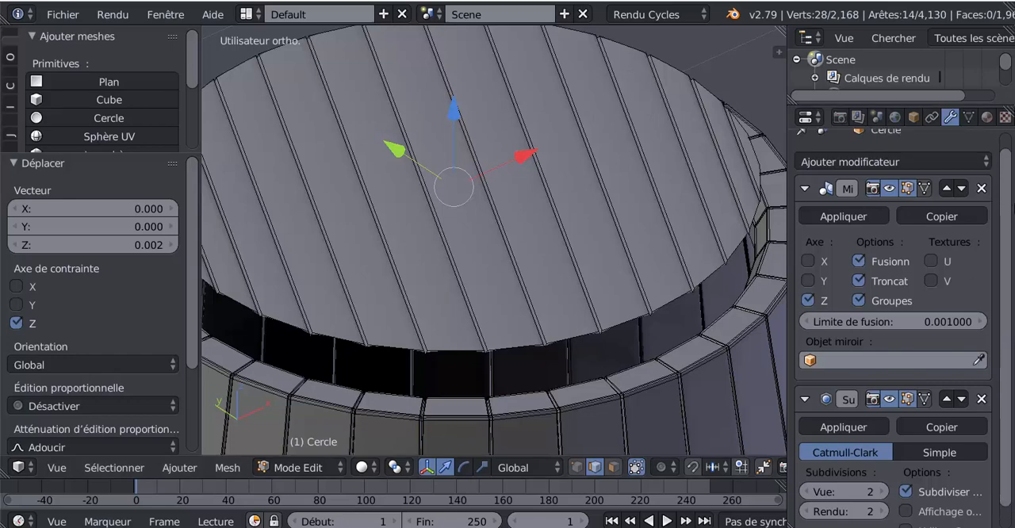
click(970, 116)
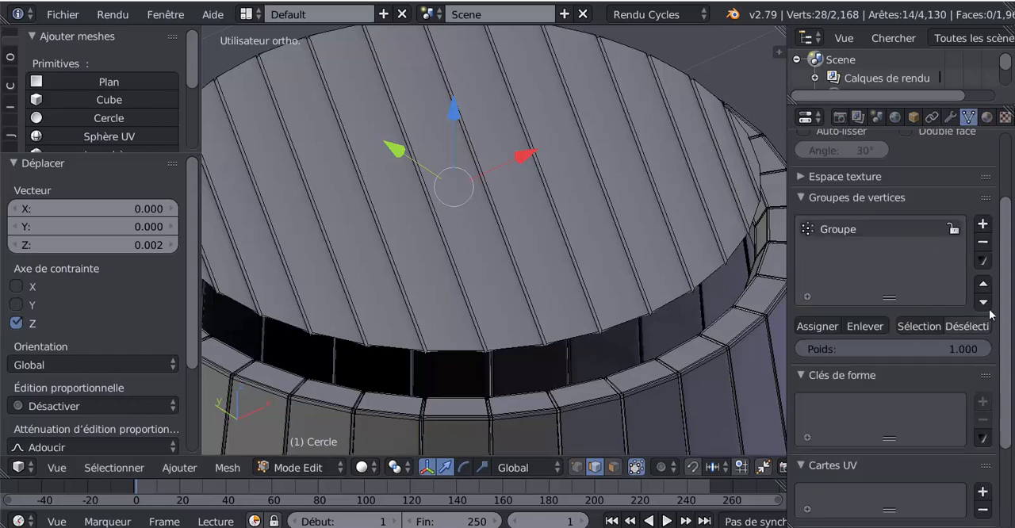
scroll(1007, 306, down, 1)
scroll(1008, 315, down, 1)
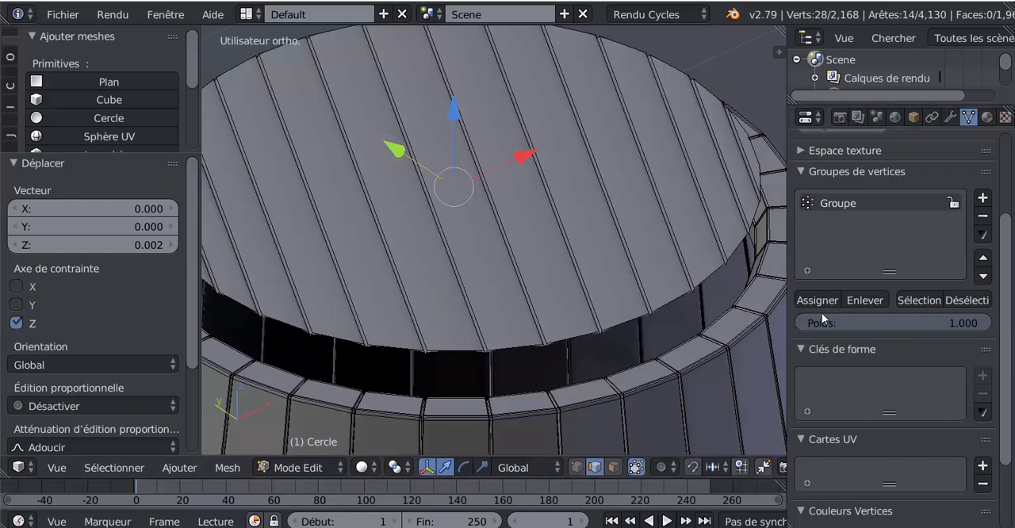
key(z)
key(z)
click(983, 198)
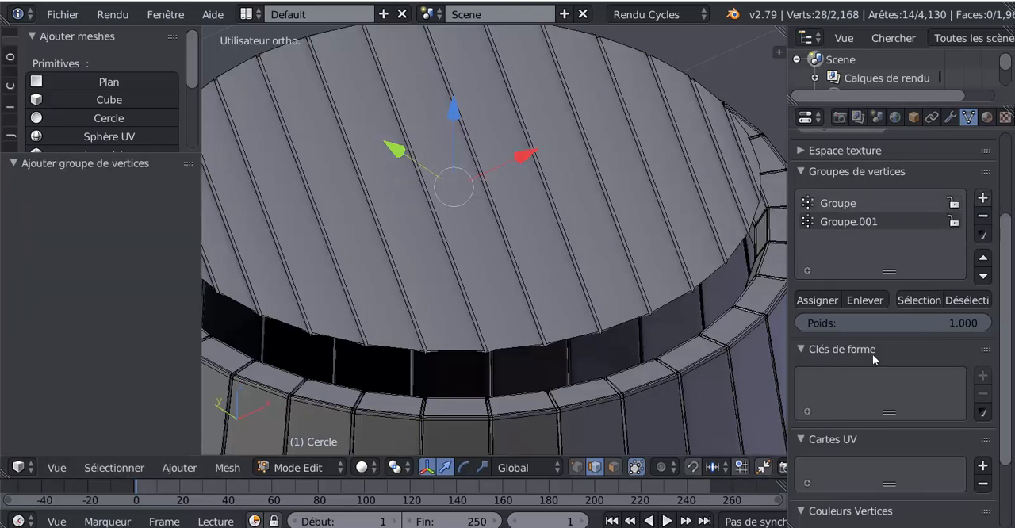
click(816, 300)
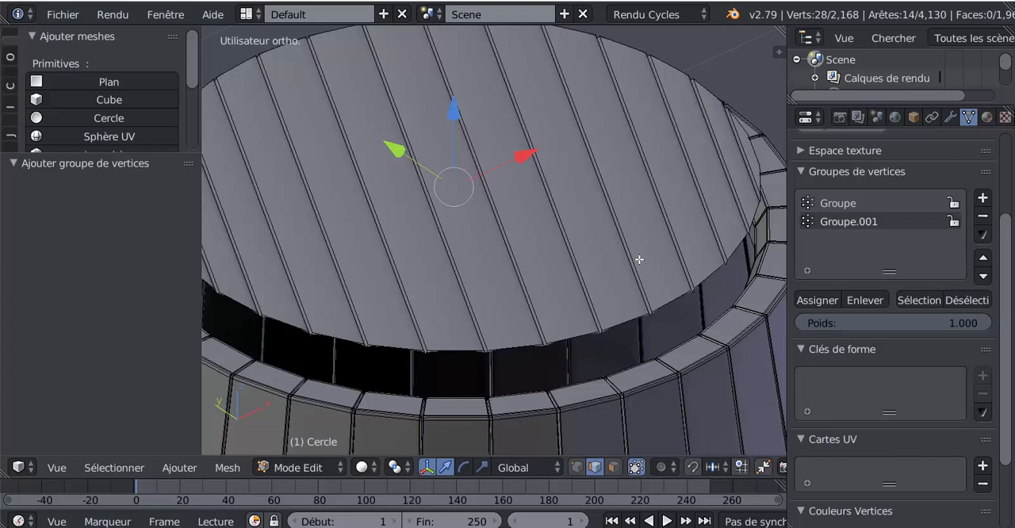
Step: Expand the selection across the lid's grooves and deselect the Groupe.001 vertices to keep only the outer groove edges
key(ctrl+KP_Add)
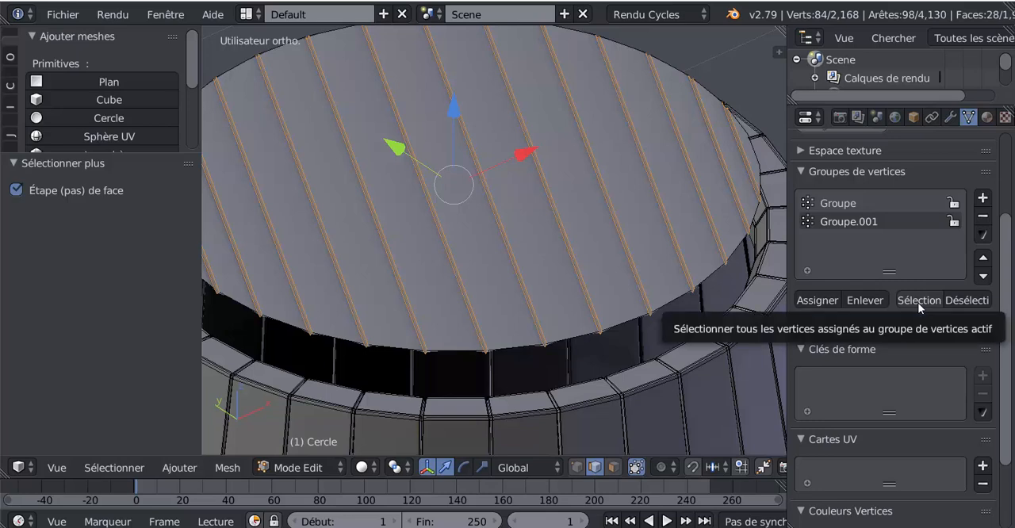
click(962, 300)
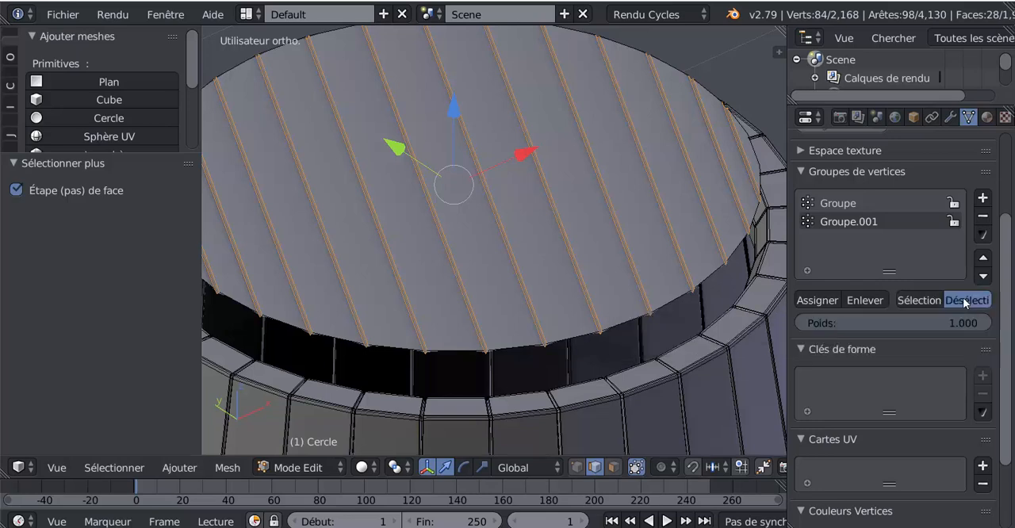
scroll(588, 304, up, 2)
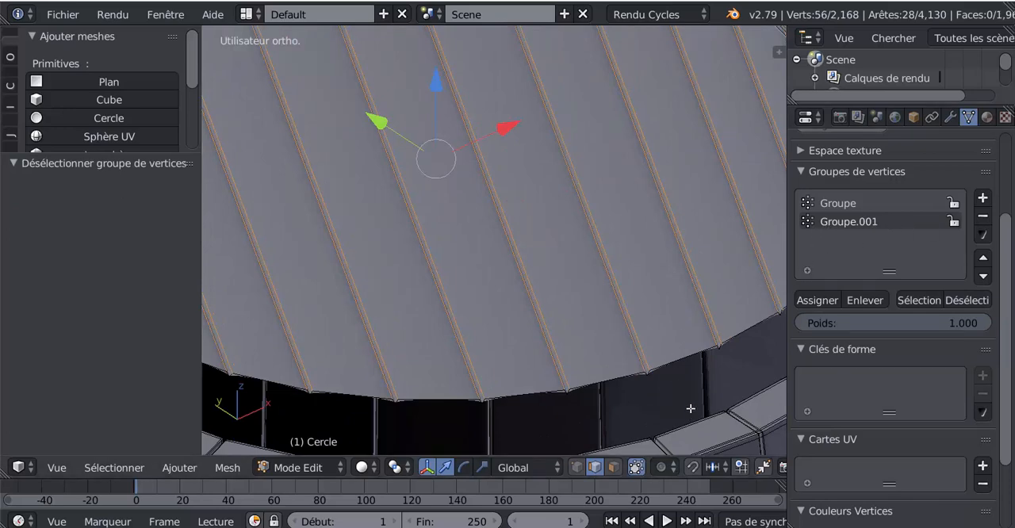
Step: Bevel the outer edges of the lid's grooves slightly and check the smoothed planks in Object Mode
key(ctrl+b)
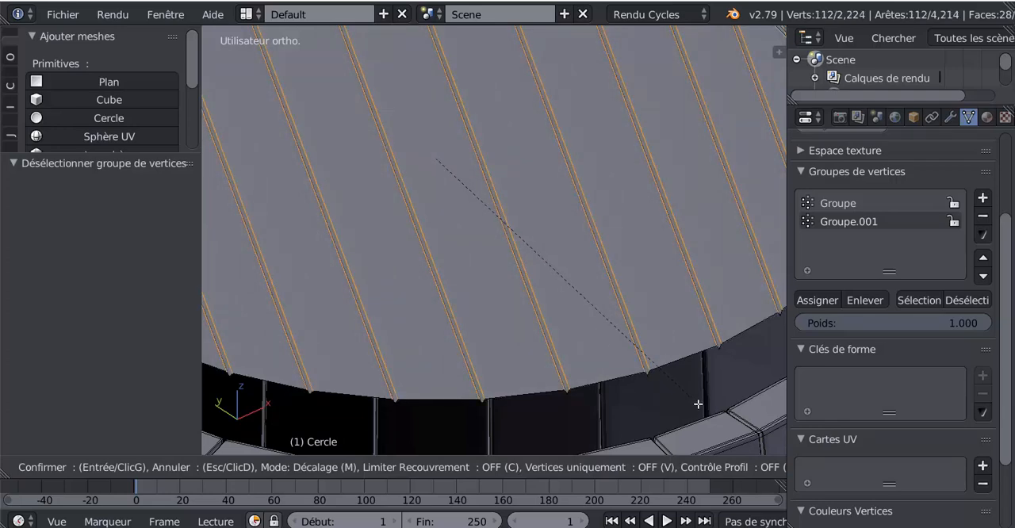
click(698, 405)
key(Tab)
scroll(693, 401, down, 4)
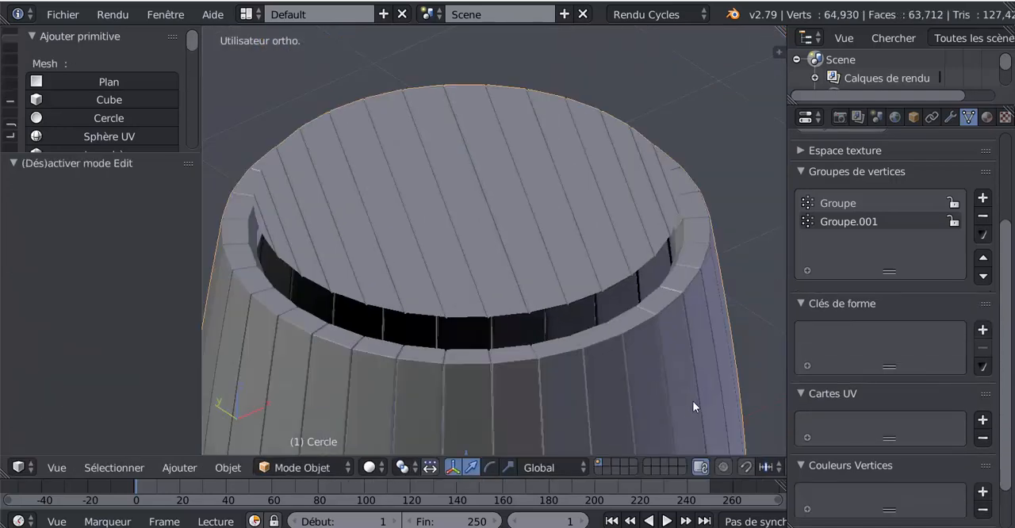
scroll(610, 378, up, 3)
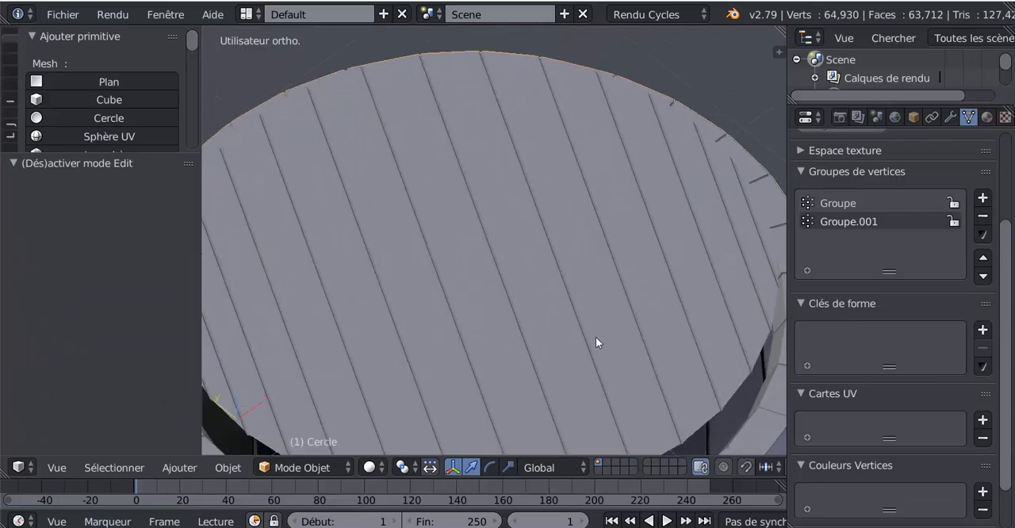
scroll(596, 340, down, 4)
Step: Select the whole linked lid and lower it about 0.271 along Z into the barrel's opening
key(Tab)
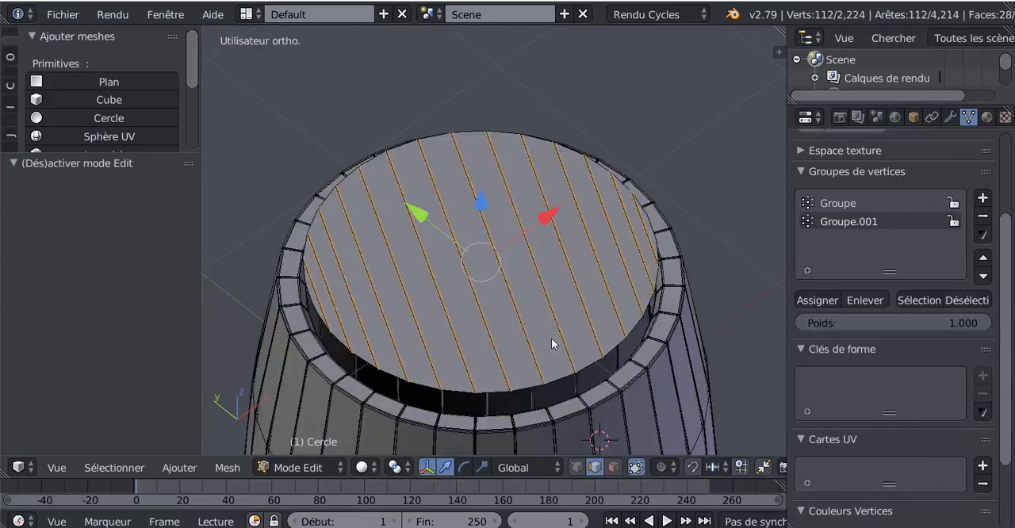
key(ctrl+l)
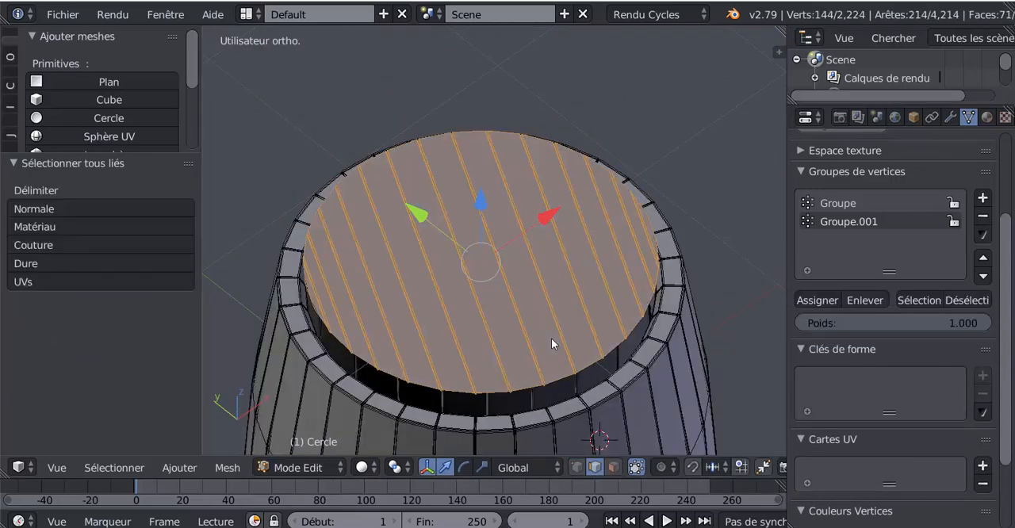
drag(481, 200, 493, 236)
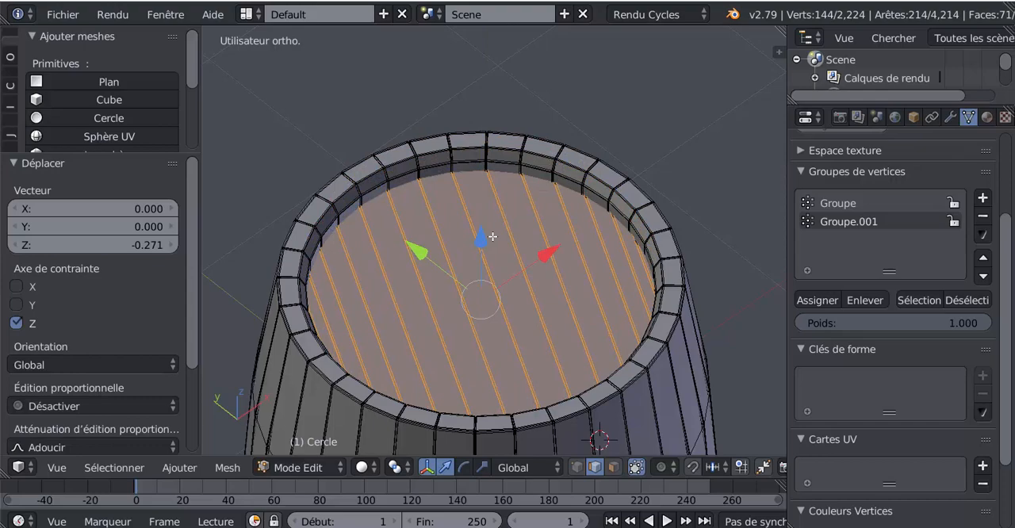
key(Tab)
scroll(502, 319, down, 2)
middle_drag(502, 319, 492, 292)
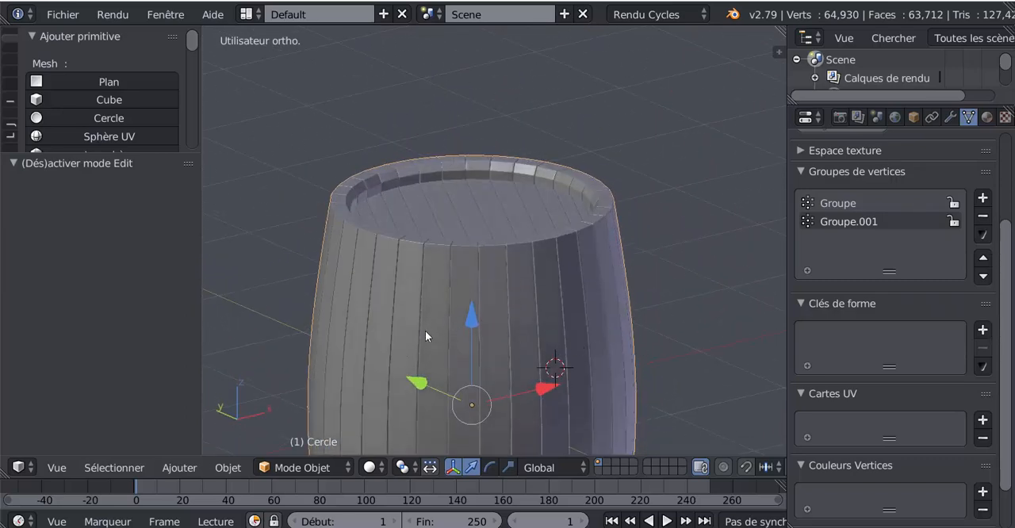
middle_drag(426, 336, 426, 371)
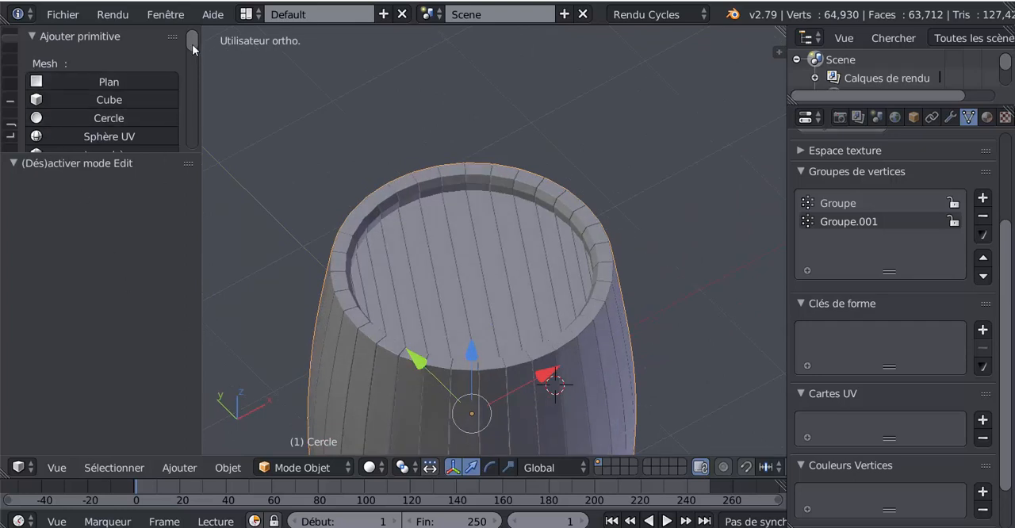
Step: Apply smooth shading to the barrel in Object Mode and inspect its rim, lid and sides
mouse_move(193, 49)
mouse_down()
mouse_move(193, 74)
mouse_move(193, 53)
mouse_up()
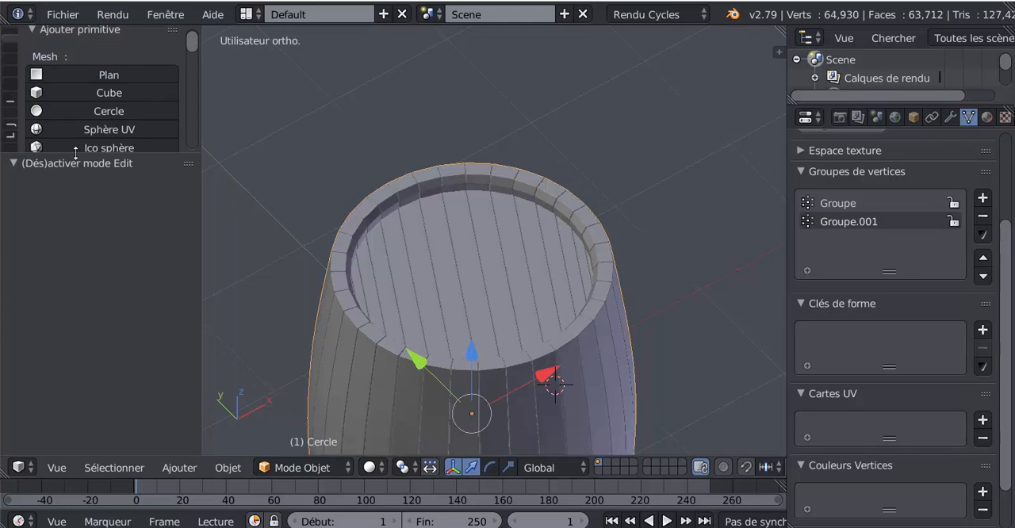
drag(75, 153, 75, 343)
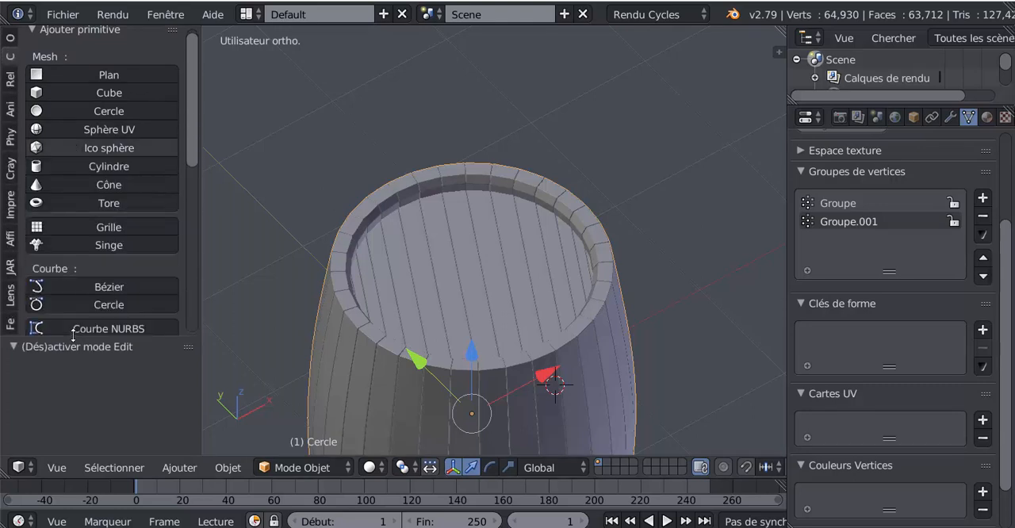
click(10, 45)
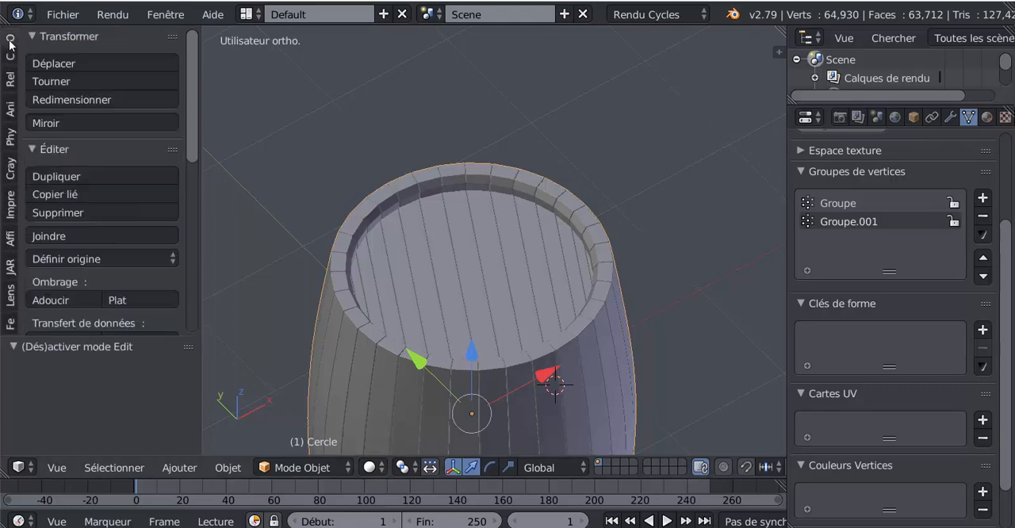
click(55, 295)
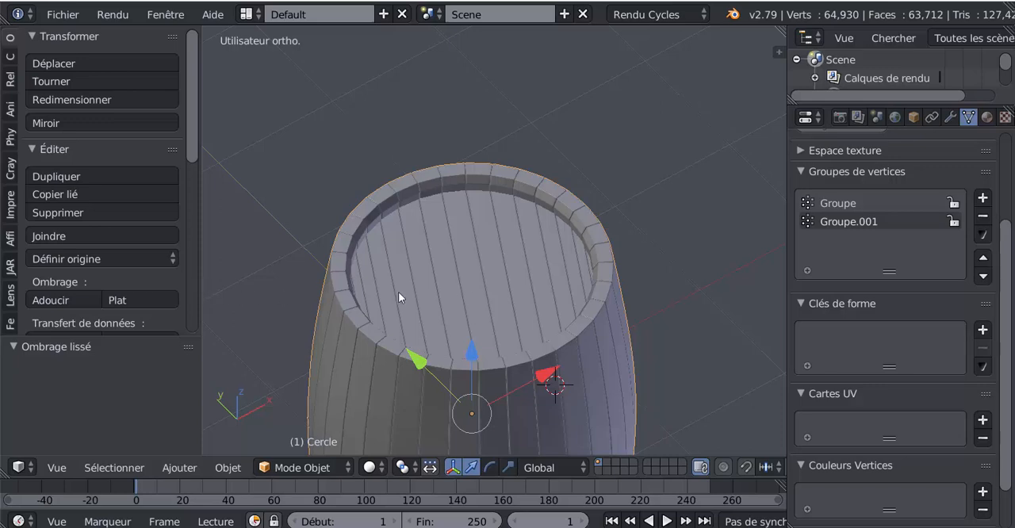
middle_drag(439, 328, 461, 291)
scroll(434, 356, up, 3)
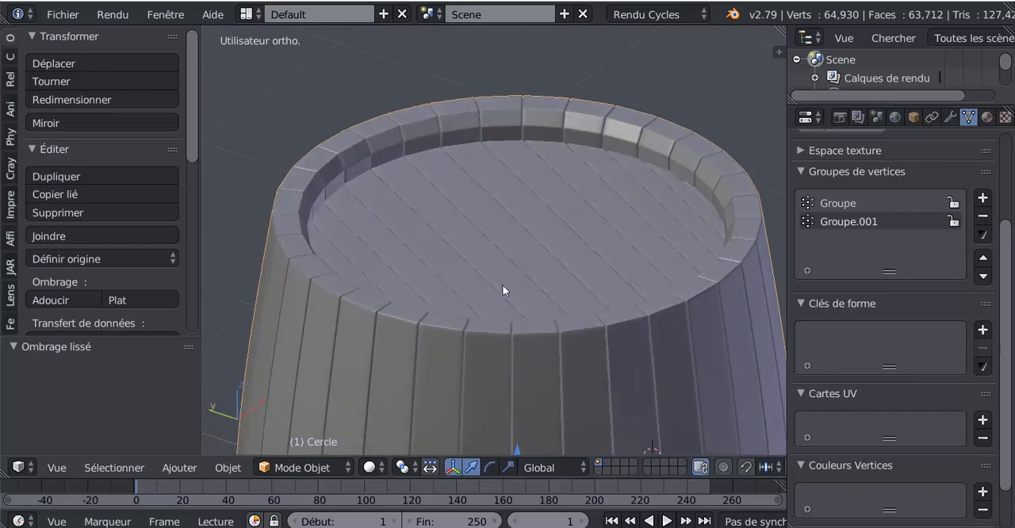
middle_drag(532, 325, 485, 333)
scroll(515, 219, down, 4)
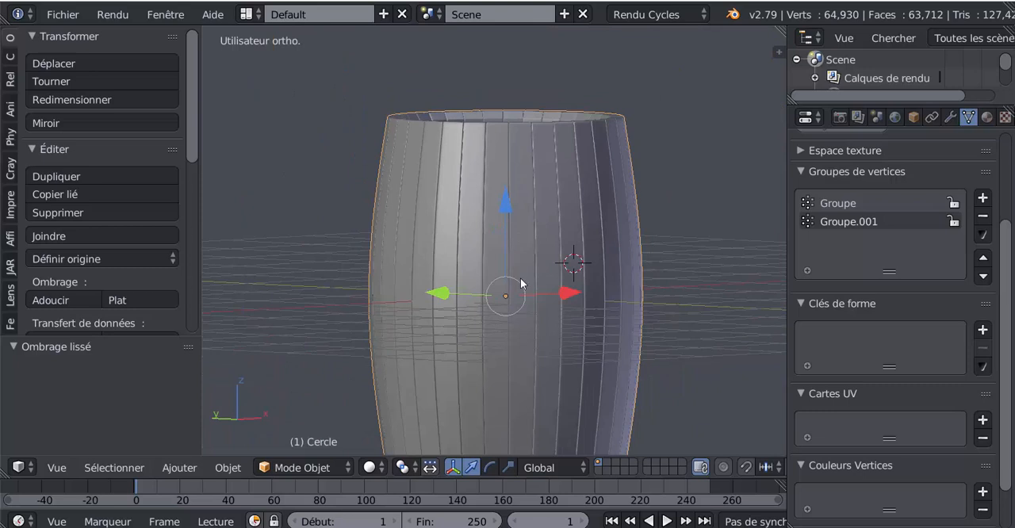
shift+middle_drag(544, 307, 537, 270)
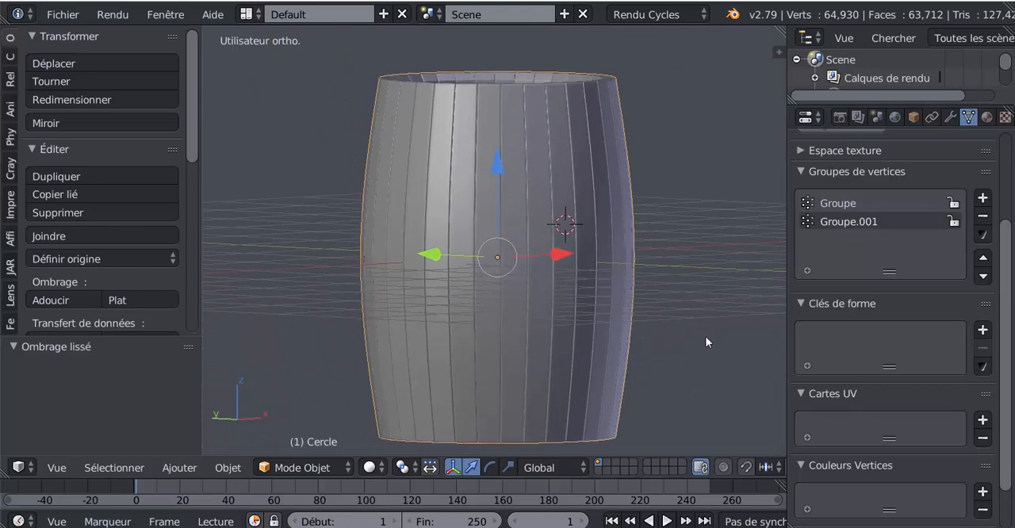
Step: Widen the 3D viewport and show the barrel in Edit Mode from the front
key(KP_1)
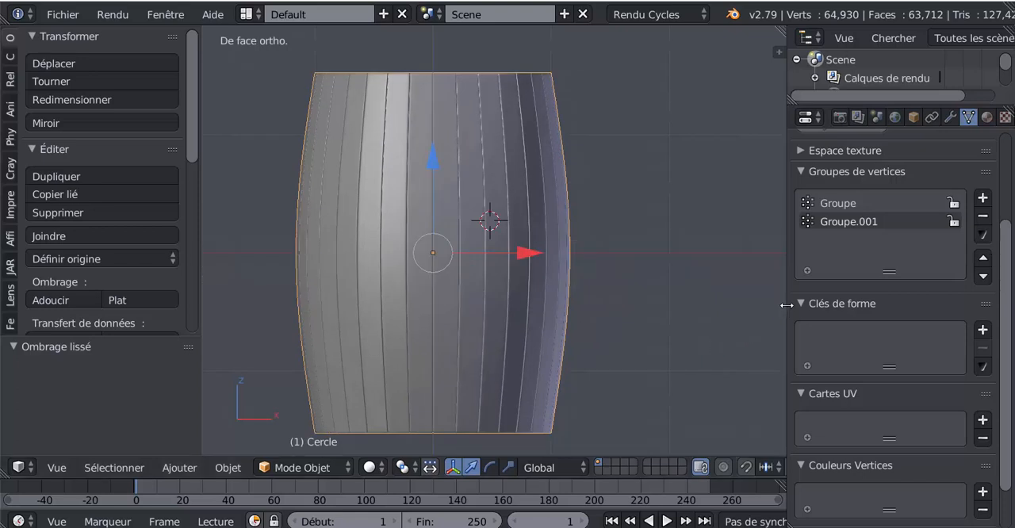
drag(789, 305, 830, 307)
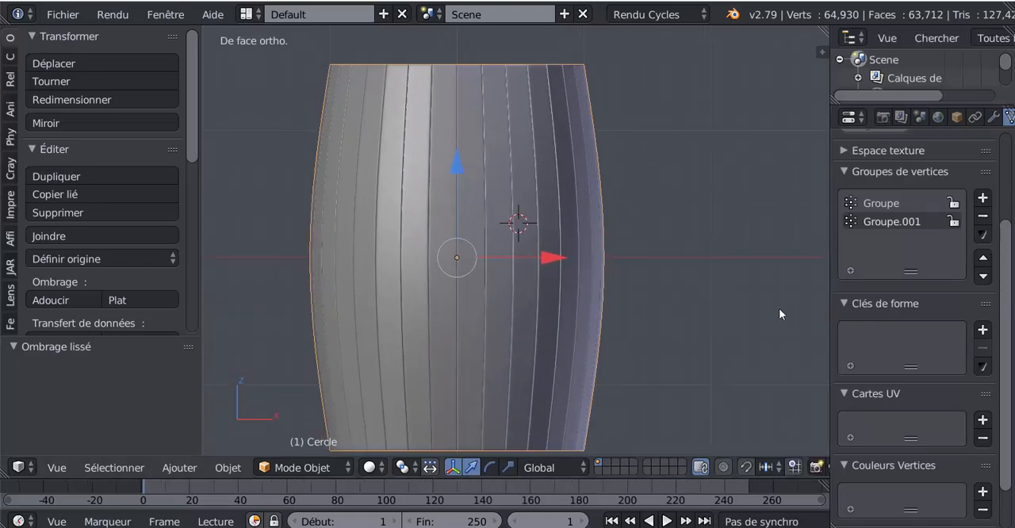
key(Tab)
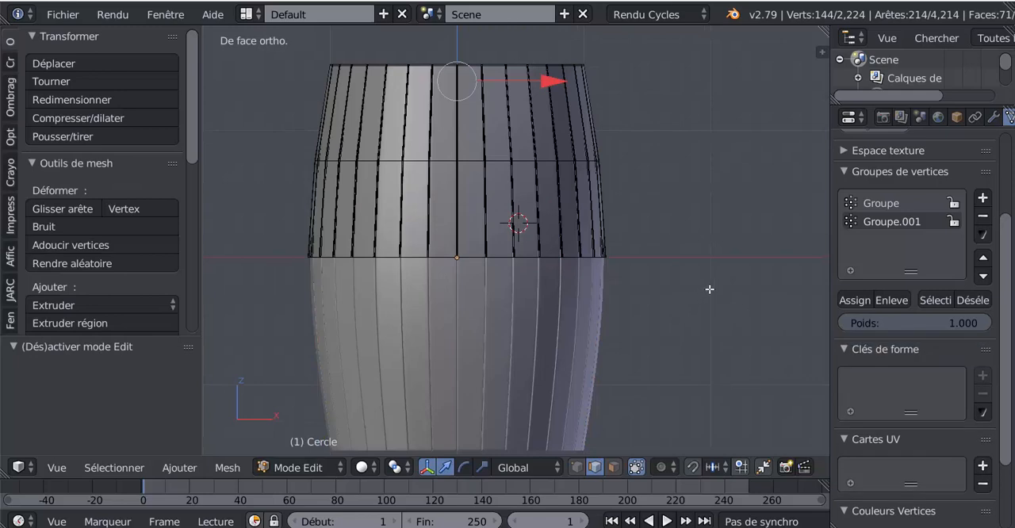
mouse_move(709, 290)
middle_down()
mouse_move(720, 299)
mouse_move(699, 305)
middle_up()
scroll(573, 197, up, 3)
shift+middle_drag(542, 150, 564, 268)
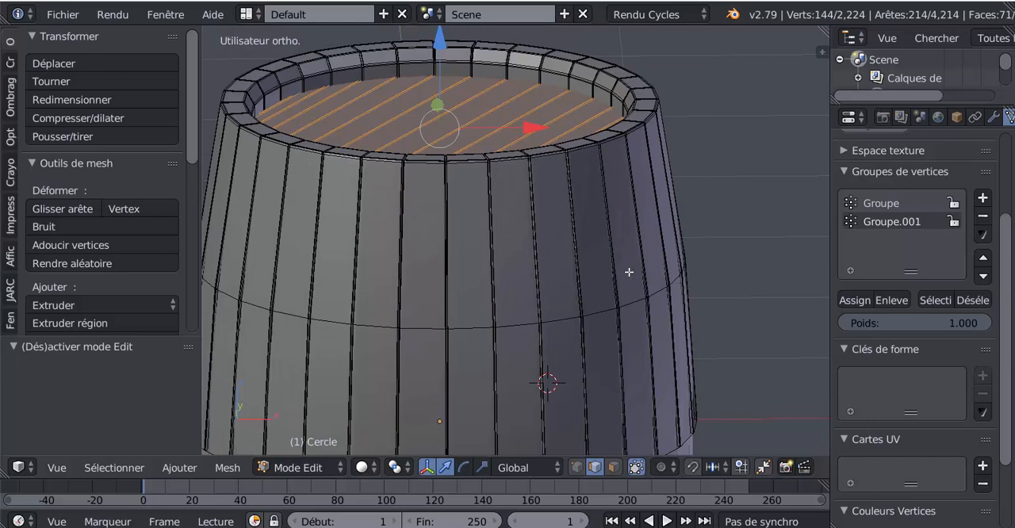
key(KP_1)
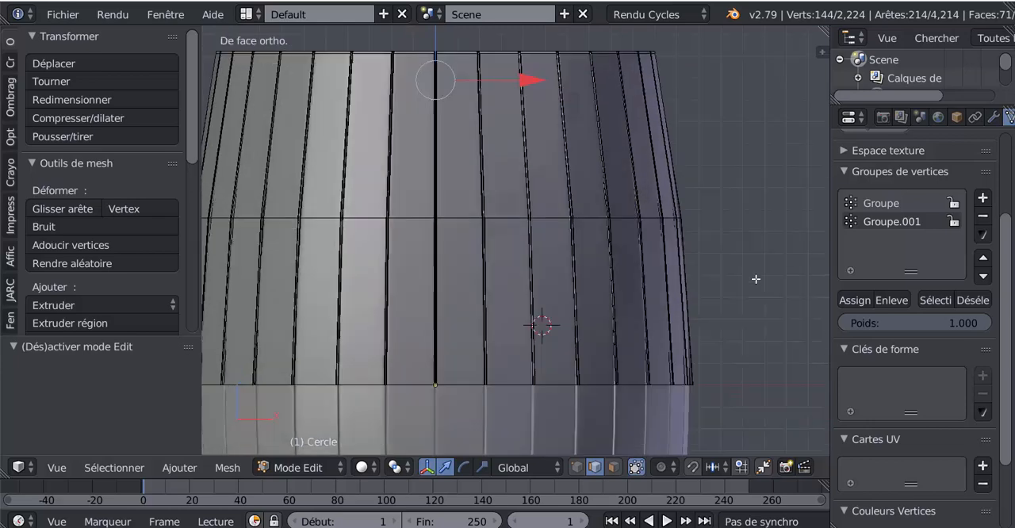
Step: Deselect the whole barrel mesh and snap the 3D cursor to the scene centre
key(a)
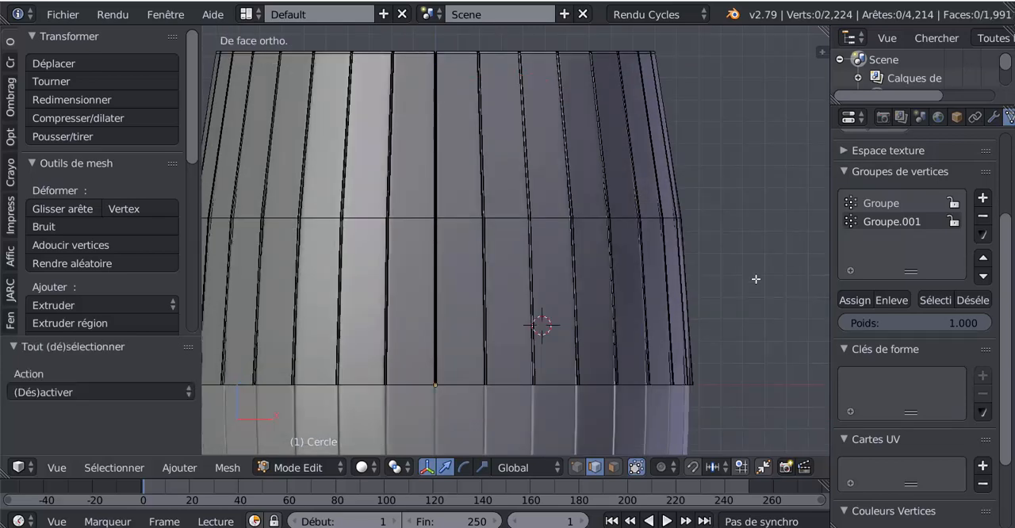
key(a)
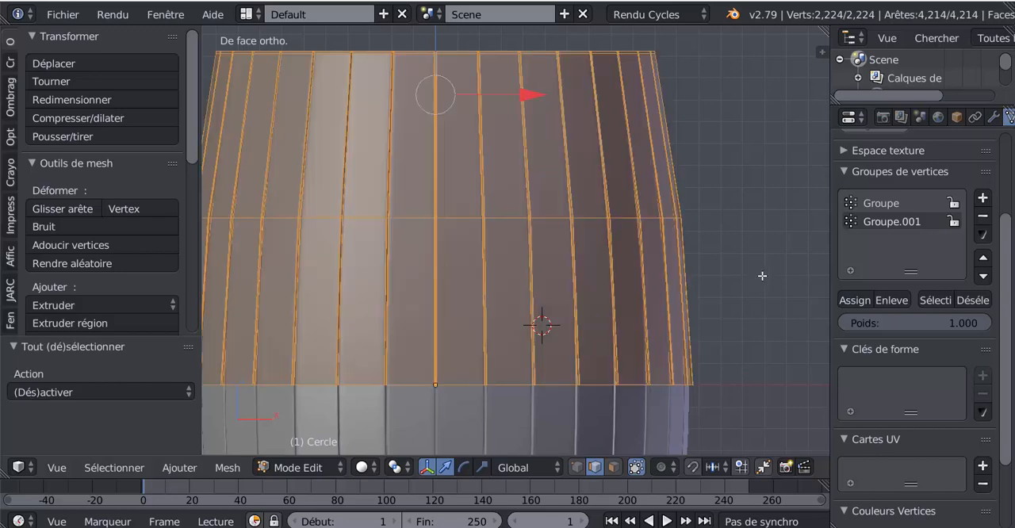
key(a)
scroll(761, 276, down, 2)
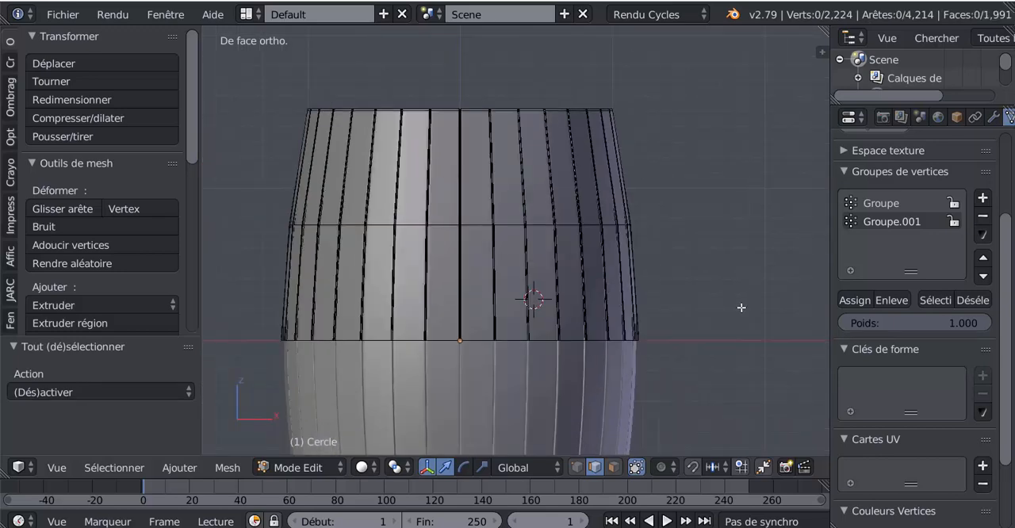
key(shift+s)
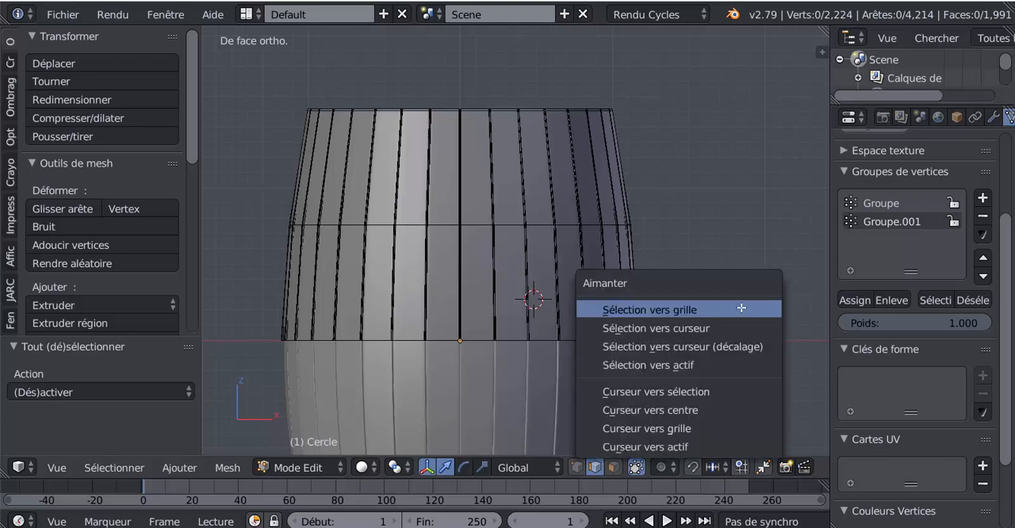
click(720, 404)
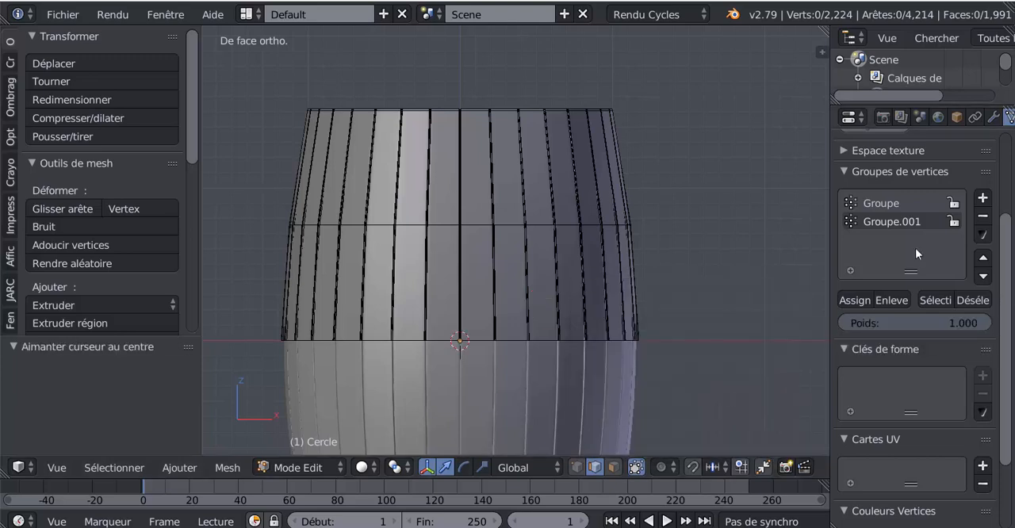
Step: Show the barrel's modifier settings
click(994, 117)
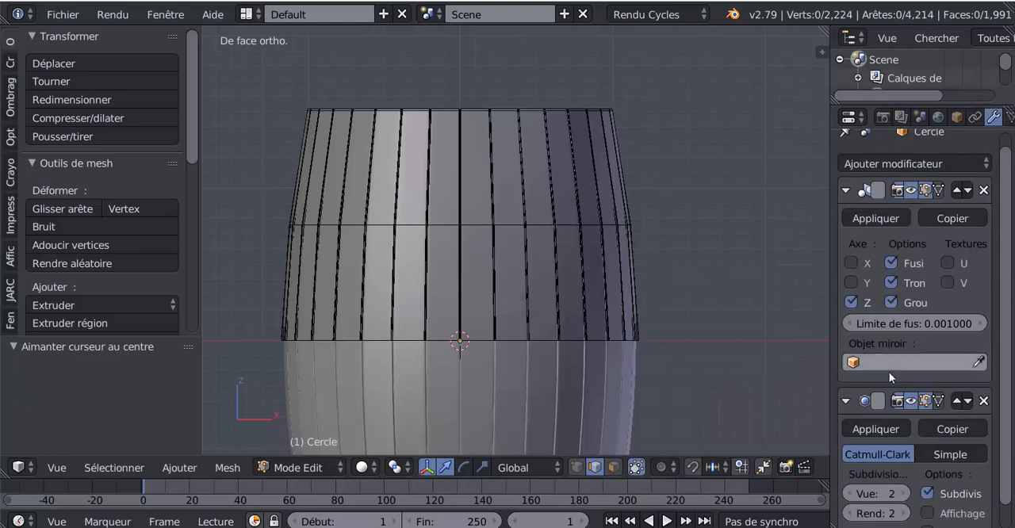
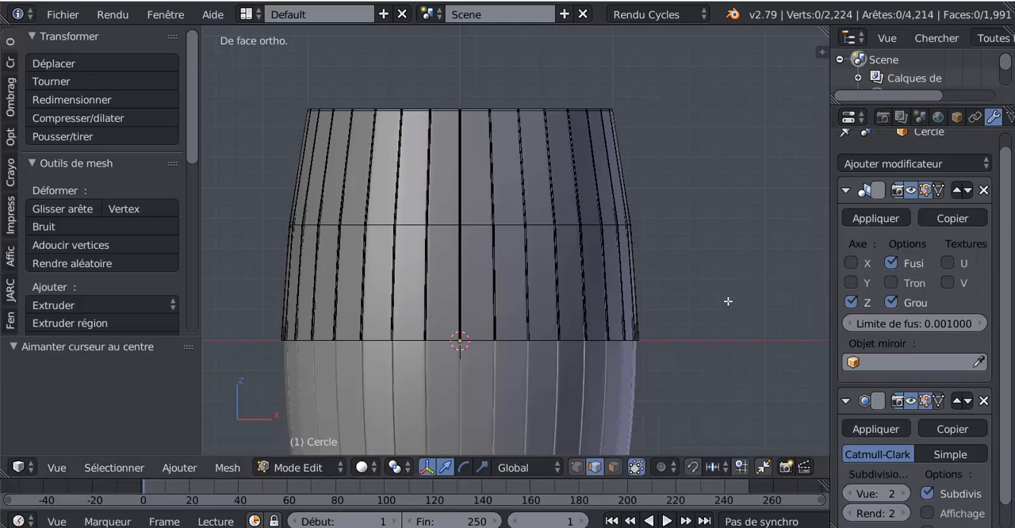
Step: In wireframe display, add a 32-vertex circle of radius 1.000 to the barrel mesh and raise it about 1.320 along Z
key(z)
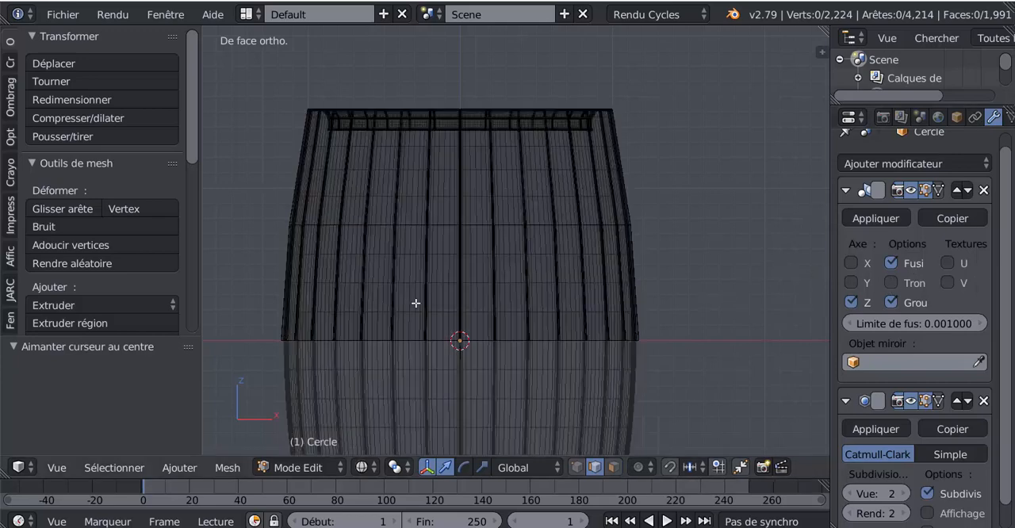
click(10, 60)
click(55, 118)
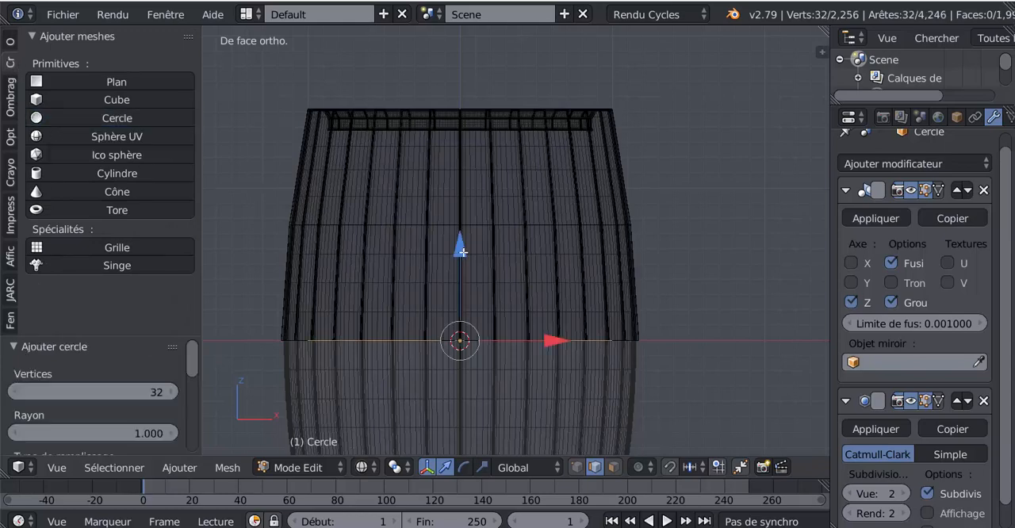
drag(462, 252, 477, 48)
scroll(664, 260, down, 4)
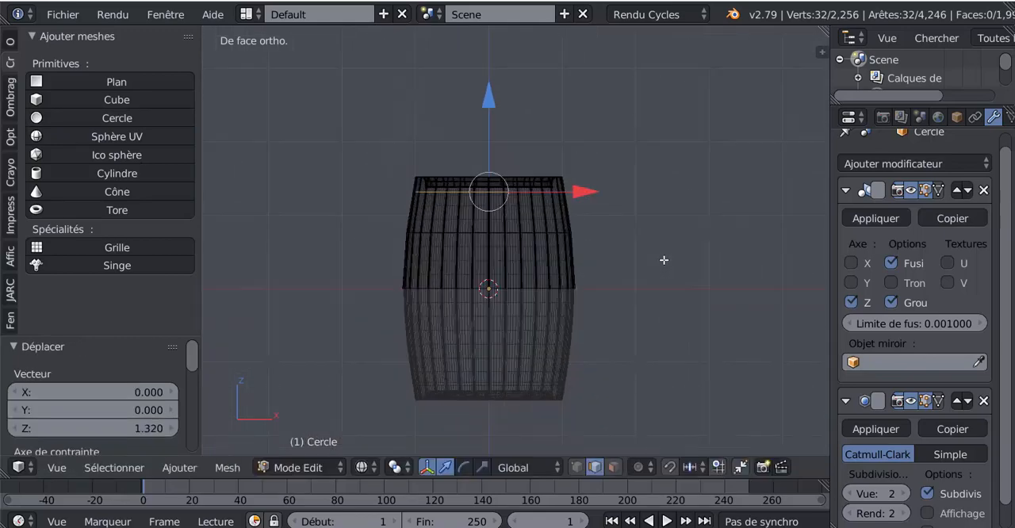
Step: Scale the circle by about 1.036 to fit just outside the barrel wall, and raise it about 0.024 along Z
scroll(664, 260, up, 3)
shift+middle_drag(663, 260, 677, 331)
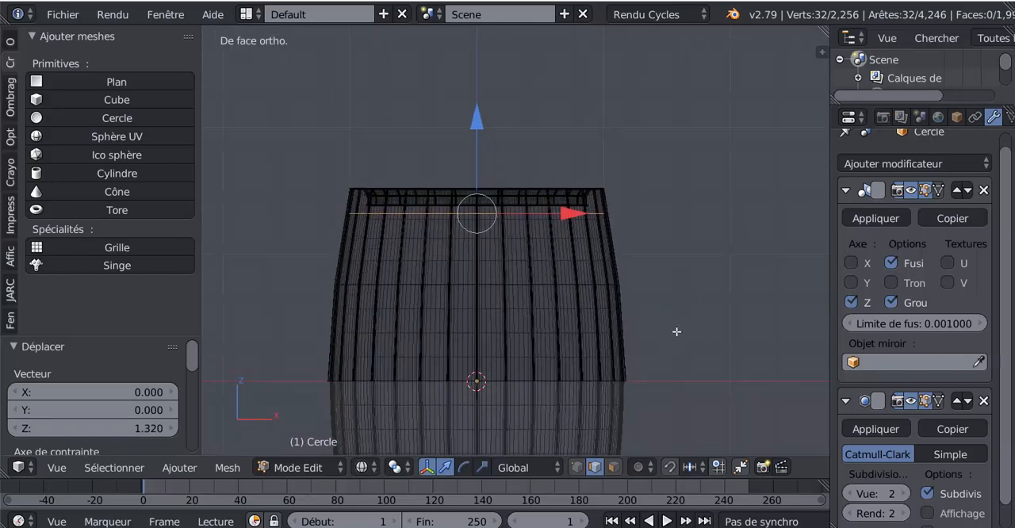
key(s)
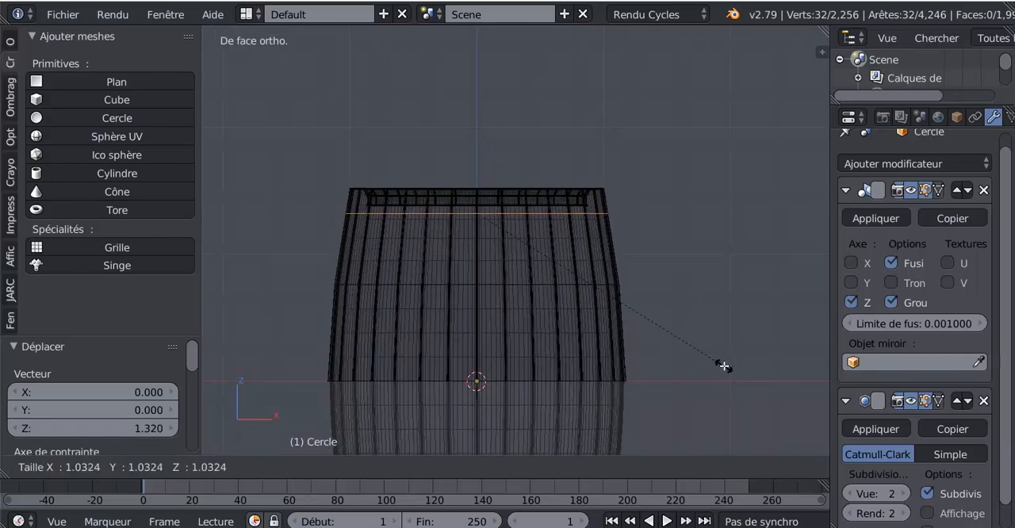
click(722, 366)
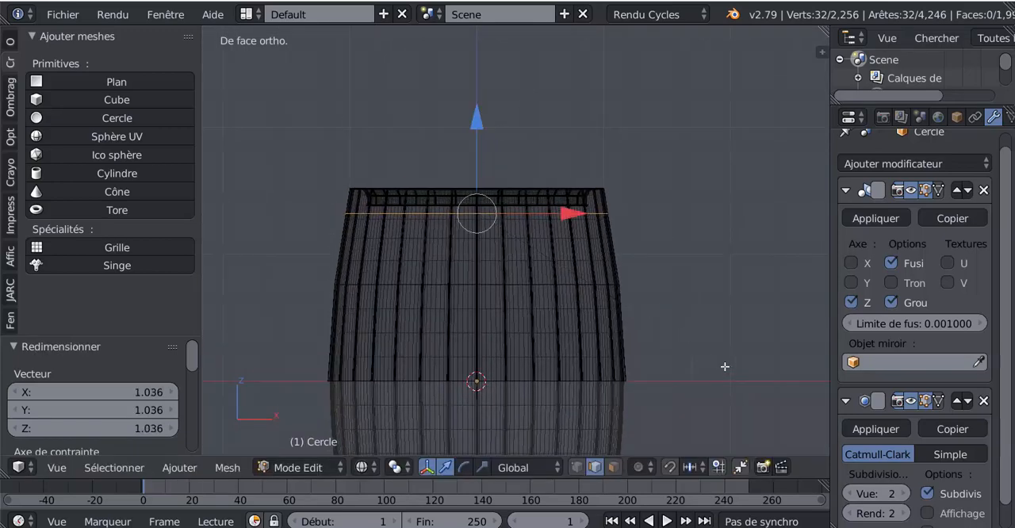
shift+middle_drag(687, 345, 687, 277)
scroll(616, 361, up, 2)
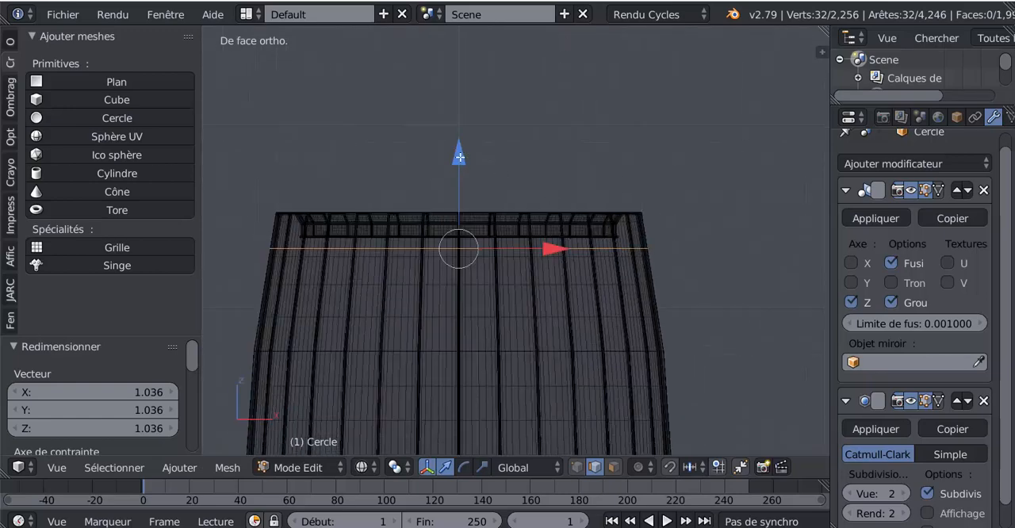
drag(460, 157, 460, 152)
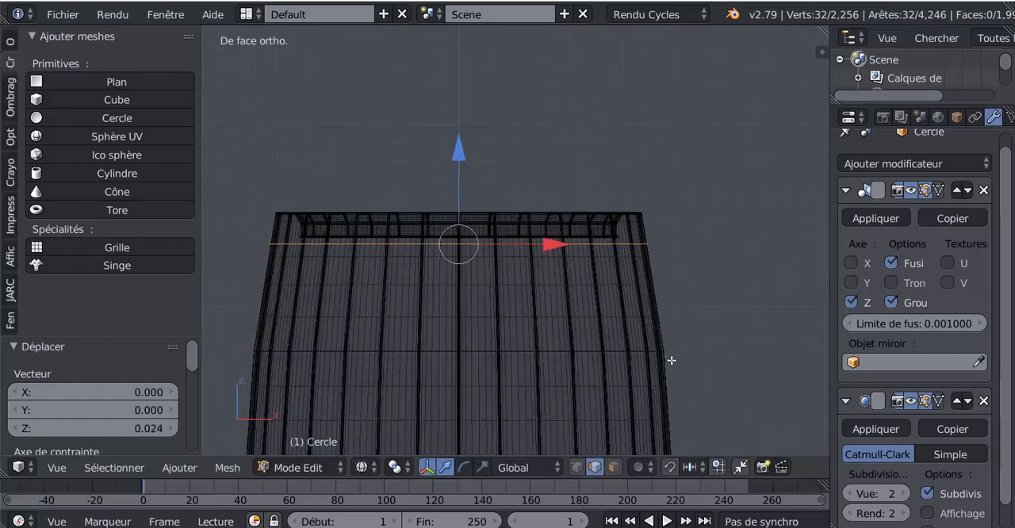
Step: Extrude the circle into a hoop band by moving the new edge about 0.090 down Z and scaling it by about 1.016
key(e)
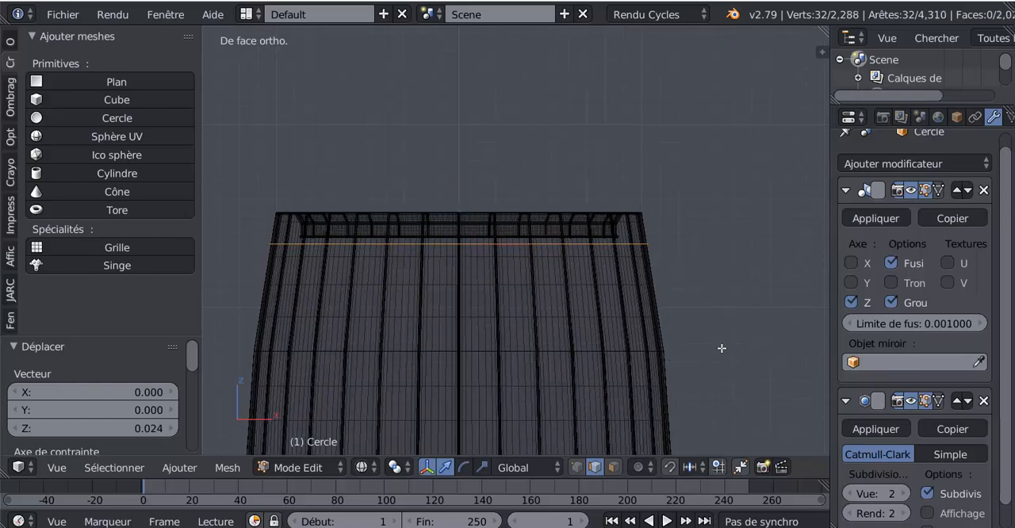
click(722, 348)
drag(465, 155, 462, 171)
shift+middle_drag(694, 345, 663, 299)
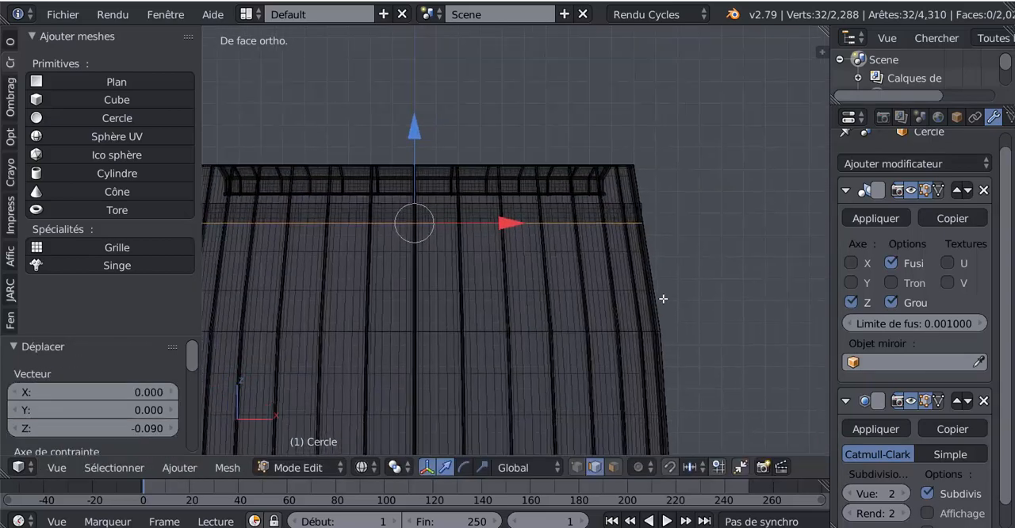
key(s)
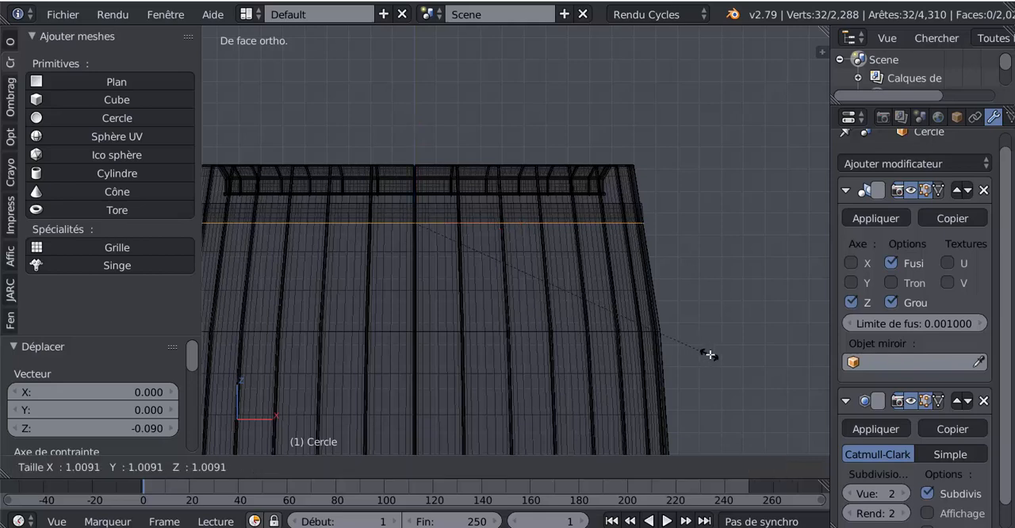
click(710, 356)
Step: Duplicate the band's lower edge loop, move the copy about 0.093 down Z and scale it by about 1.011
scroll(710, 356, down, 4)
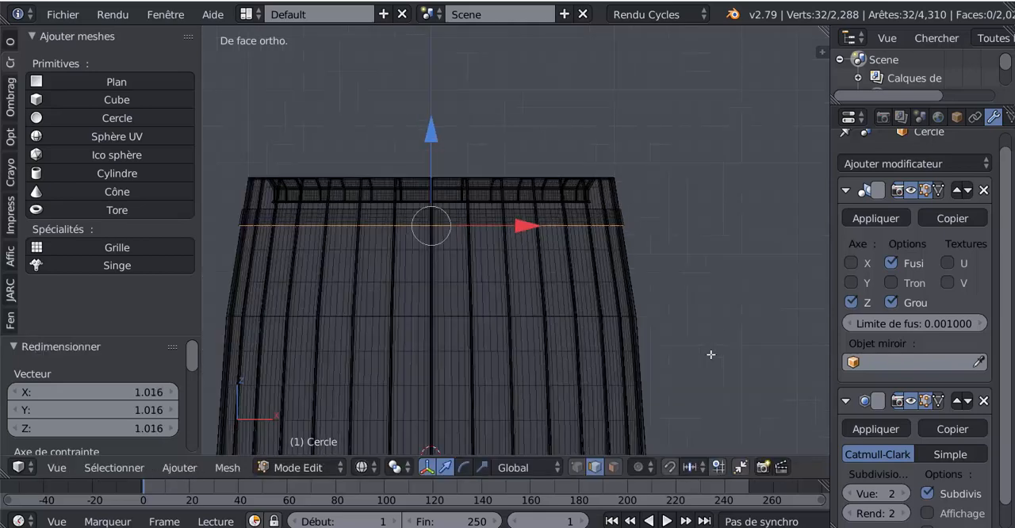
shift+middle_drag(696, 383, 708, 276)
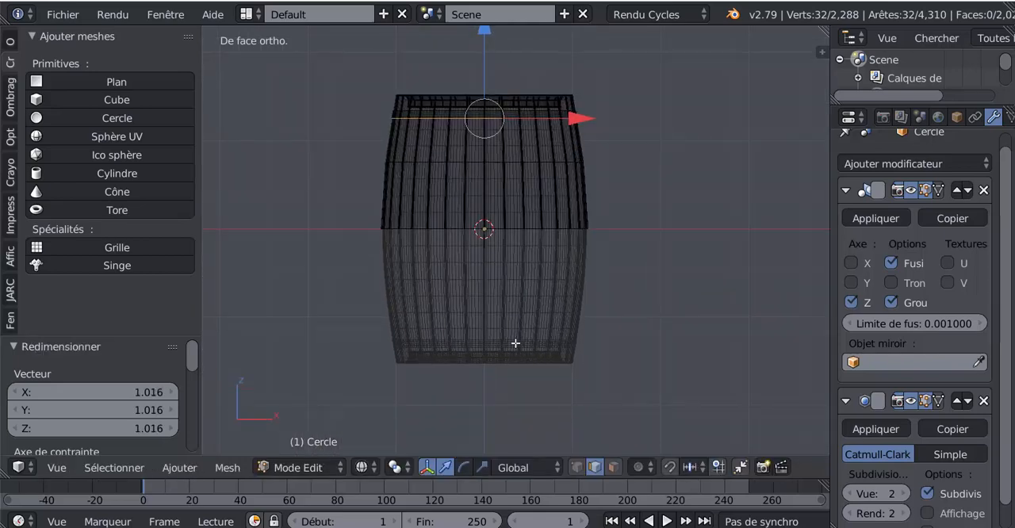
shift+middle_drag(675, 245, 675, 342)
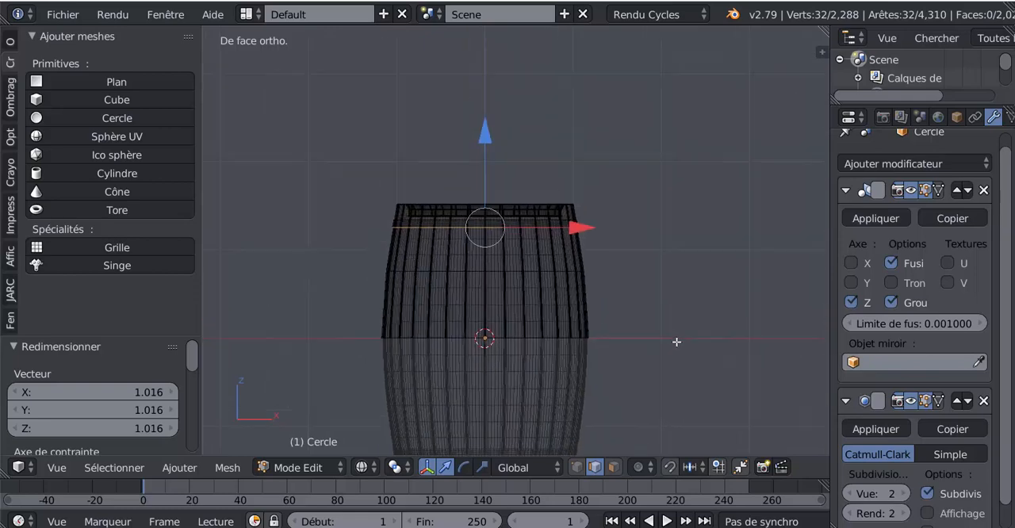
scroll(675, 341, up, 3)
shift+middle_drag(678, 303, 688, 300)
scroll(666, 289, up, 2)
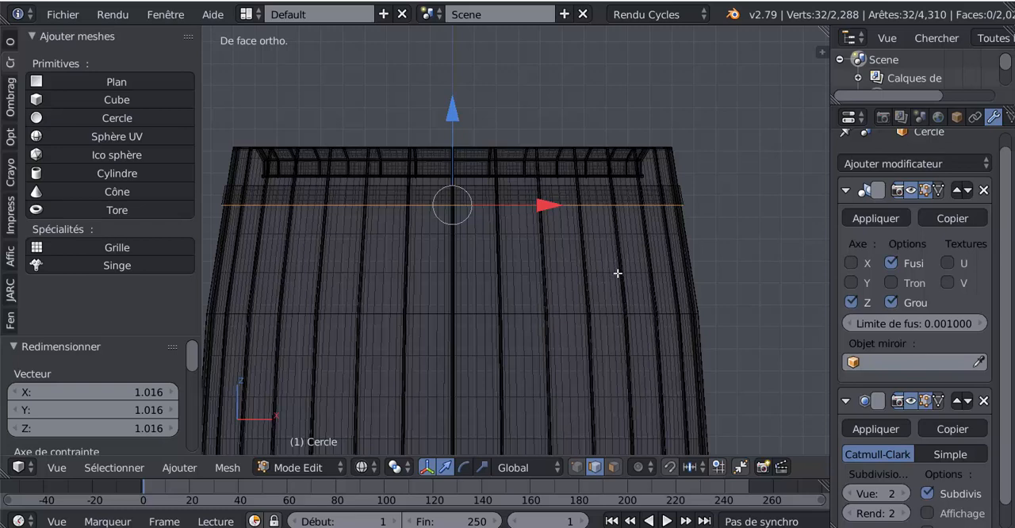
key(shift+d)
right_click(617, 273)
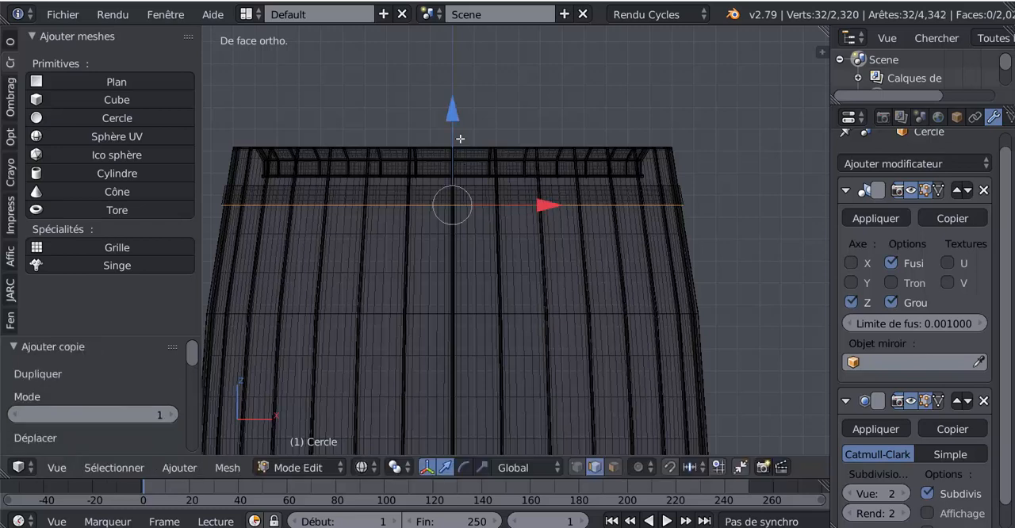
drag(451, 107, 458, 130)
key(s)
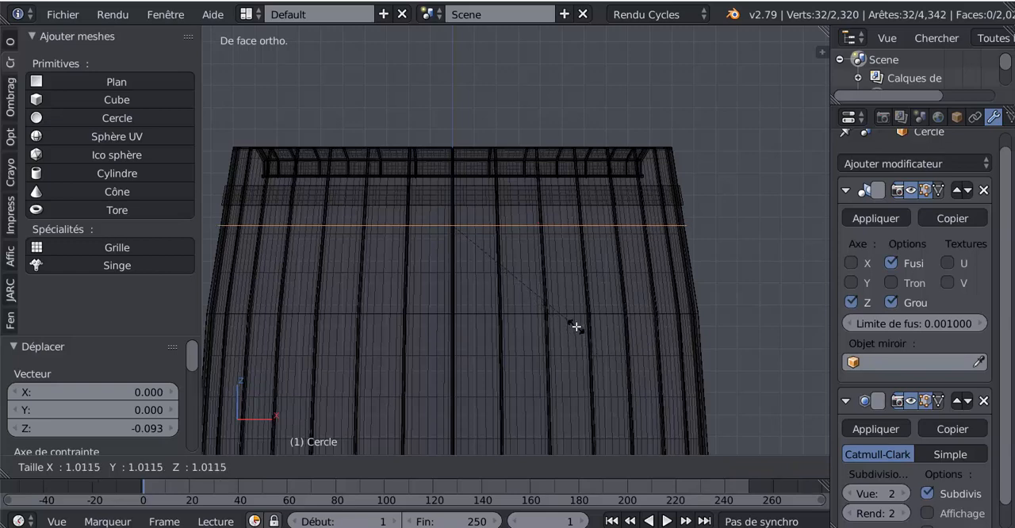
click(576, 326)
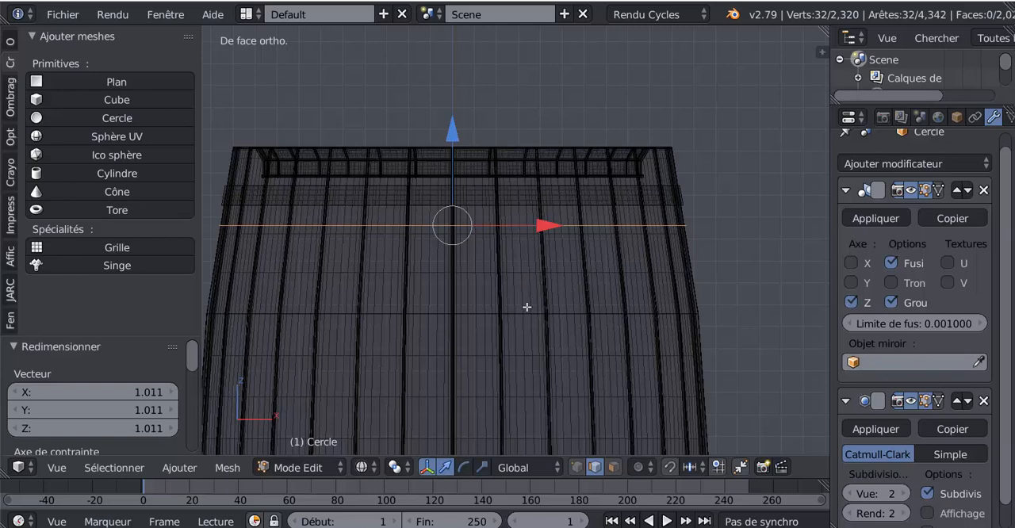
Step: Extrude the duplicated loop into a second hoop band, about 0.104 down Z, with its lower edge scaled by about 1.017
key(e)
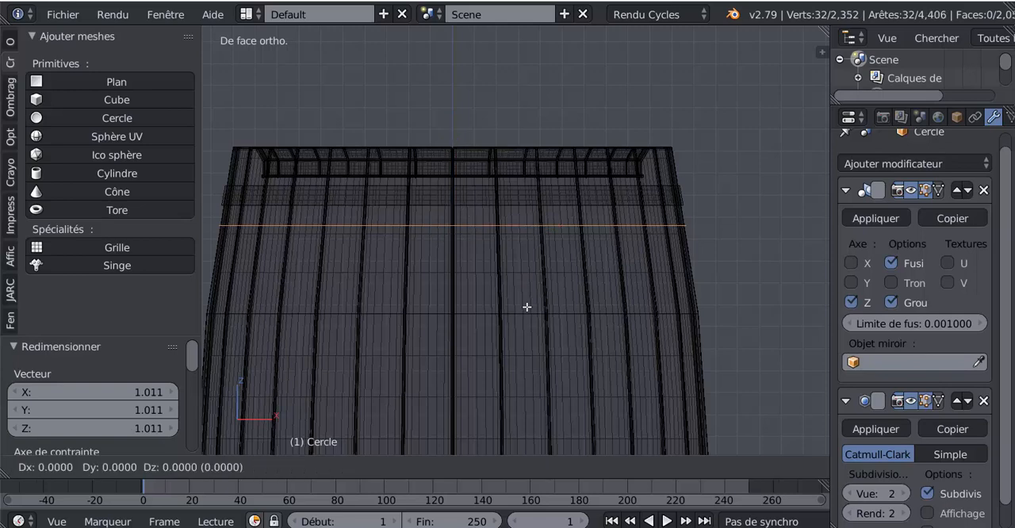
right_click(513, 259)
drag(453, 137, 455, 163)
key(s)
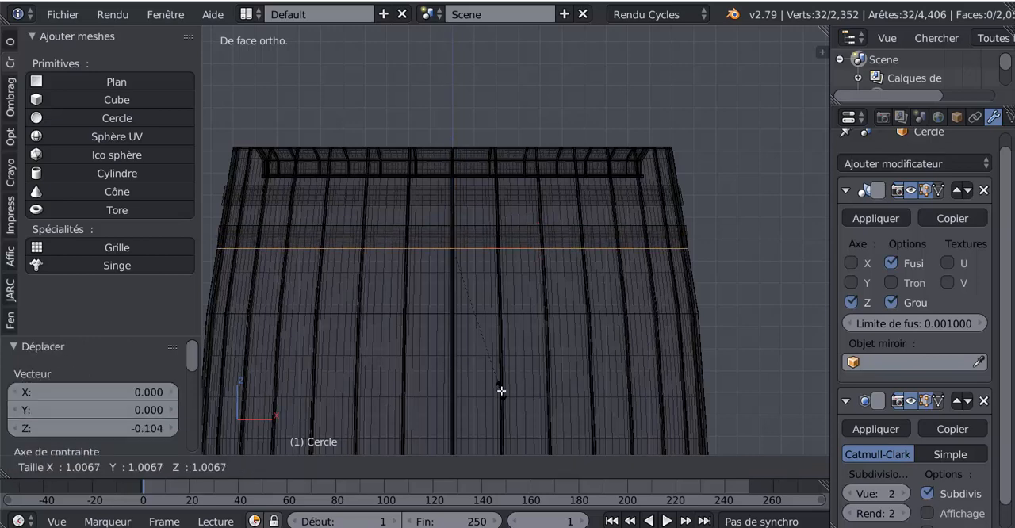
click(517, 402)
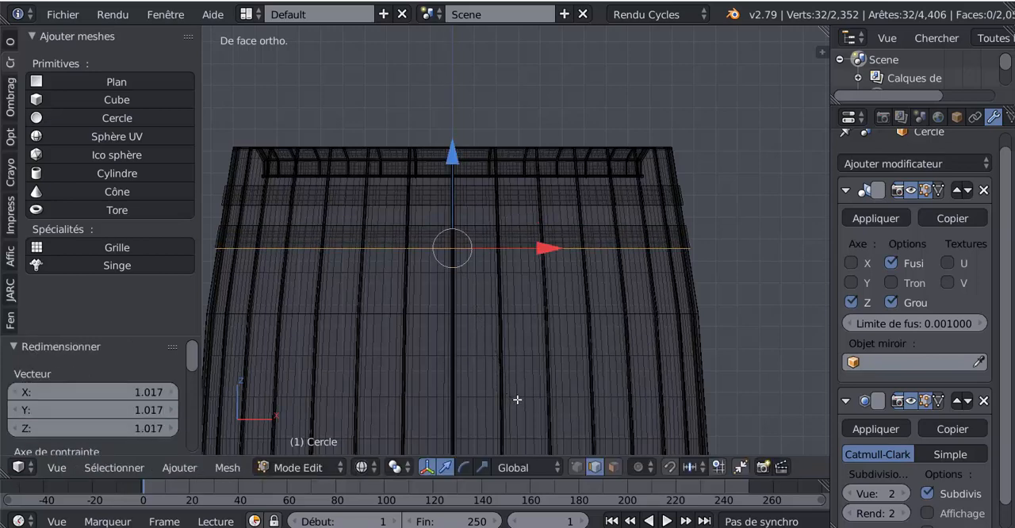
Step: Return to solid display, select all linked geometry of both hoop bands and flip their normals
scroll(517, 399, down, 2)
key(z)
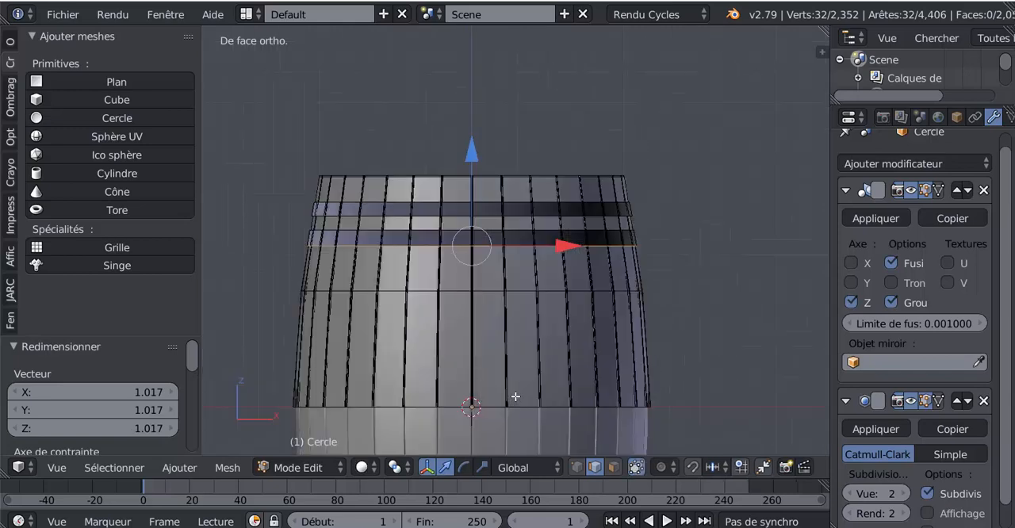
scroll(519, 392, down, 3)
mouse_move(524, 379)
shift+middle_down()
mouse_move(550, 324)
mouse_move(539, 400)
shift+middle_up()
scroll(539, 385, up, 4)
shift+middle_drag(539, 349, 539, 380)
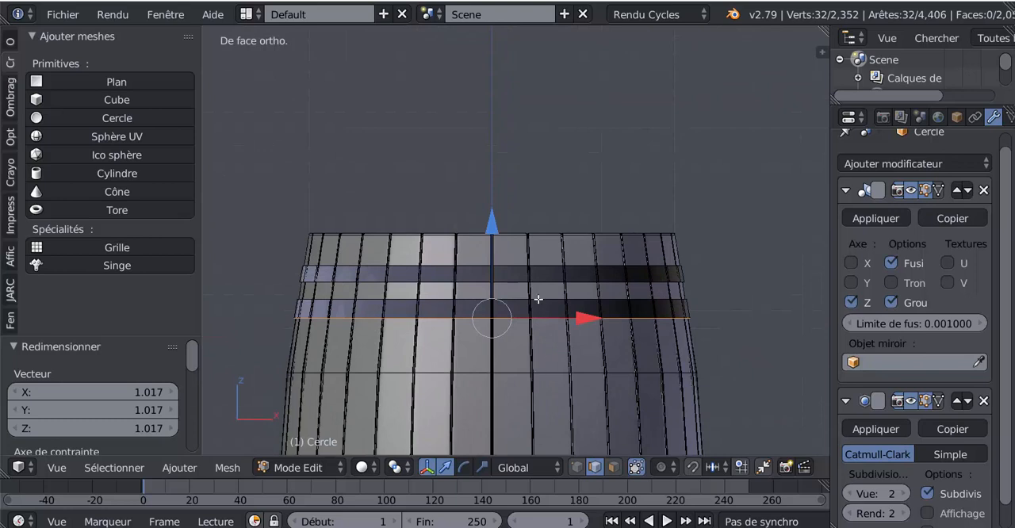
shift+click(538, 270)
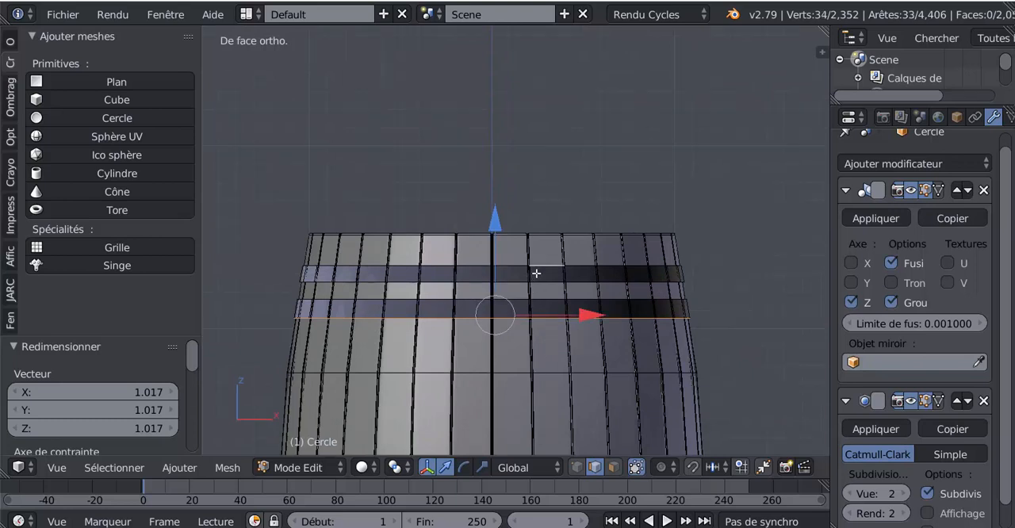
key(ctrl+l)
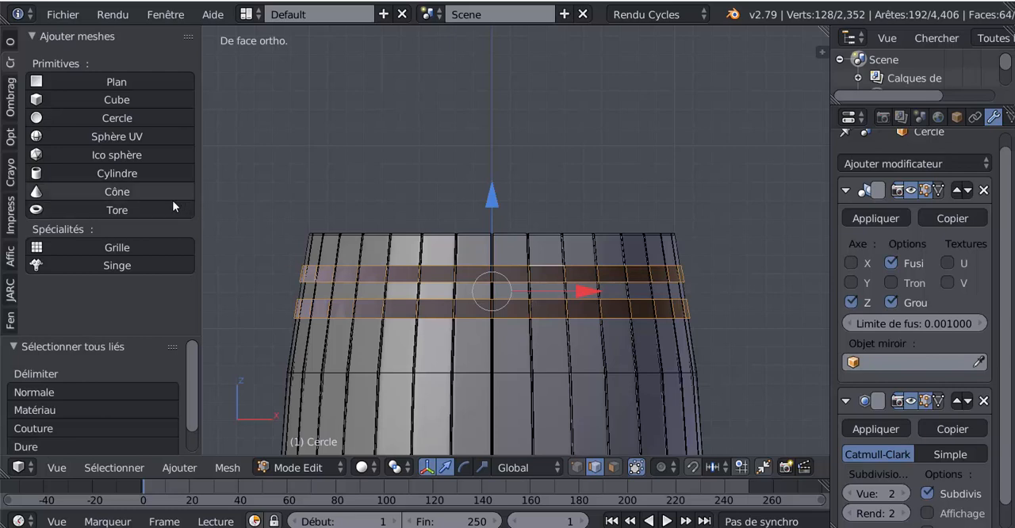
click(10, 89)
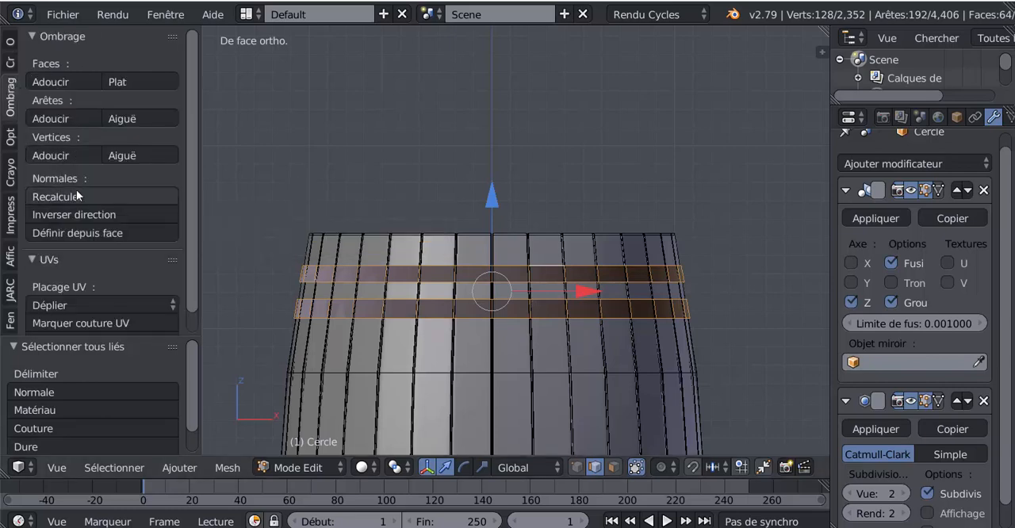
click(69, 215)
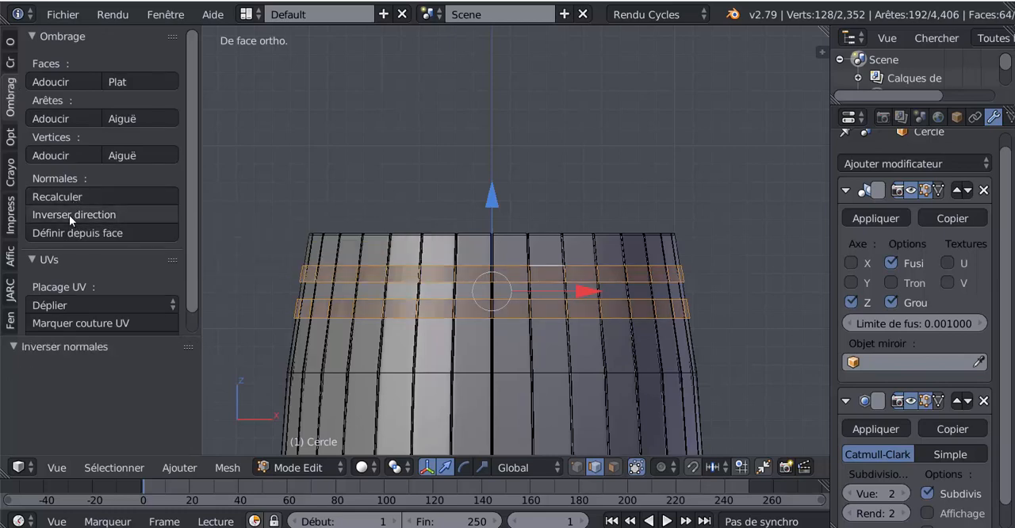
Step: Set the pivot point to individual origins, extrude both hoop bands outward with a scale of about 1.013, and check their thickness
scroll(510, 339, up, 2)
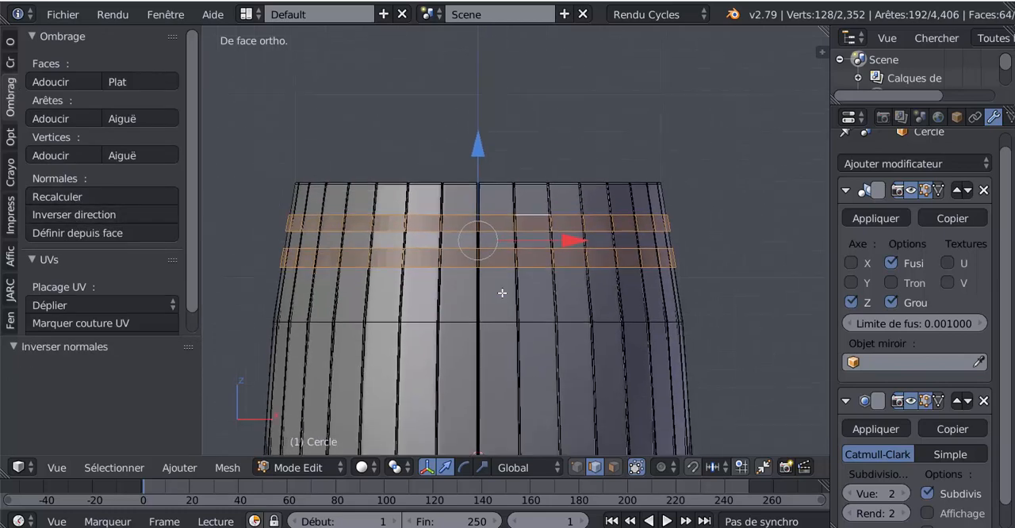
scroll(601, 308, down, 2)
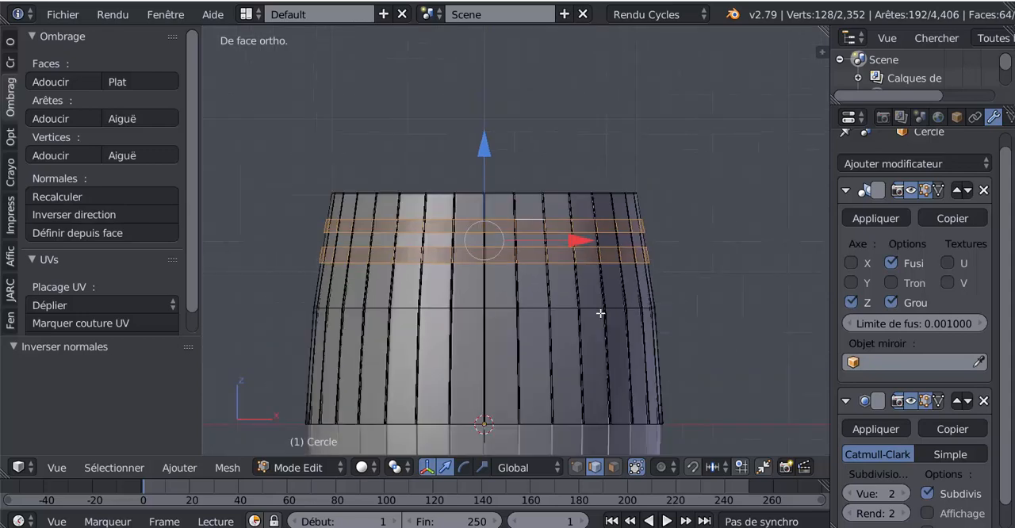
shift+middle_drag(605, 348, 610, 241)
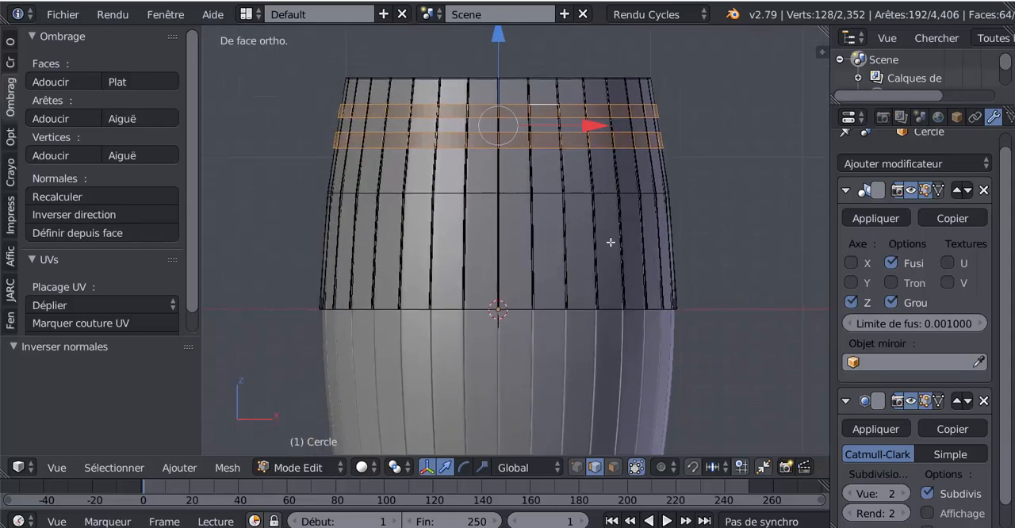
click(394, 467)
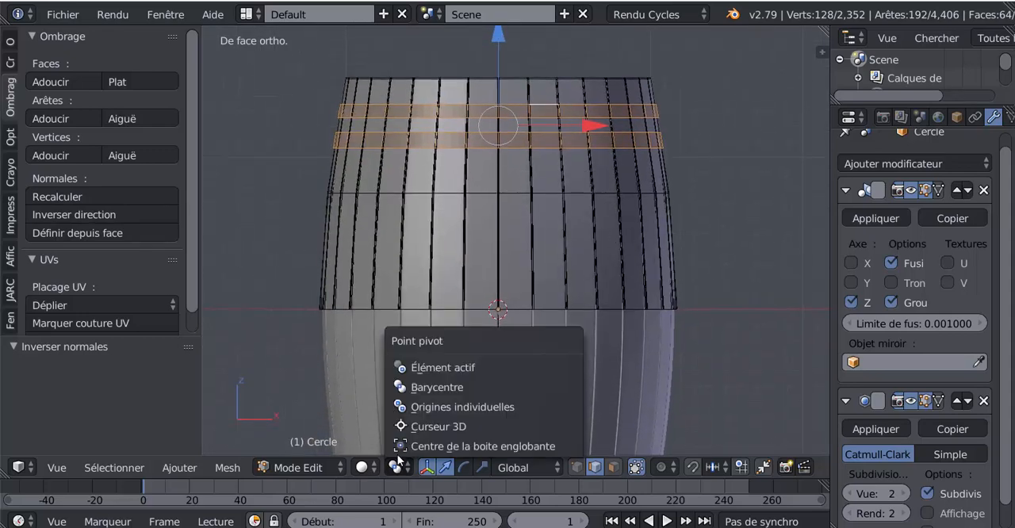
click(424, 405)
shift+middle_drag(645, 227, 615, 312)
scroll(615, 312, up, 2)
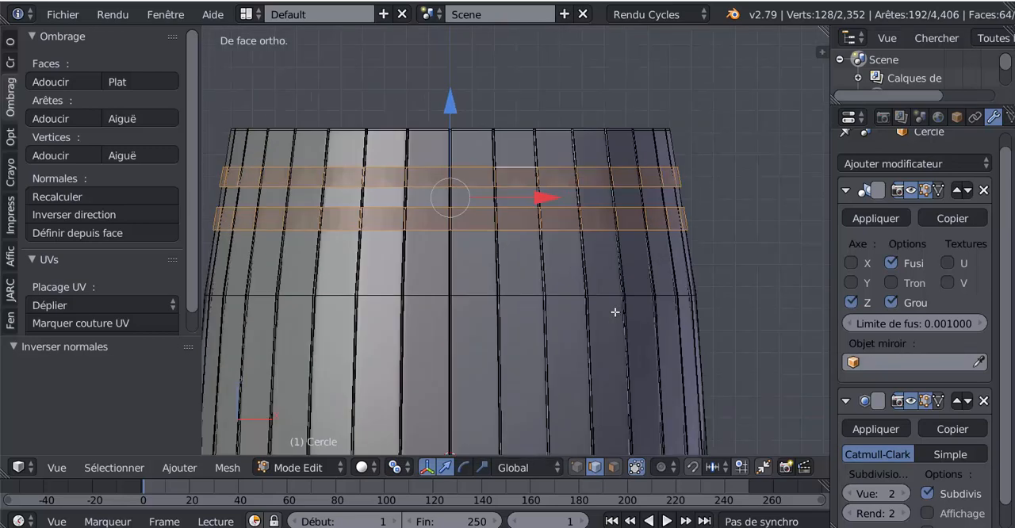
key(s)
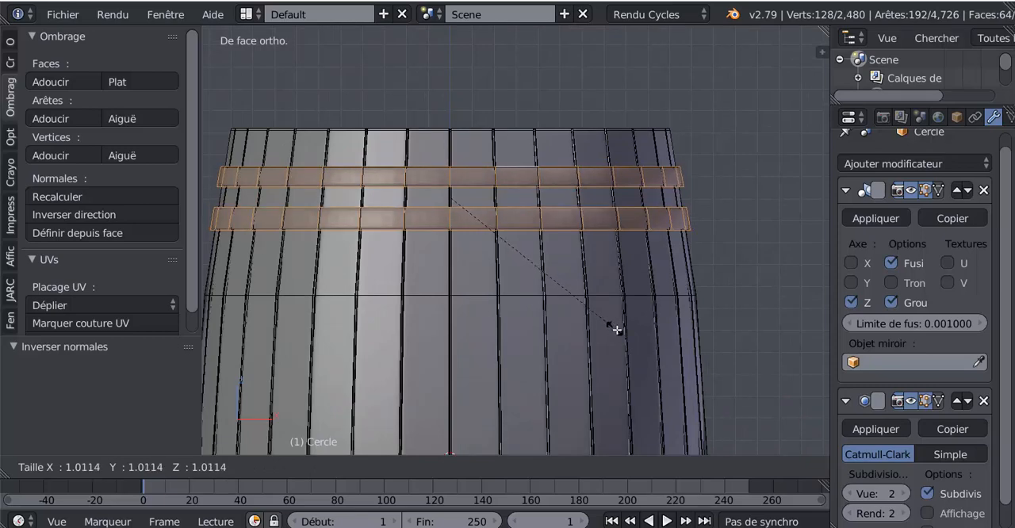
click(617, 330)
middle_drag(625, 324, 462, 332)
scroll(540, 264, up, 1)
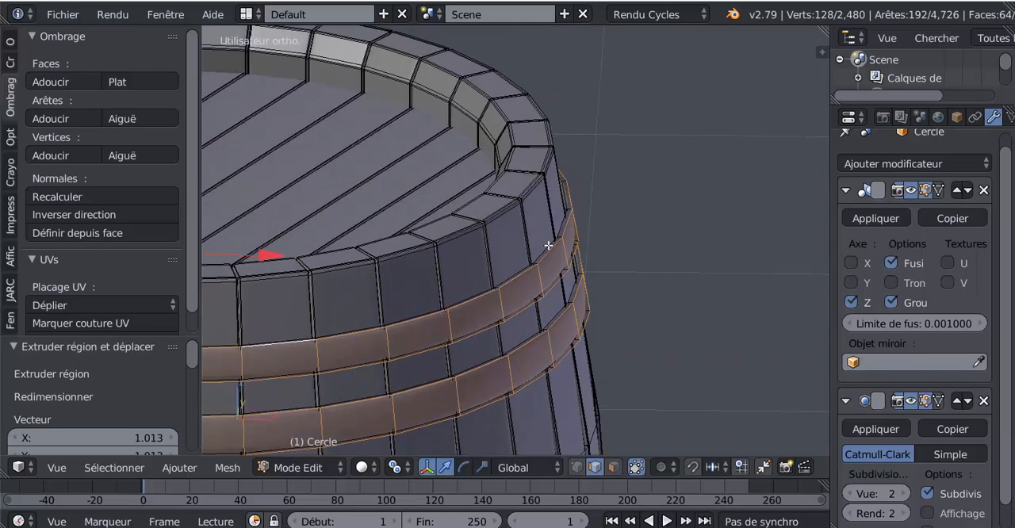
middle_drag(549, 246, 612, 192)
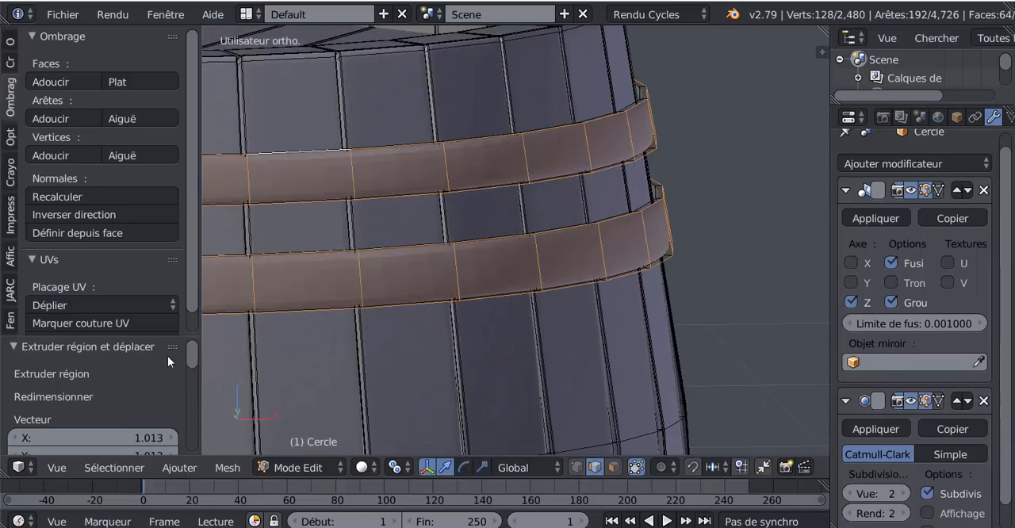
Step: Constrain the outward scaling of the extruded hoop bands to the X and Y axes
drag(149, 340, 165, 56)
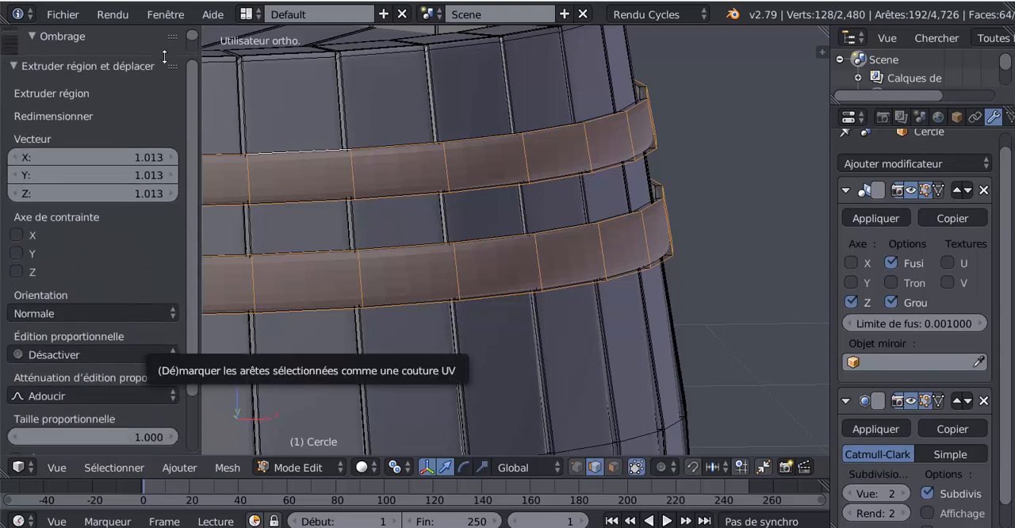
click(16, 254)
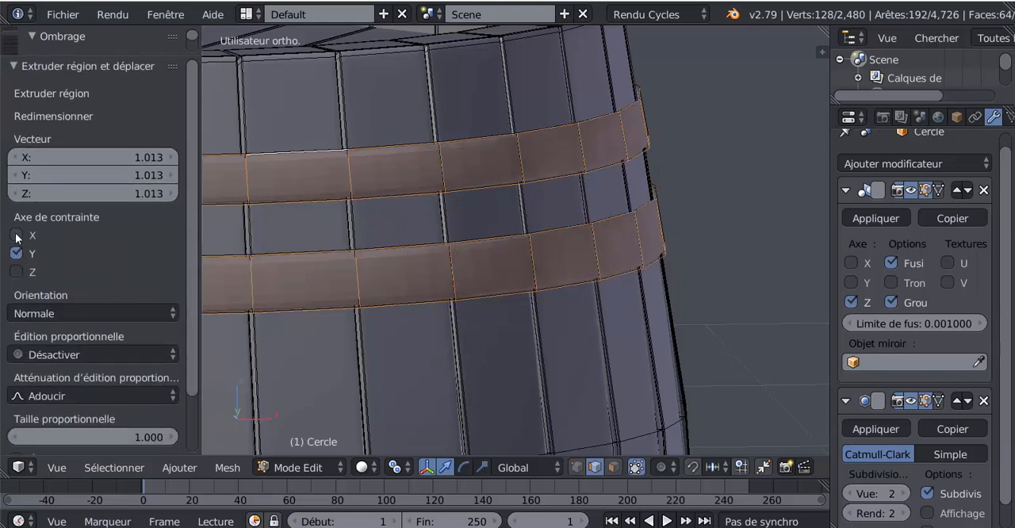
click(16, 236)
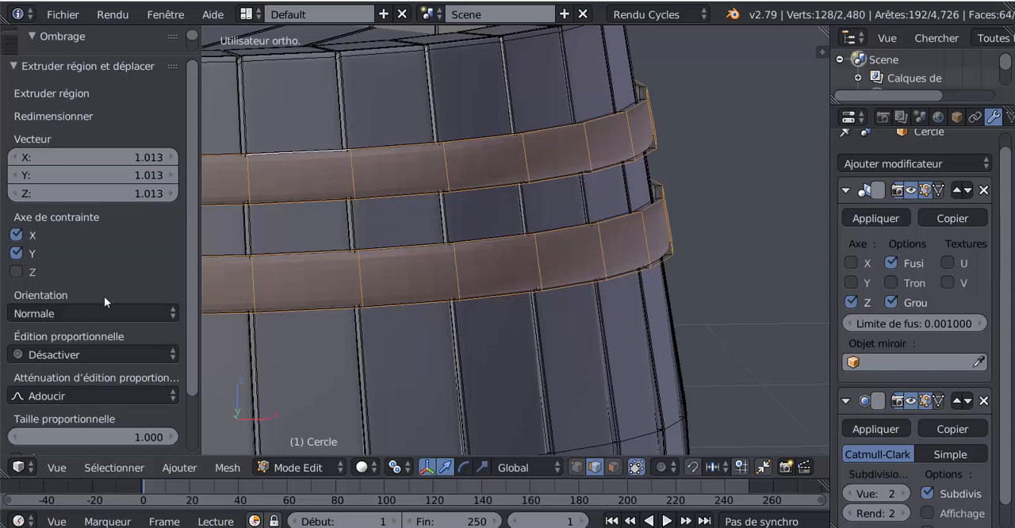
scroll(612, 202, down, 3)
middle_drag(465, 298, 449, 313)
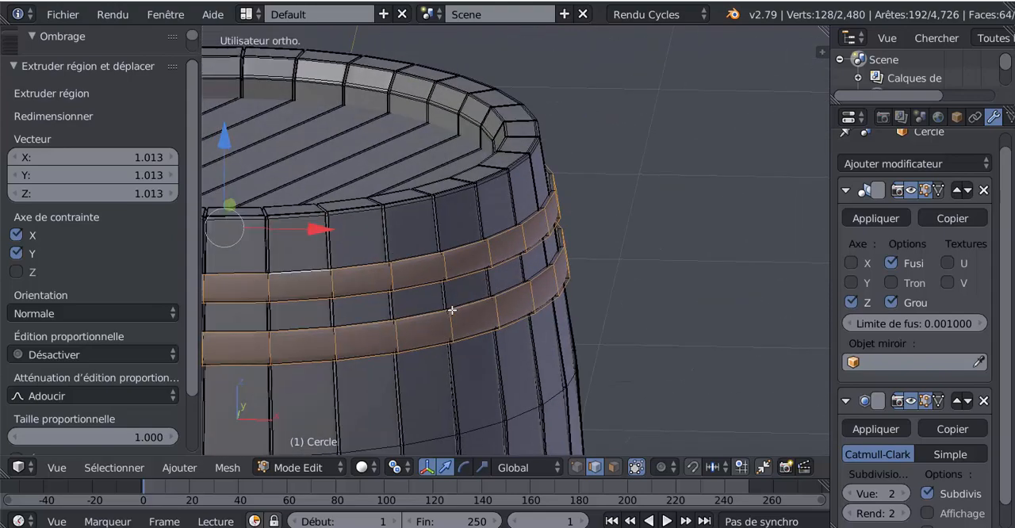
Step: Add two loop cuts around the upper hoop, slid near its top edge (factor about 0.892) and bottom edge (about -0.754)
scroll(492, 288, down, 3)
scroll(492, 288, up, 5)
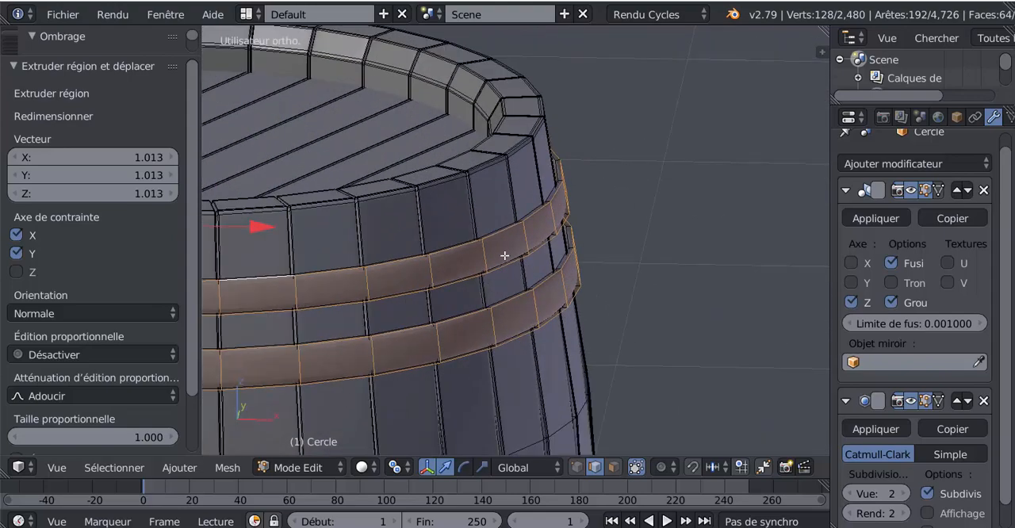
scroll(512, 248, up, 1)
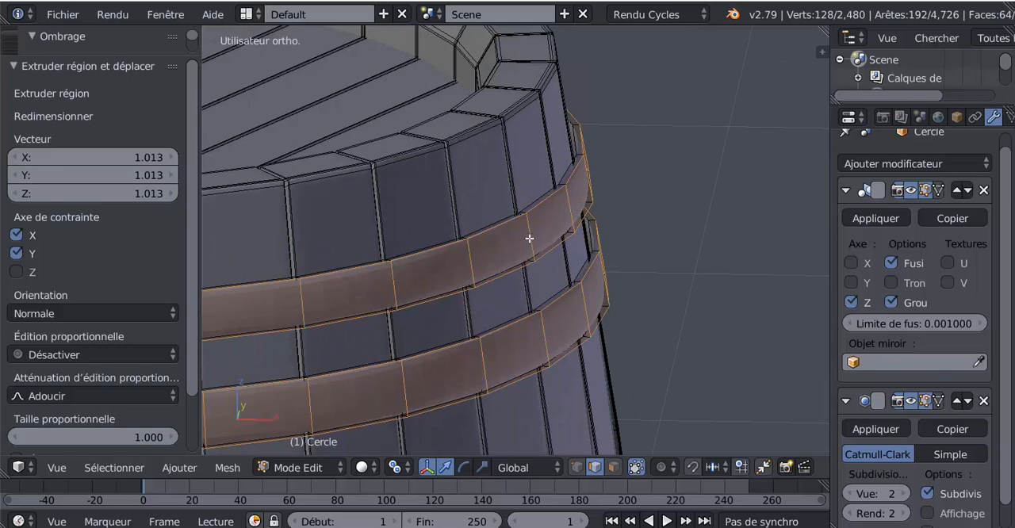
key(ctrl+r)
click(529, 238)
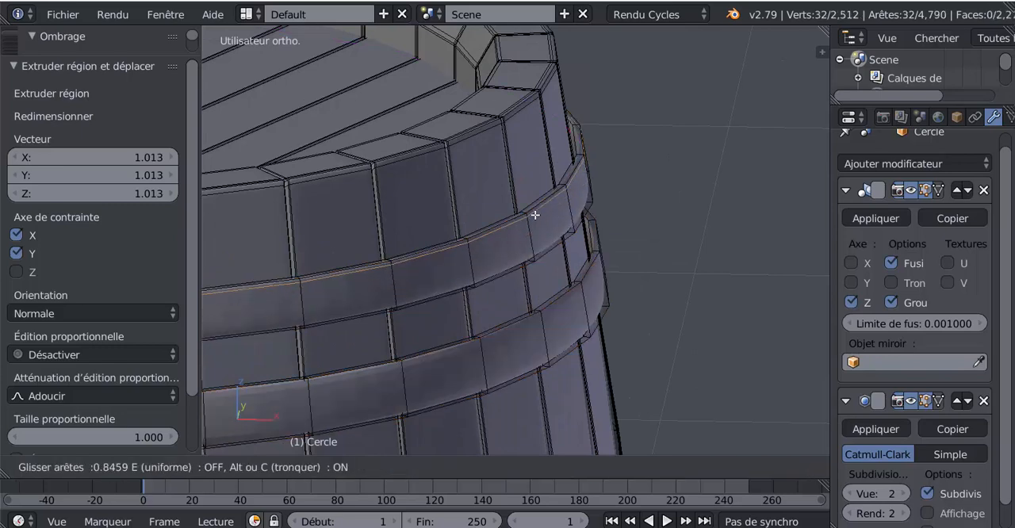
click(536, 220)
key(ctrl+r)
click(537, 236)
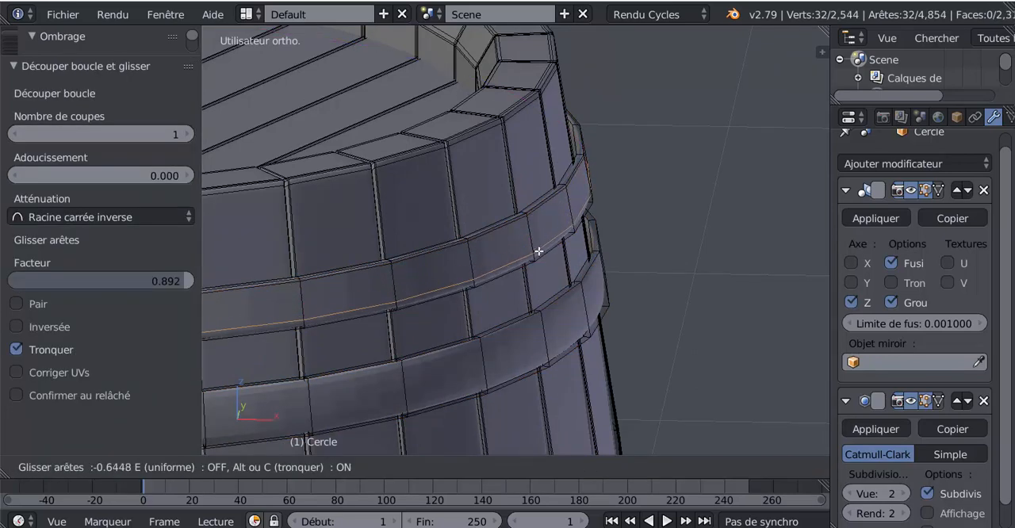
click(539, 252)
Step: Add two loop cuts around the lower hoop, slid near its top edge (factor about 0.902) and bottom edge (about -0.877)
key(ctrl+r)
click(559, 335)
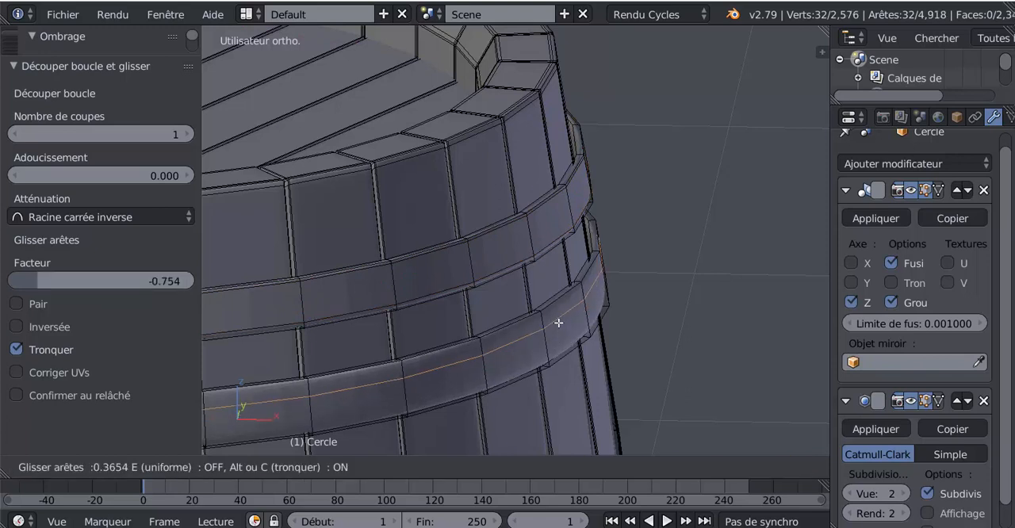
click(556, 328)
key(ctrl+r)
click(555, 342)
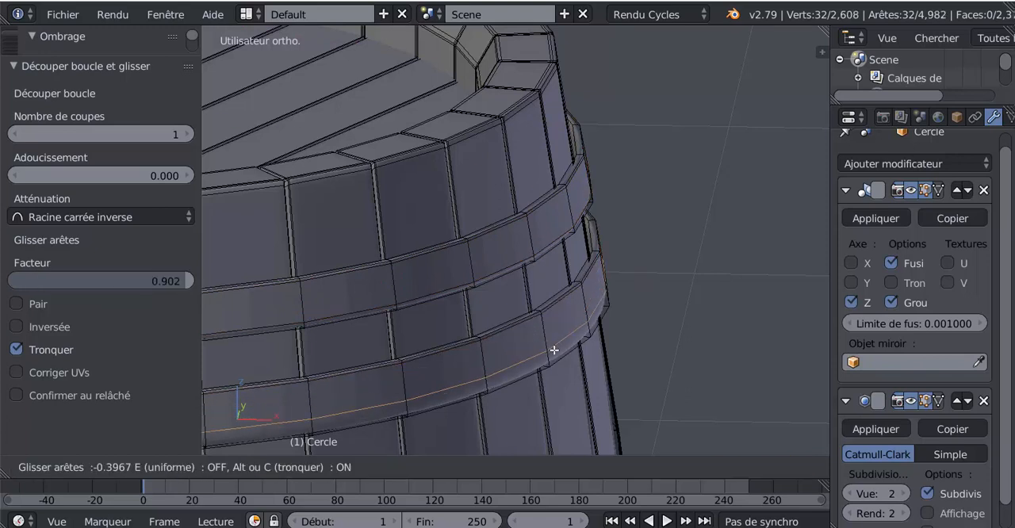
click(555, 359)
Step: Examine the sharpened hoops on the subdivided barrel in object mode, comparing them with the edit-mode mesh
scroll(555, 359, down, 2)
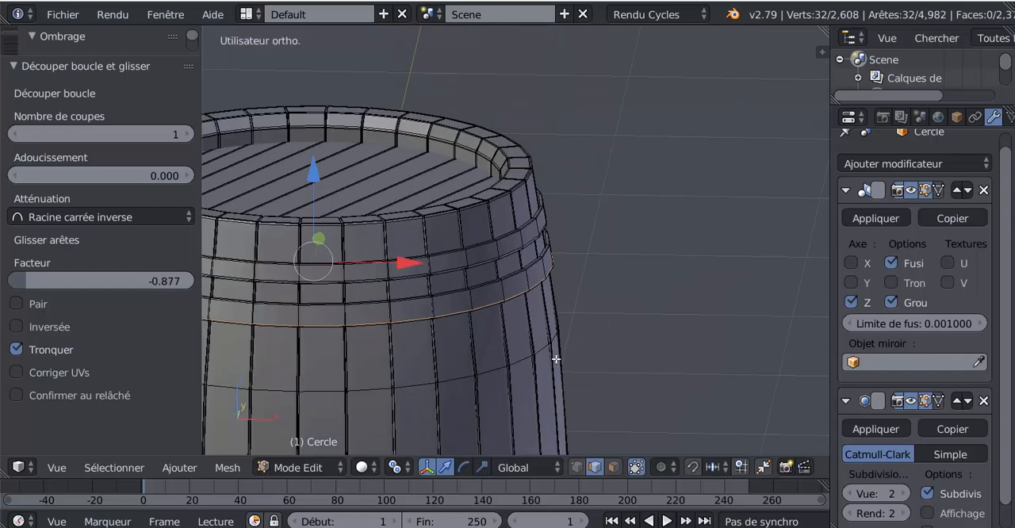
key(Tab)
middle_drag(522, 358, 543, 372)
scroll(450, 332, down, 5)
scroll(529, 276, up, 3)
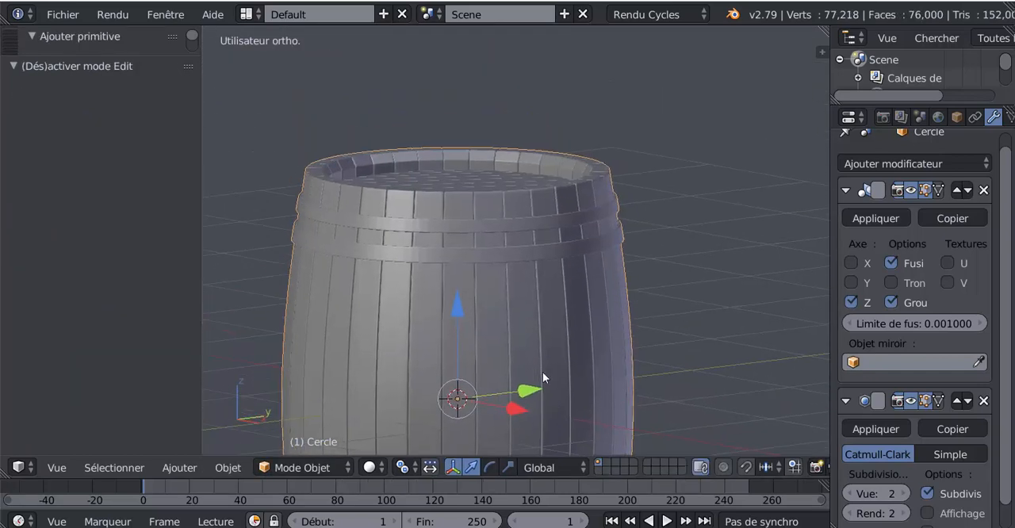
scroll(527, 314, up, 2)
key(Tab)
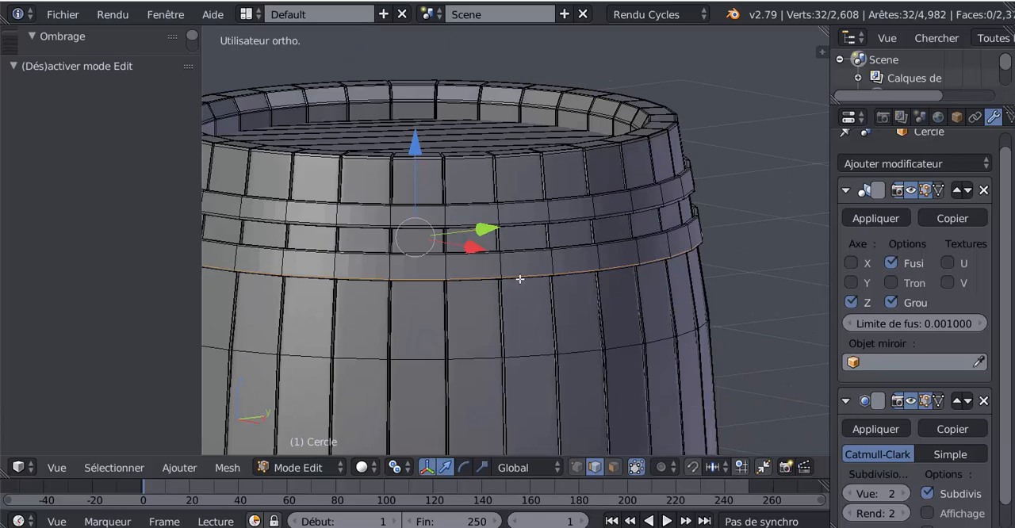
key(Tab)
scroll(519, 288, down, 5)
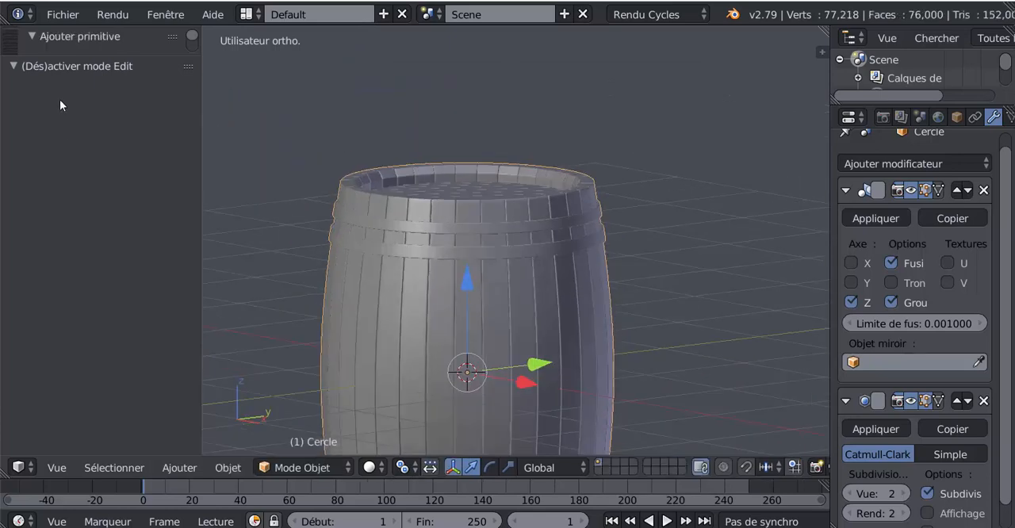
Step: Apply smooth shading to the barrel object
drag(68, 56, 68, 379)
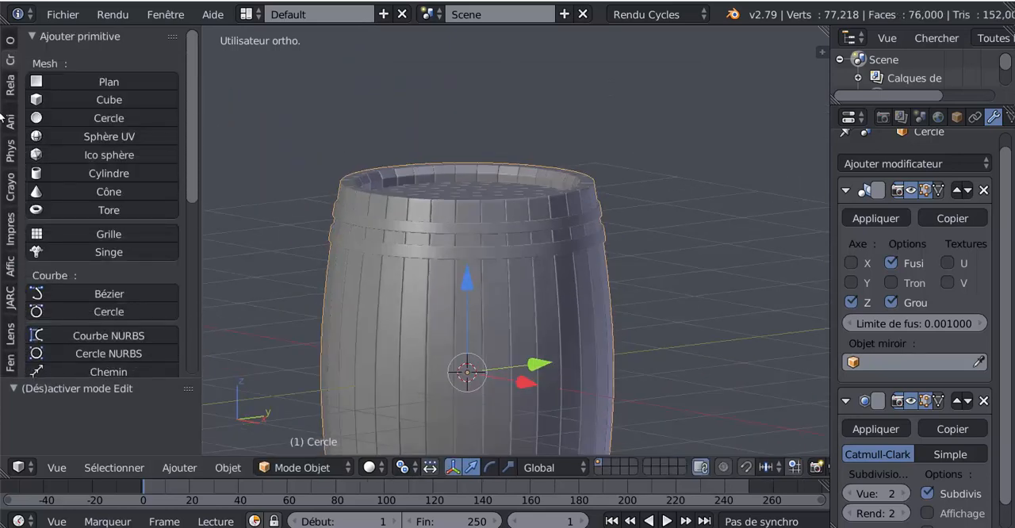
click(8, 41)
click(64, 300)
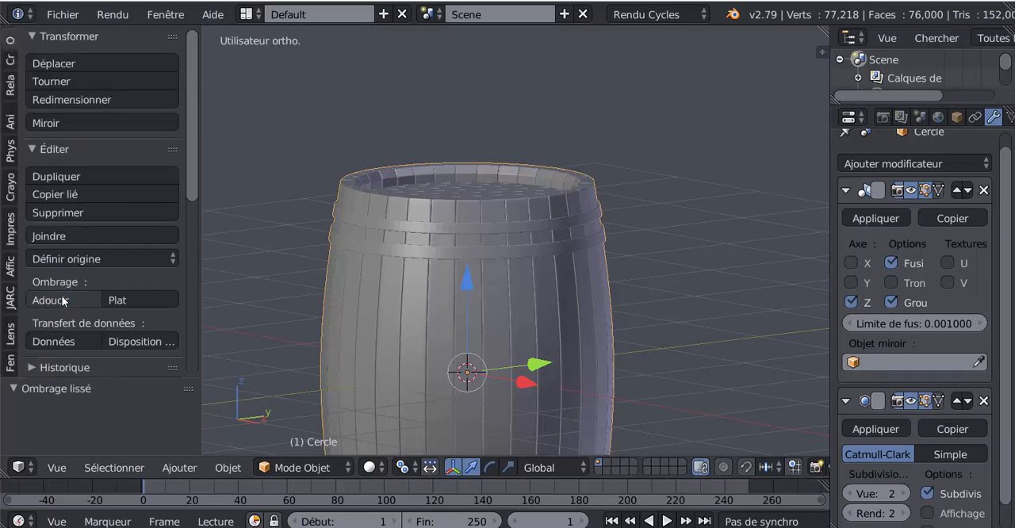
Step: In edit mode and front view, switch to face selection and select the two central outer faces of each hoop
scroll(470, 292, up, 3)
key(Tab)
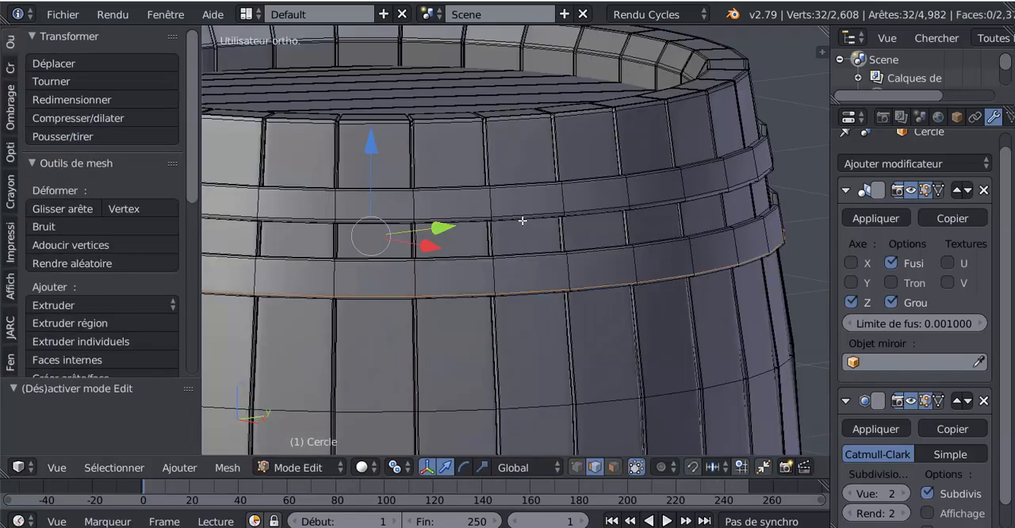
scroll(590, 312, down, 3)
middle_drag(532, 355, 530, 354)
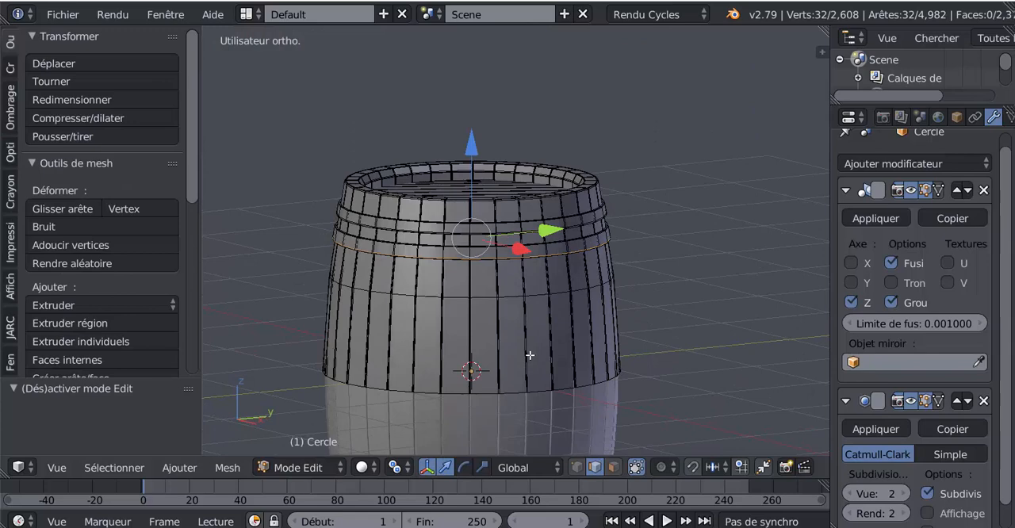
key(KP_1)
scroll(531, 355, up, 5)
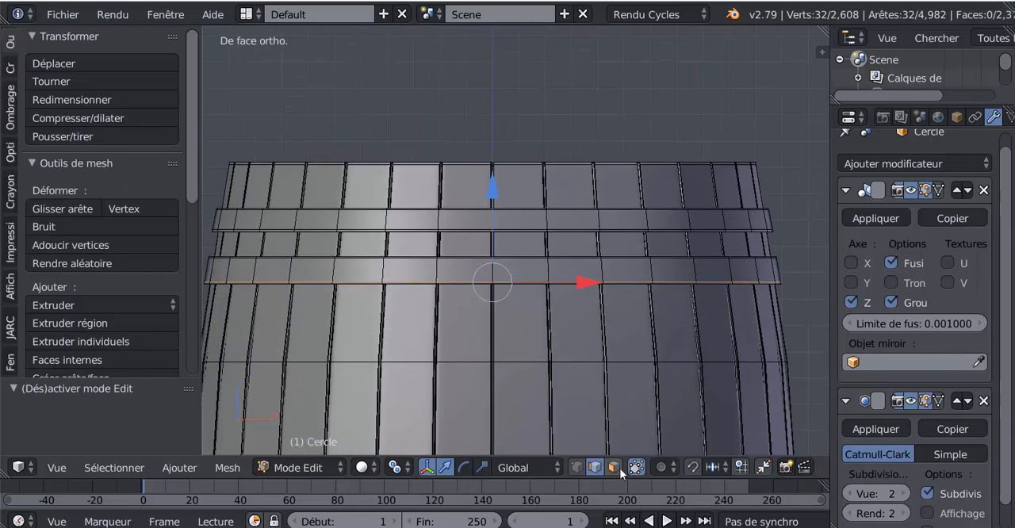
click(619, 468)
click(476, 224)
shift+click(507, 240)
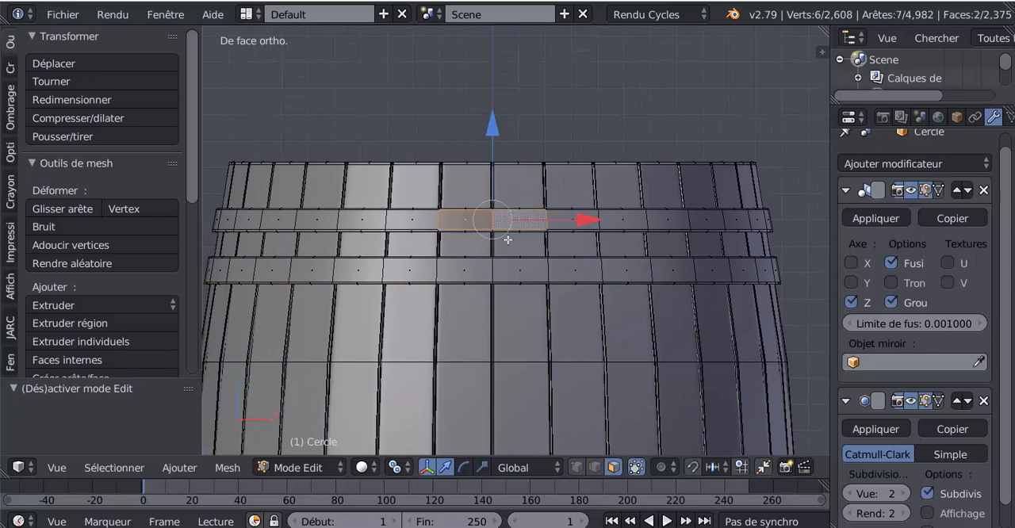
shift+click(509, 267)
shift+click(469, 273)
Step: Inset the four selected hoop faces by about 0.0092, with each face inset individually
scroll(479, 275, up, 3)
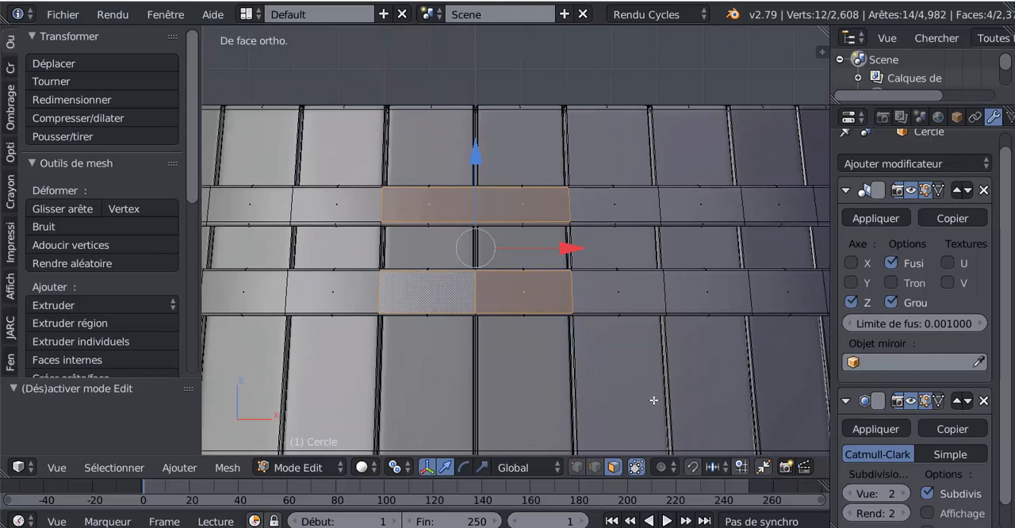
key(i)
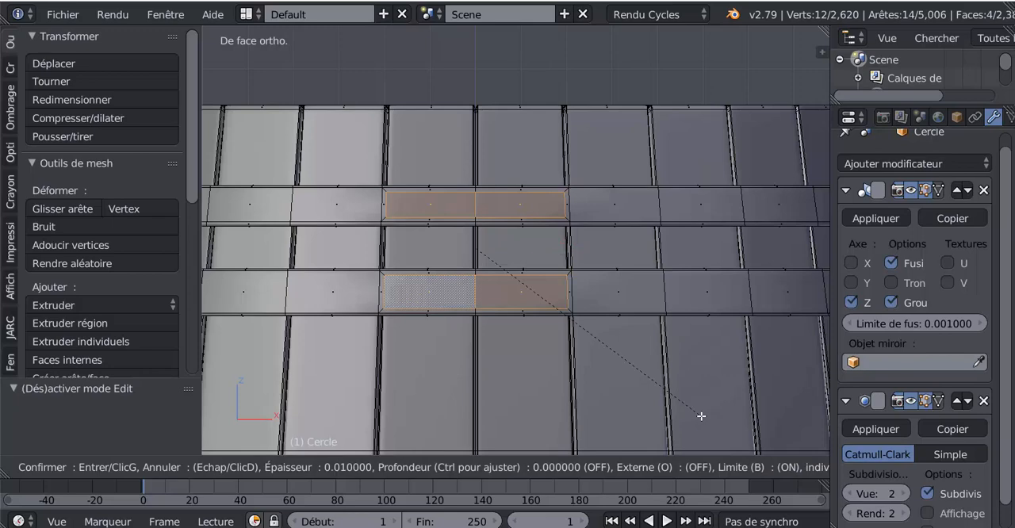
click(702, 415)
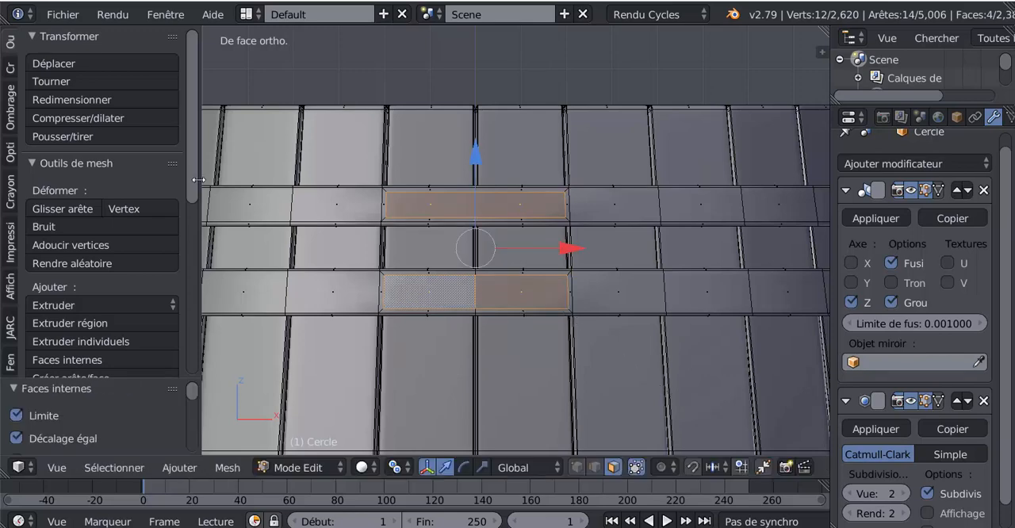
drag(190, 192, 189, 299)
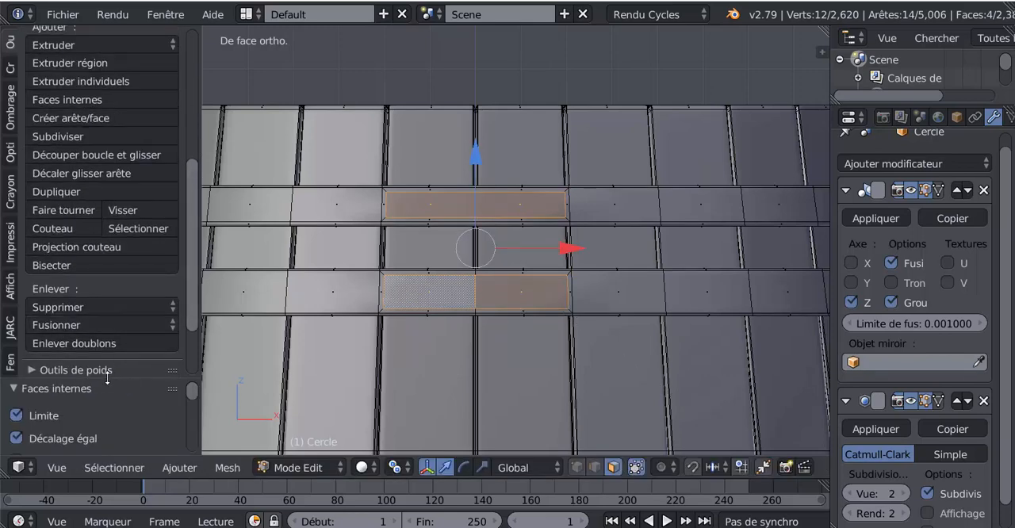
drag(107, 379, 107, 139)
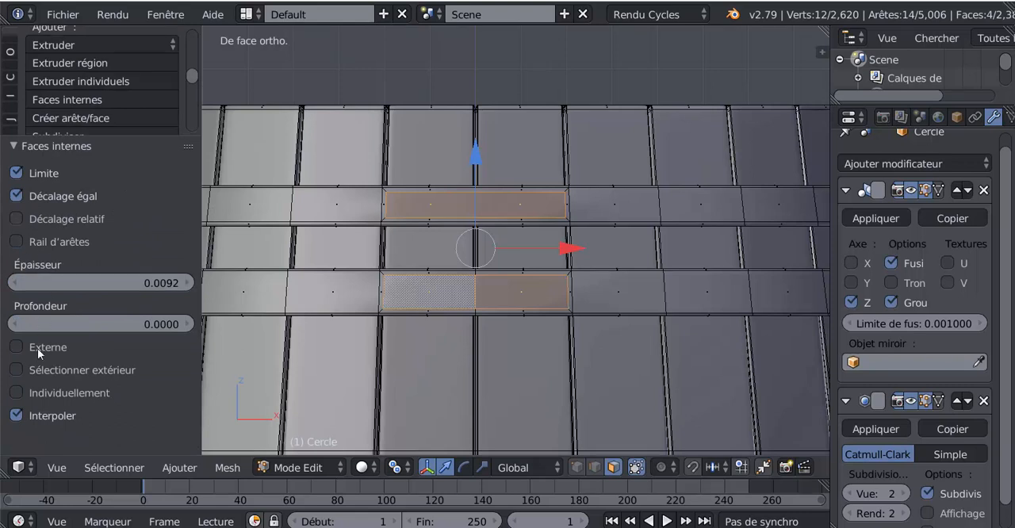
click(16, 393)
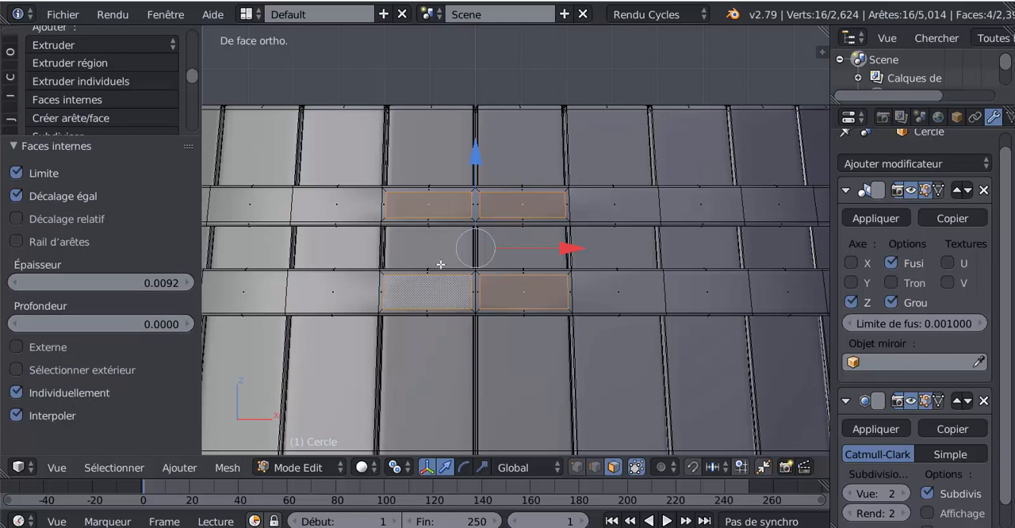
Step: Try scaling the inset faces along X to about 0.377, and undo both the scaling and the inset
scroll(476, 254, up, 2)
scroll(482, 255, down, 2)
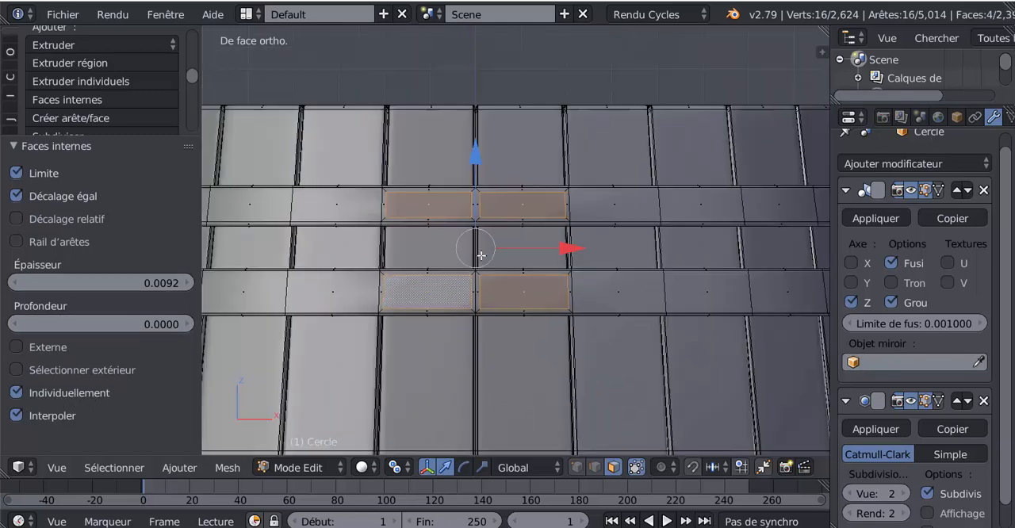
click(482, 467)
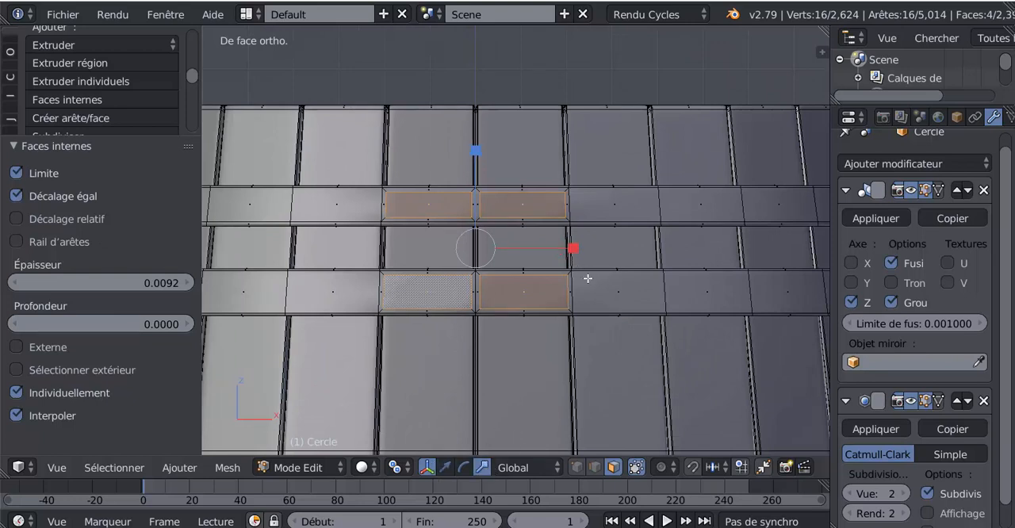
drag(571, 250, 509, 263)
middle_drag(481, 331, 595, 298)
scroll(479, 337, up, 2)
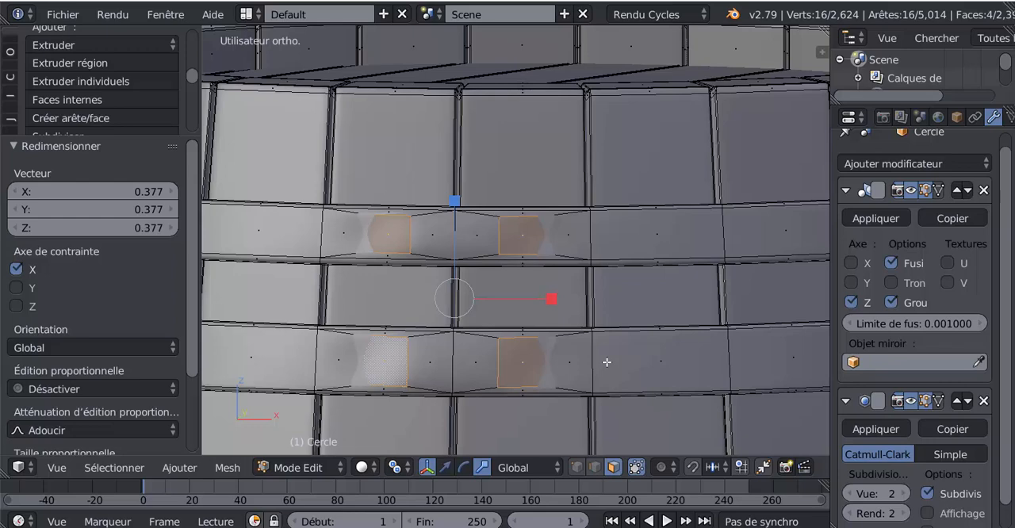
scroll(606, 362, down, 1)
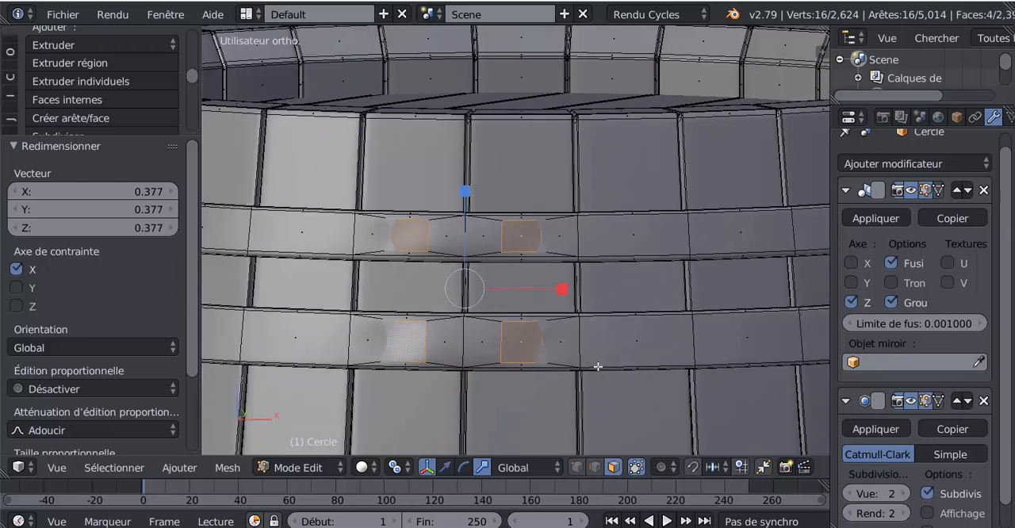
key(ctrl+z)
key(ctrl+z)
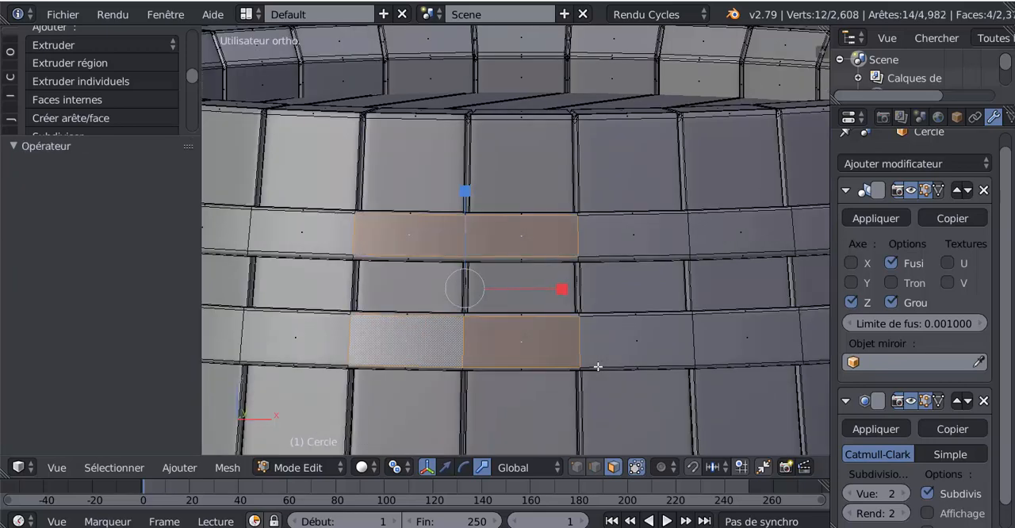
Step: Inset the four selected hoop faces individually with a thickness of about 0.0186
key(i)
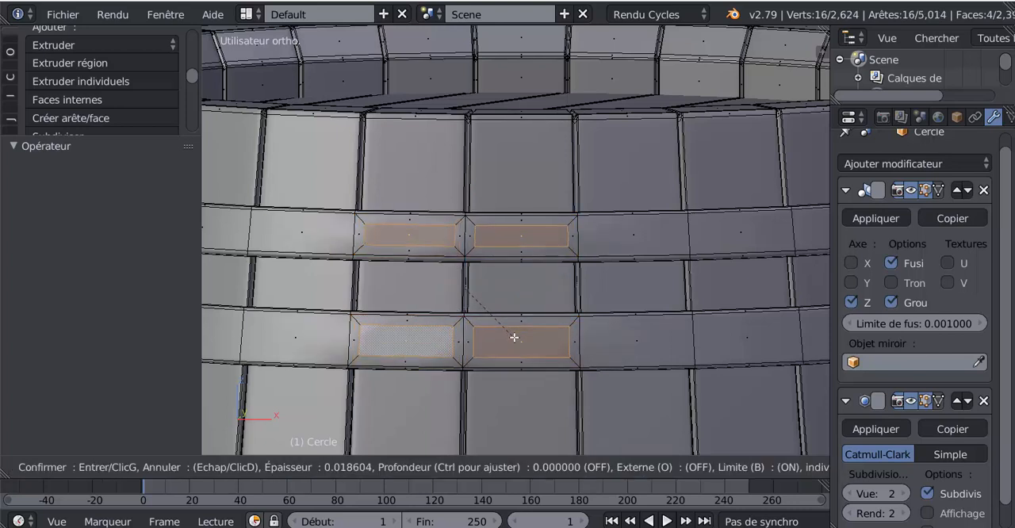
click(514, 337)
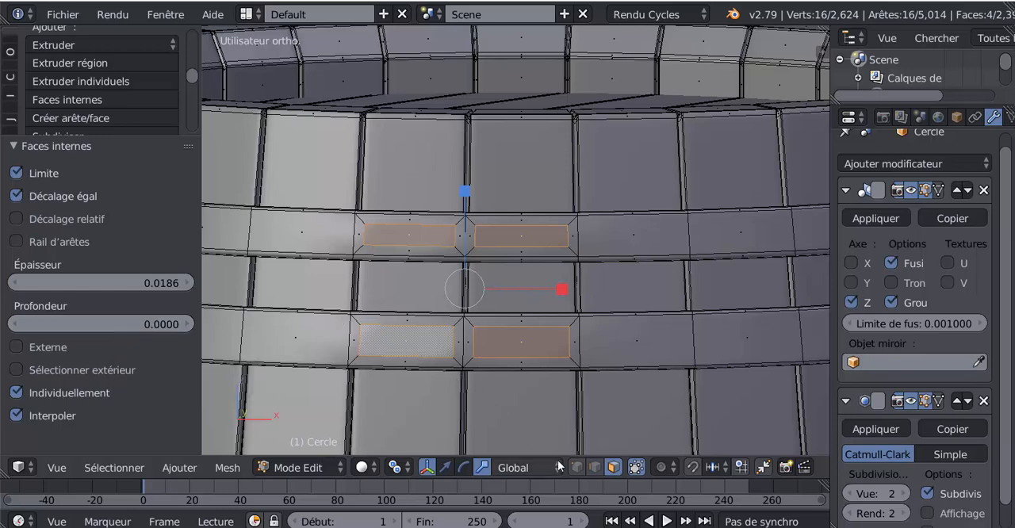
Step: Slide the right vertical edges of the two right-hand inset hoop faces inward with a factor of about -0.297
right_click(568, 235)
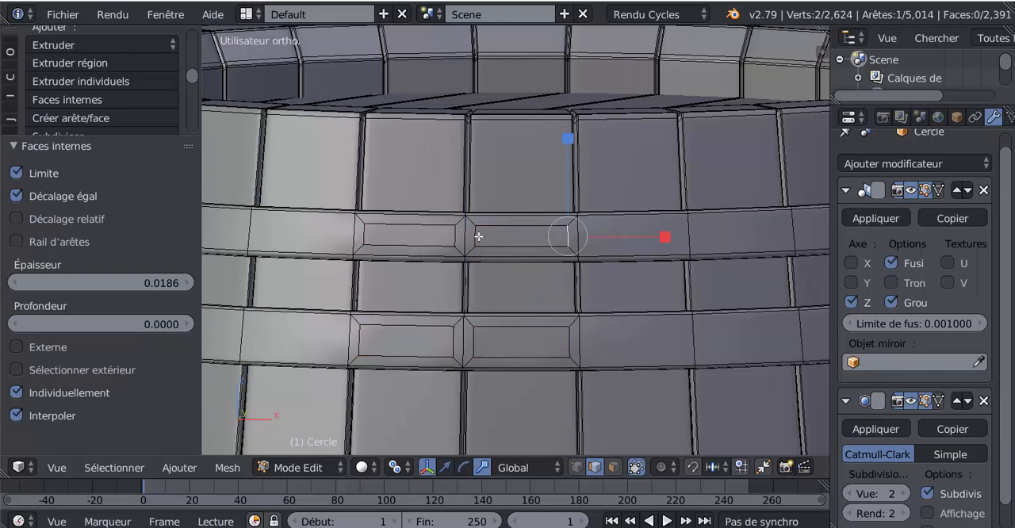
shift+right_click(569, 343)
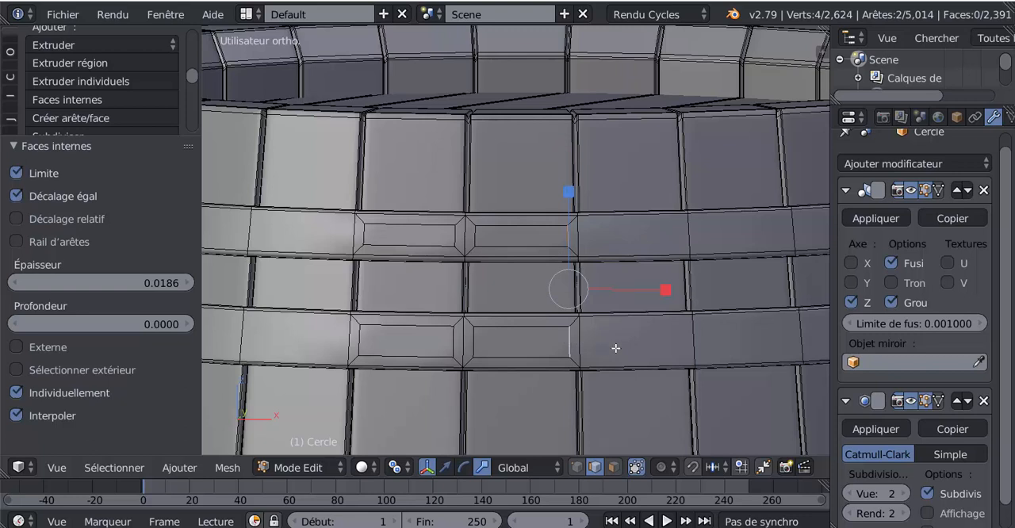
key(g)
key(g)
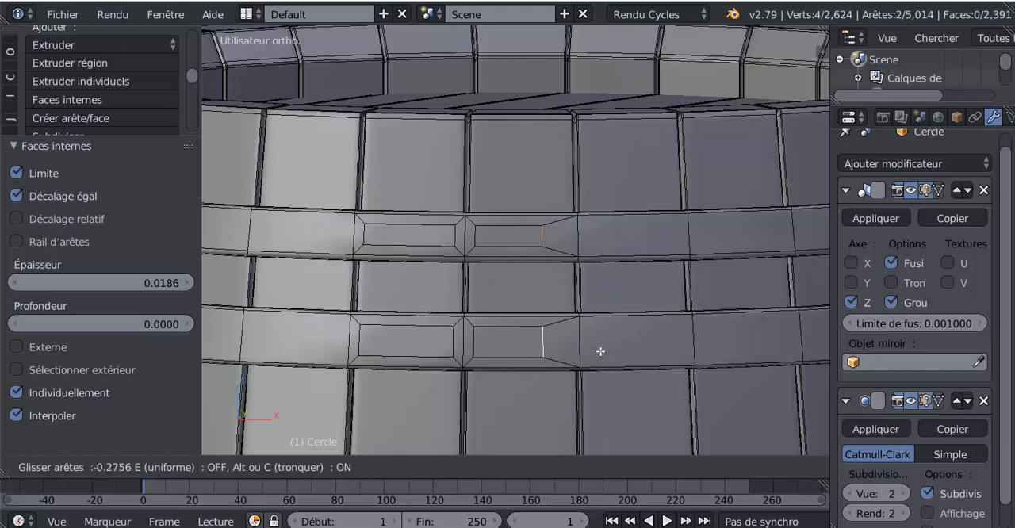
click(600, 352)
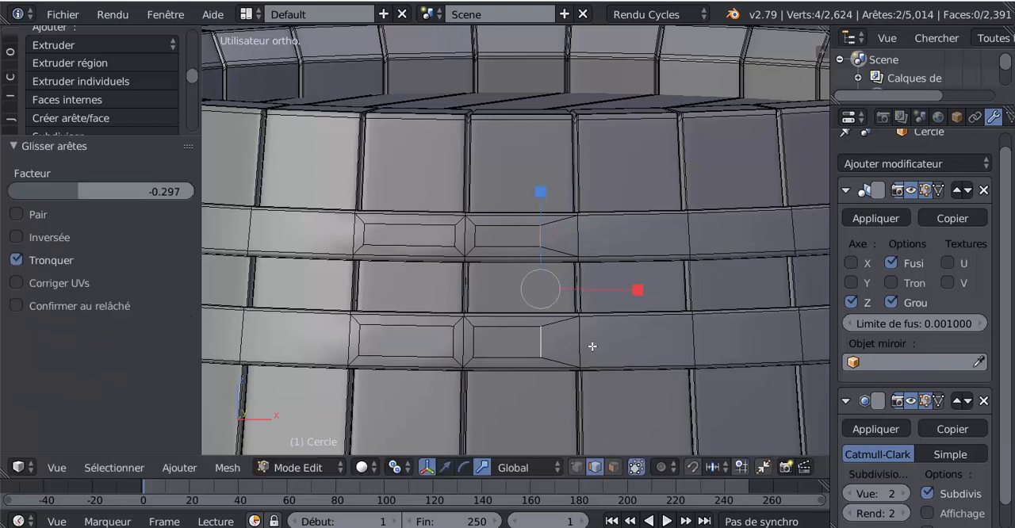
Step: Slide the left vertical edges of the two right-hand inset hoop faces inward with a factor of about -0.554
right_click(480, 236)
shift+right_click(477, 343)
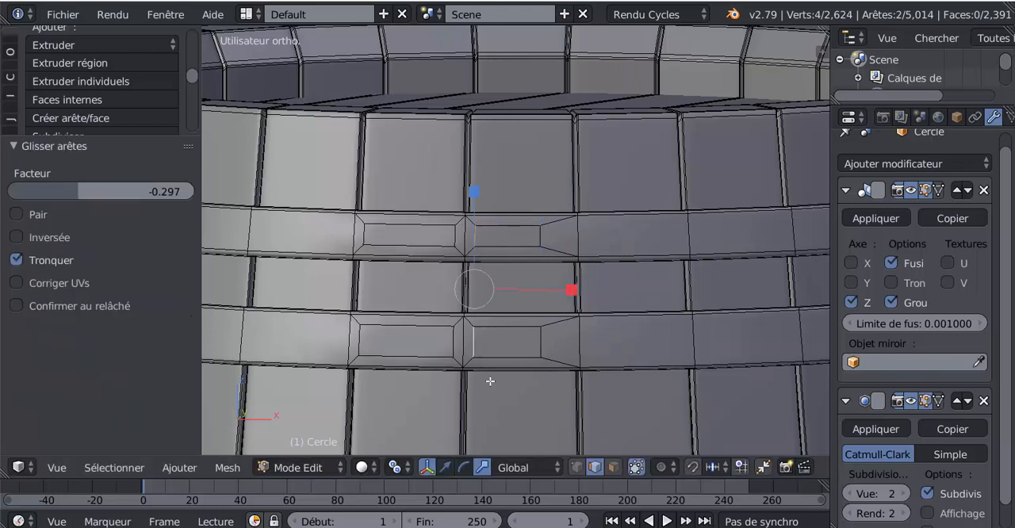
key(g)
key(g)
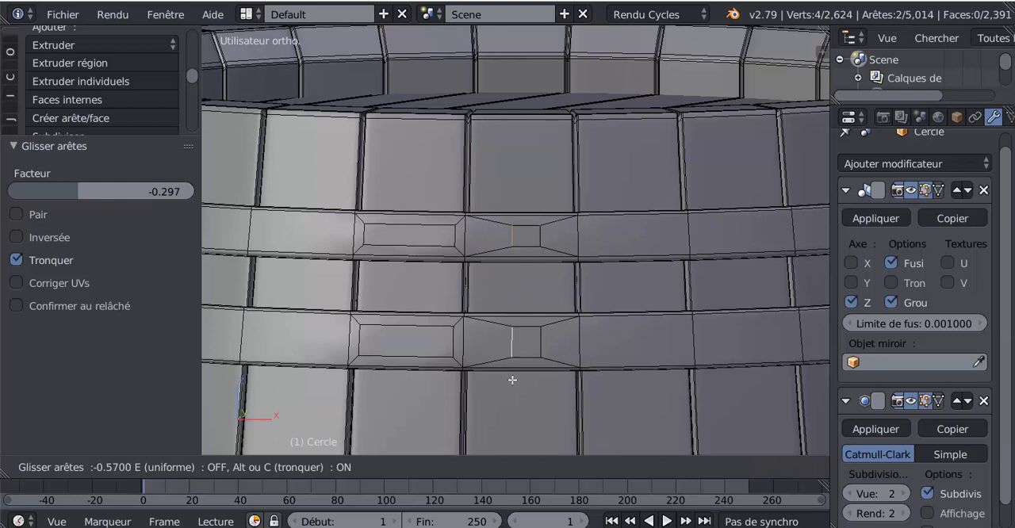
click(513, 381)
Step: Slide the right vertical edges of the two left-hand inset hoop faces inward with a factor of about -0.239
right_click(453, 236)
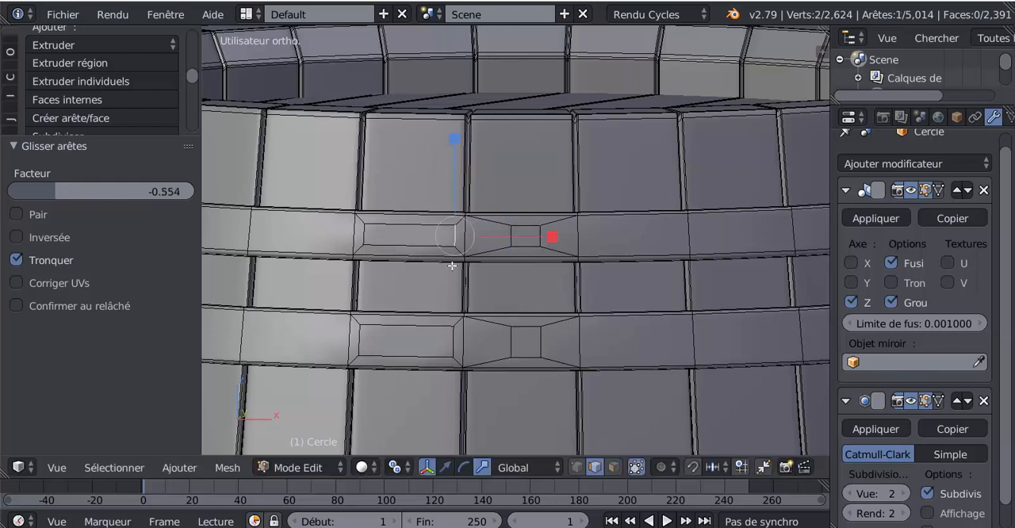
shift+right_click(451, 336)
key(g)
key(g)
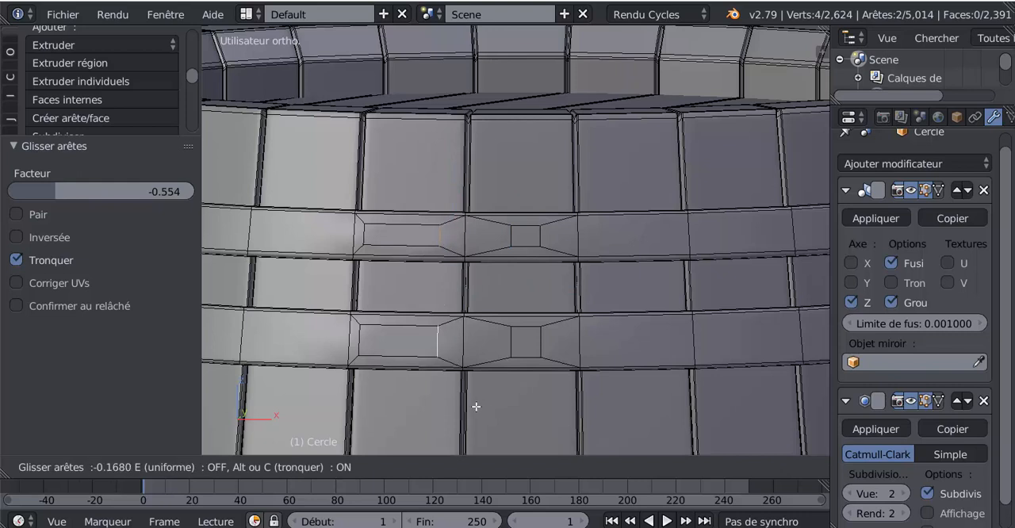
click(483, 406)
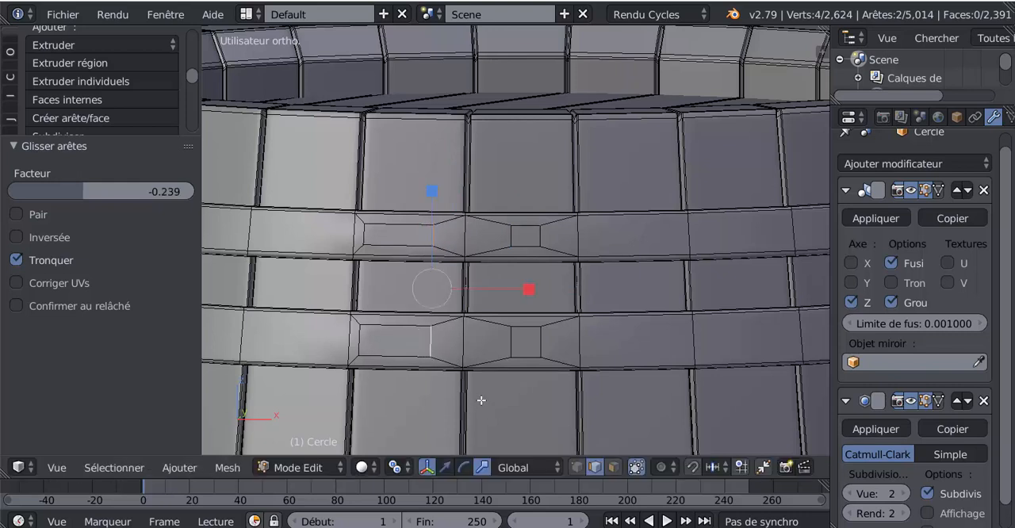
Step: Slide the left vertical edges of the two left-hand inset hoop faces inward with a factor of about -0.514
right_click(370, 234)
shift+right_click(364, 336)
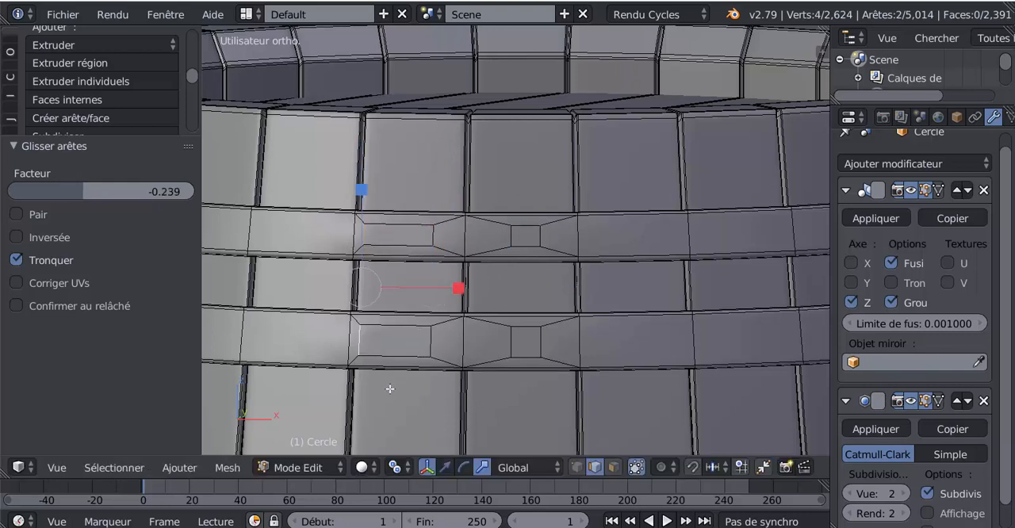
key(g)
key(g)
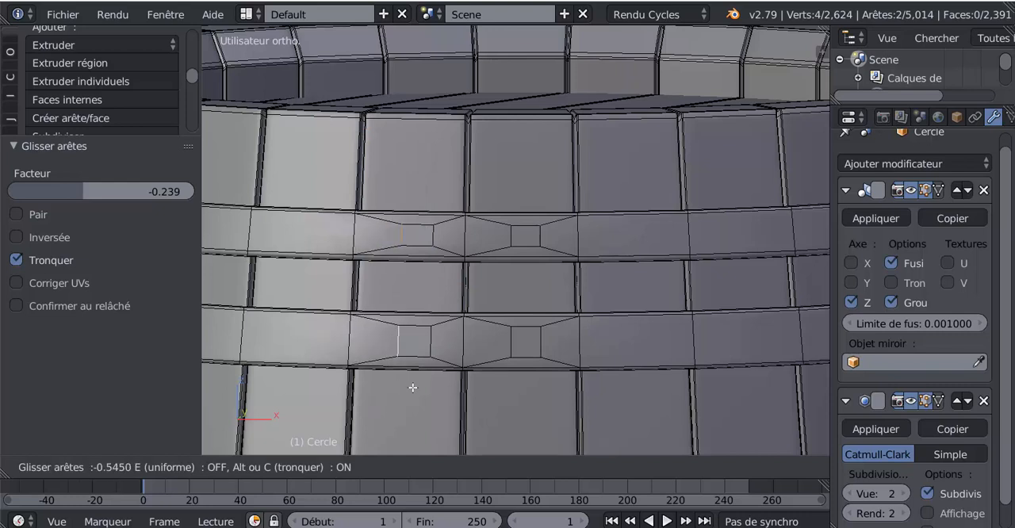
click(411, 388)
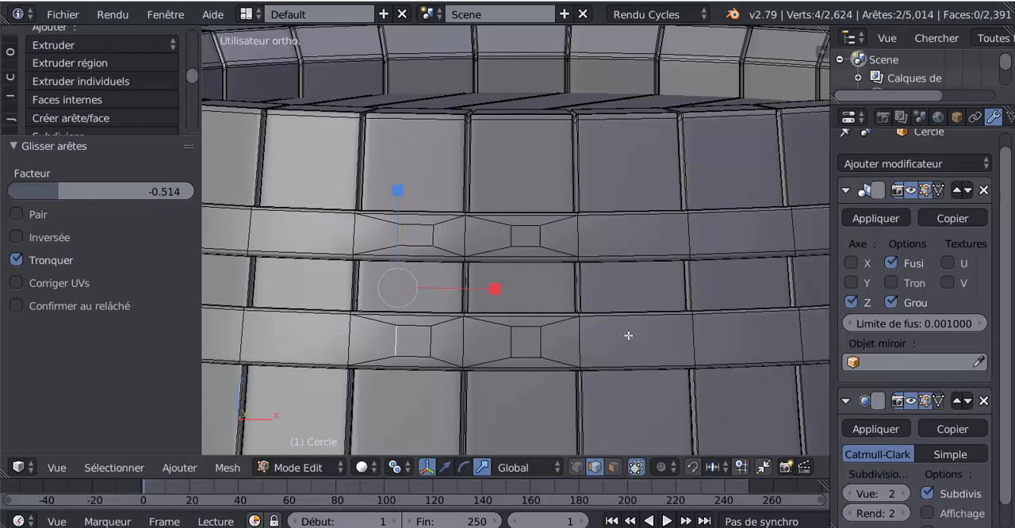
Step: Select all linked geometry of the lower hoop and scale it along Z to about 0.85
scroll(628, 335, down, 2)
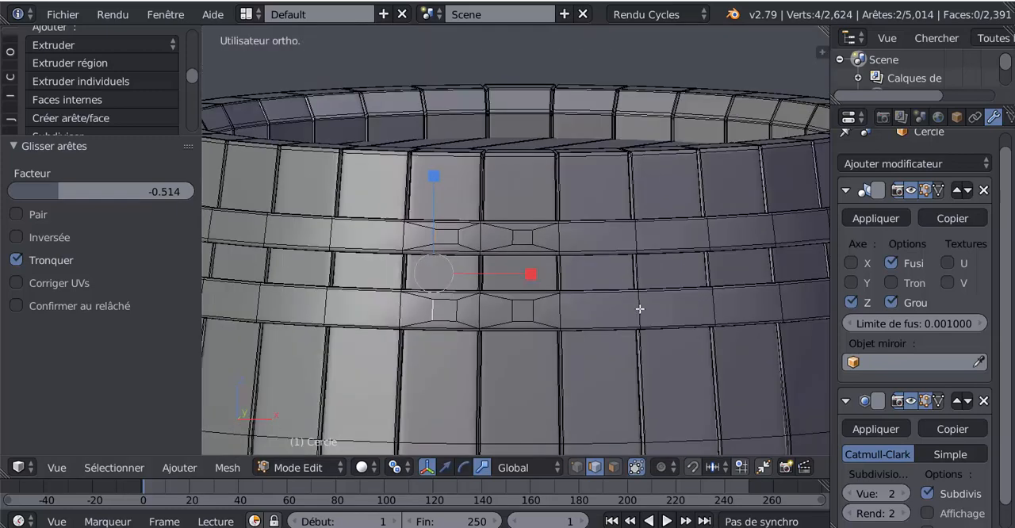
right_click(640, 309)
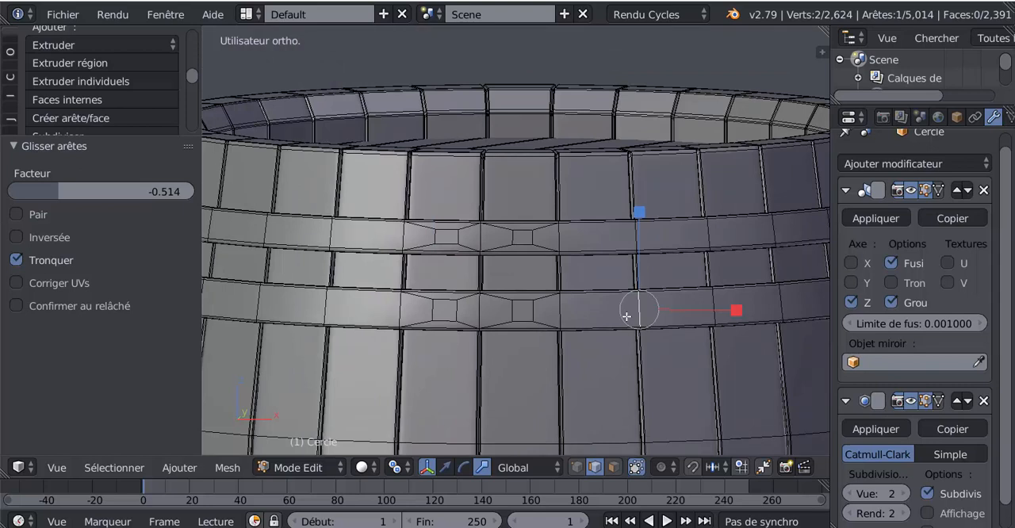
key(ctrl+l)
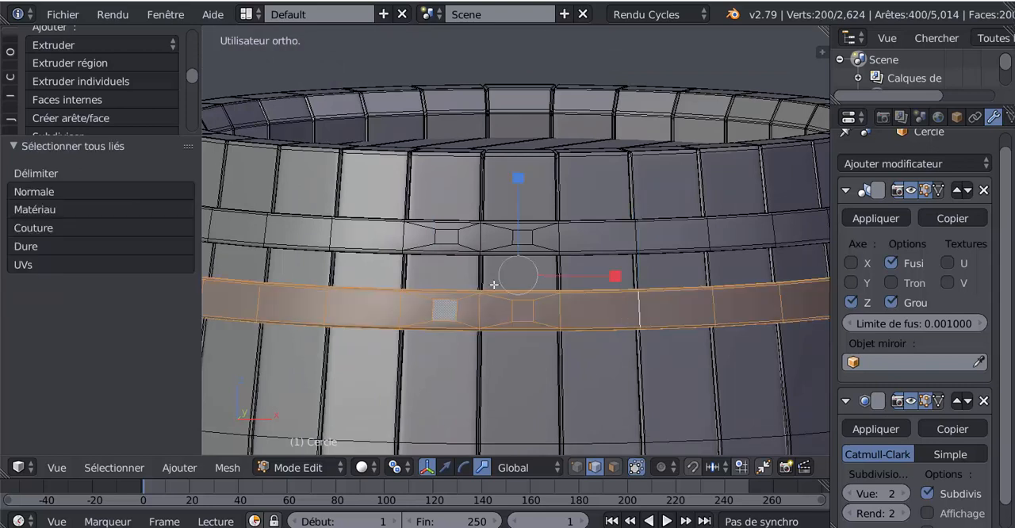
key(s)
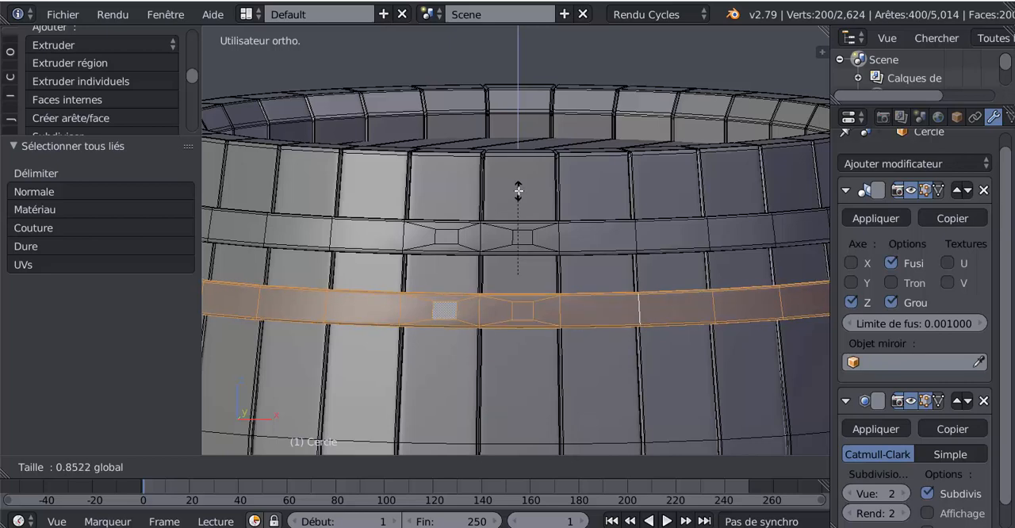
click(518, 195)
key(Tab)
key(Tab)
scroll(509, 300, up, 1)
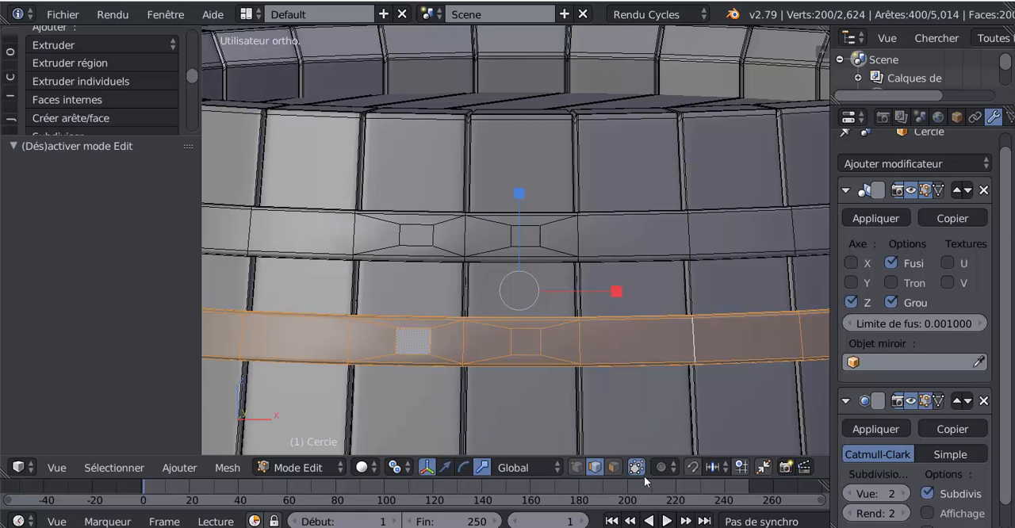
Step: In face selection mode, select the four small inset faces on the hoops and subdivide them with one cut
click(613, 467)
right_click(523, 339)
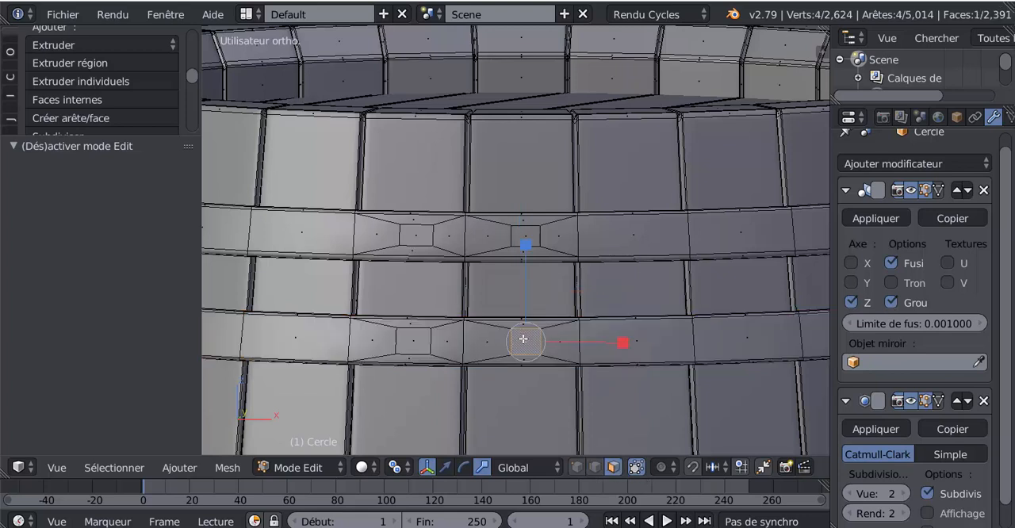
shift+right_click(422, 340)
shift+right_click(419, 239)
shift+right_click(514, 230)
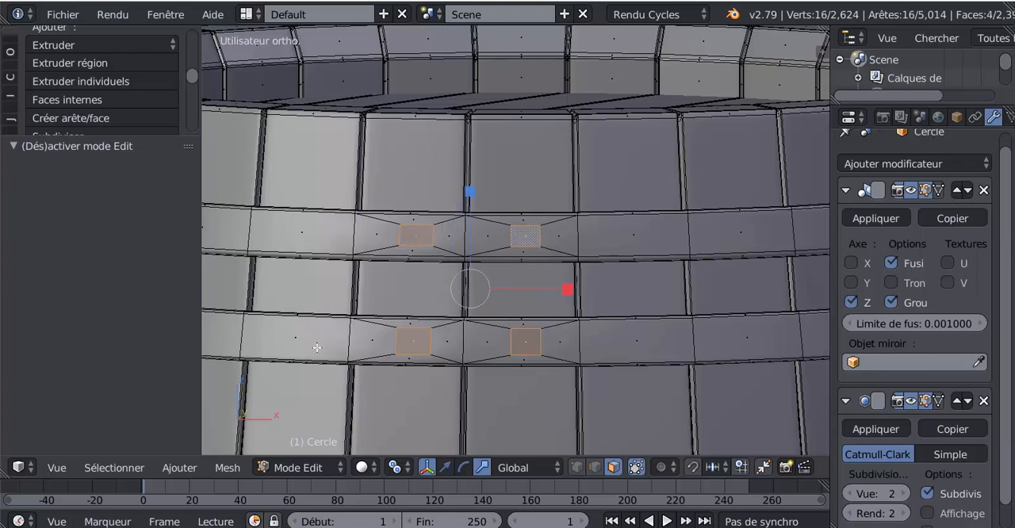
drag(87, 135, 94, 365)
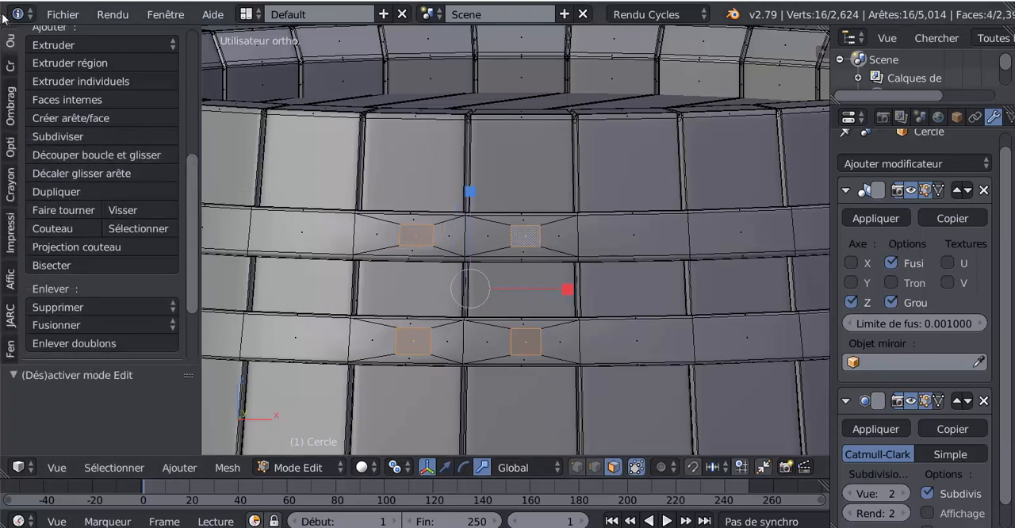
click(58, 136)
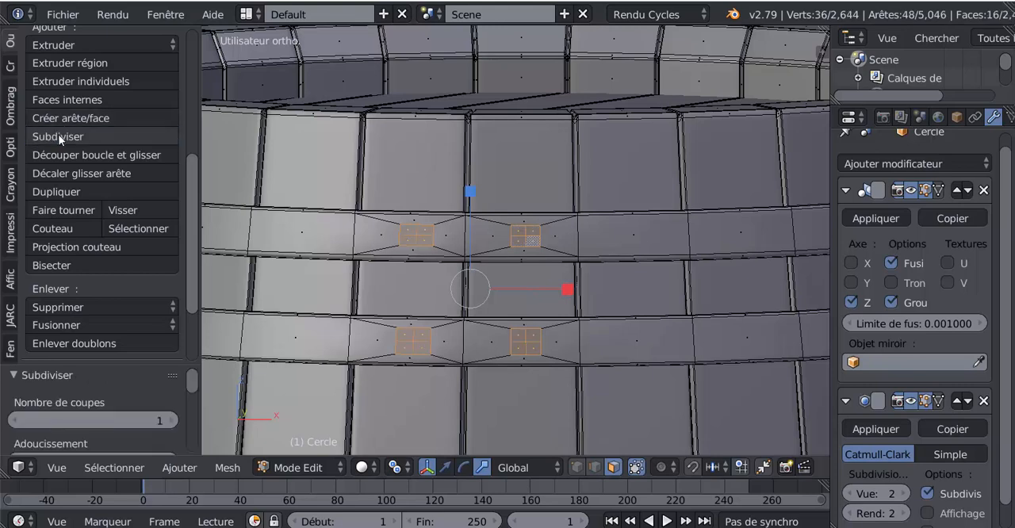
Step: Turn the four subdivided face patches into circles with the LoopTools Circle operation
drag(199, 315, 191, 346)
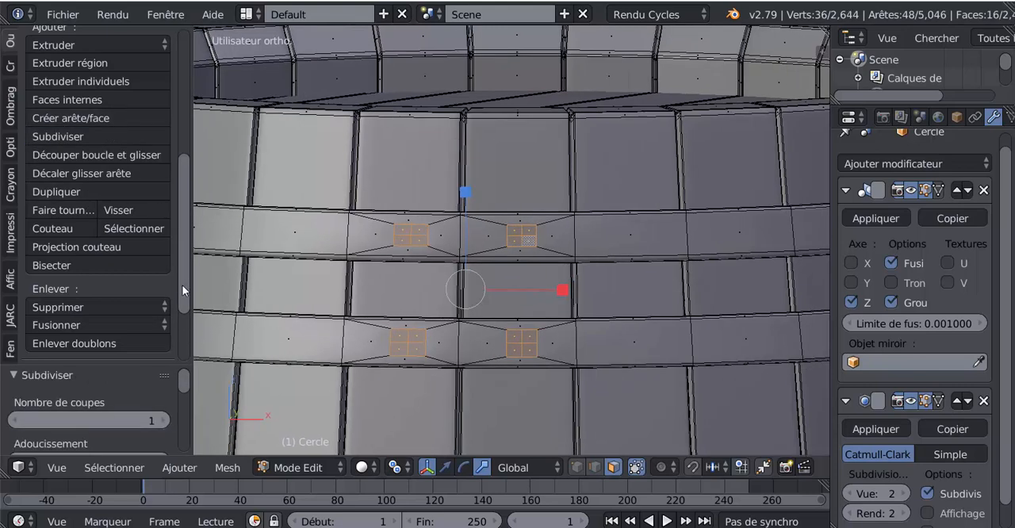
drag(183, 285, 183, 362)
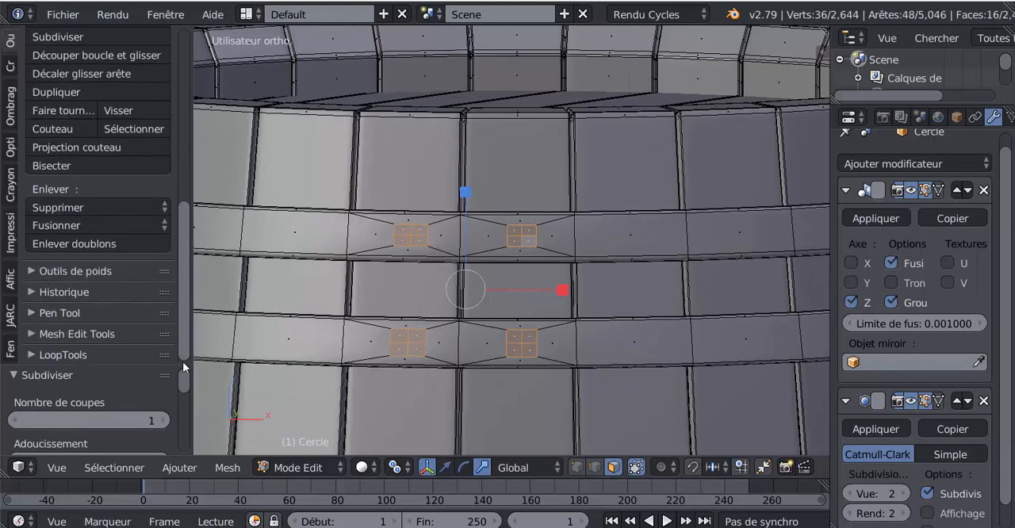
click(68, 355)
drag(184, 272, 184, 354)
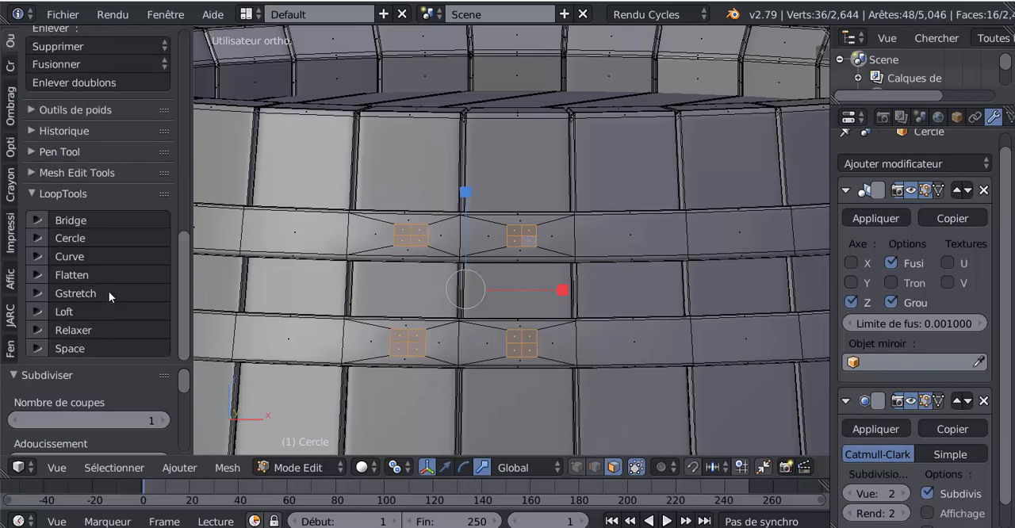
click(80, 234)
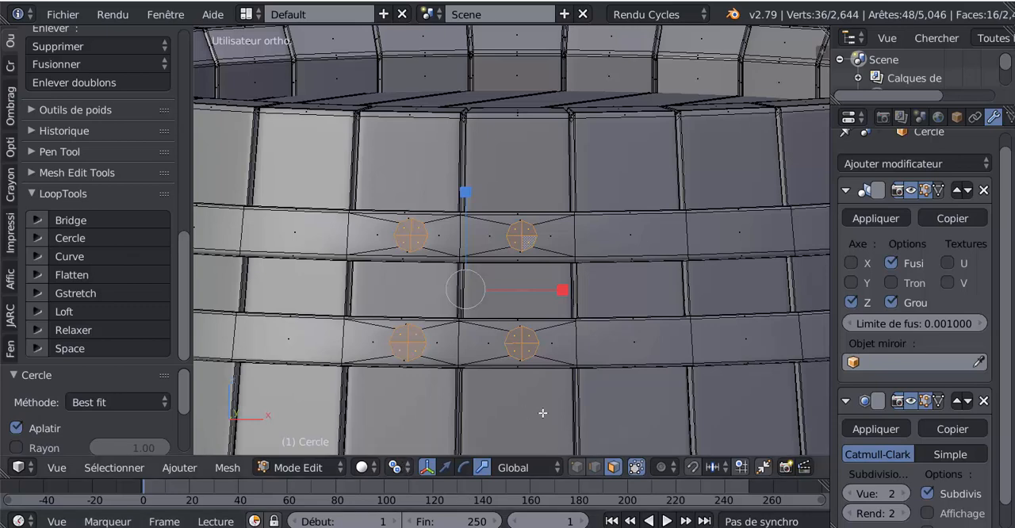
Step: Select the four faces of the lower hoop's left circle and scale them to about 0.943
scroll(524, 303, up, 1)
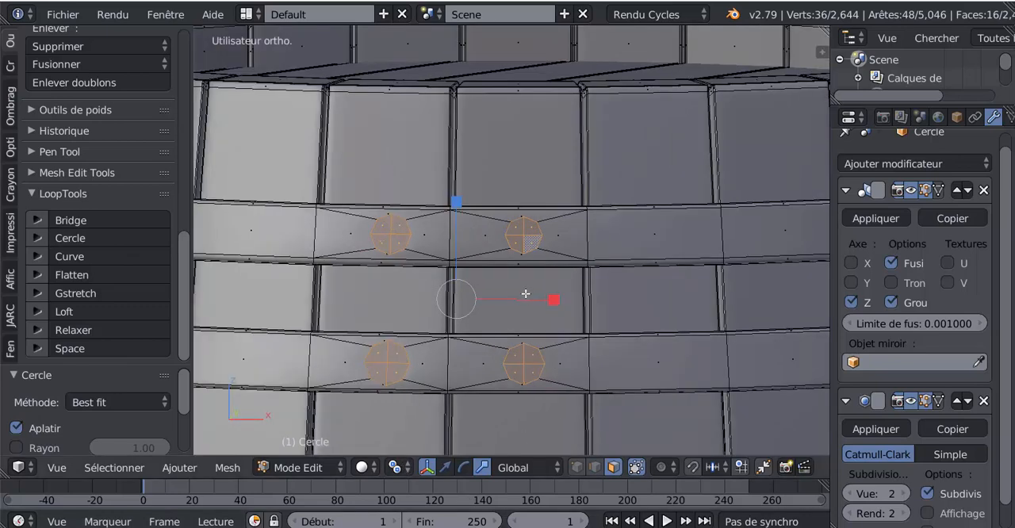
click(390, 357)
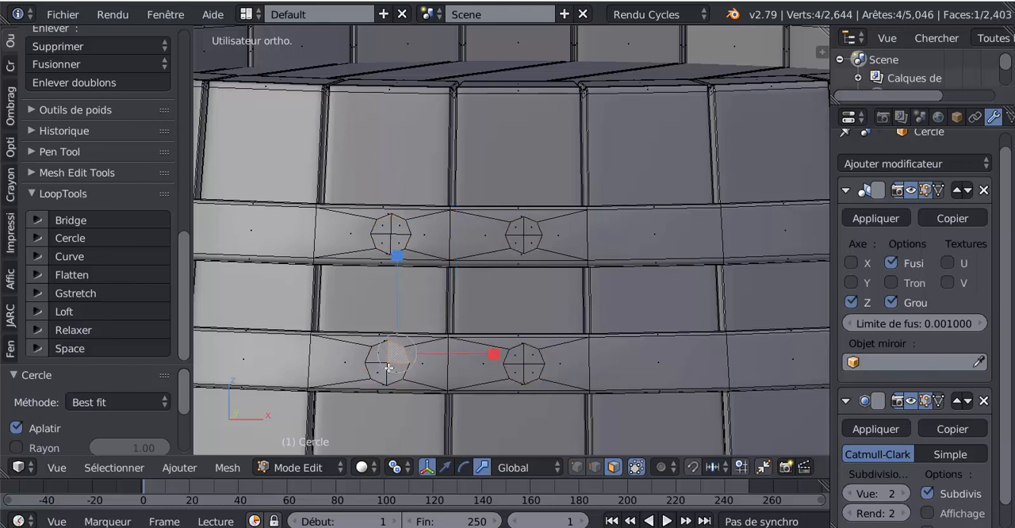
key(s)
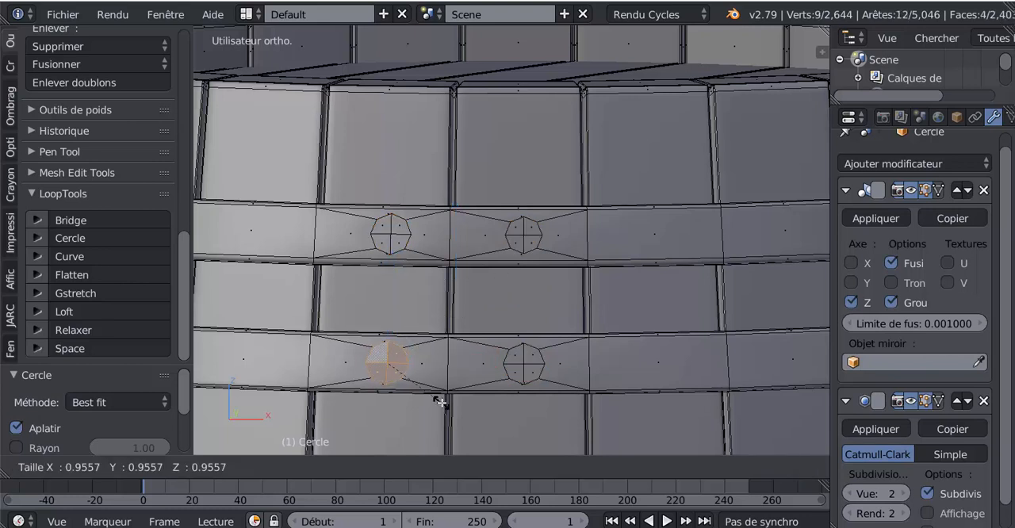
click(441, 400)
Step: Select the four faces of the upper hoop's right circle and scale them to about 1.142
click(521, 228)
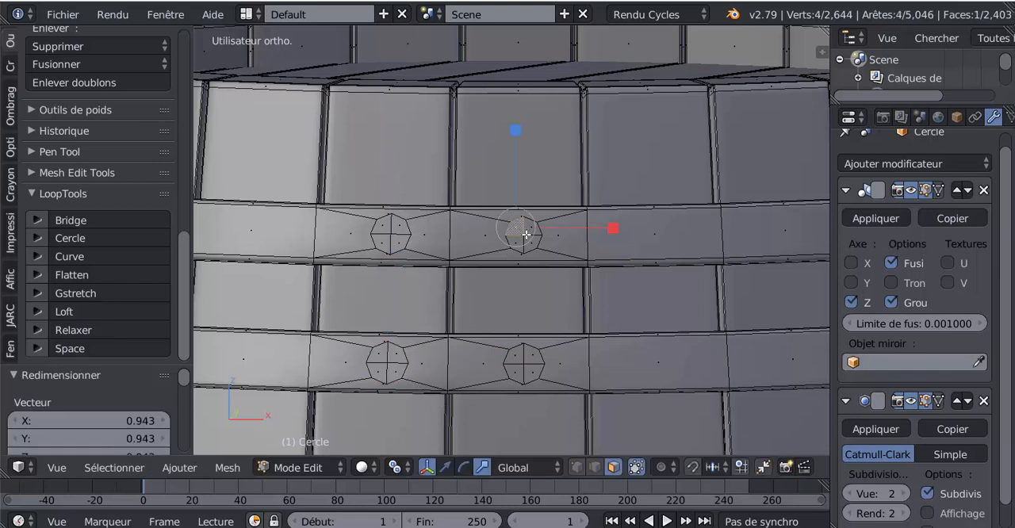
shift+right_click(531, 230)
shift+right_click(531, 242)
shift+right_click(515, 242)
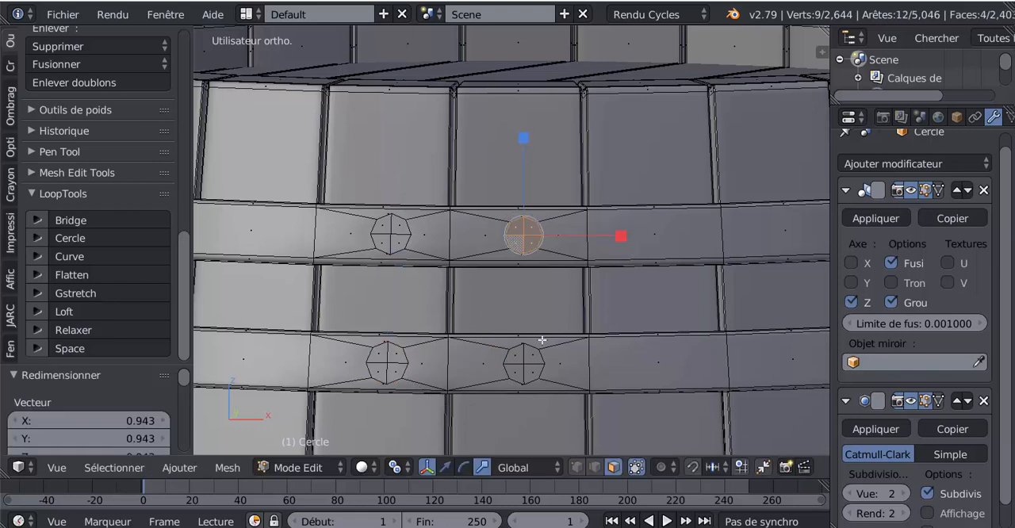
key(s)
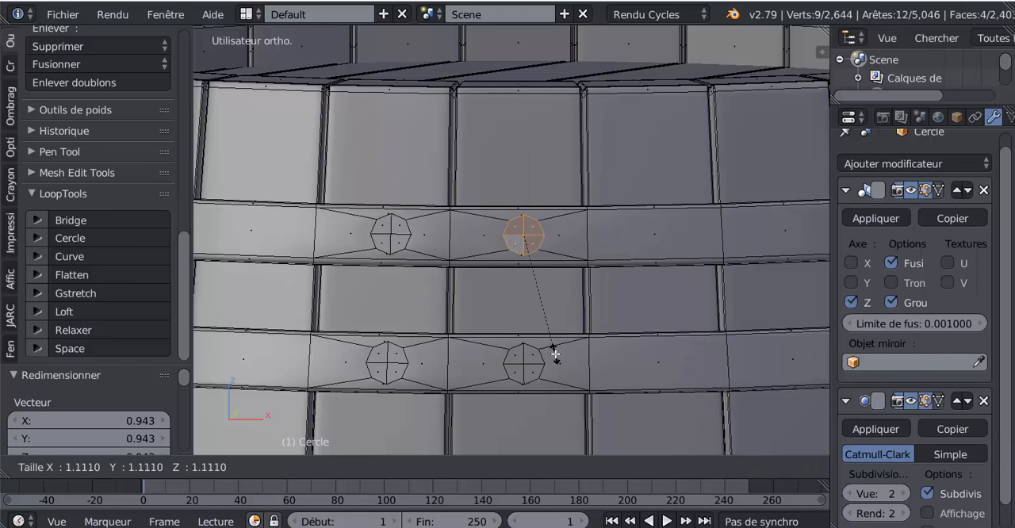
click(556, 356)
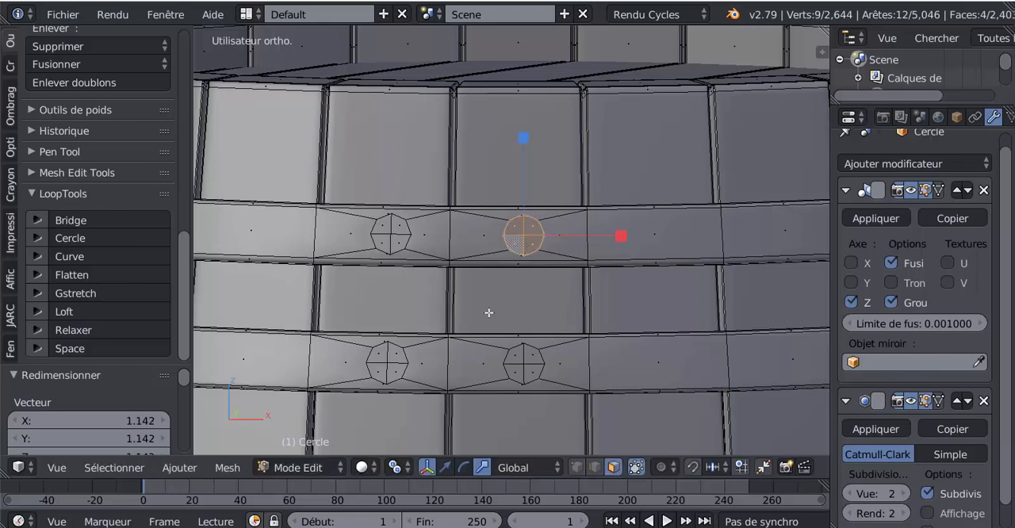
Step: Add the other three circular patches to the selection so all four circles on the two hoops are selected
shift+right_click(386, 232)
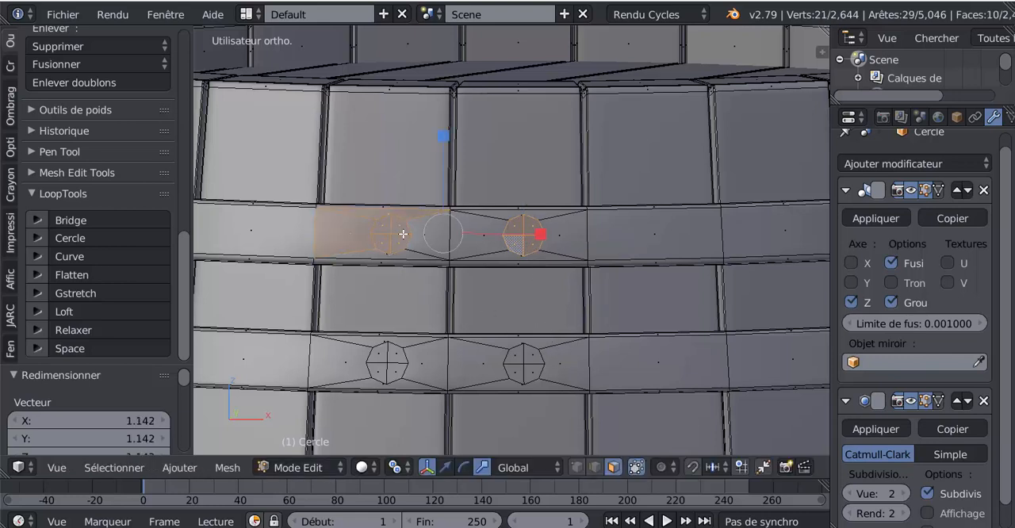
key(ctrl+z)
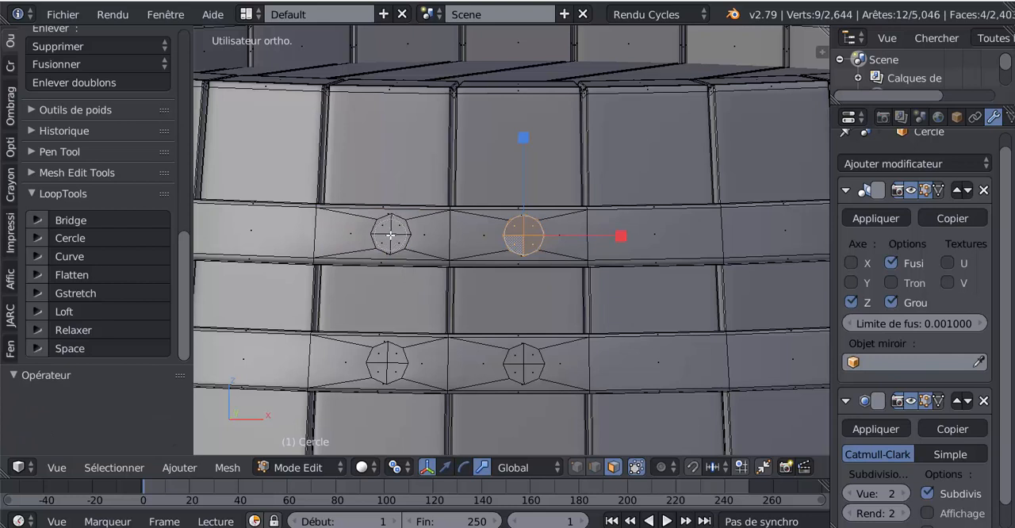
key(l)
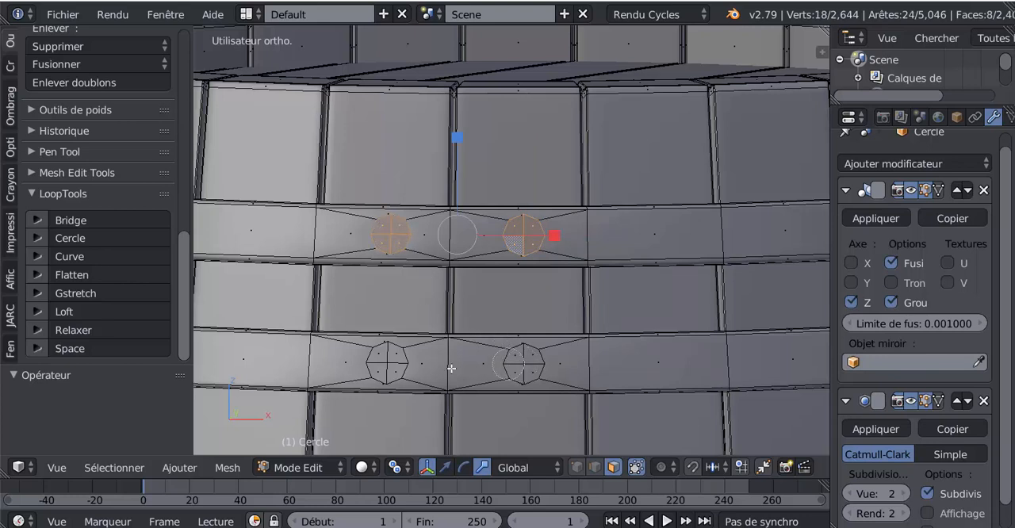
key(l)
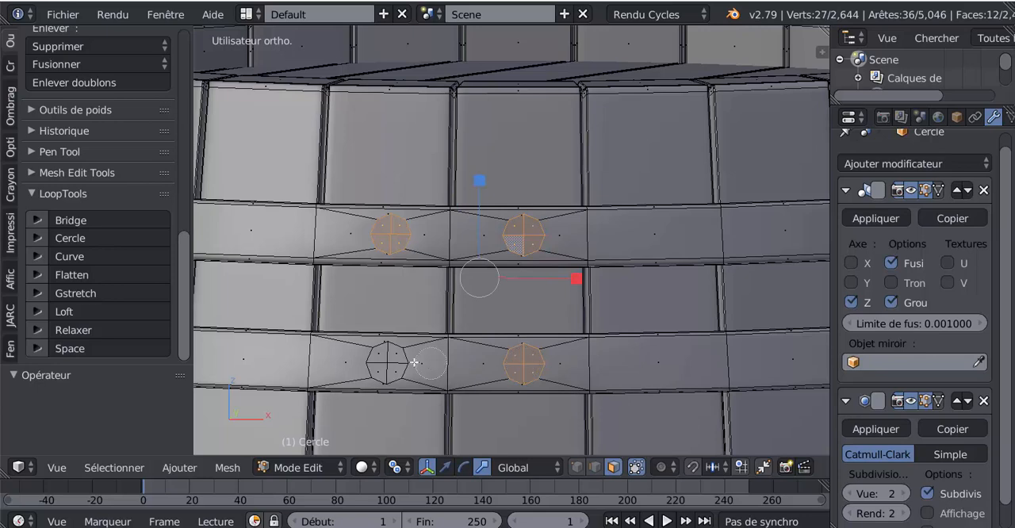
key(l)
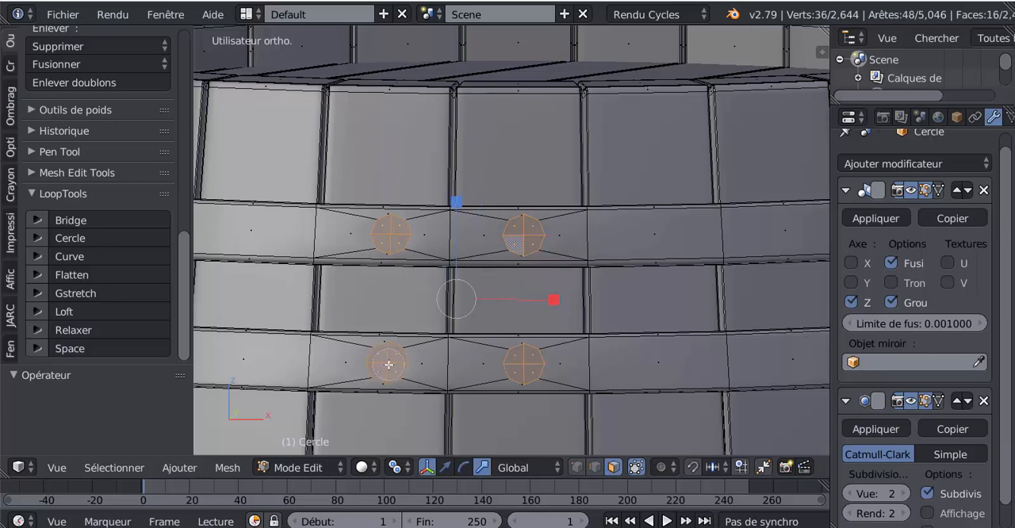
scroll(555, 353, up, 1)
shift+middle_drag(601, 362, 618, 308)
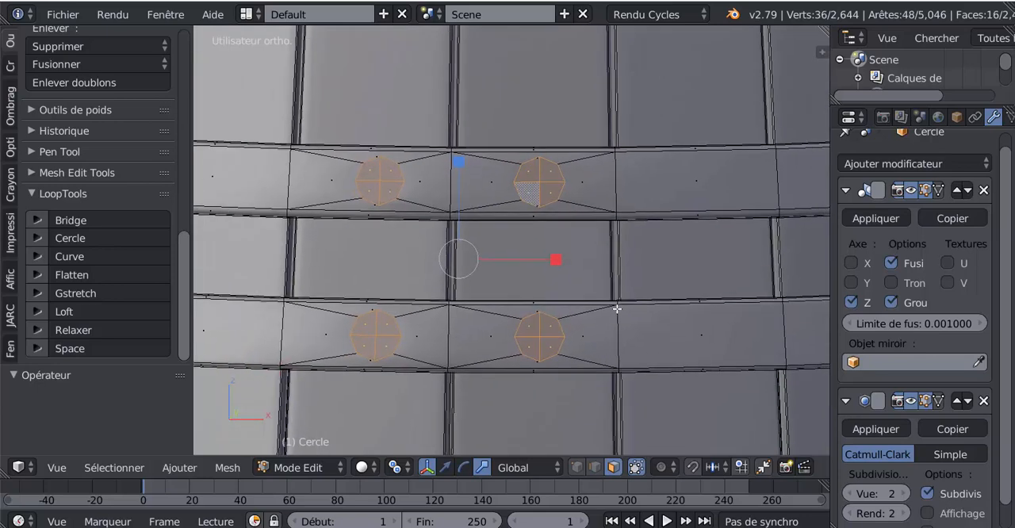
Step: Extrude the four circular patches in place and scale the new faces to about 0.91
key(e)
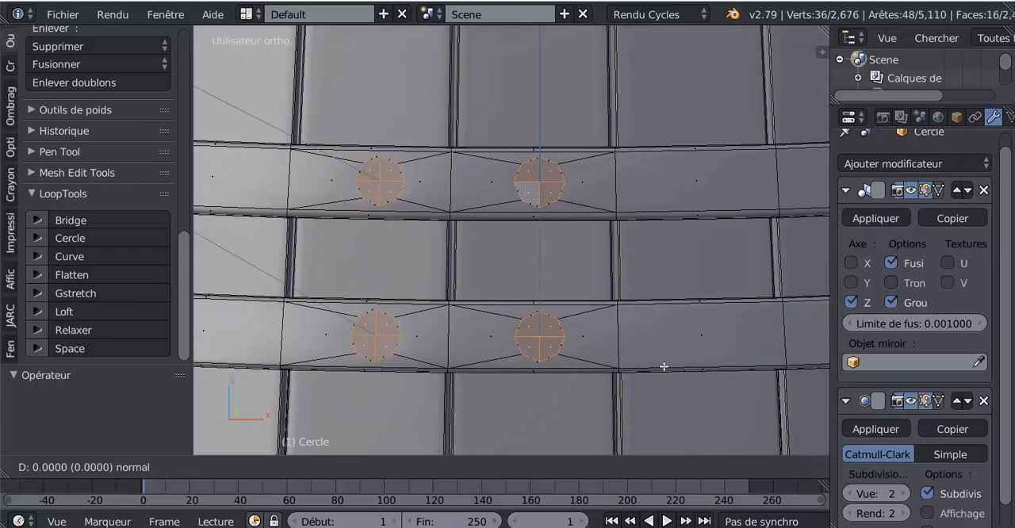
key(Escape)
key(s)
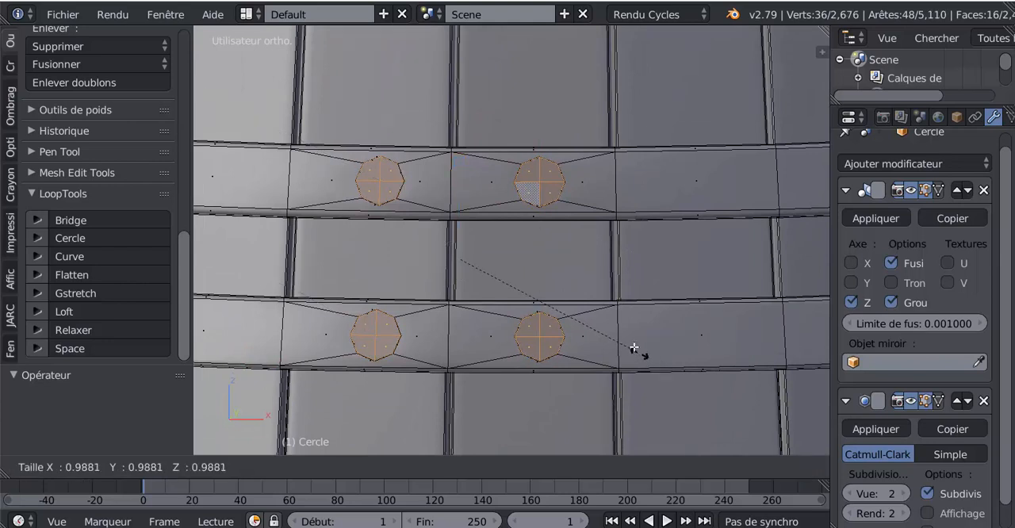
click(559, 309)
Step: Set the transform orientation to Normal and switch the manipulator to translation
middle_drag(519, 343, 644, 259)
scroll(475, 346, down, 4)
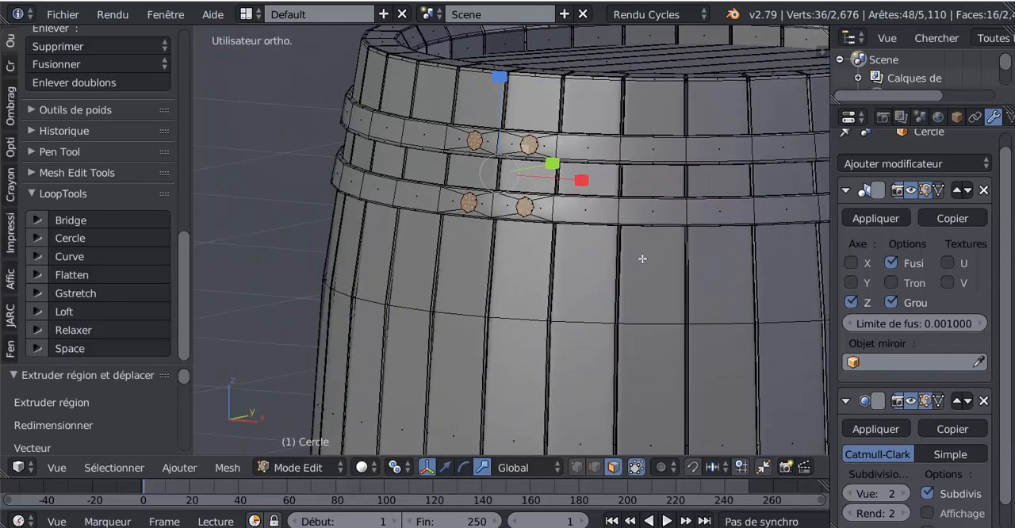
click(516, 471)
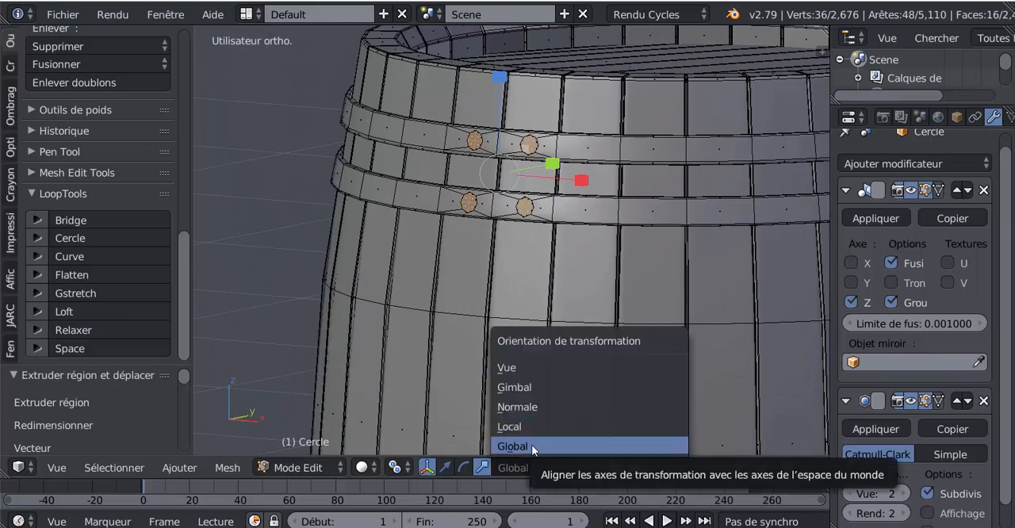
click(527, 407)
scroll(496, 350, down, 5)
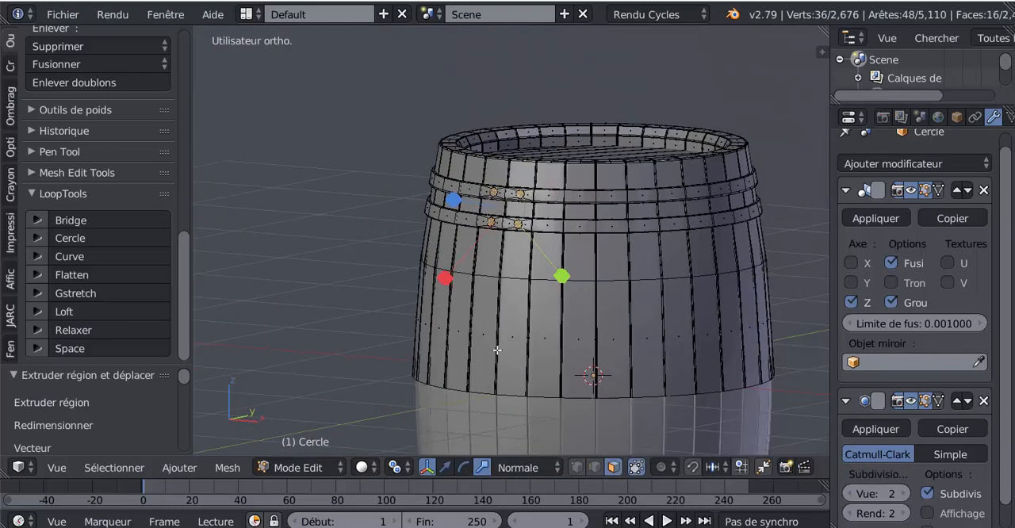
middle_drag(497, 350, 555, 316)
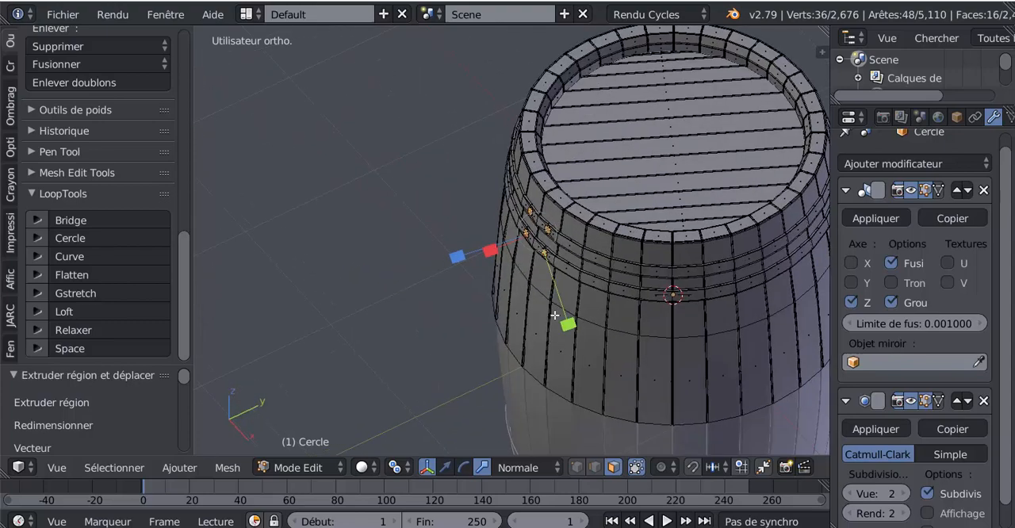
scroll(555, 315, up, 4)
scroll(557, 281, up, 2)
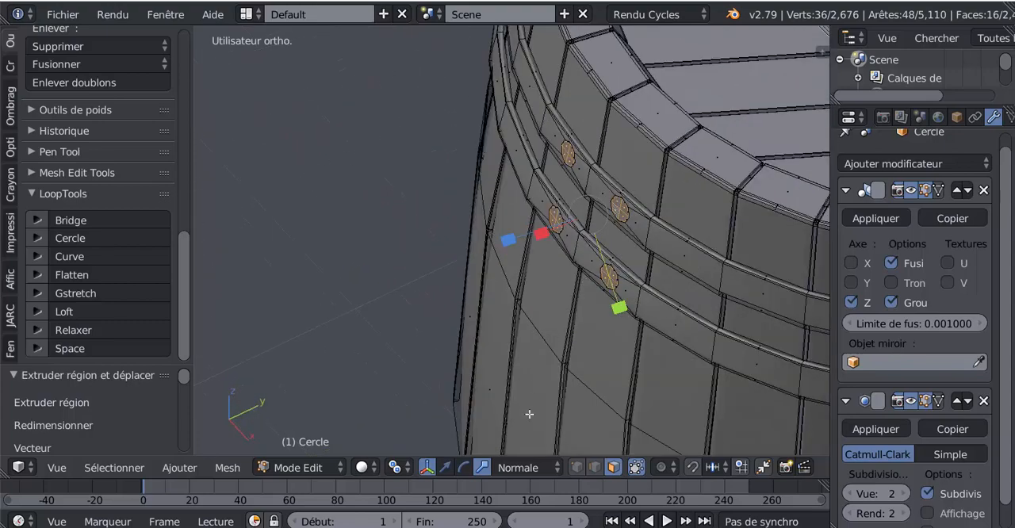
click(446, 470)
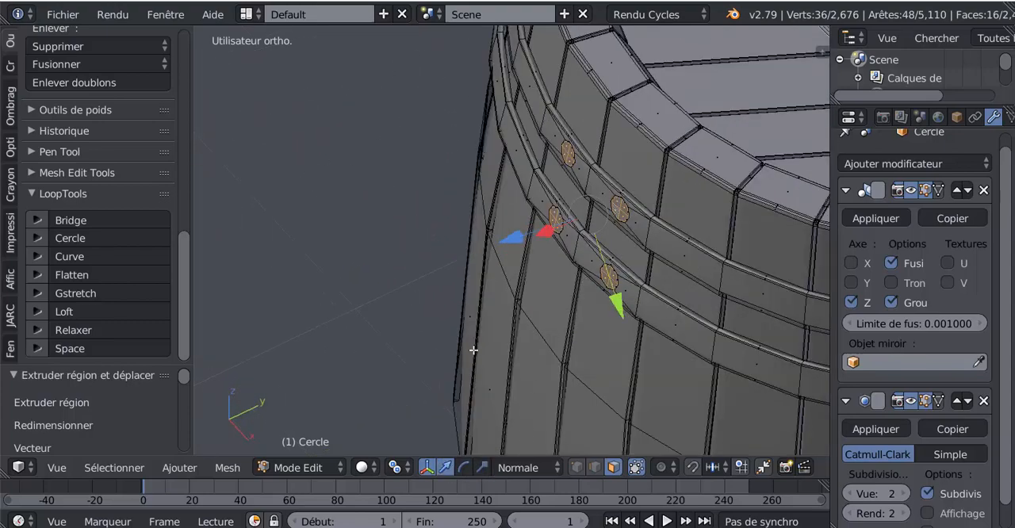
Step: Extrude the four circles again and move them outward along their normal, about 0.008 in X and -0.012 in Y
scroll(493, 329, up, 3)
key(e)
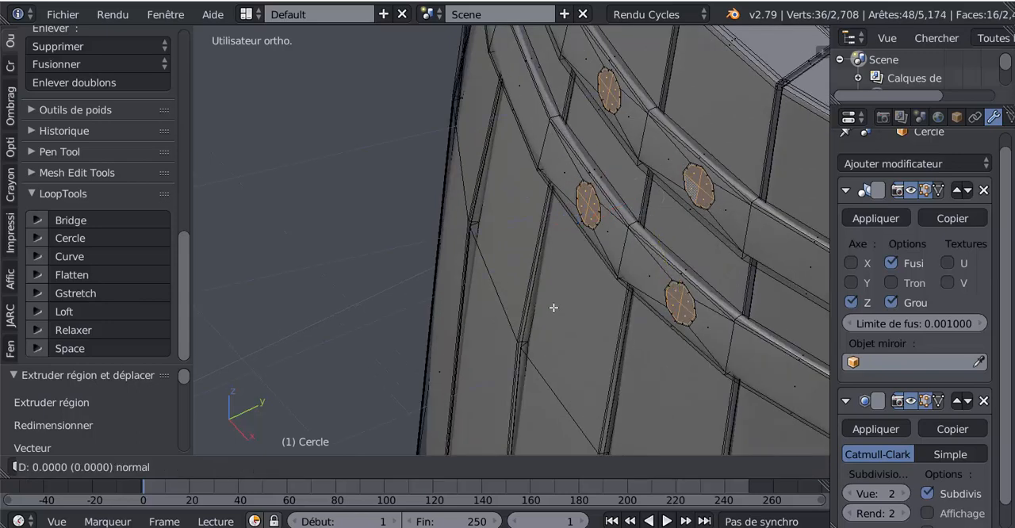
click(554, 308)
drag(569, 222, 563, 230)
scroll(560, 246, down, 5)
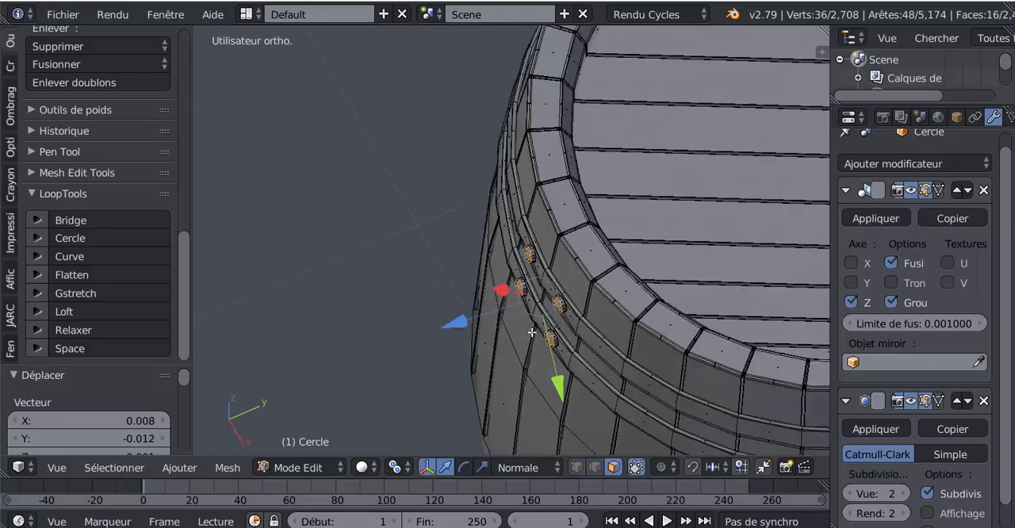
Step: Inset the four rivet caps with a thickness of about 0.0092 and the individual-faces option turned off
middle_drag(541, 323, 464, 275)
scroll(468, 281, up, 3)
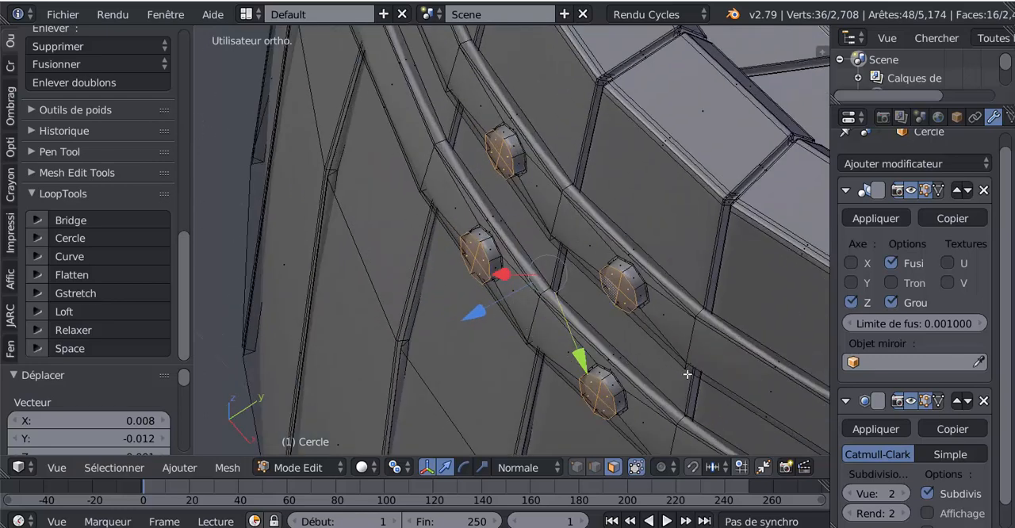
key(i)
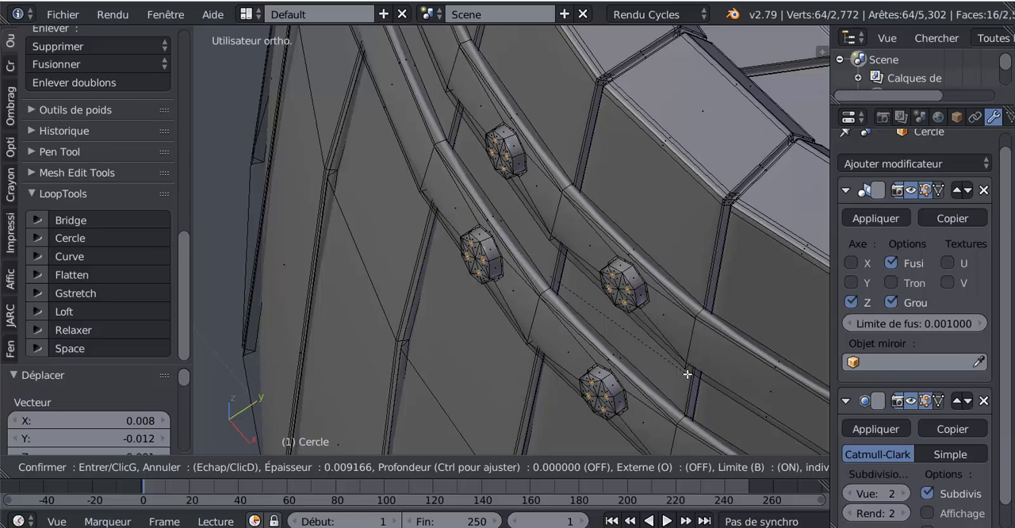
click(687, 374)
scroll(128, 408, down, 4)
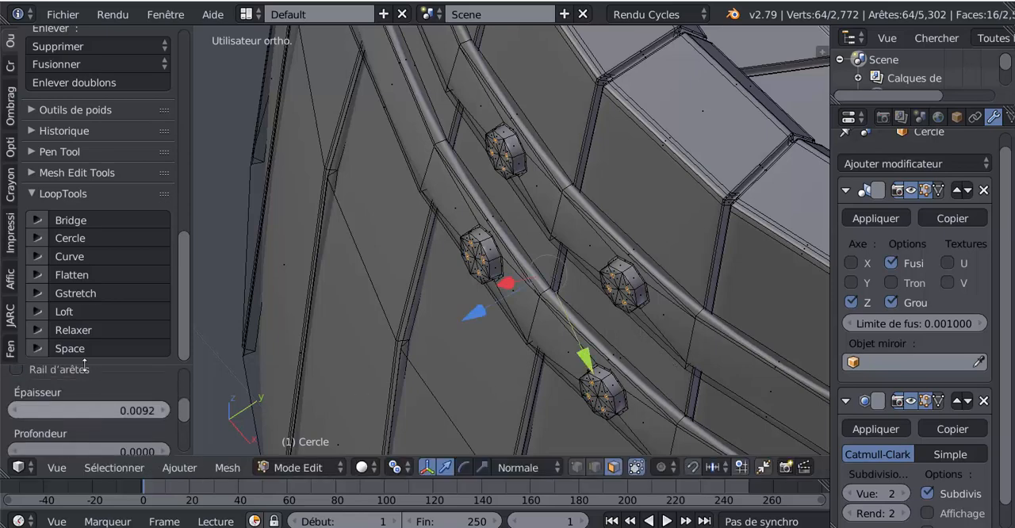
drag(83, 361, 83, 95)
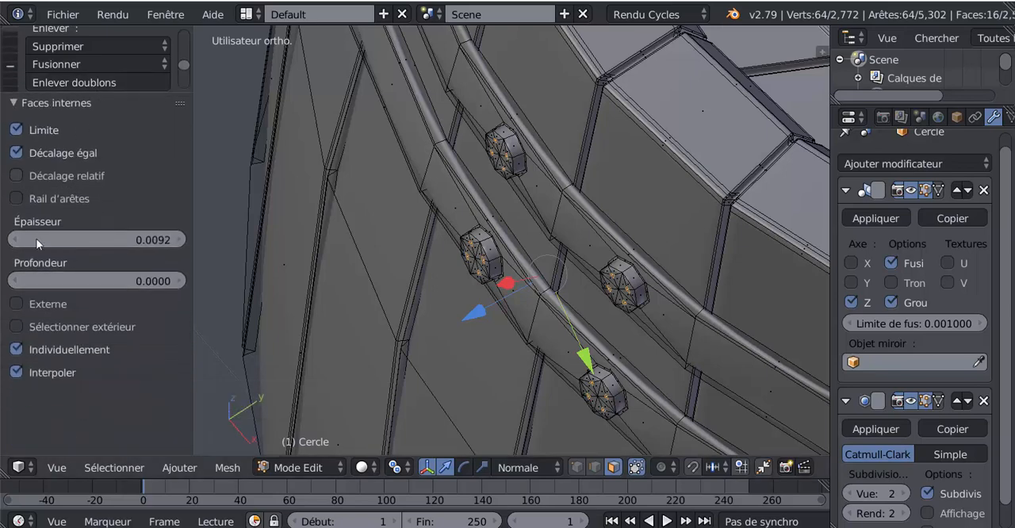
click(16, 349)
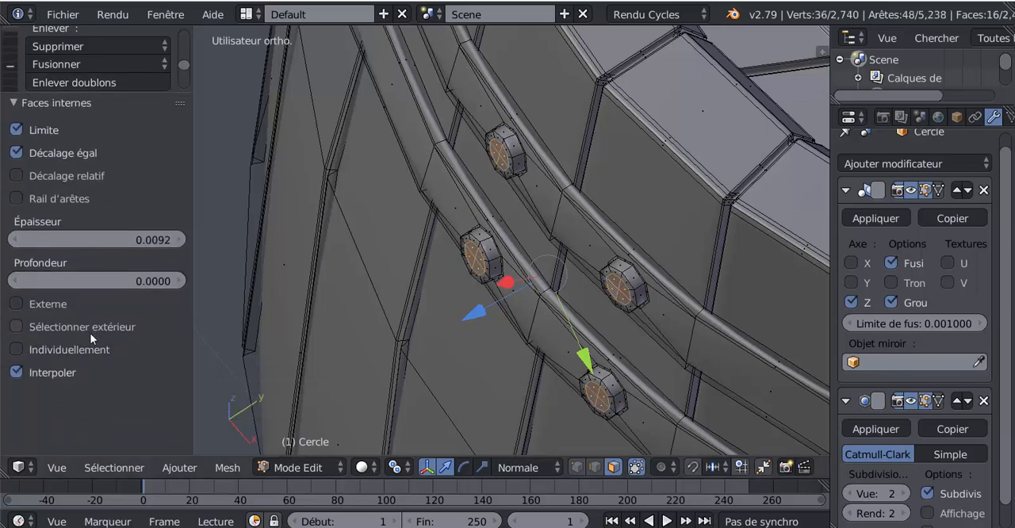
Step: Scale up the inset rivet faces to narrow their rims and return to object mode
scroll(679, 335, up, 2)
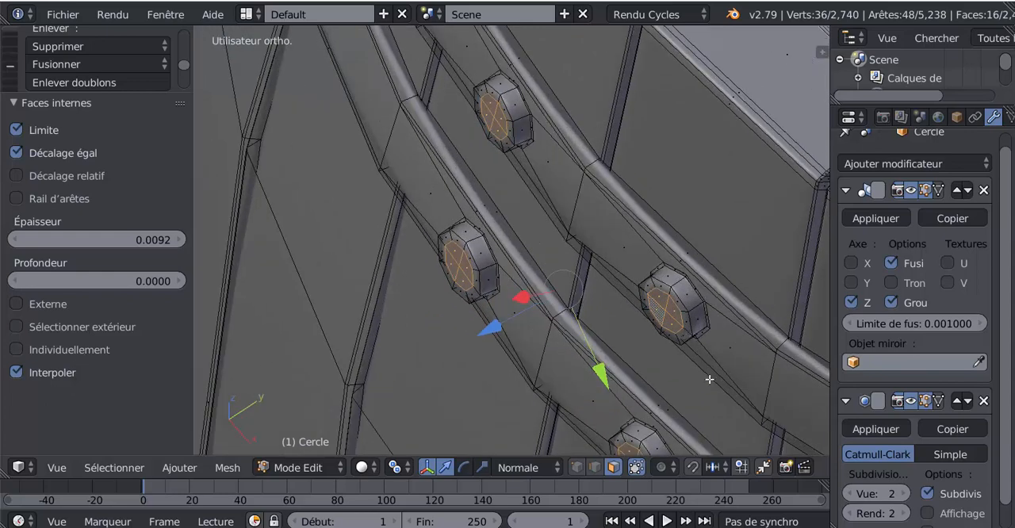
key(s)
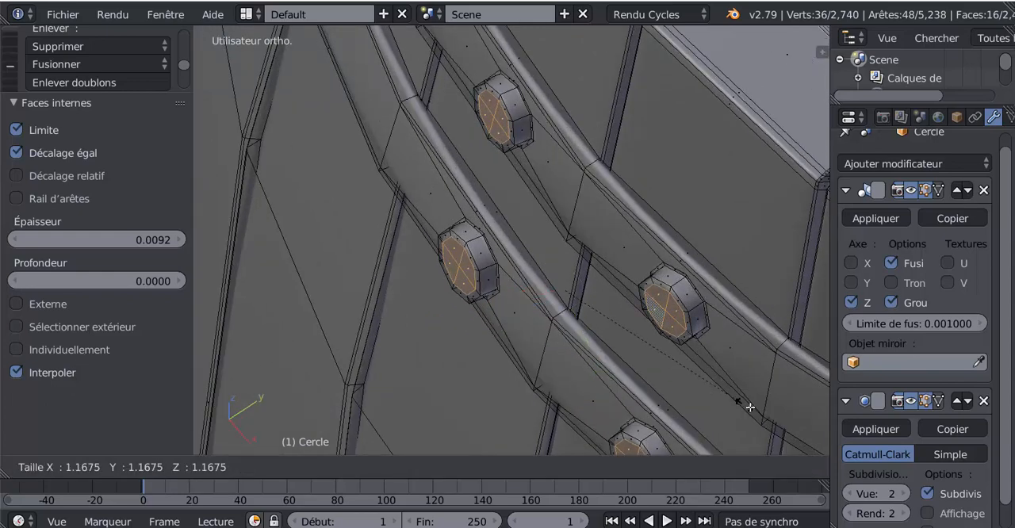
click(768, 418)
key(Tab)
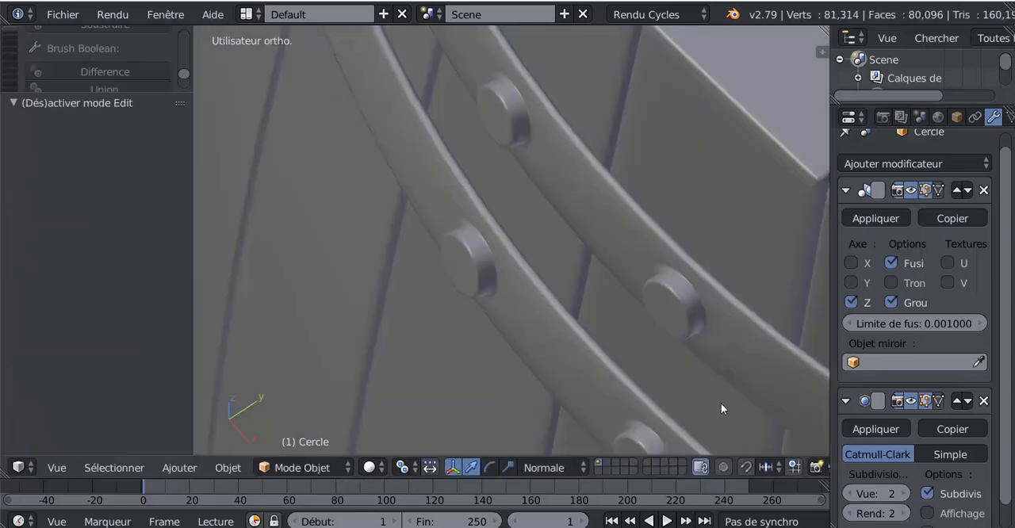
Step: Examine the smoothed rivets, the hoops and the whole barrel from several angles
scroll(721, 403, down, 3)
scroll(702, 391, down, 4)
middle_drag(603, 376, 642, 292)
scroll(635, 292, down, 1)
scroll(635, 292, down, 2)
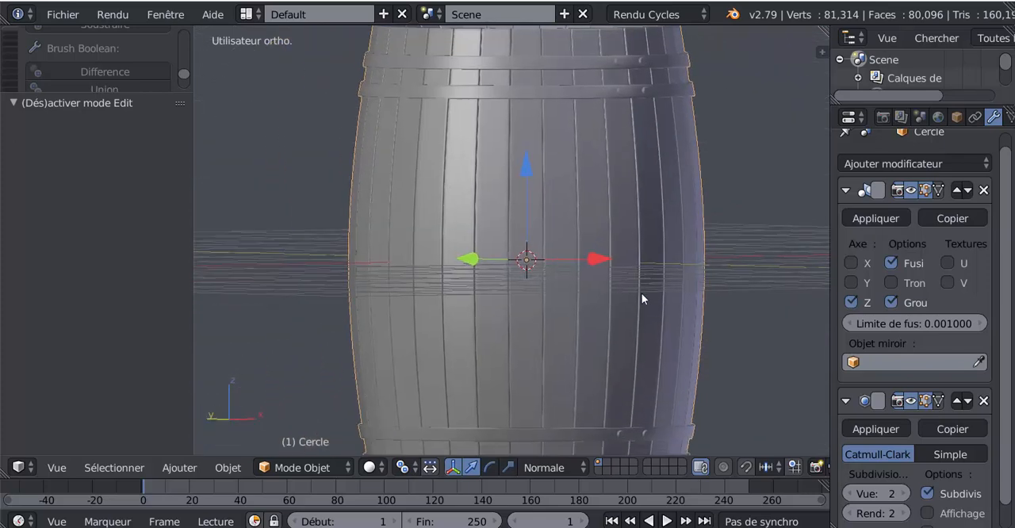
scroll(619, 291, down, 3)
scroll(515, 308, up, 4)
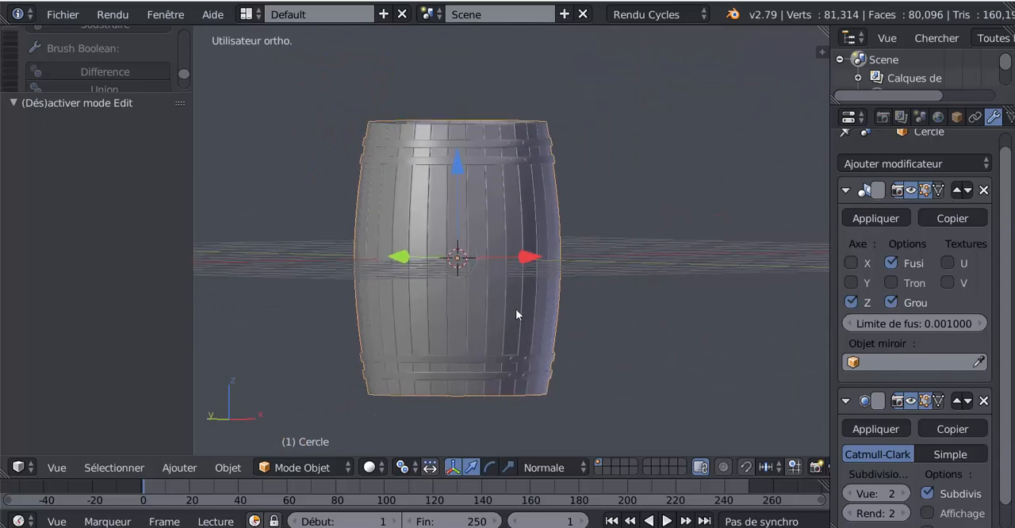
middle_drag(514, 309, 417, 327)
middle_drag(512, 337, 616, 336)
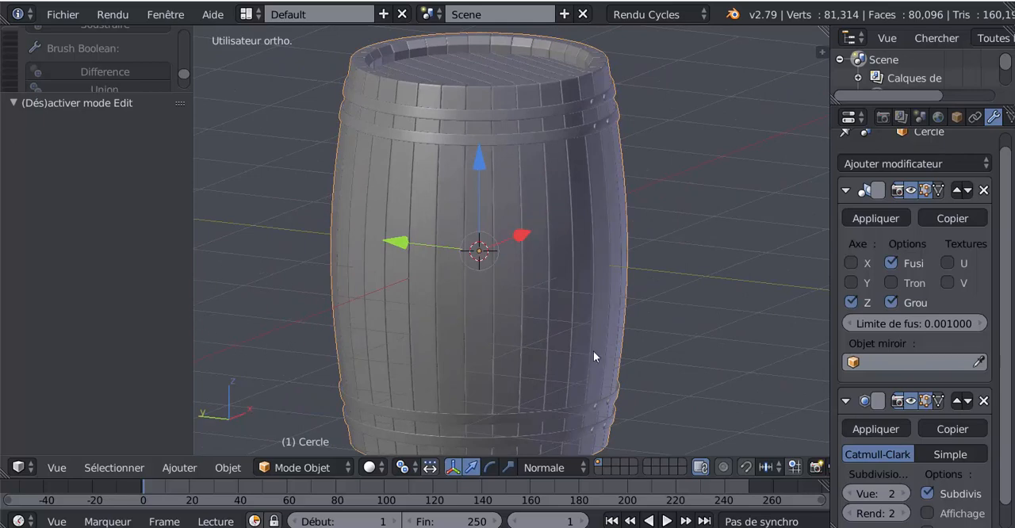
middle_drag(594, 351, 456, 311)
Step: In front view, add a mesh circle with 32 vertices and a radius of 1 at the barrel's centre
key(KP_1)
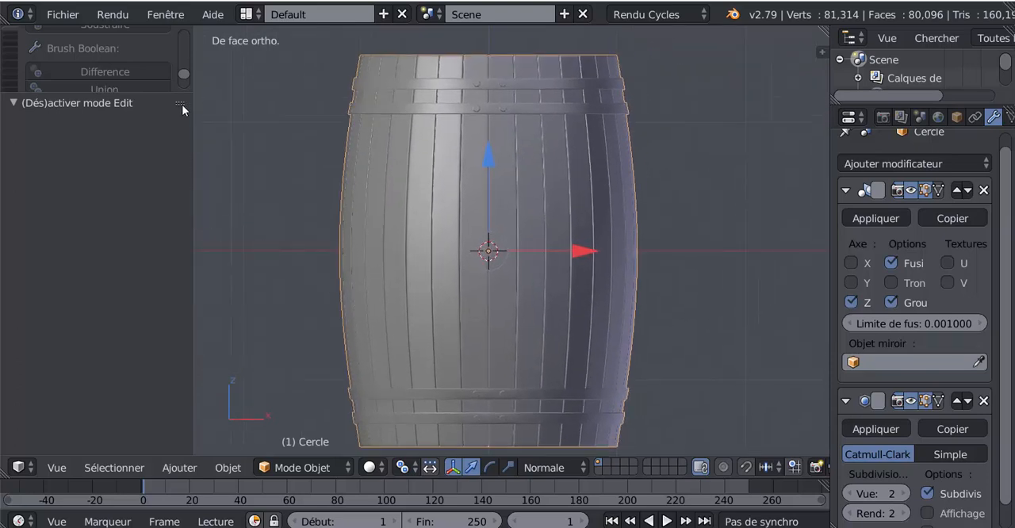
drag(152, 91, 157, 304)
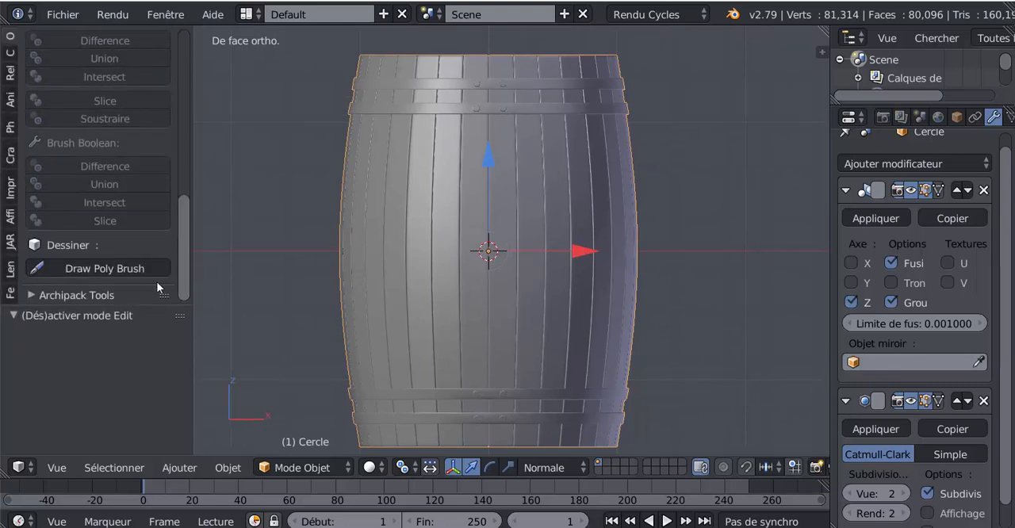
drag(179, 271, 191, 101)
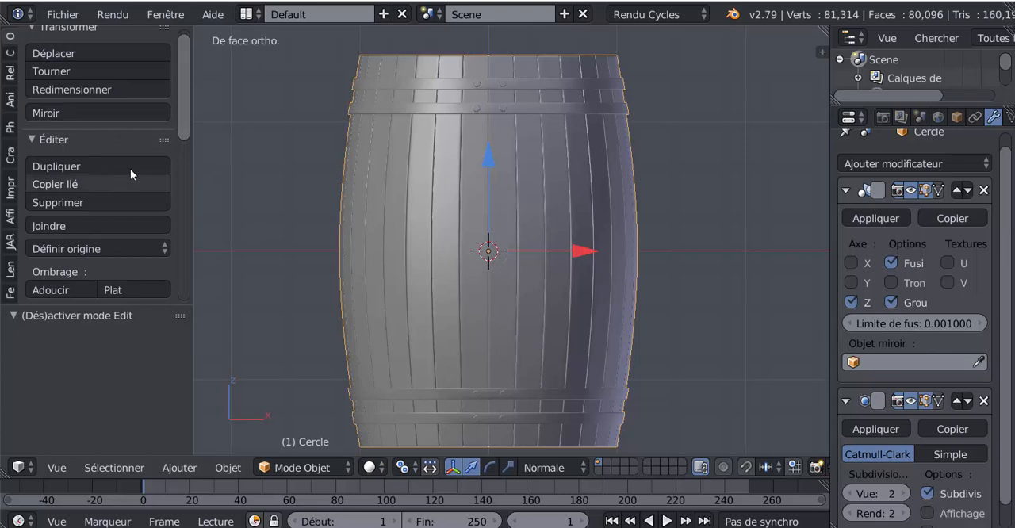
drag(184, 124, 164, 85)
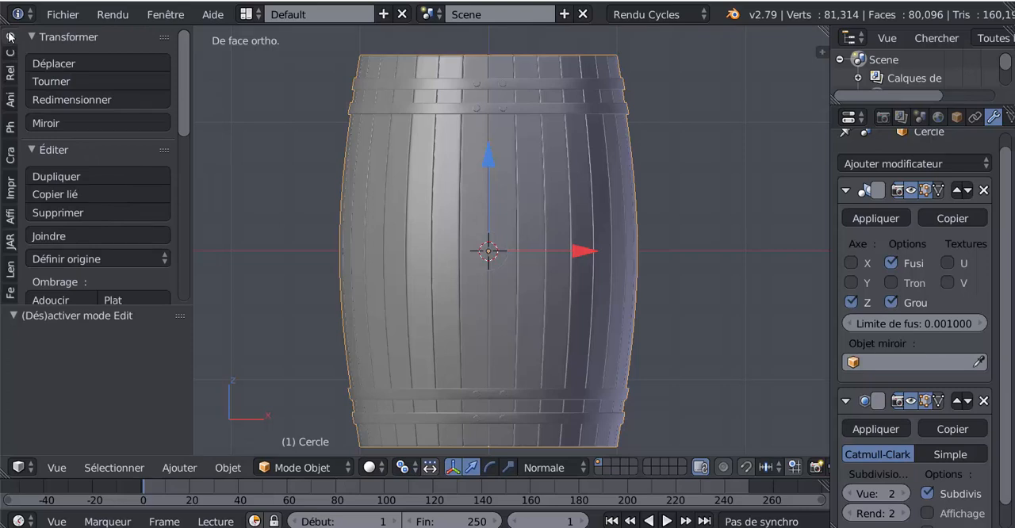
click(11, 56)
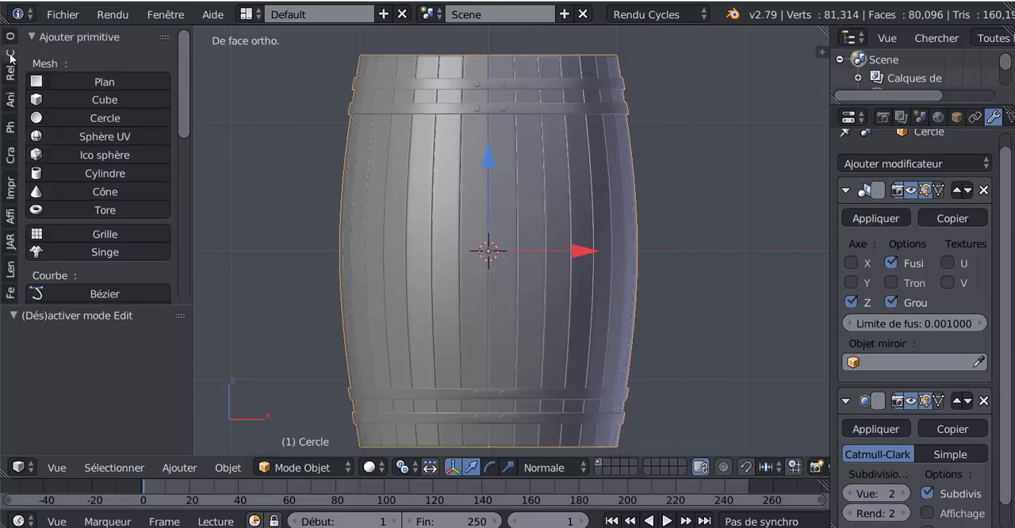
click(60, 117)
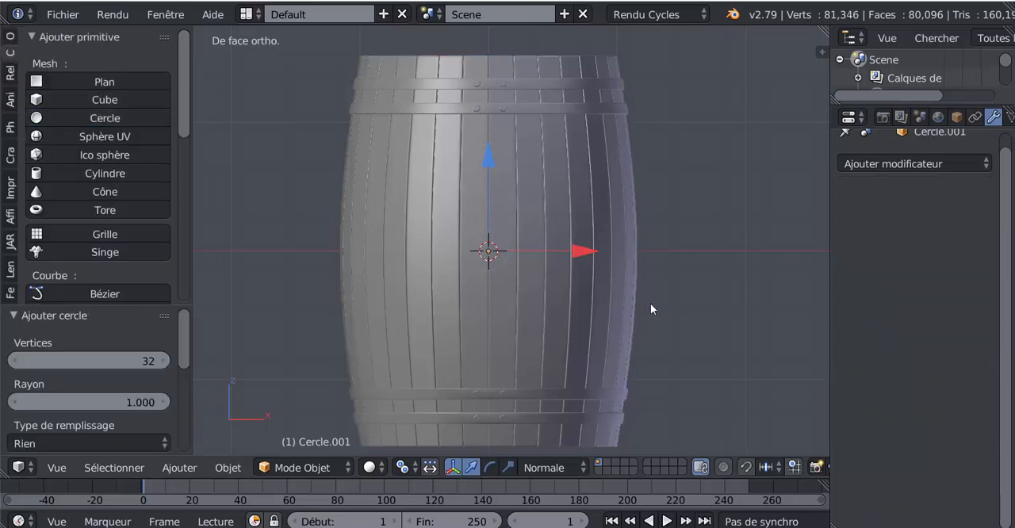
Step: Rotate the new circle 90° about X in wireframe view and scale it down to about 0.146
key(z)
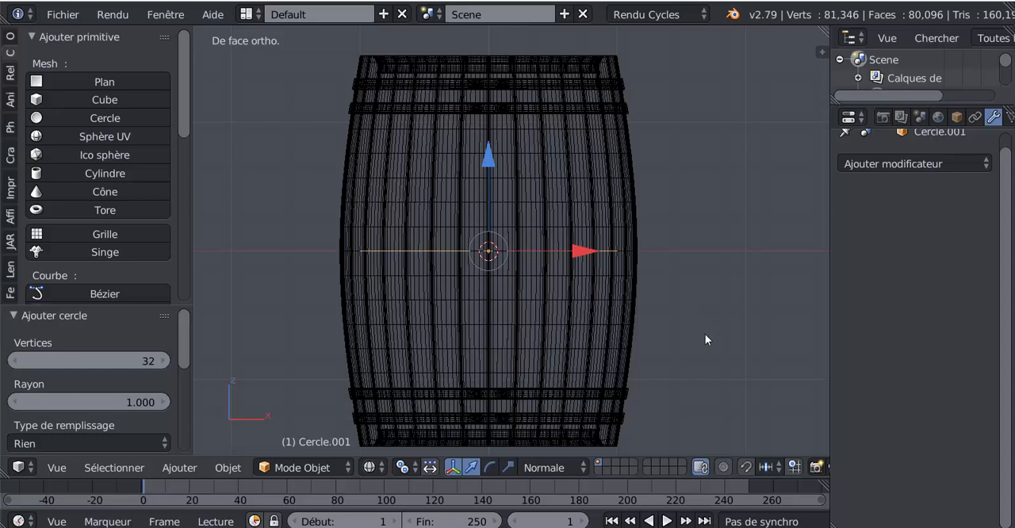
text(rx)
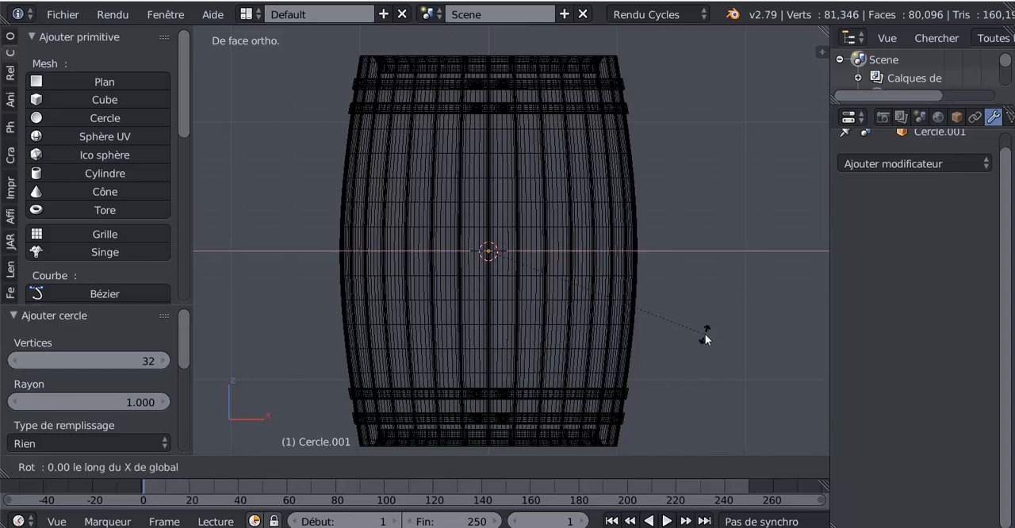
text(90)
key(Return)
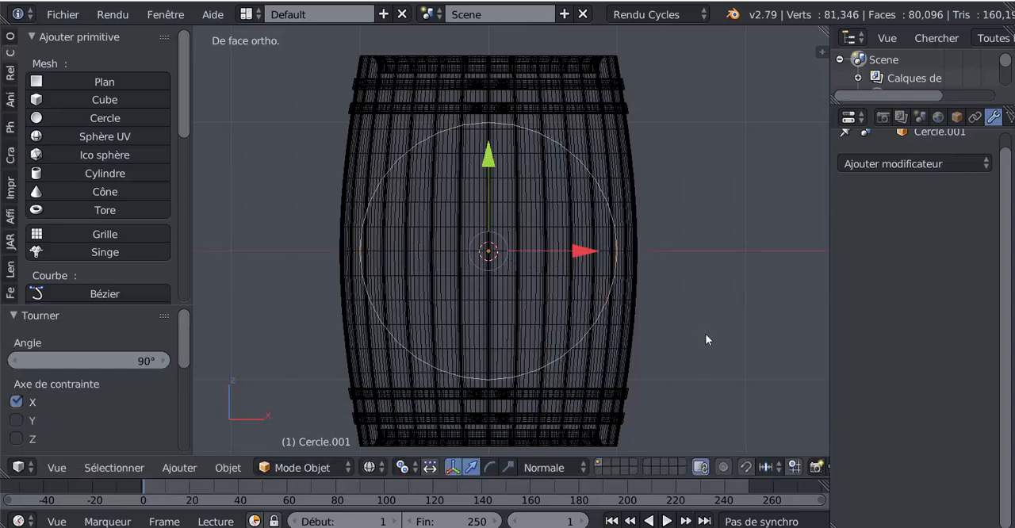
key(s)
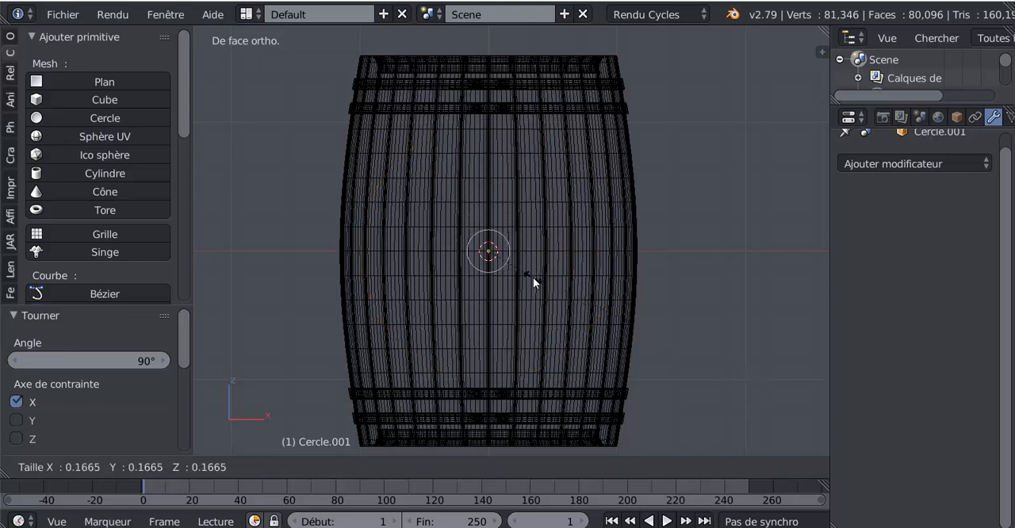
click(528, 278)
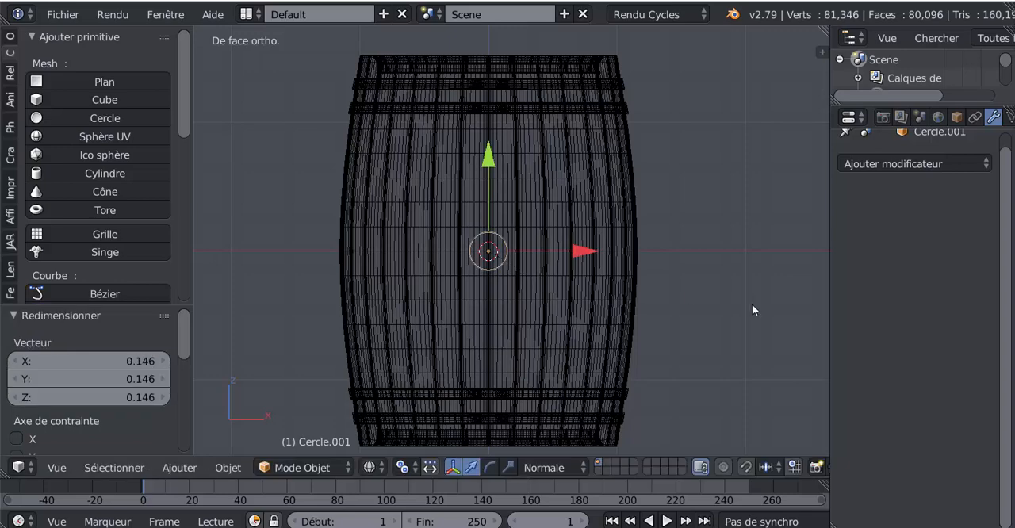
Step: Move the small circle out along its local Z by about 1.17 to the barrel's front surface, and restore solid shading
key(KP_7)
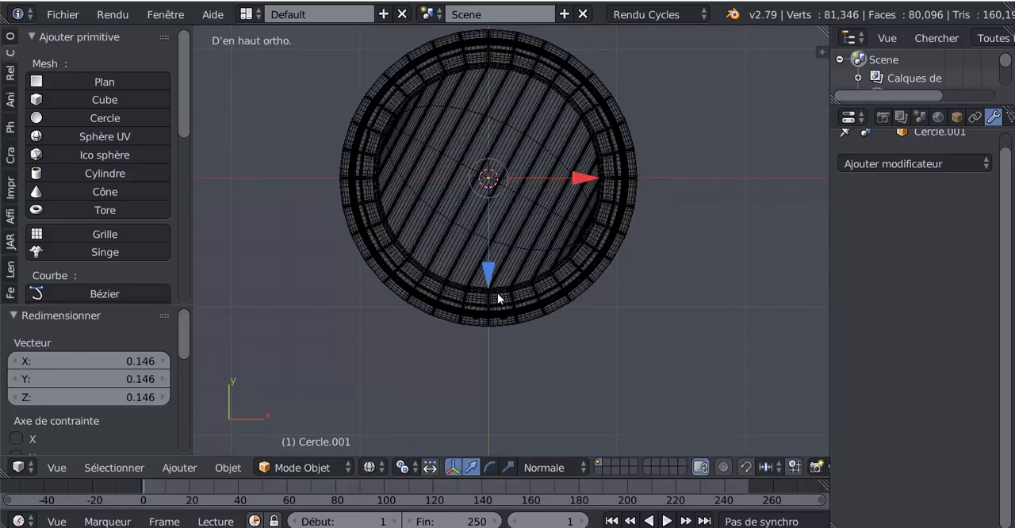
drag(487, 272, 491, 415)
mouse_move(664, 391)
middle_down()
mouse_move(616, 304)
mouse_move(578, 294)
mouse_move(472, 344)
middle_up()
key(z)
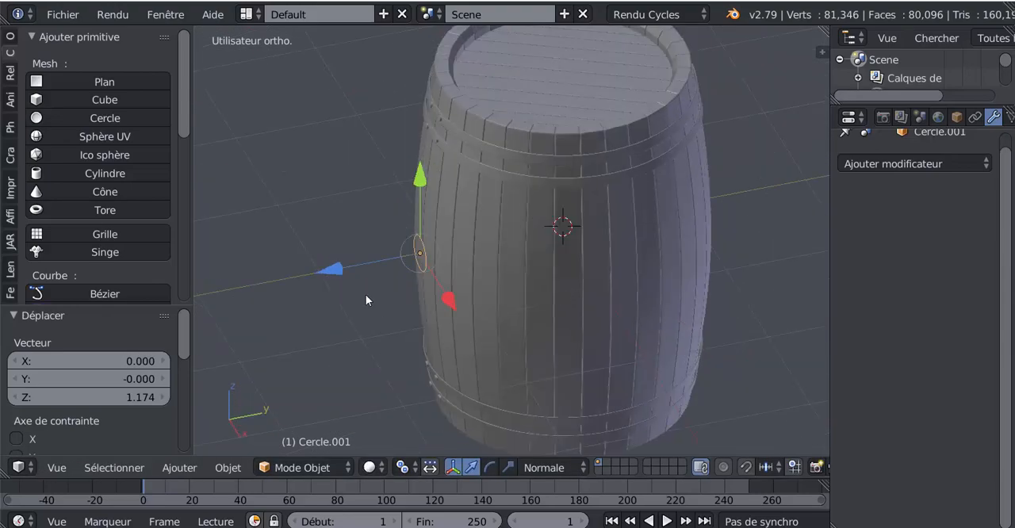
drag(334, 270, 327, 271)
middle_drag(327, 271, 476, 277)
Step: Open the circle in edit mode with Global transform orientation and vertex selection
scroll(493, 338, up, 3)
key(Tab)
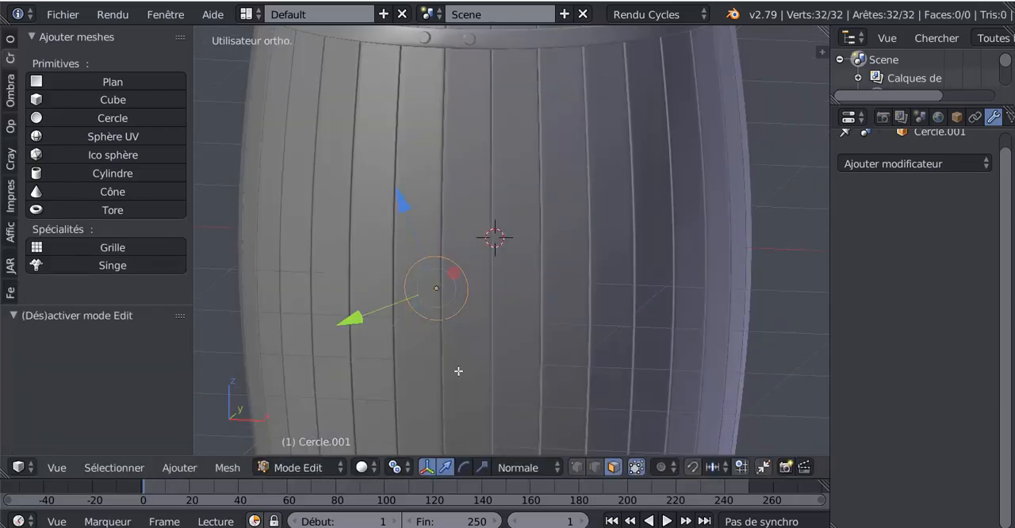
middle_drag(459, 371, 462, 381)
click(525, 468)
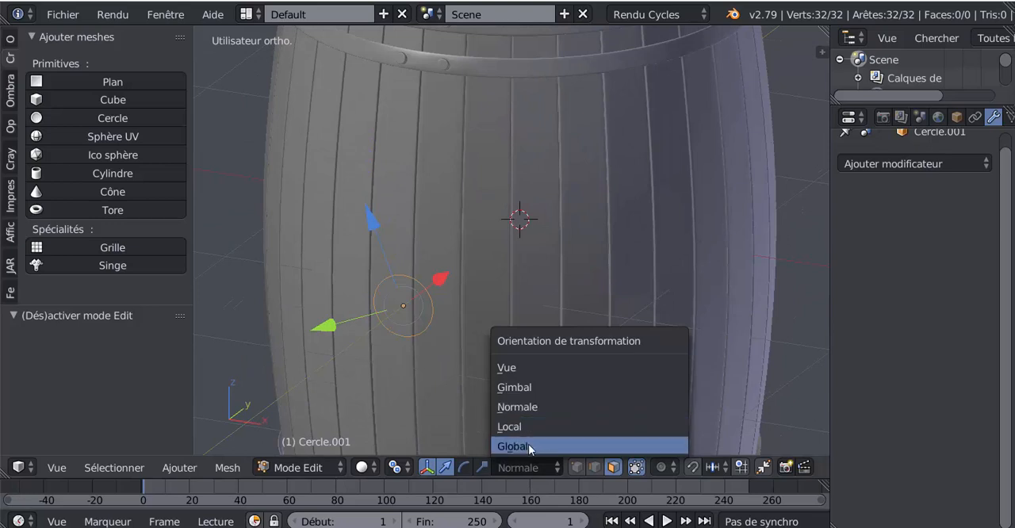
click(528, 444)
scroll(469, 368, up, 2)
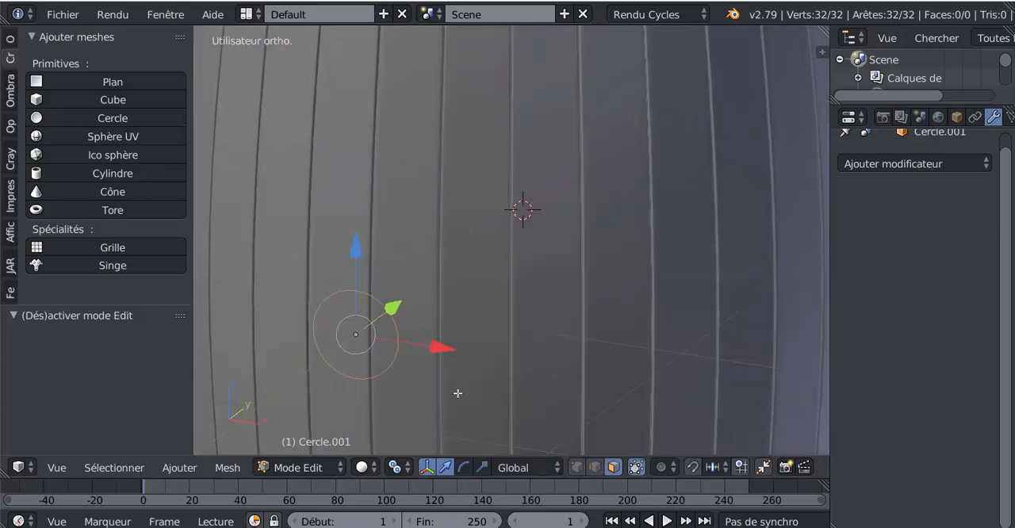
click(577, 467)
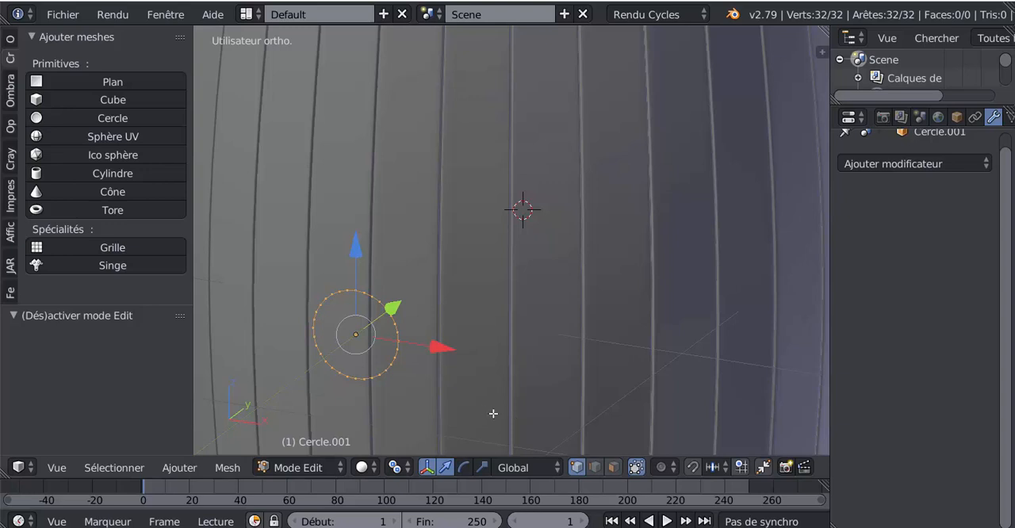
Step: Extrude the circle's edge inward and scale it to 0 to fill the disc
key(e)
key(s)
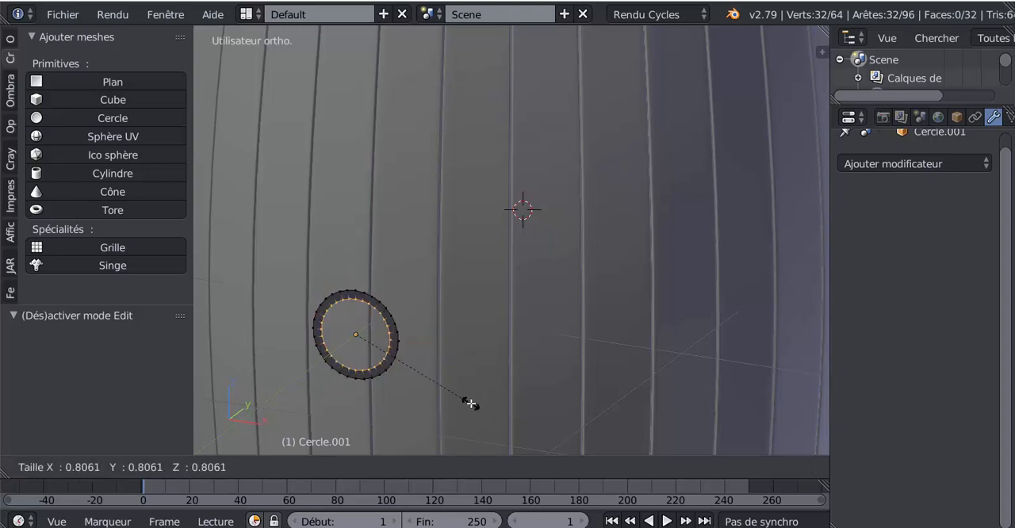
key(0)
key(Return)
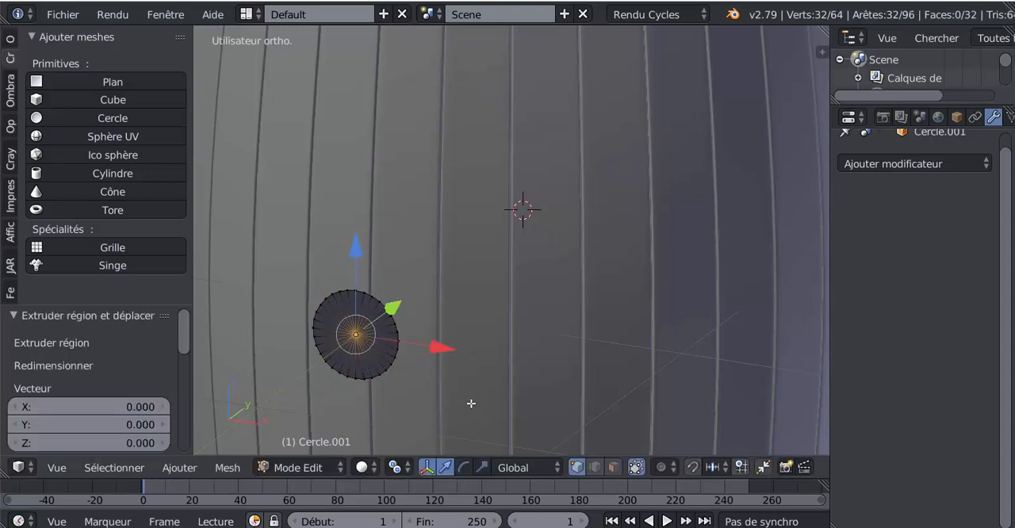
Step: Extrude the disc's outer edge loop about 0.108 along Y toward the barrel and scale the new loop to about 0.717
alt+right_click(397, 326)
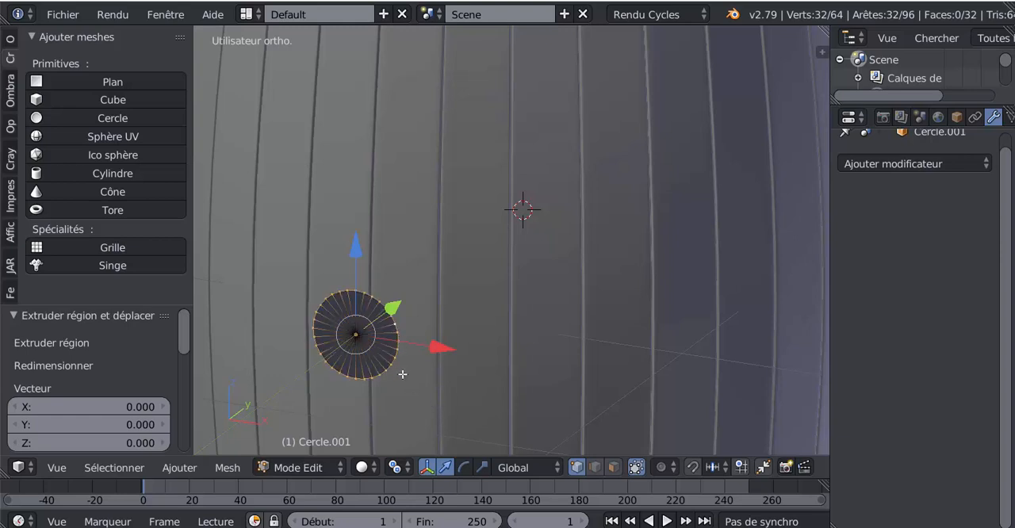
middle_drag(414, 420, 499, 387)
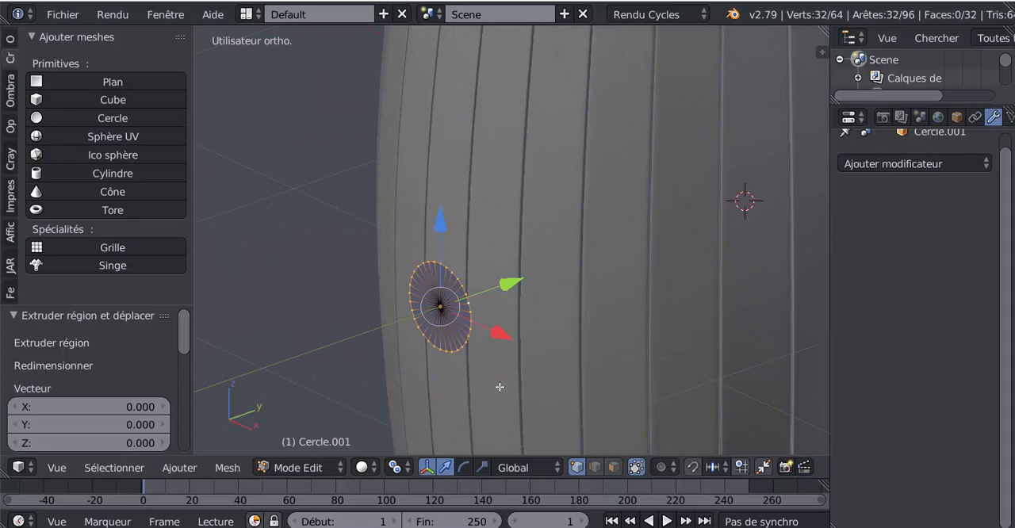
key(e)
right_click(500, 387)
drag(513, 283, 540, 275)
middle_drag(589, 386, 558, 389)
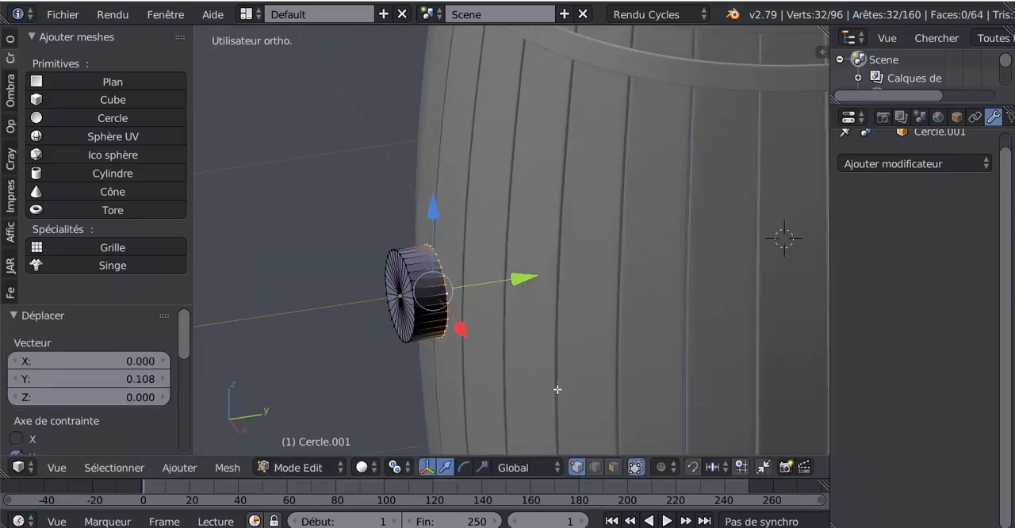
key(s)
click(539, 364)
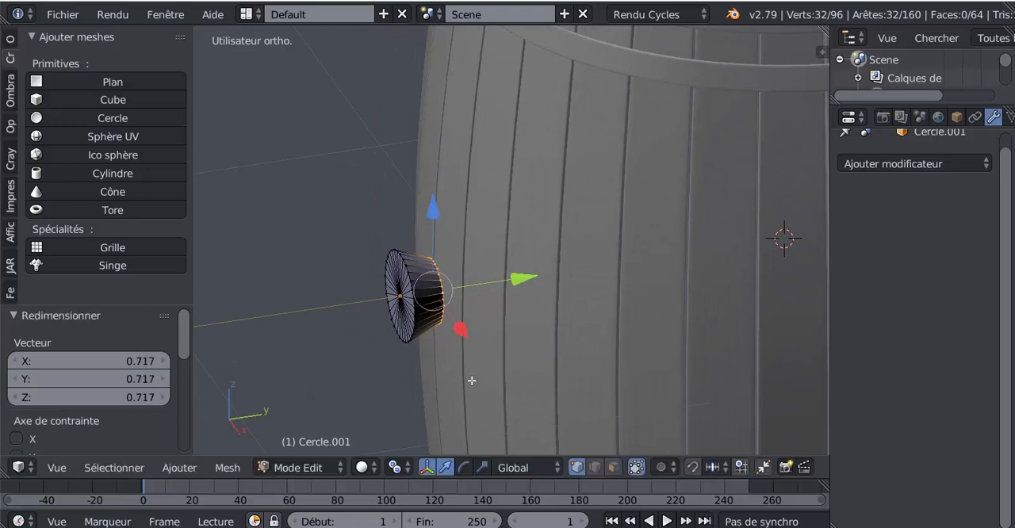
Step: Select the entire plug mesh and flip its normals
middle_drag(472, 381, 546, 391)
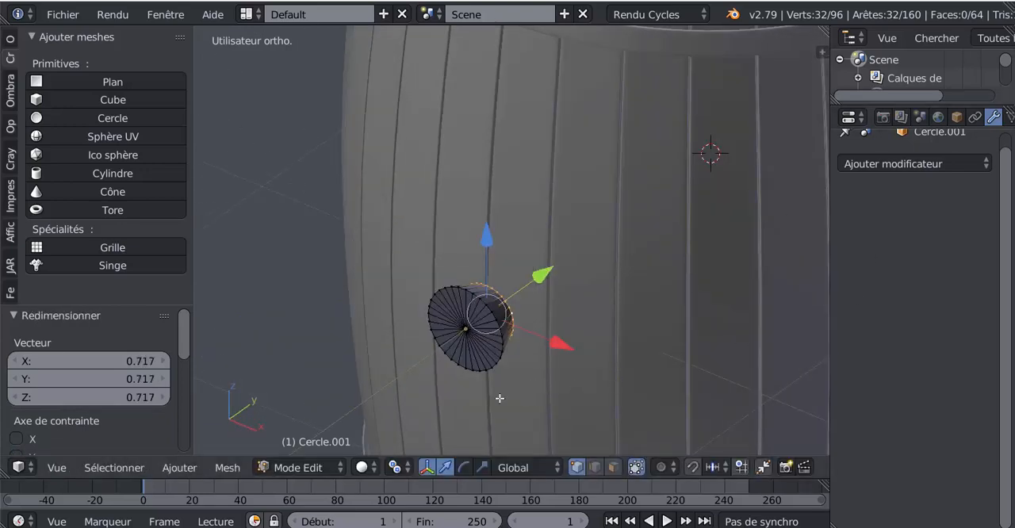
scroll(500, 398, up, 2)
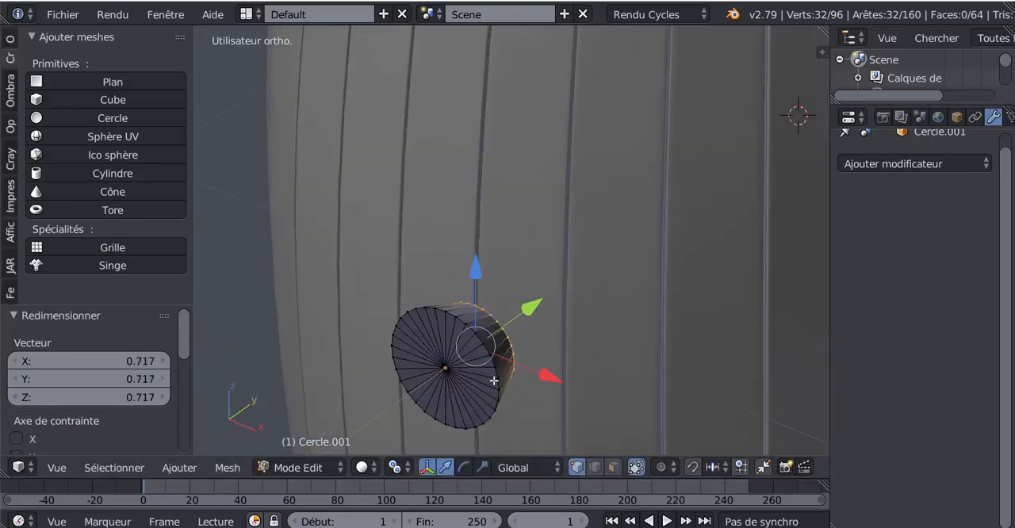
key(a)
key(a)
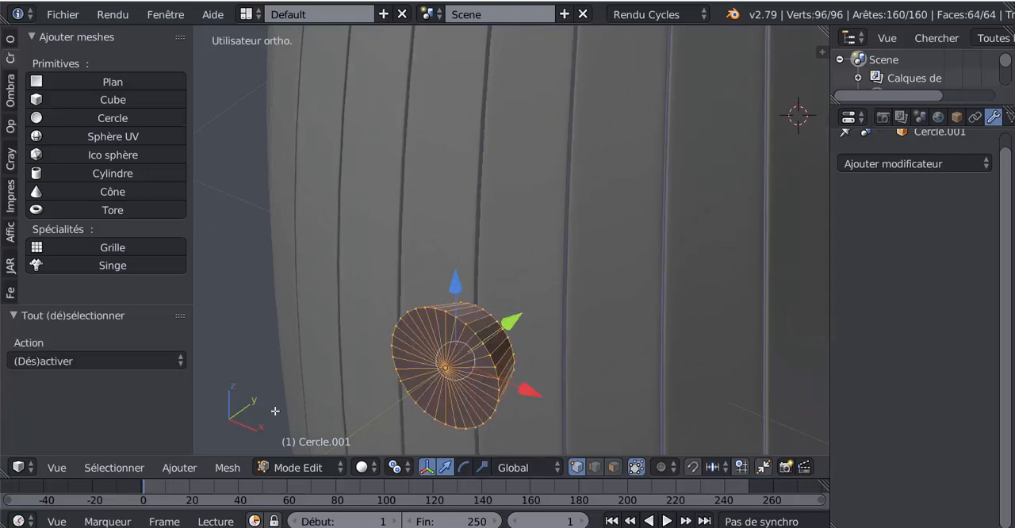
click(10, 89)
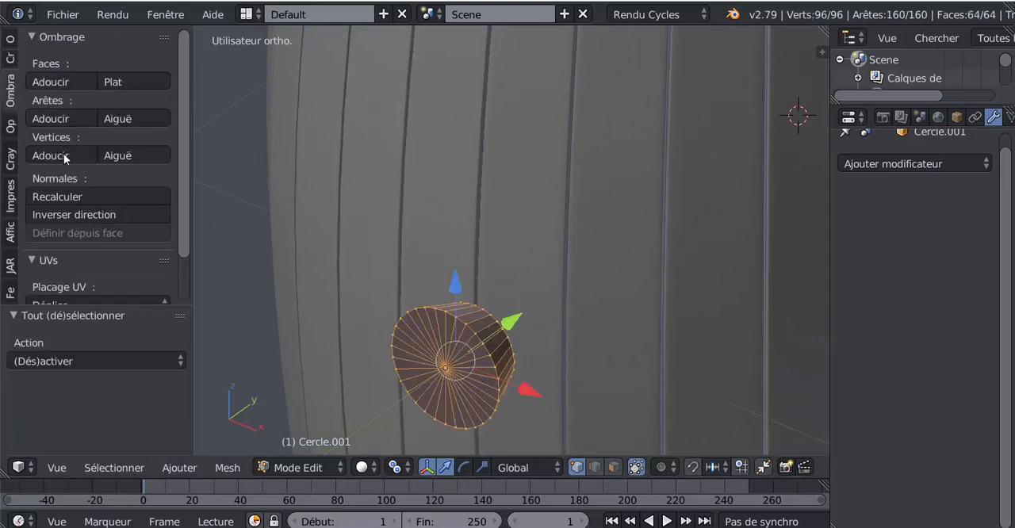
click(64, 213)
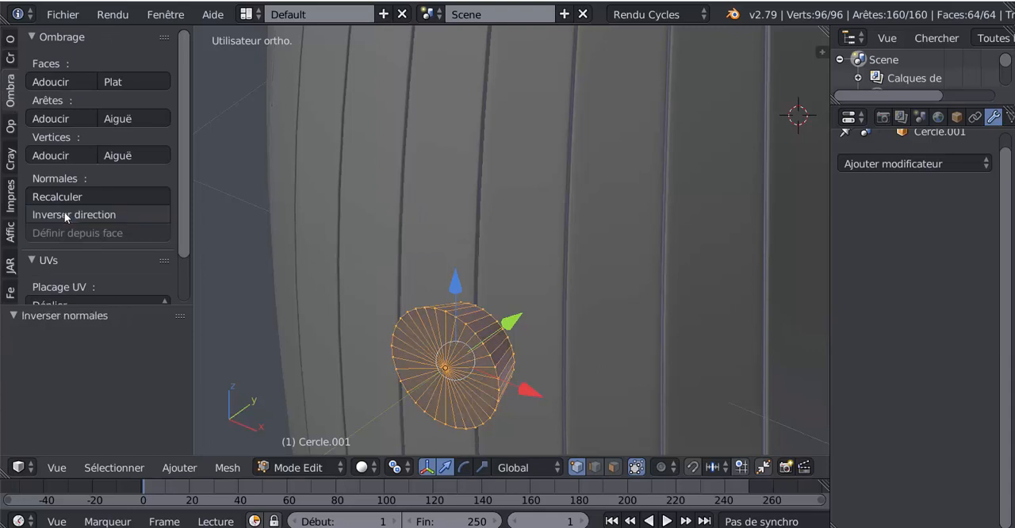
Step: Check the plug in object mode and apply smooth shading to all of its faces
key(Tab)
scroll(443, 358, down, 3)
middle_drag(446, 362, 388, 377)
scroll(388, 378, up, 2)
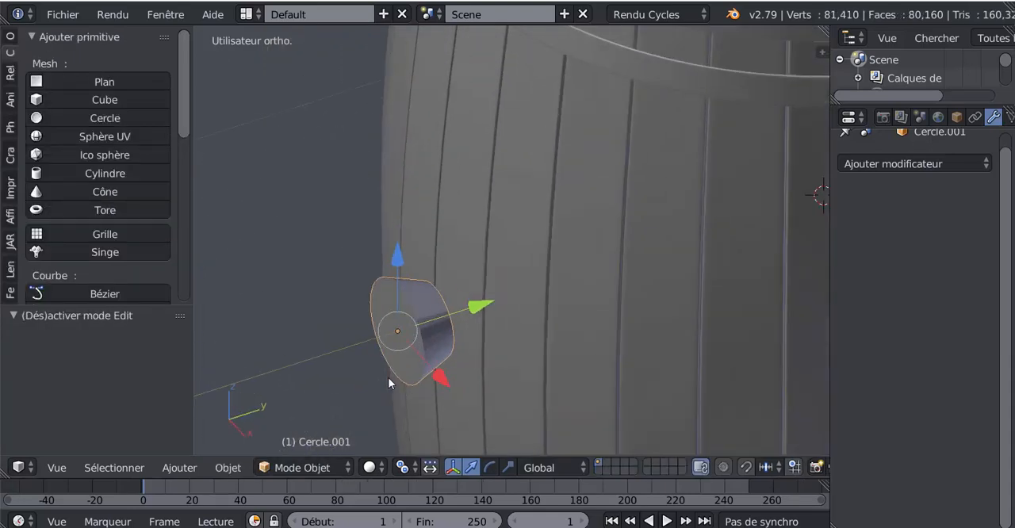
key(Tab)
scroll(388, 378, up, 2)
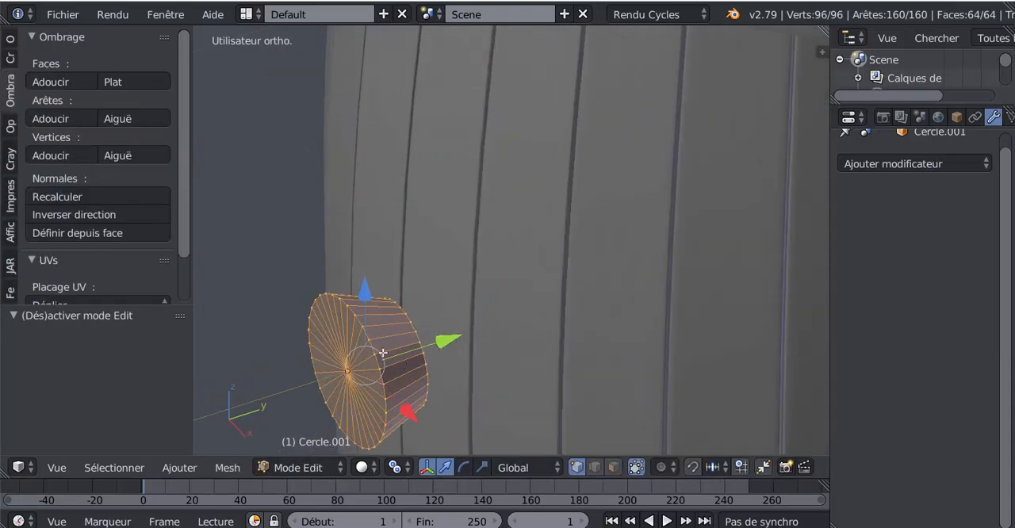
click(84, 81)
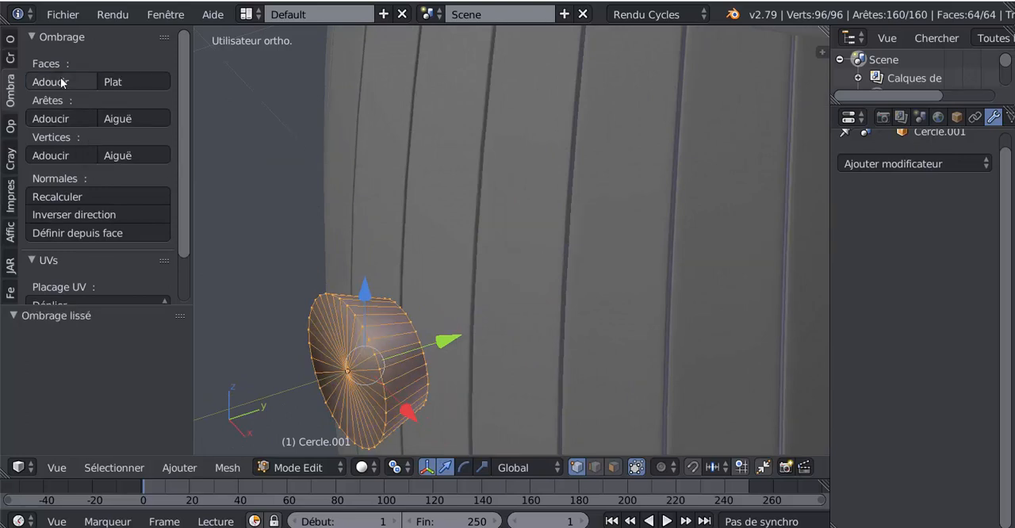
key(Tab)
key(Tab)
scroll(406, 349, up, 1)
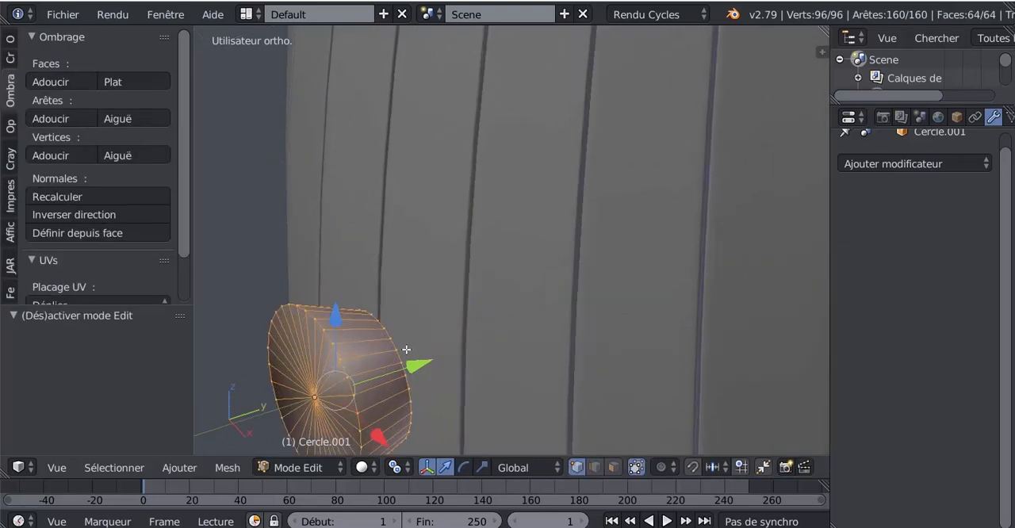
Step: Add one loop cut around the plug's side and slide it by a factor of about 0.887 toward the front rim
key(ctrl+r)
click(390, 365)
right_click(390, 366)
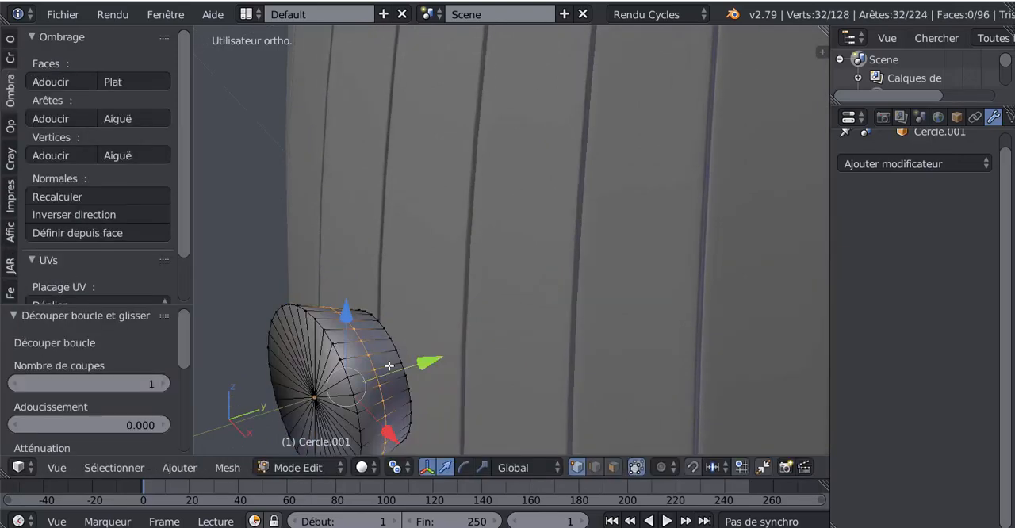
key(g)
key(g)
click(358, 382)
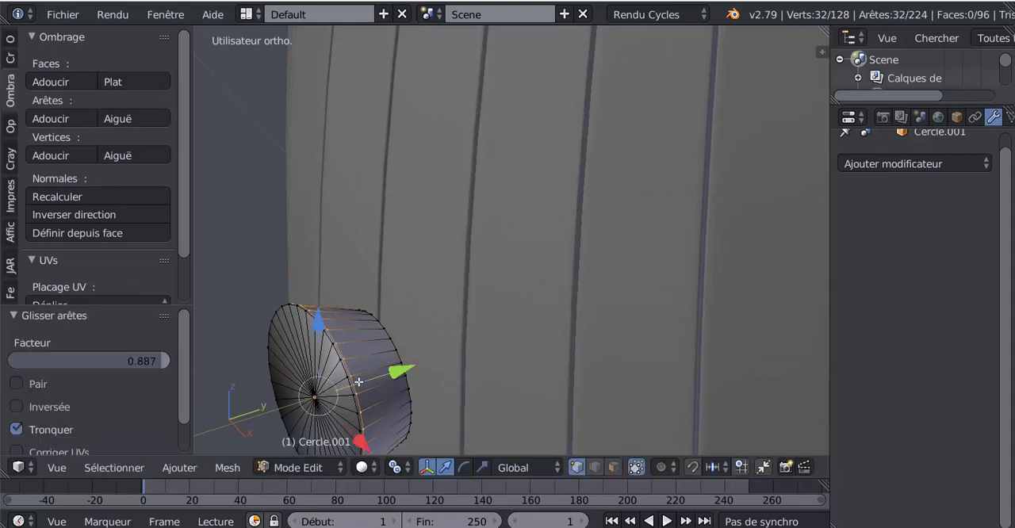
Step: Add one loop cut on the plug's front face and place it close to the outer rim
middle_drag(332, 380, 361, 349)
key(ctrl+r)
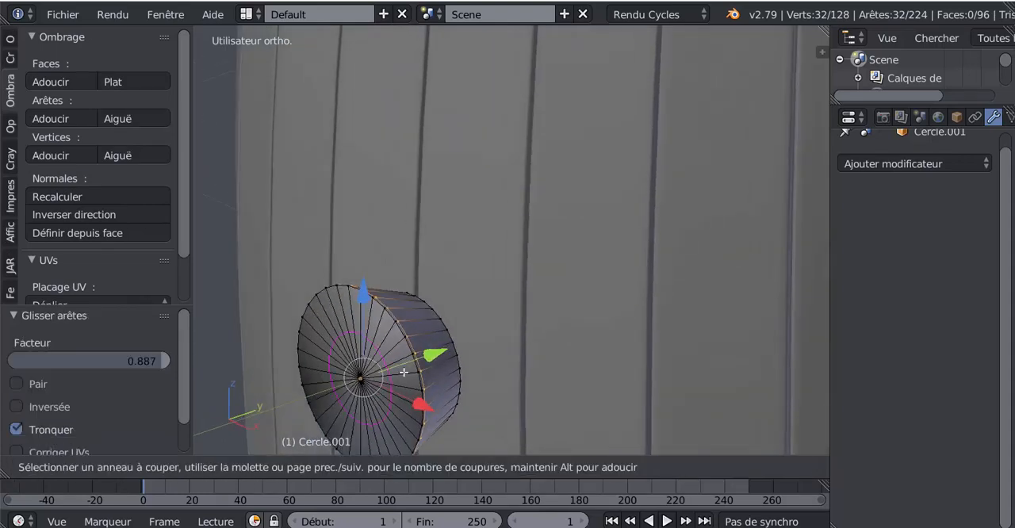
click(409, 366)
right_click(410, 366)
click(426, 343)
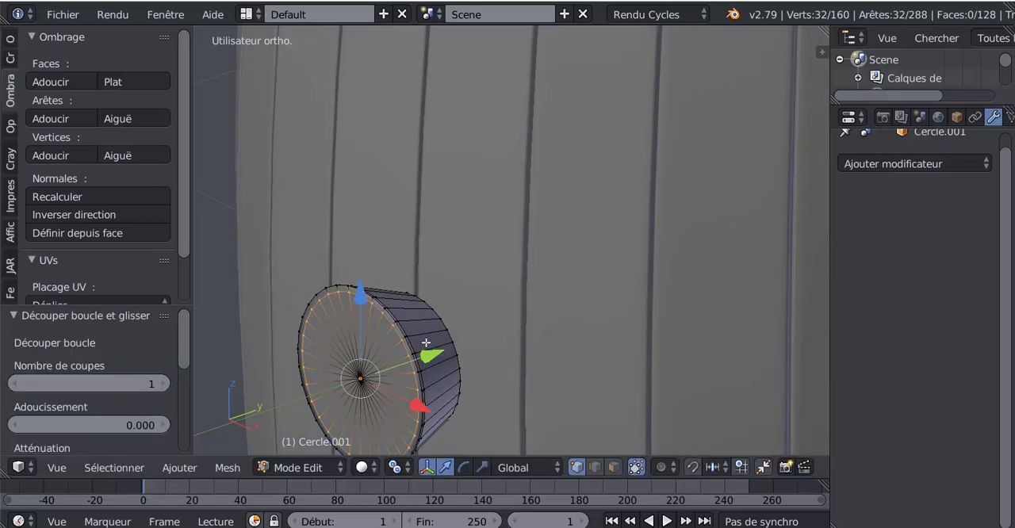
Step: Return to object mode and push the plug about 0.089 along Y into the barrel's side
scroll(426, 343, down, 1)
key(Tab)
middle_drag(369, 357, 434, 315)
key(Tab)
key(Tab)
drag(462, 292, 493, 279)
middle_drag(437, 311, 661, 291)
scroll(523, 255, down, 6)
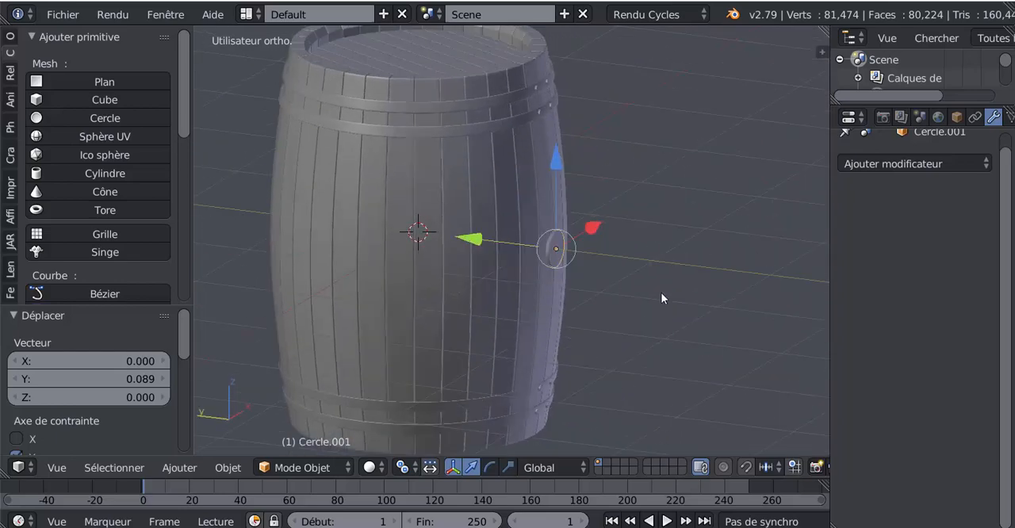
Step: Fine-tune the plug's depth in the barrel wall, placing it at about -1.199 on Y
scroll(661, 292, up, 2)
middle_drag(501, 286, 515, 316)
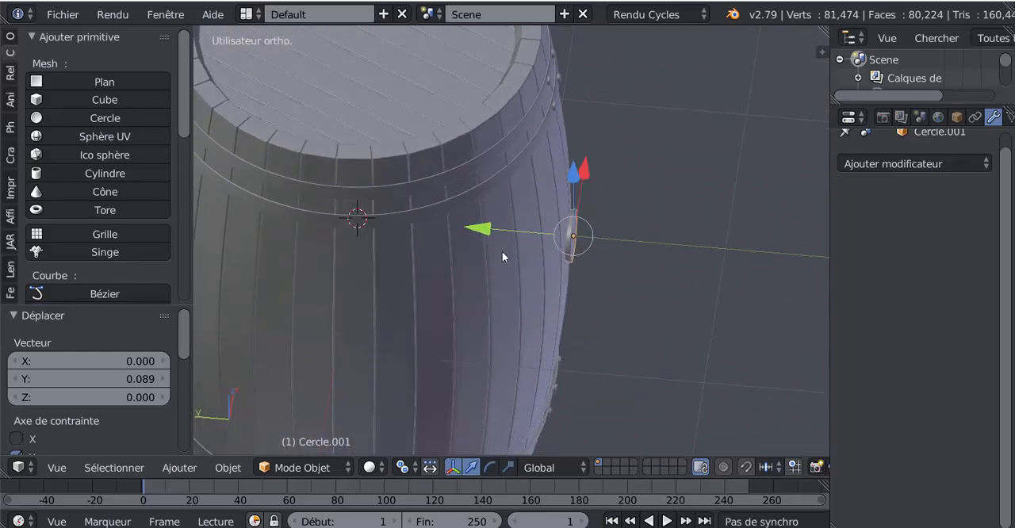
drag(479, 228, 485, 223)
key(Tab)
middle_drag(612, 252, 524, 300)
key(Tab)
scroll(581, 256, down, 2)
key(Tab)
key(Tab)
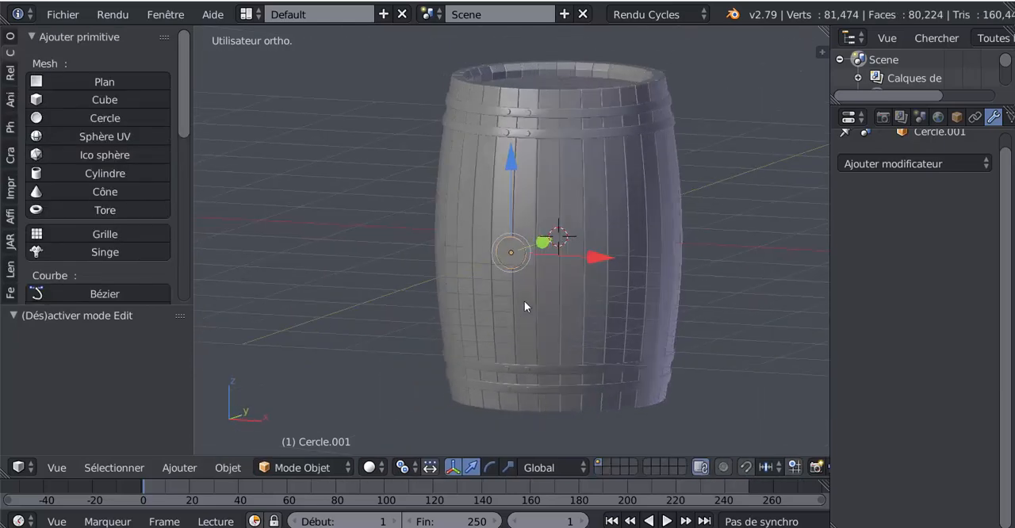
Step: Deselect the plug and enable ambient occlusion in the 3D view's shading settings
key(a)
middle_drag(476, 346, 588, 318)
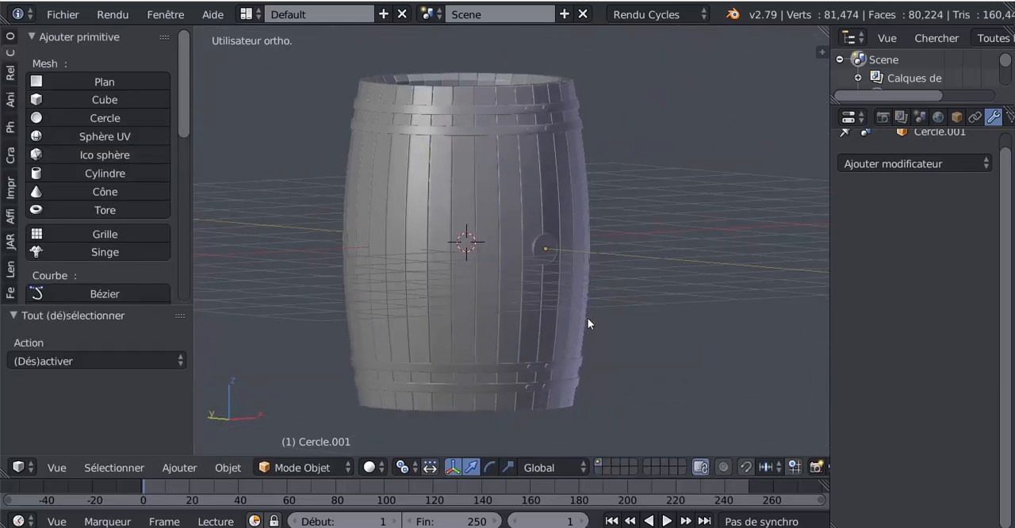
key(n)
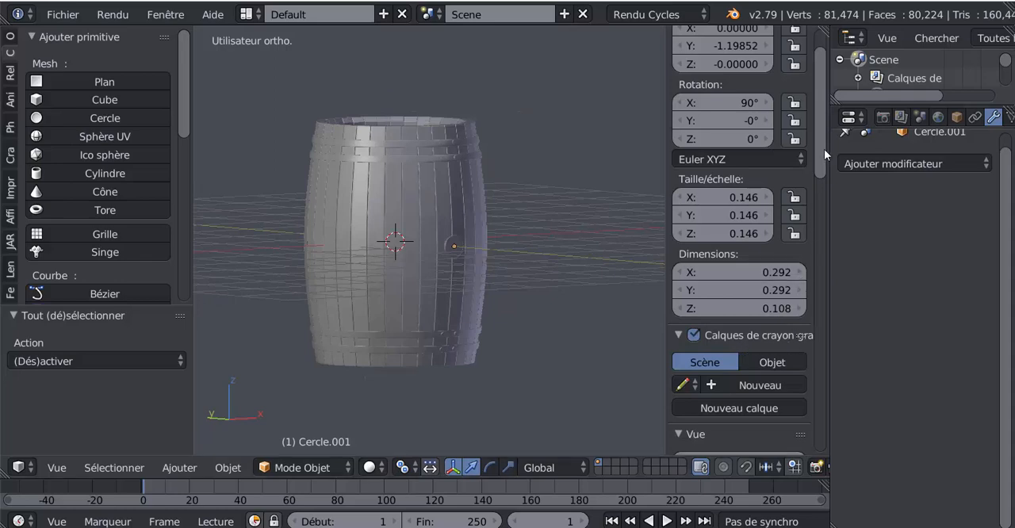
drag(822, 149, 797, 278)
scroll(657, 329, down, 4)
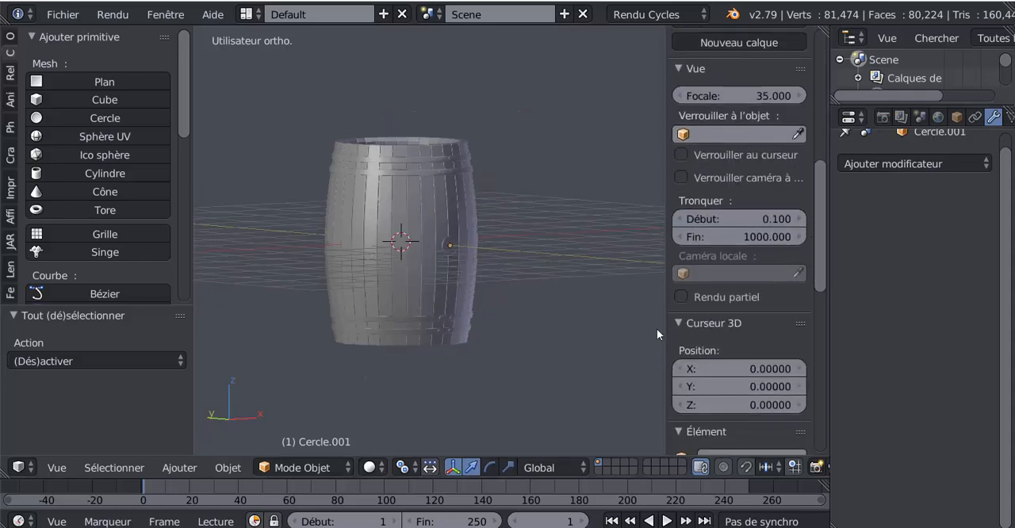
scroll(661, 329, up, 3)
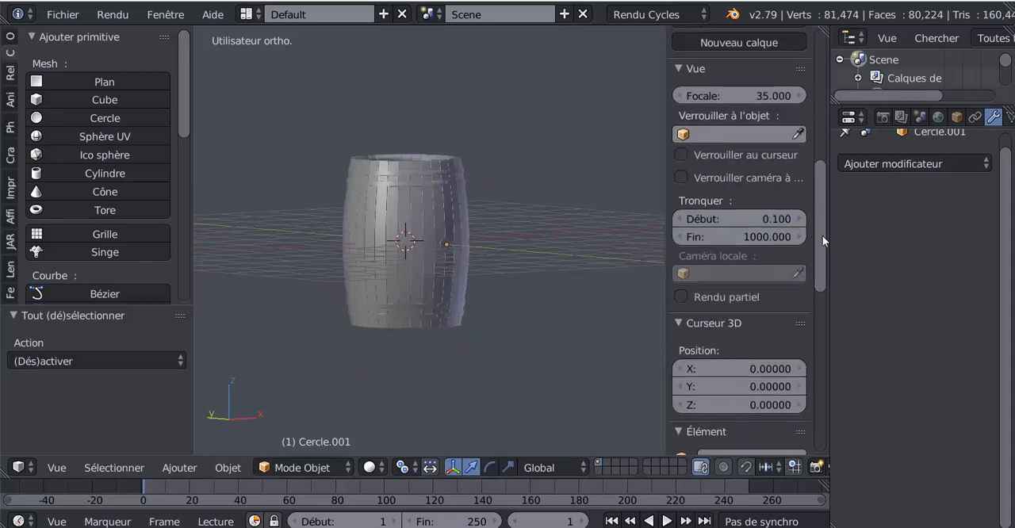
drag(822, 235, 832, 353)
scroll(724, 376, down, 3)
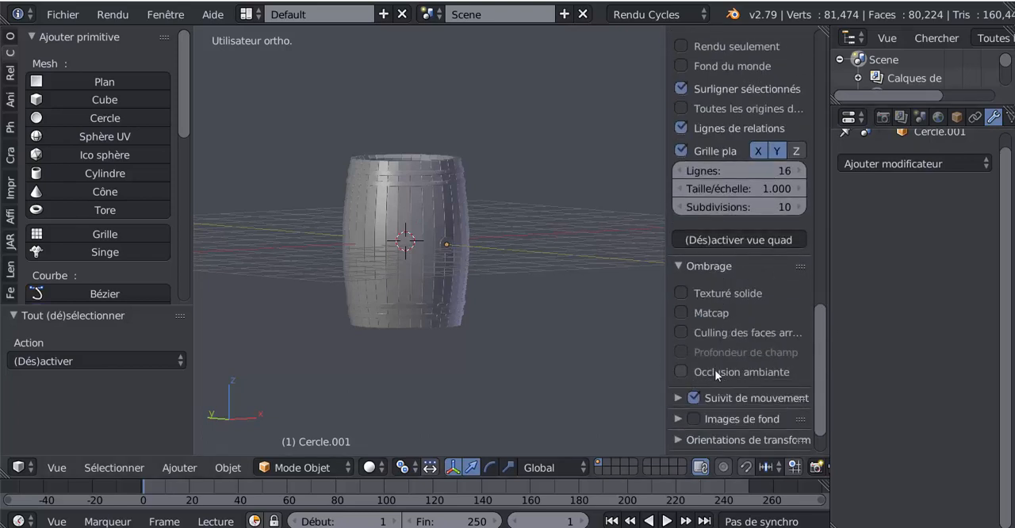
click(682, 371)
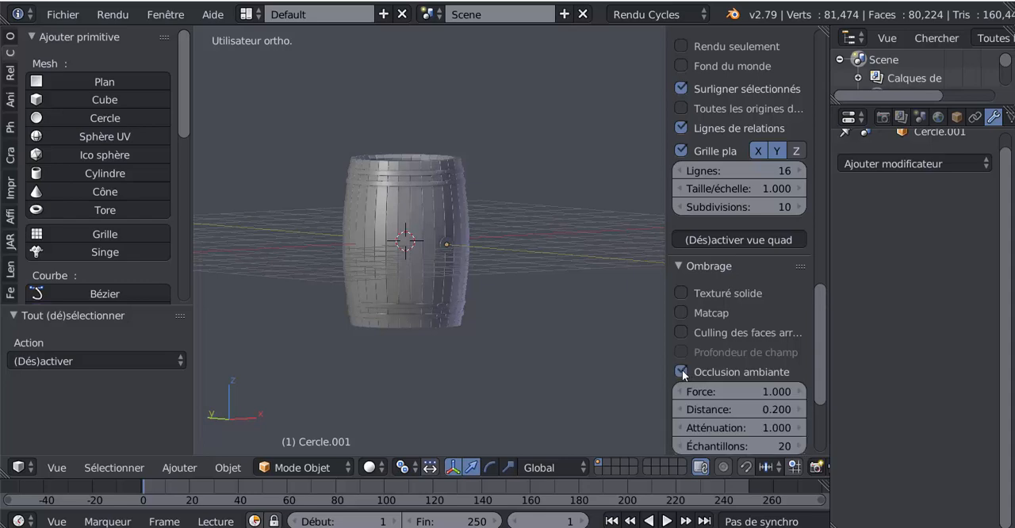
Step: Set the ambient occlusion strength to 3.8 and check the shading on the barrel's planks and hoops
click(759, 393)
text(5)
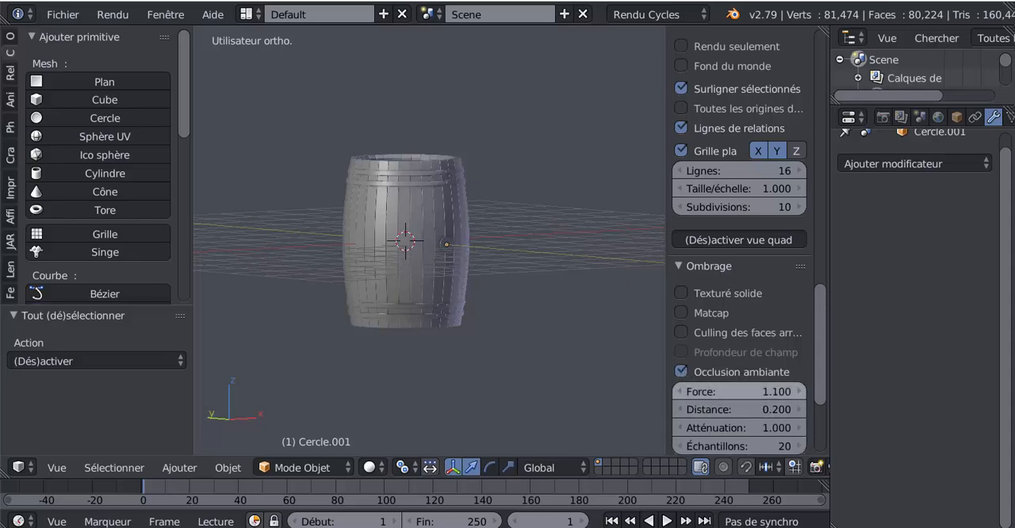
key(Return)
drag(759, 392, 734, 392)
scroll(568, 345, up, 4)
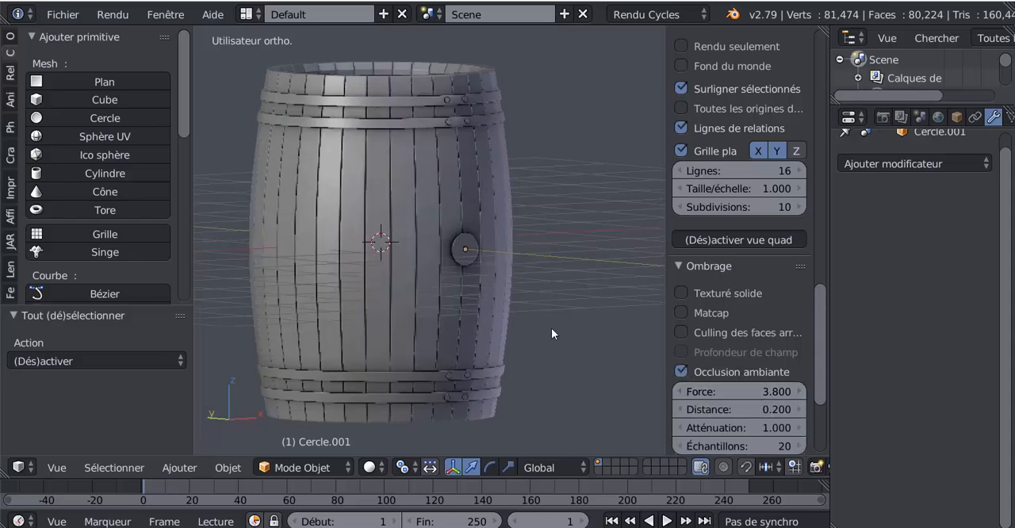
middle_drag(551, 328, 550, 385)
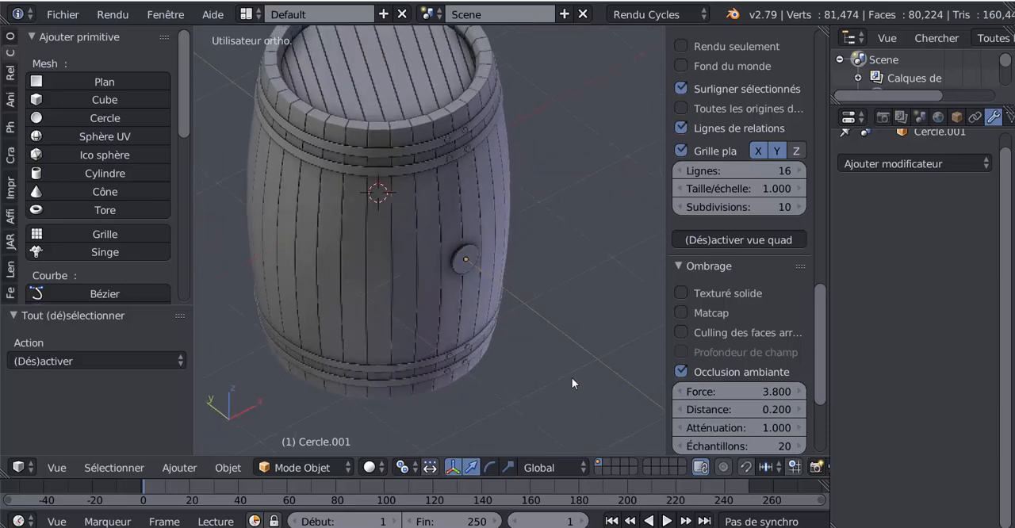
Step: Set the ambient occlusion strength to 4.4, distance to 0.27, attenuation to 1.19 and samples to 85
mouse_move(731, 393)
mouse_down()
mouse_move(759, 392)
mouse_move(741, 393)
mouse_move(742, 411)
mouse_move(726, 411)
mouse_move(734, 431)
mouse_move(745, 432)
mouse_move(737, 447)
mouse_move(714, 447)
mouse_move(745, 446)
mouse_up()
mouse_move(603, 385)
middle_down()
mouse_move(648, 329)
mouse_move(620, 384)
middle_up()
shift+middle_drag(595, 319, 606, 374)
scroll(554, 270, up, 1)
scroll(582, 335, up, 1)
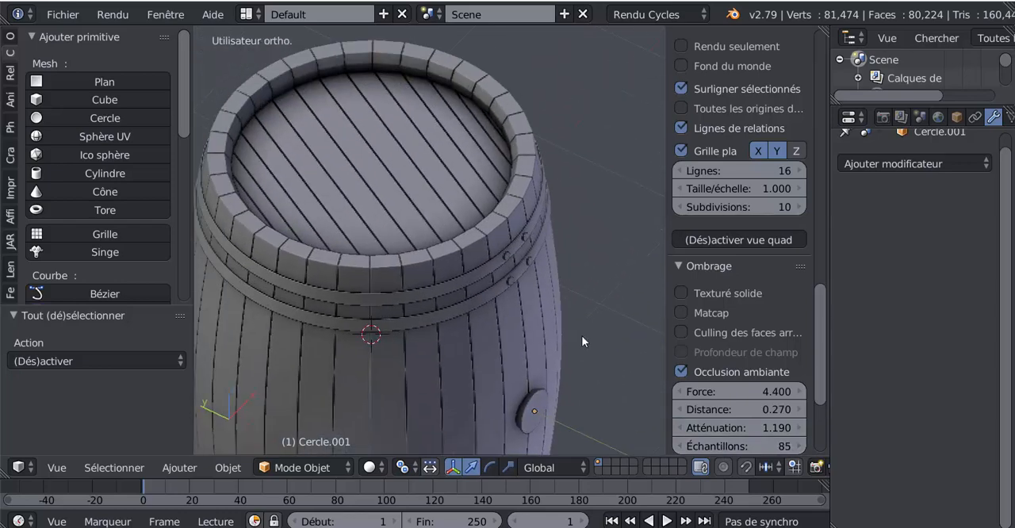
middle_drag(585, 267, 604, 316)
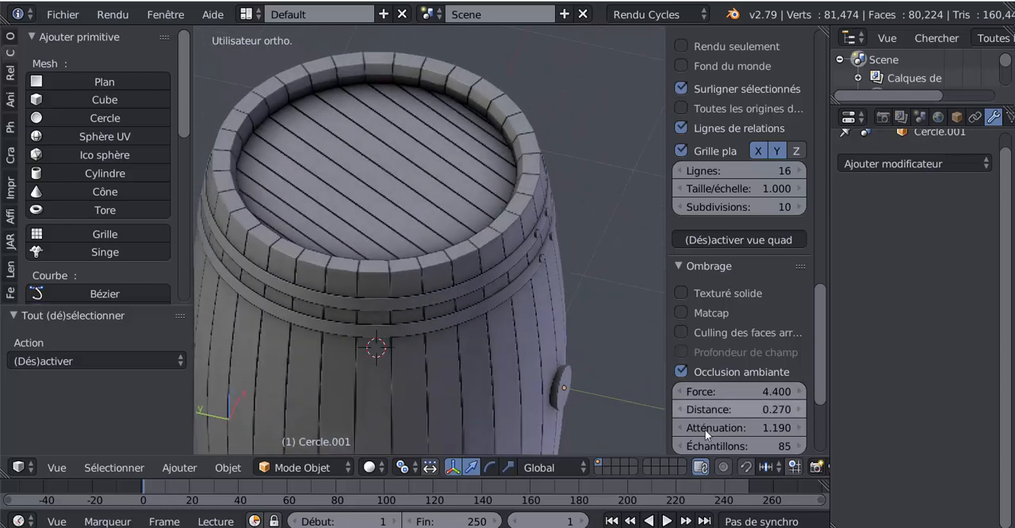
Step: Change the ambient occlusion to strength 6.7, distance 0.67, attenuation 2.8 and 22 samples
drag(738, 446, 793, 427)
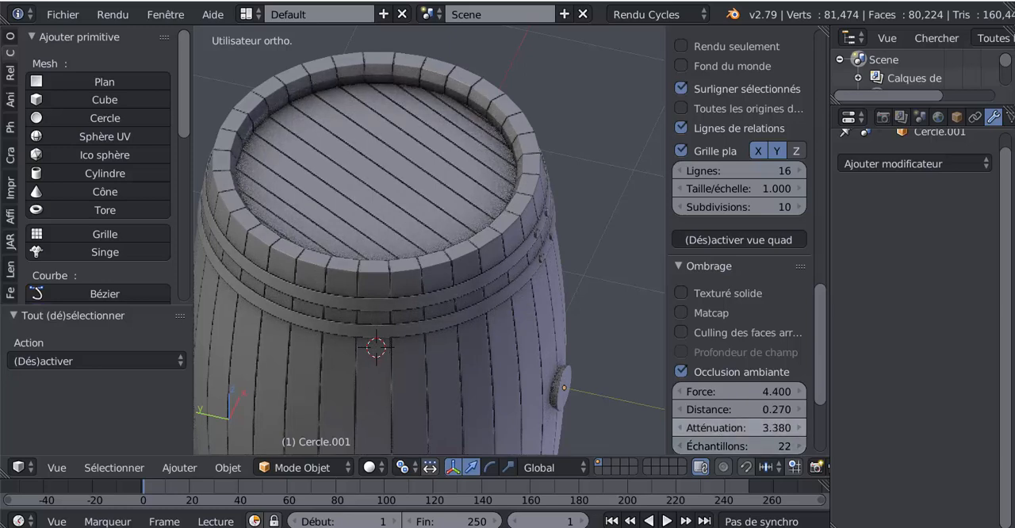
drag(716, 409, 750, 410)
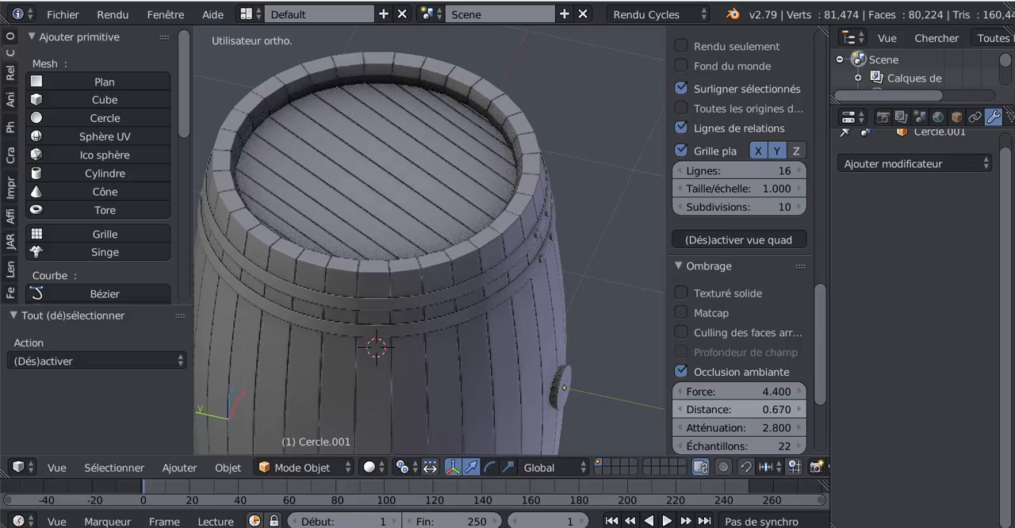
mouse_move(687, 391)
mouse_down()
mouse_move(754, 391)
mouse_move(685, 392)
mouse_move(697, 391)
mouse_up()
middle_drag(549, 367, 412, 346)
scroll(458, 296, down, 4)
scroll(532, 344, up, 4)
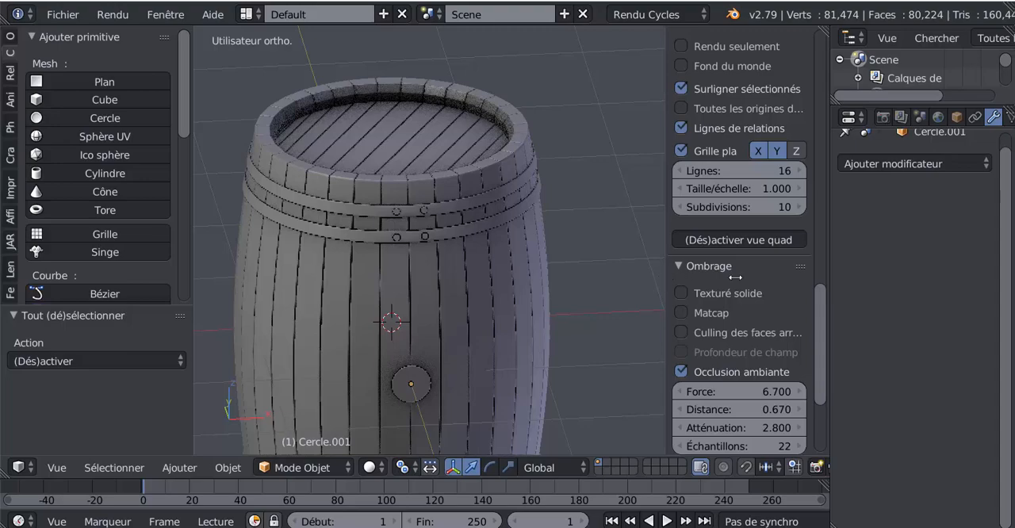
Step: Hide the 3D view's properties sidebar and view the shaded barrel from the plug side
drag(736, 277, 824, 284)
scroll(773, 290, down, 2)
middle_drag(774, 290, 603, 285)
middle_drag(575, 306, 683, 311)
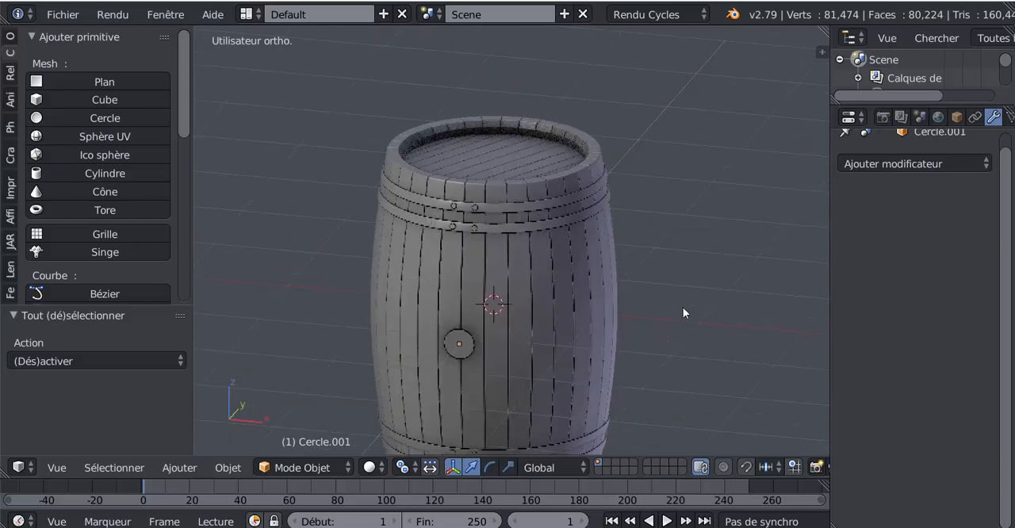
middle_drag(538, 308, 569, 303)
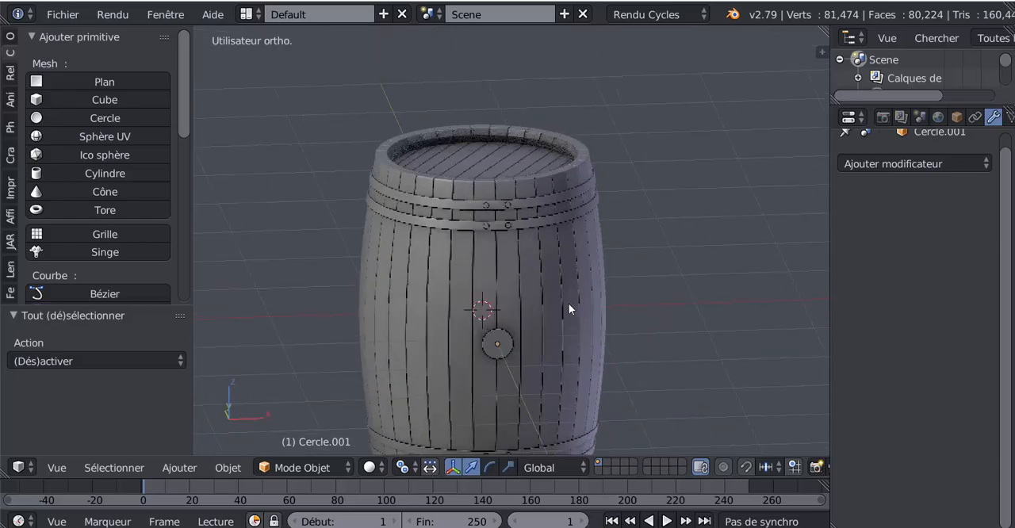
Step: Save the barrel file on the Desktop as TONNEAU DU GALION.blend, overwriting the existing file
click(63, 14)
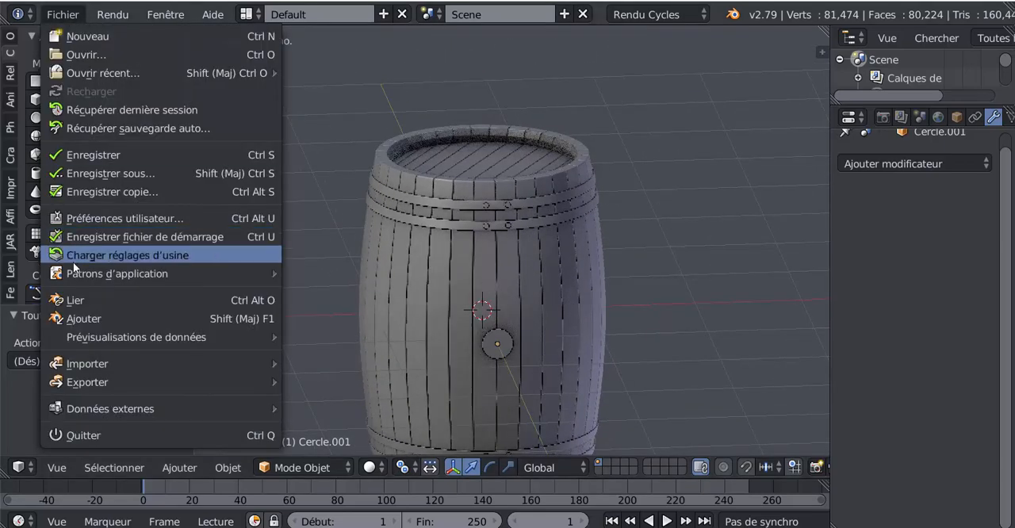
click(111, 175)
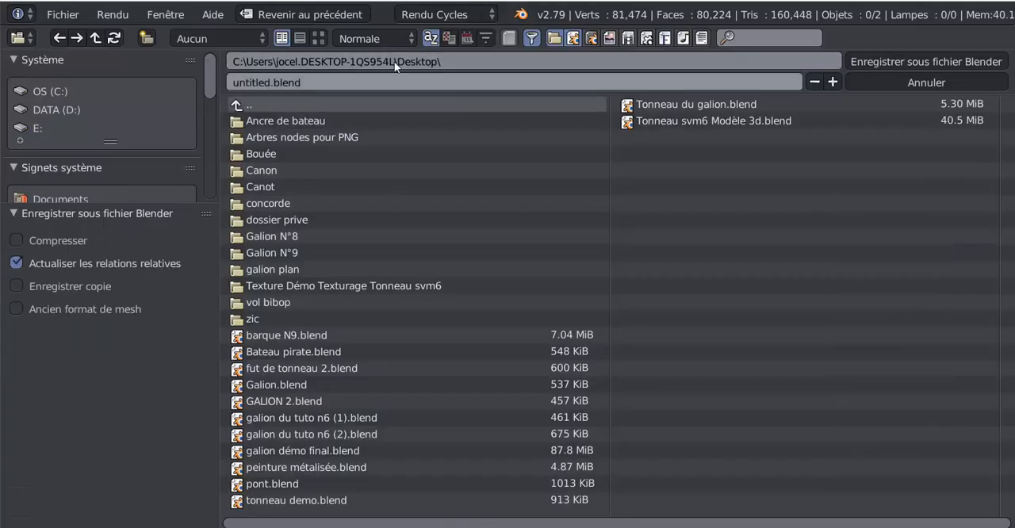
click(313, 81)
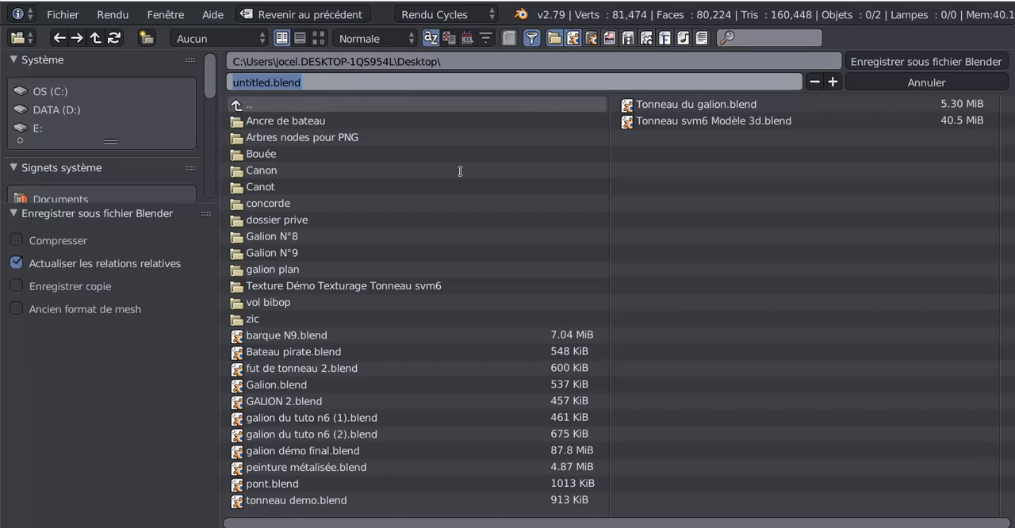
text(TONNEA)
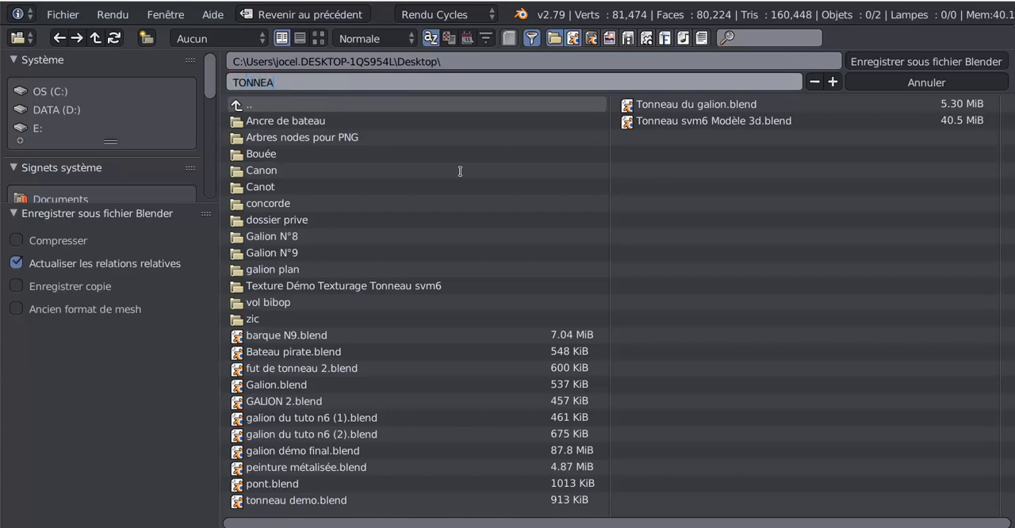
text(U DU GALION)
click(886, 61)
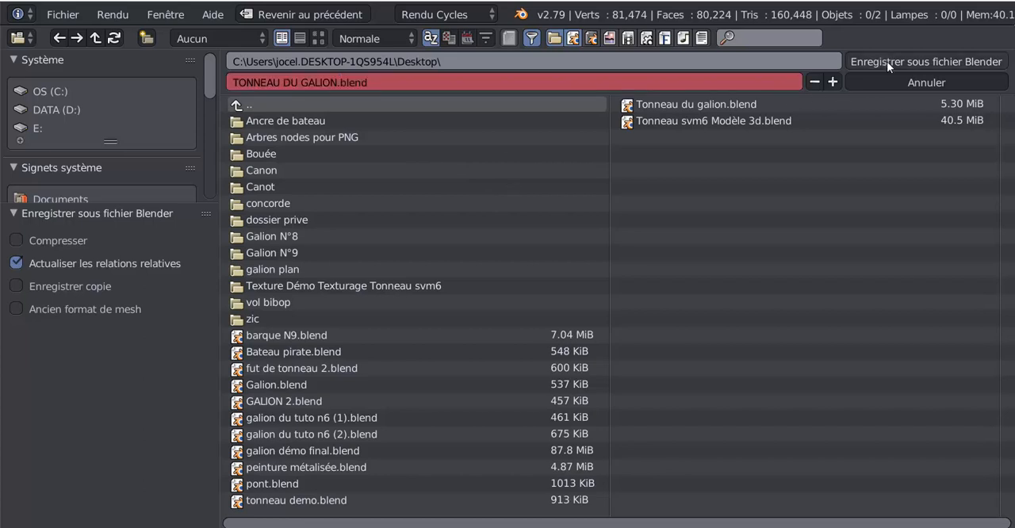
click(887, 61)
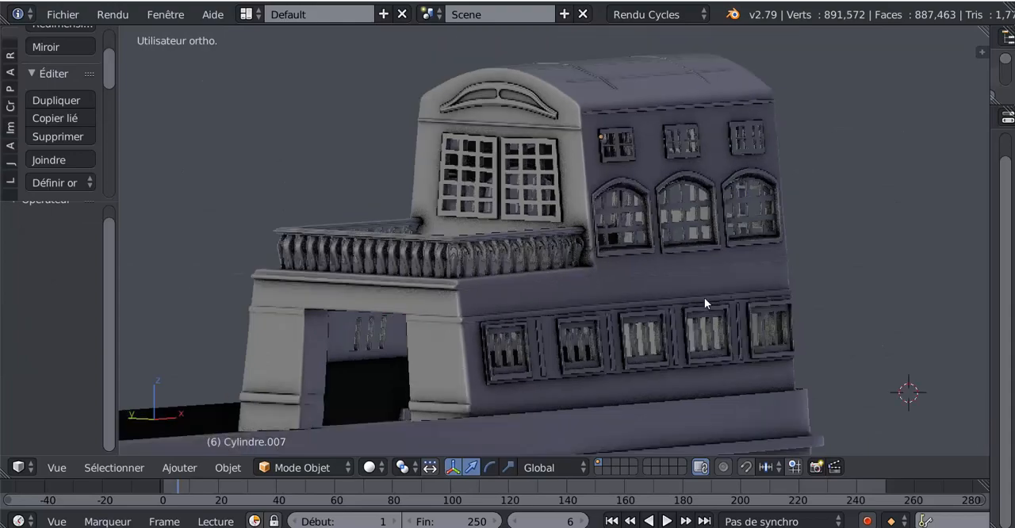
Step: Switch to the Blender window containing the galleon and look over its deck and stern castle
scroll(704, 298, down, 3)
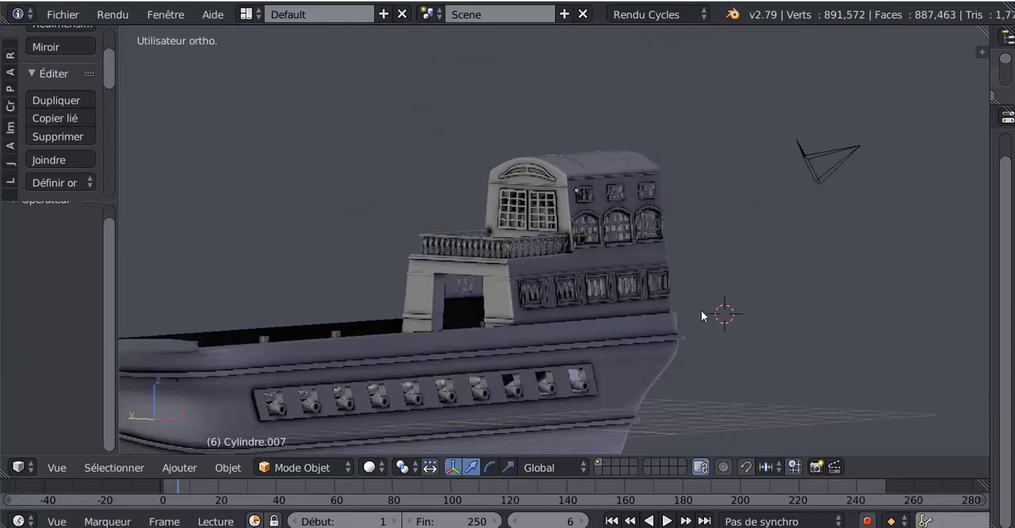
middle_drag(702, 315, 691, 333)
scroll(666, 300, up, 2)
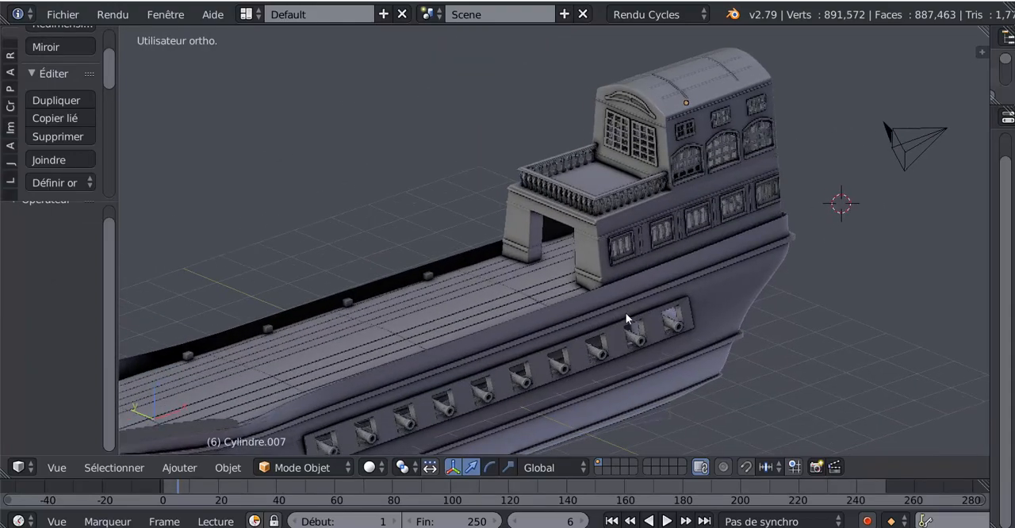
scroll(626, 313, up, 3)
scroll(671, 252, down, 5)
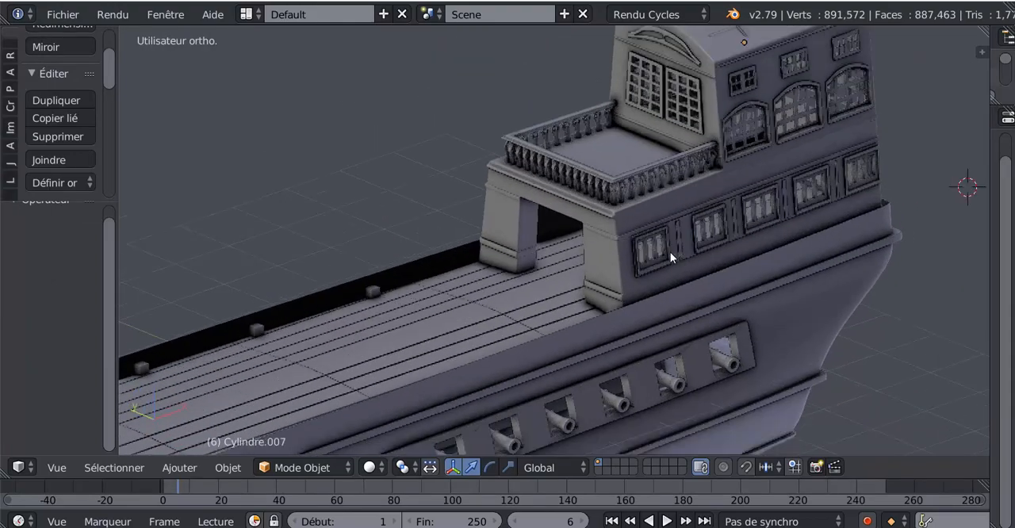
Step: Start appending from a library and open TONNEAU DU GALION.blend on the Desktop
click(63, 14)
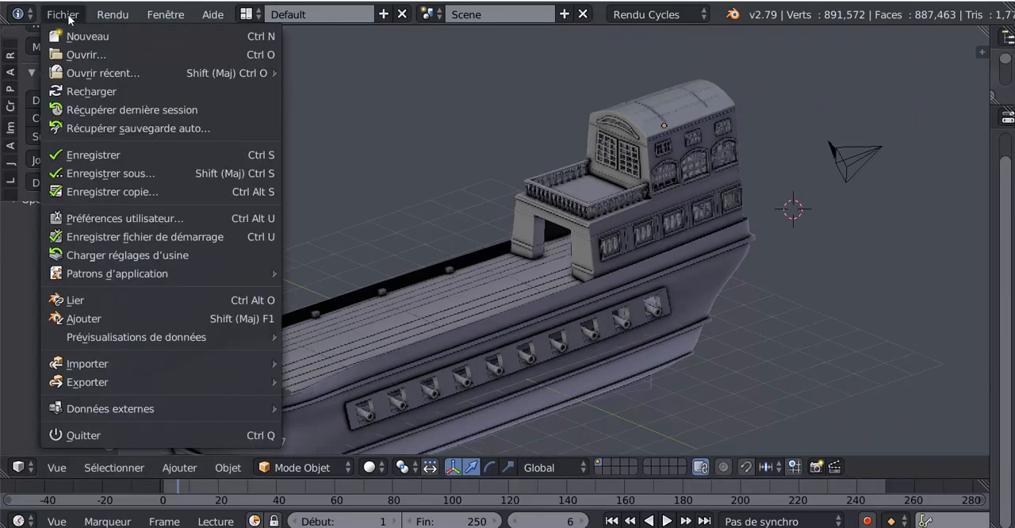
click(102, 318)
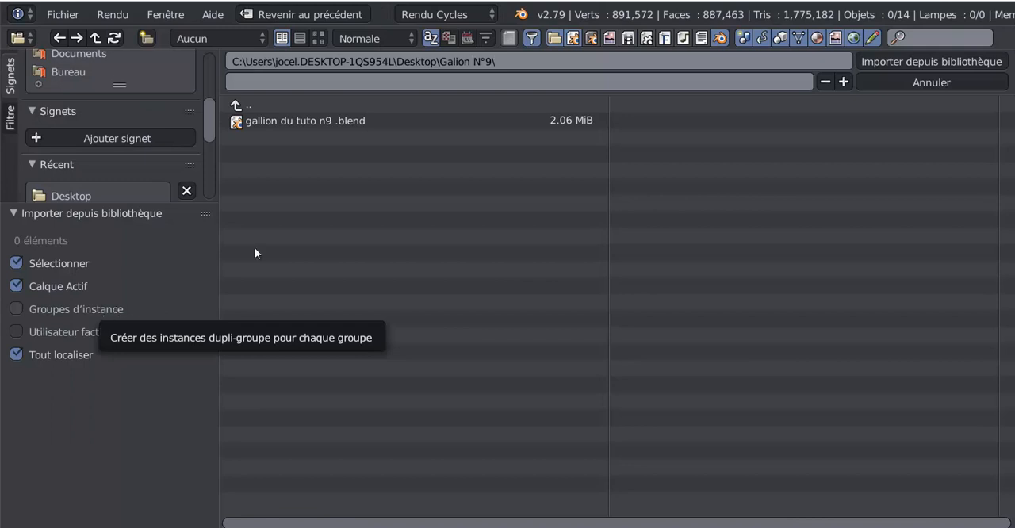
click(70, 72)
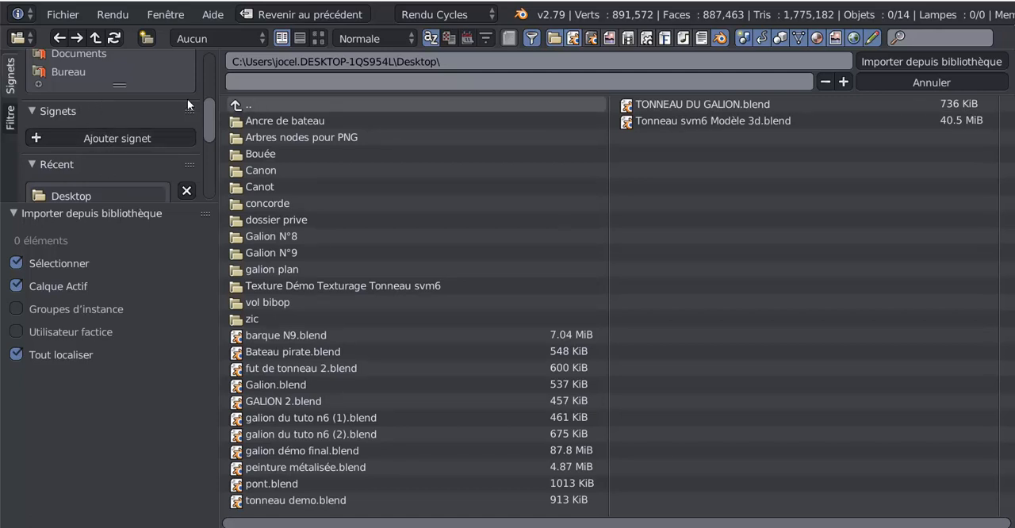
scroll(200, 111, up, 3)
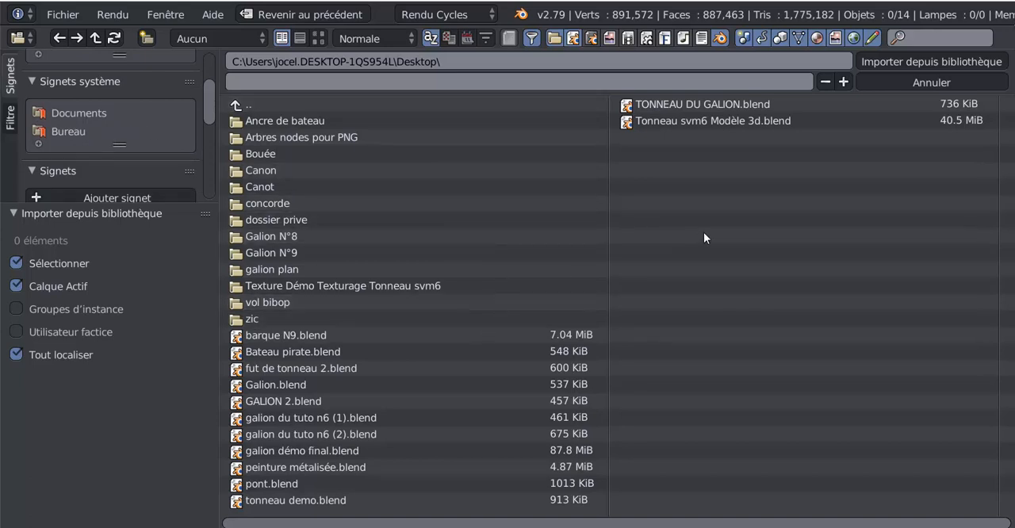
click(686, 104)
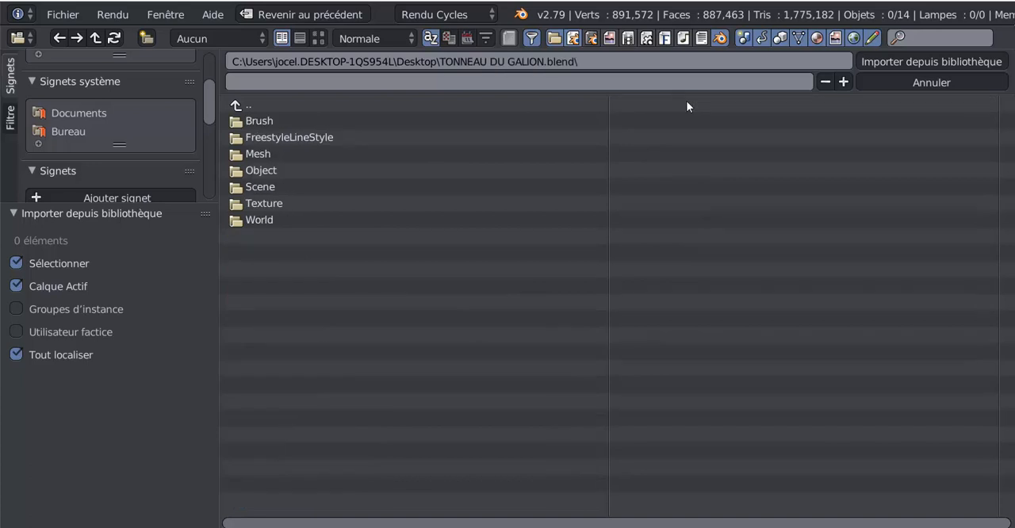
Step: Append both barrel objects, Cercle and Cercle.001, from the file's Object folder into the galleon scene
click(259, 171)
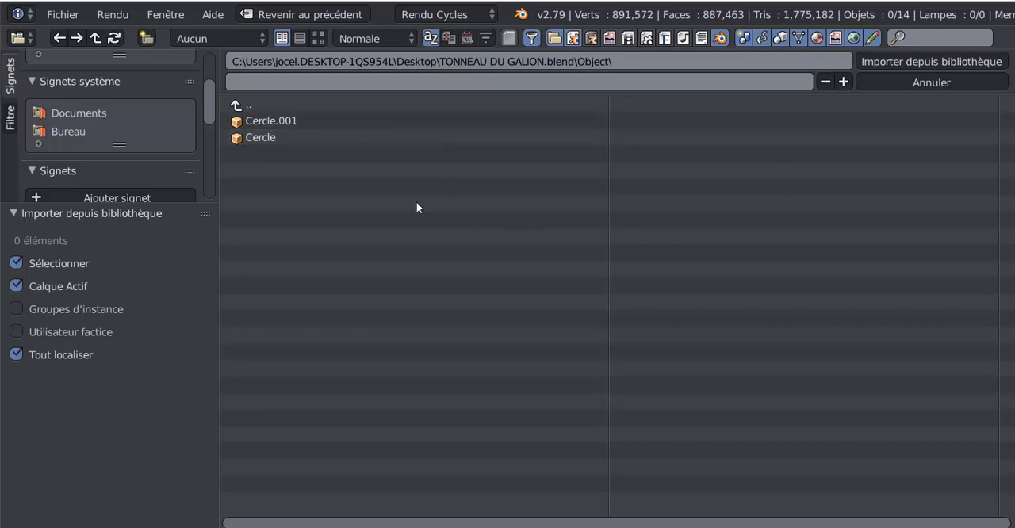
click(255, 136)
click(263, 123)
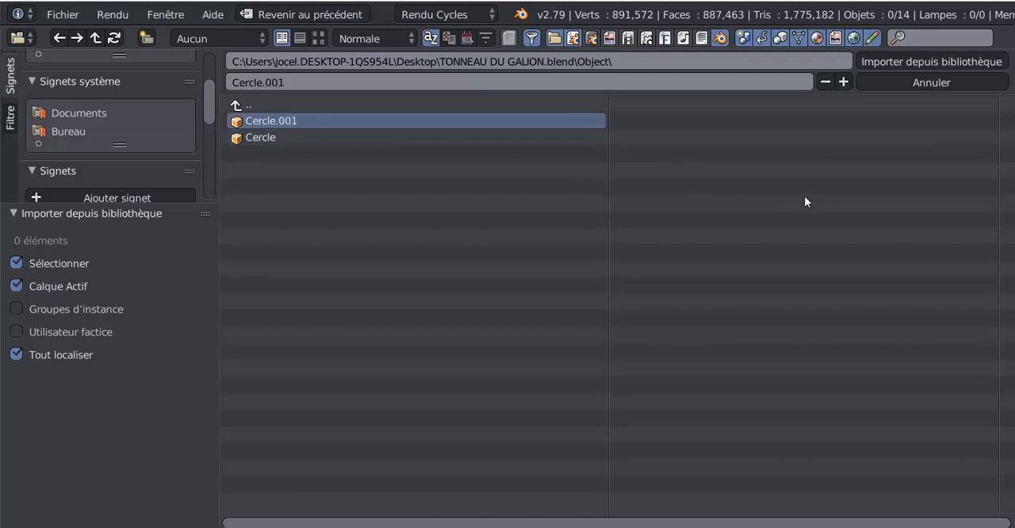
shift+click(252, 140)
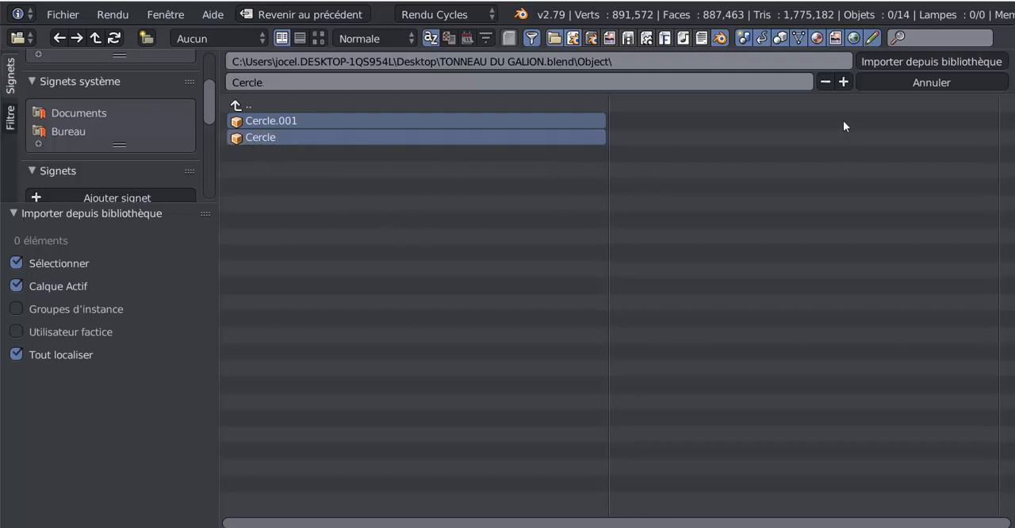
click(941, 61)
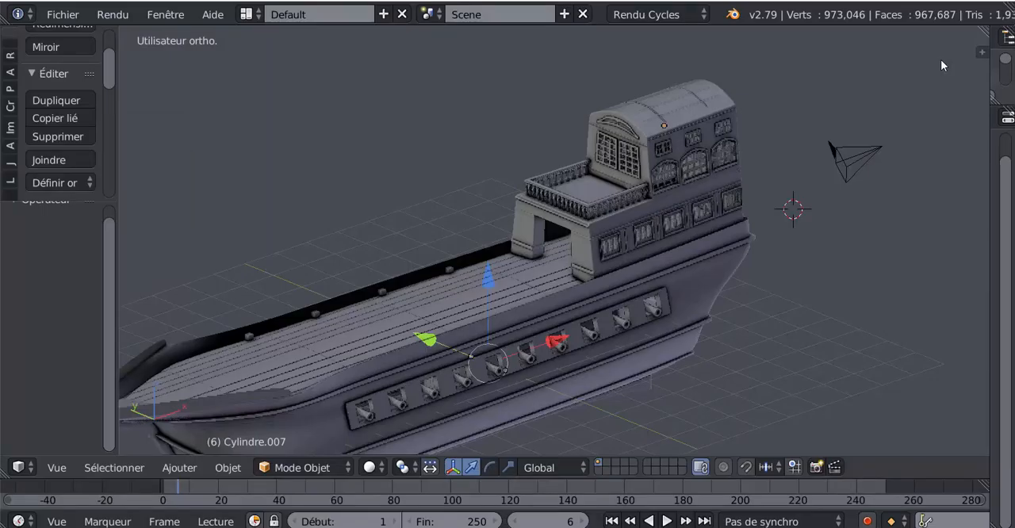
scroll(773, 312, down, 3)
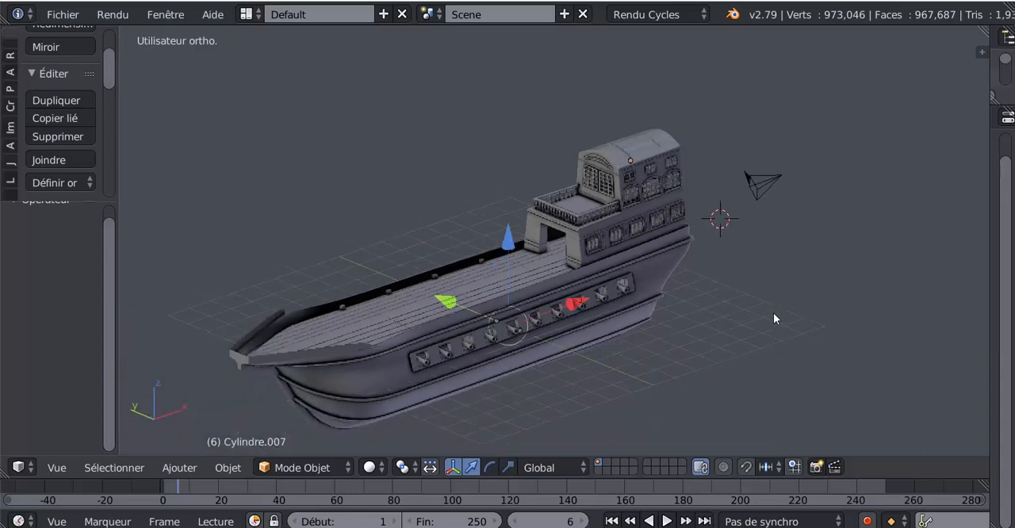
Step: Scale the appended barrel up to about 1.96 and move it -7.599 along Y, clear of the ship's side
key(s)
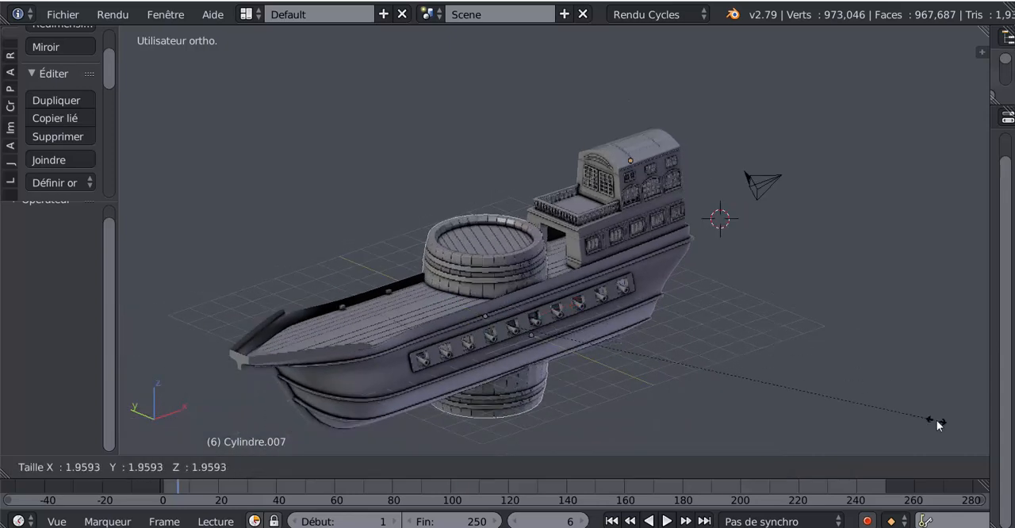
click(917, 426)
drag(454, 303, 664, 377)
shift+middle_drag(749, 380, 721, 284)
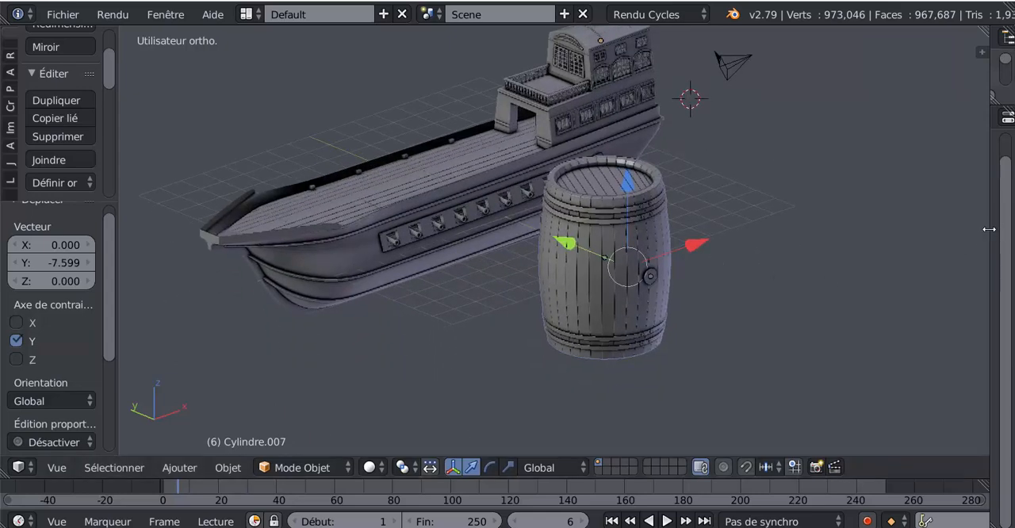
Step: Apply the Mirror and Subsurf modifiers on the barrel body
drag(989, 235, 797, 249)
middle_drag(752, 254, 582, 290)
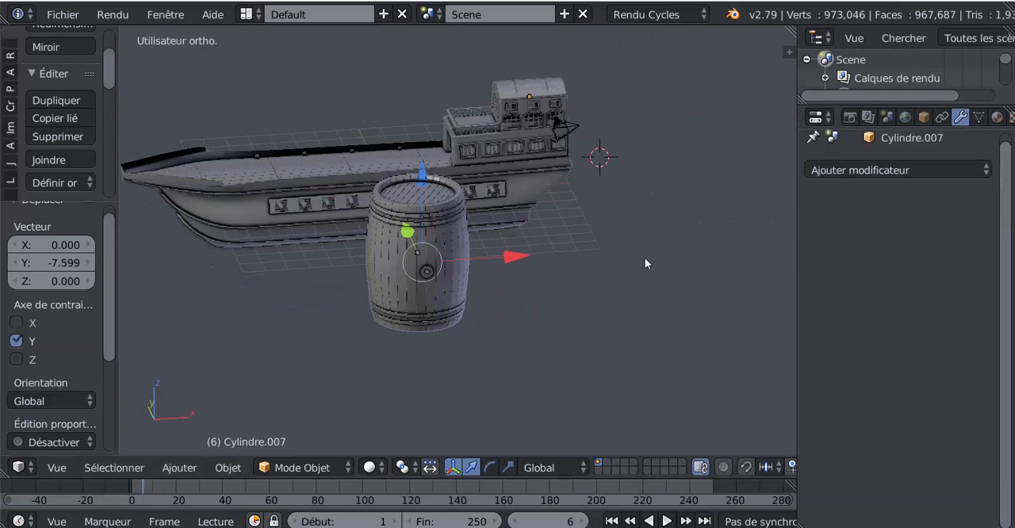
scroll(456, 277, up, 4)
right_click(433, 236)
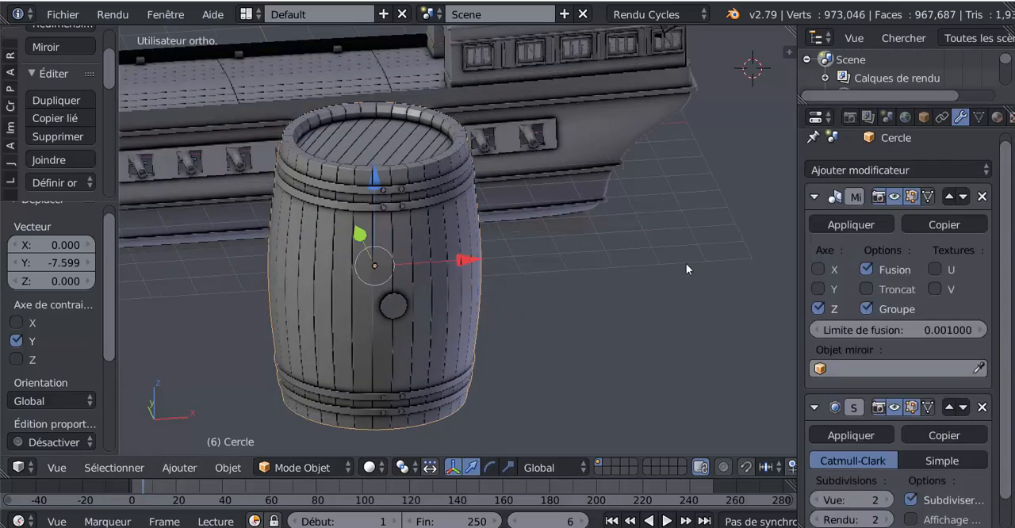
scroll(944, 371, down, 2)
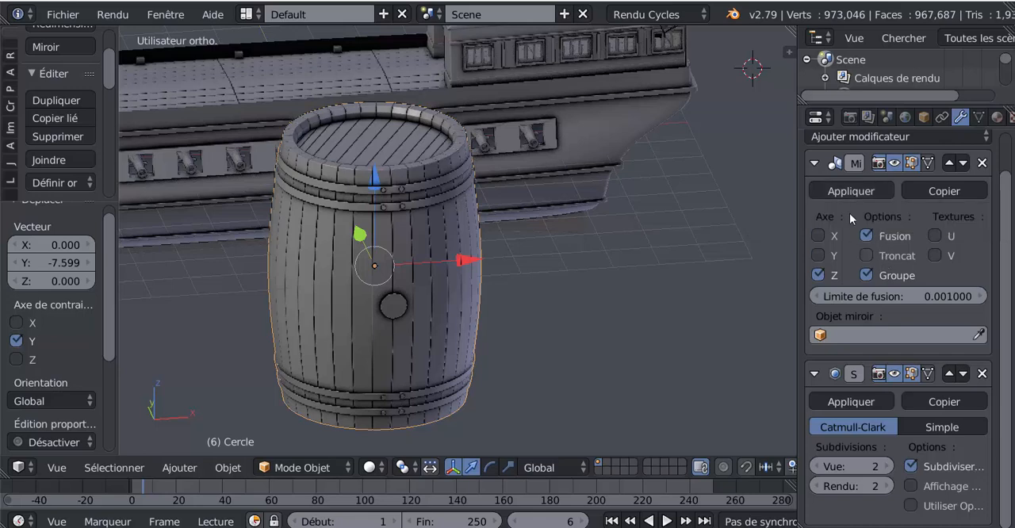
click(851, 191)
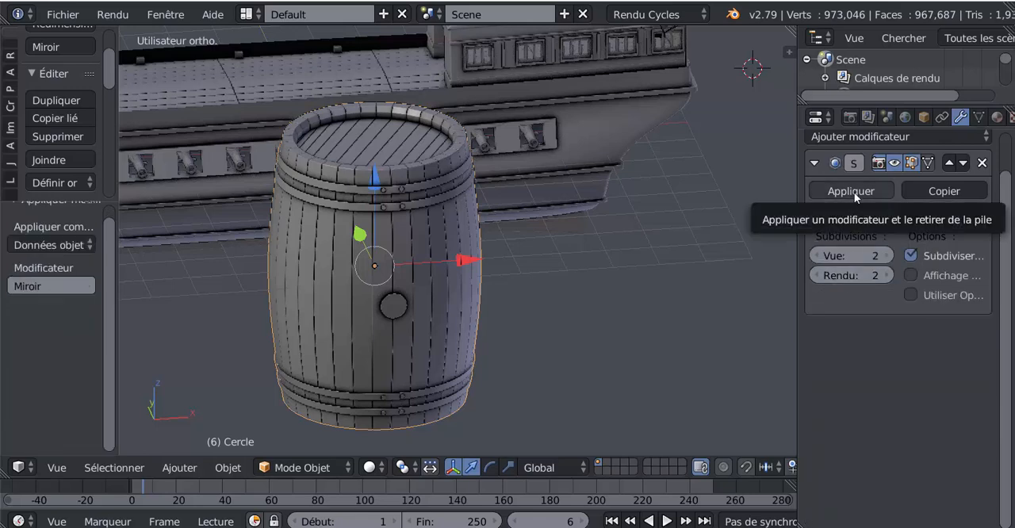
click(854, 192)
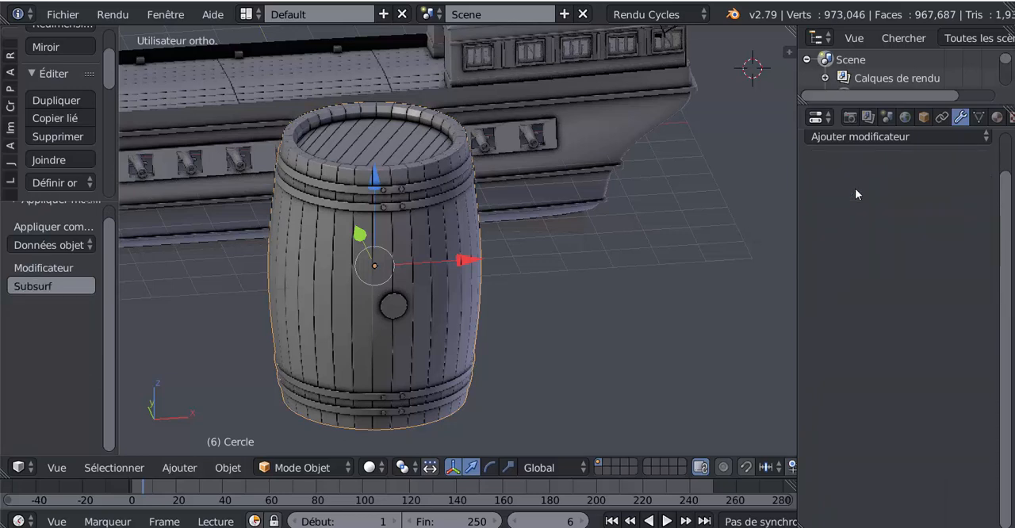
Step: Join the plug and the barrel body into a single object
right_click(398, 308)
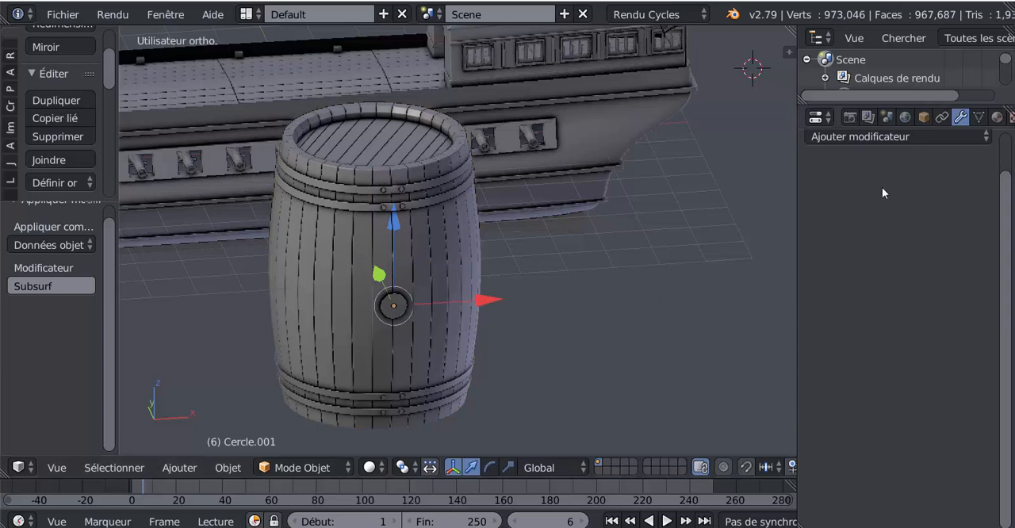
scroll(509, 254, up, 2)
shift+middle_drag(508, 254, 633, 224)
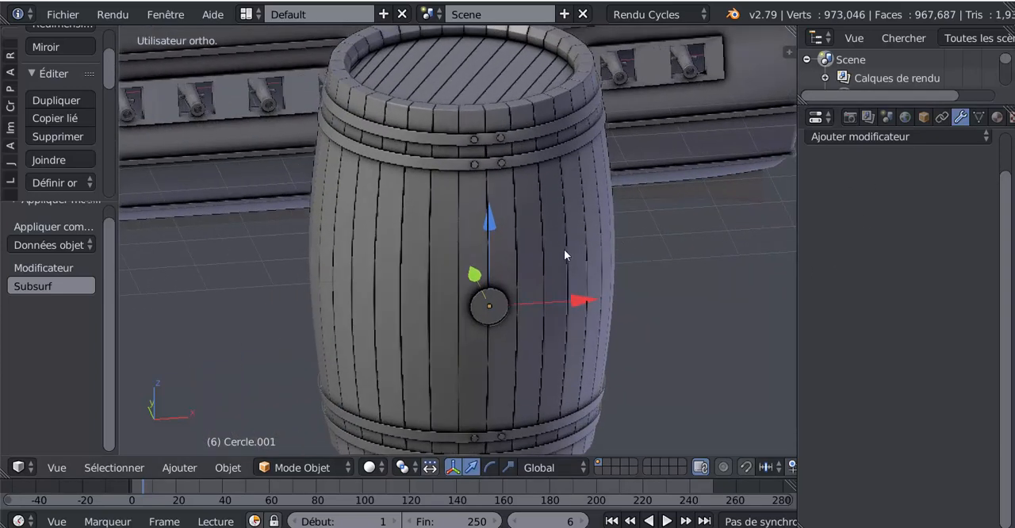
right_click(533, 158)
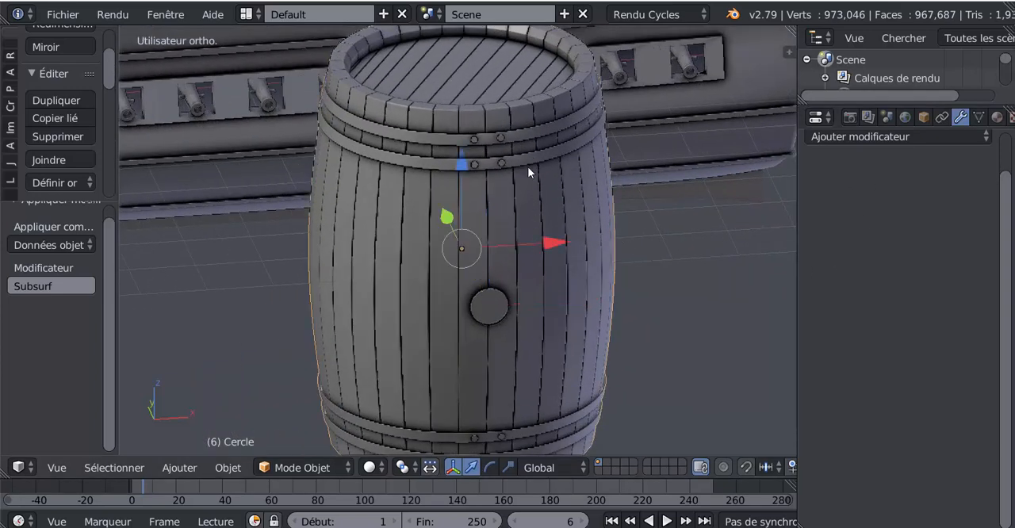
right_click(479, 308)
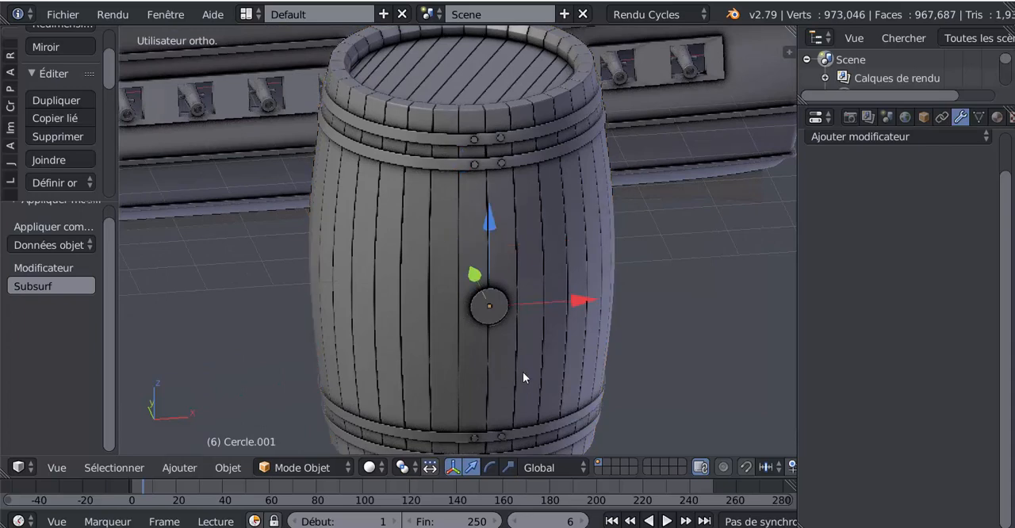
right_click(508, 281)
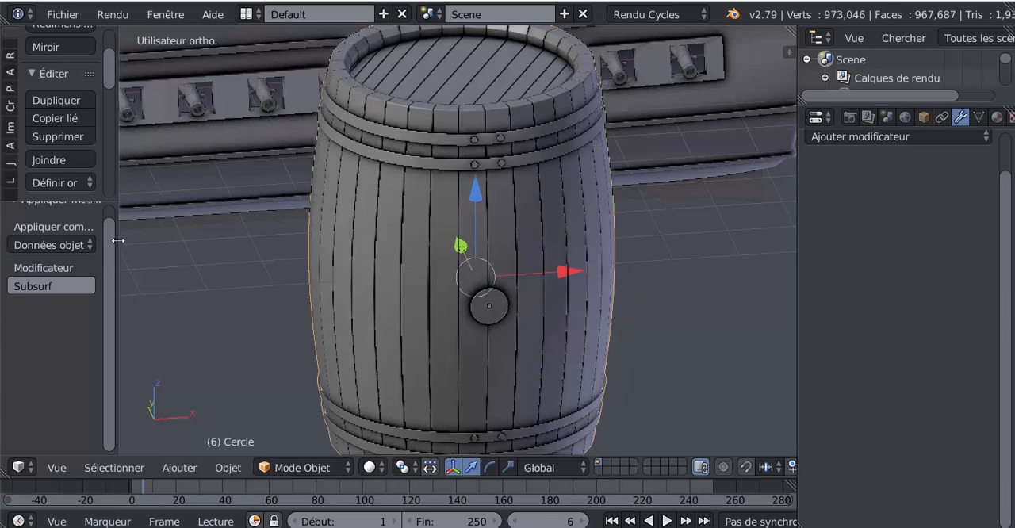
drag(117, 240, 262, 251)
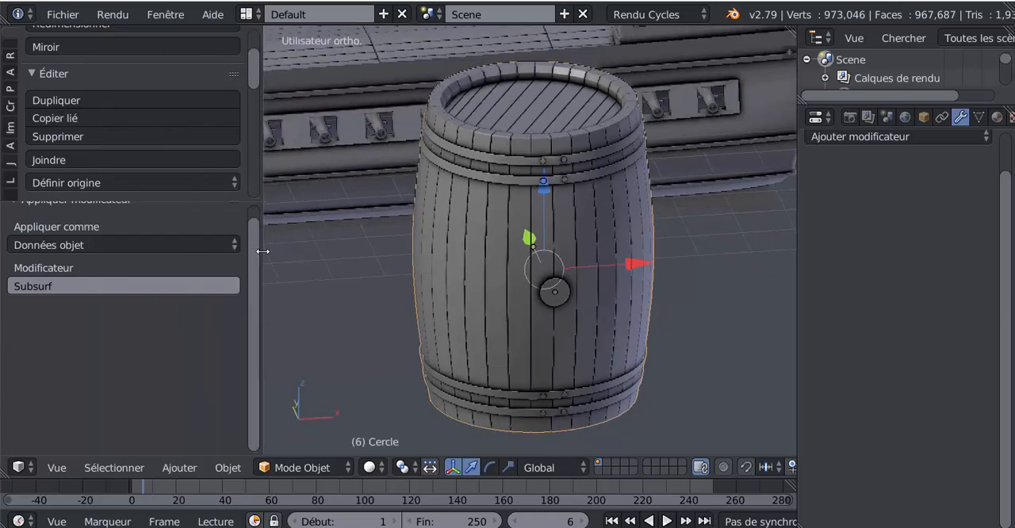
click(59, 160)
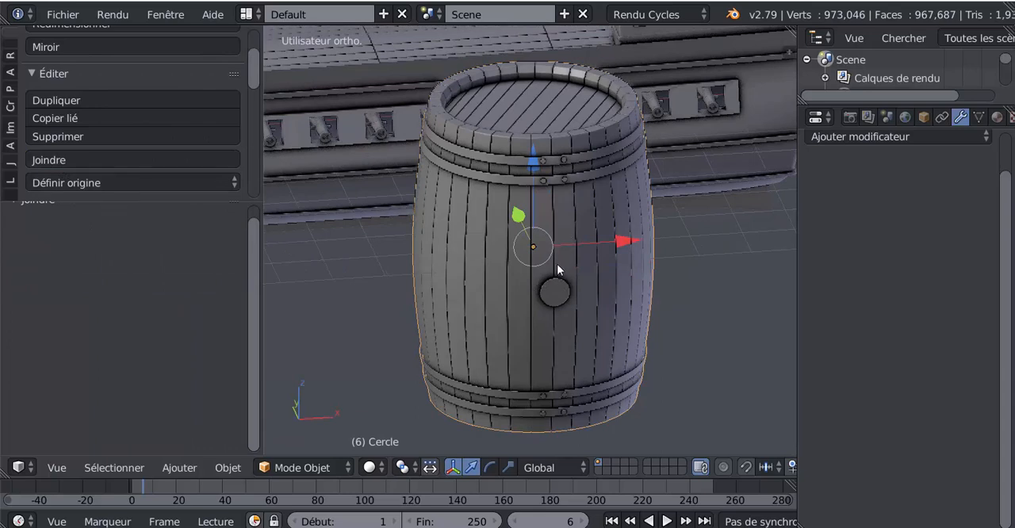
Step: Examine the joined barrel, its plug and its mesh from several sides
middle_drag(597, 312, 634, 309)
shift+middle_drag(528, 274, 294, 258)
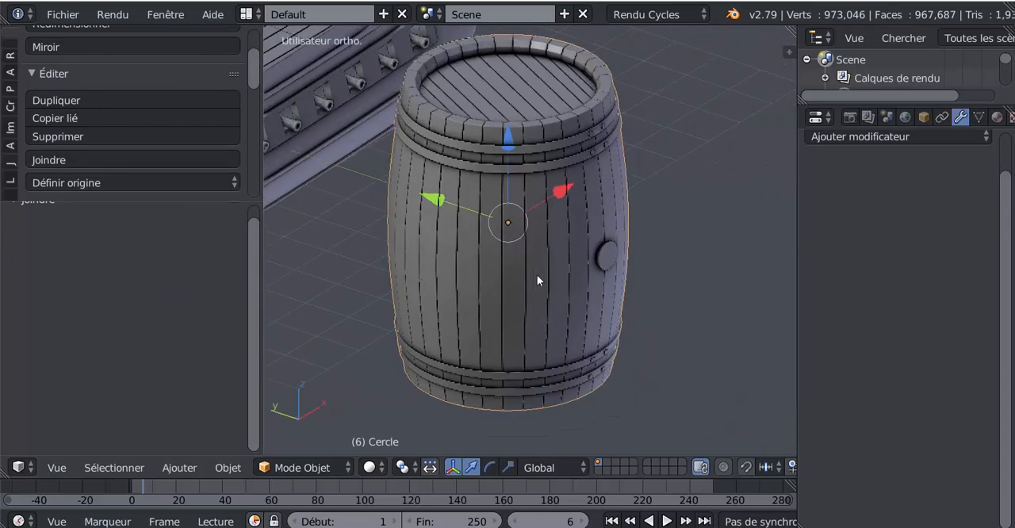
scroll(579, 272, up, 2)
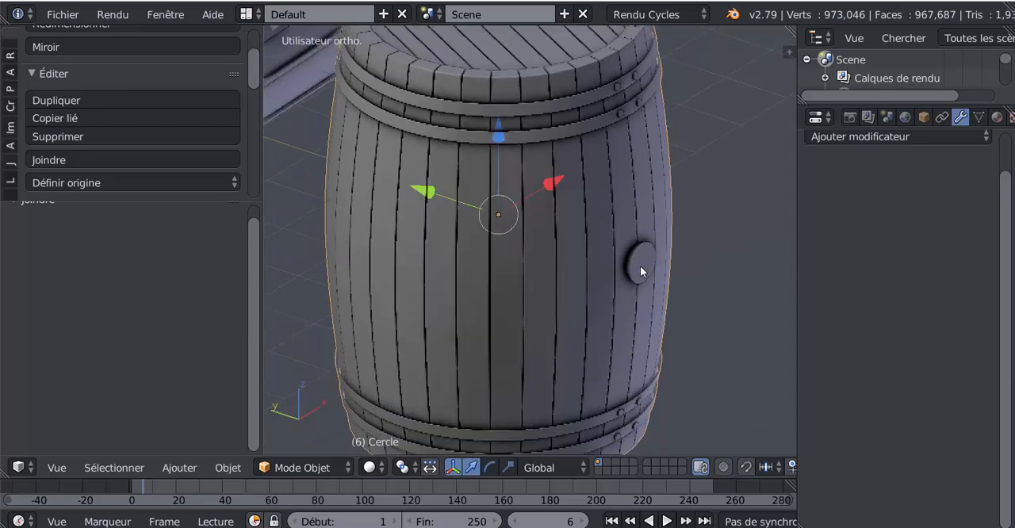
scroll(640, 266, down, 1)
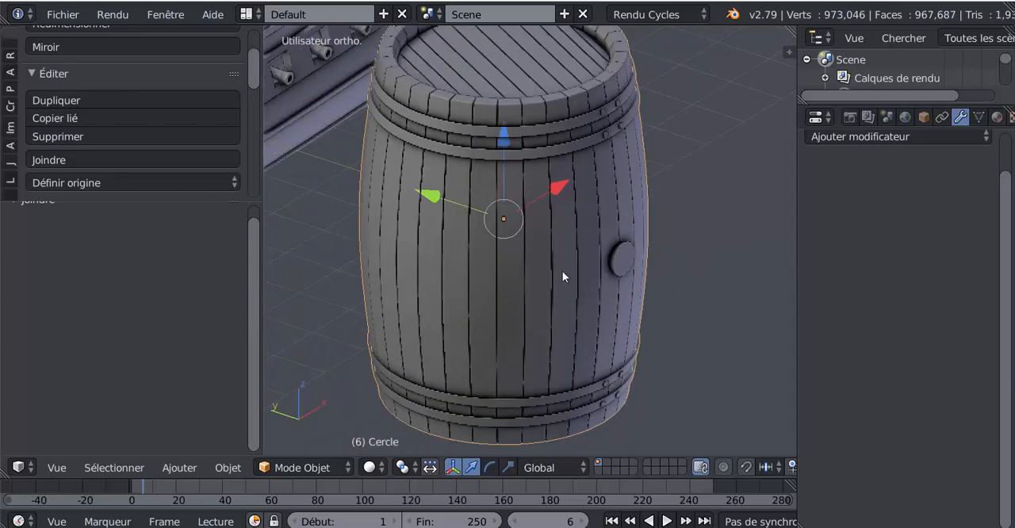
key(Tab)
middle_drag(571, 296, 566, 318)
scroll(544, 299, up, 2)
key(Tab)
scroll(543, 299, down, 4)
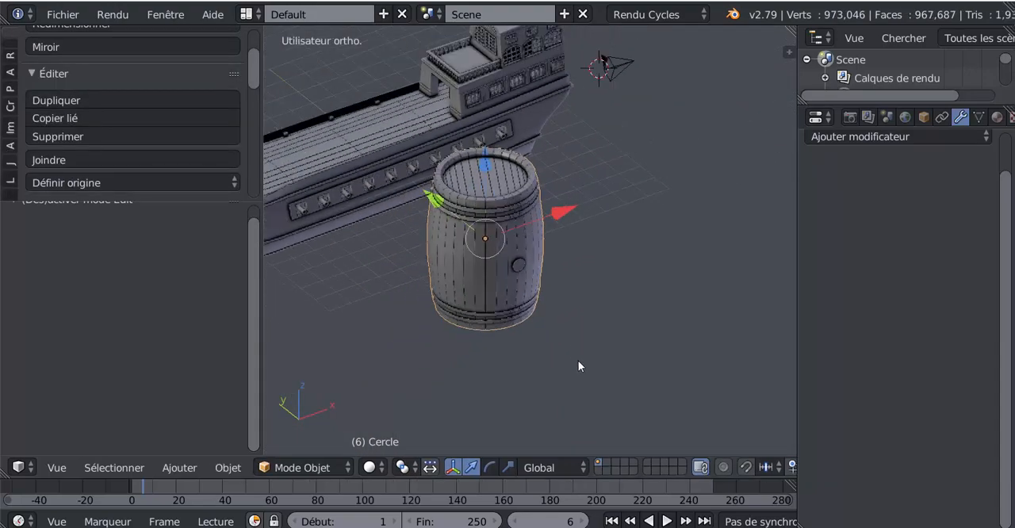
Step: Scale the barrel down to 0.211 and move it 7.694 along Y, back over the ship
key(s)
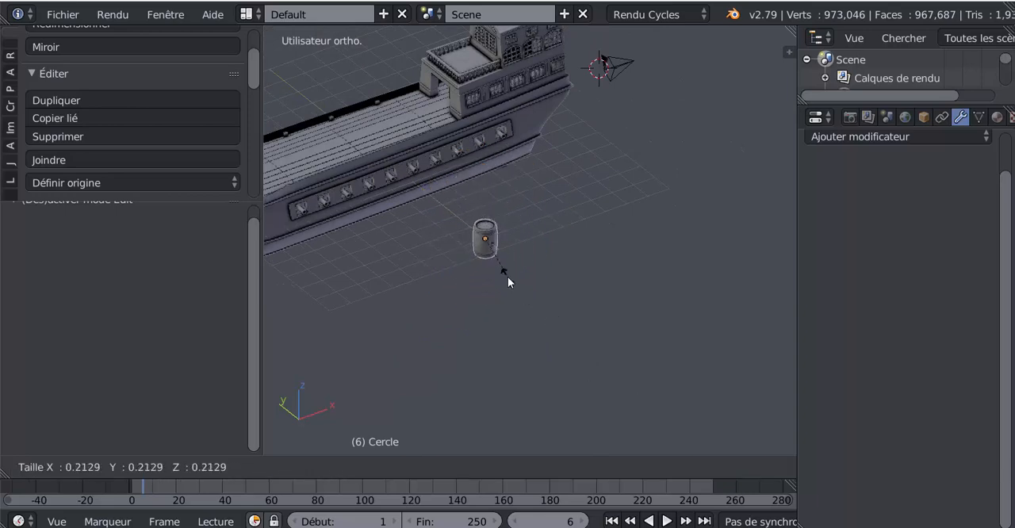
click(507, 278)
middle_drag(447, 310, 396, 250)
key(g)
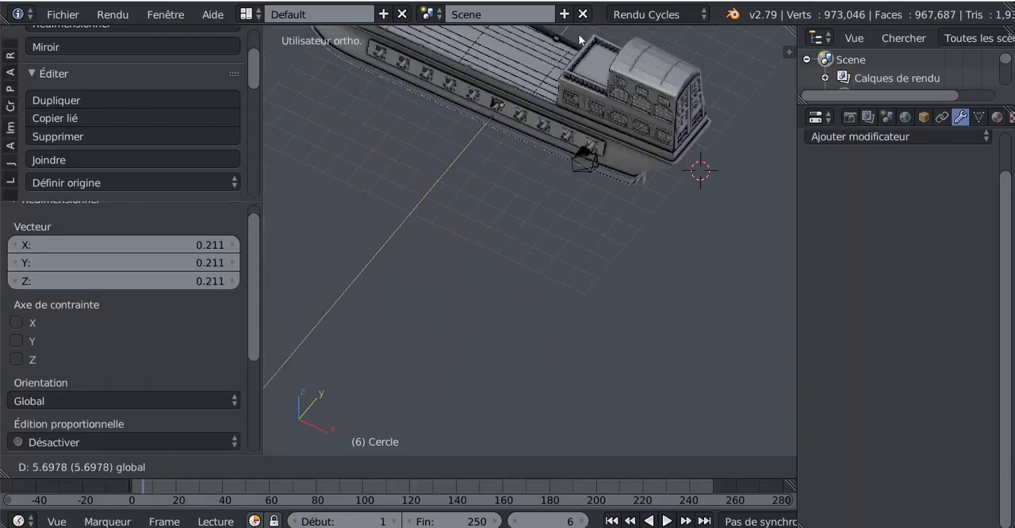
key(y)
click(589, 458)
Step: Raise the barrel 2.375 along Z to deck level and scale it down further to 0.390
shift+middle_drag(542, 221, 549, 242)
key(g)
key(z)
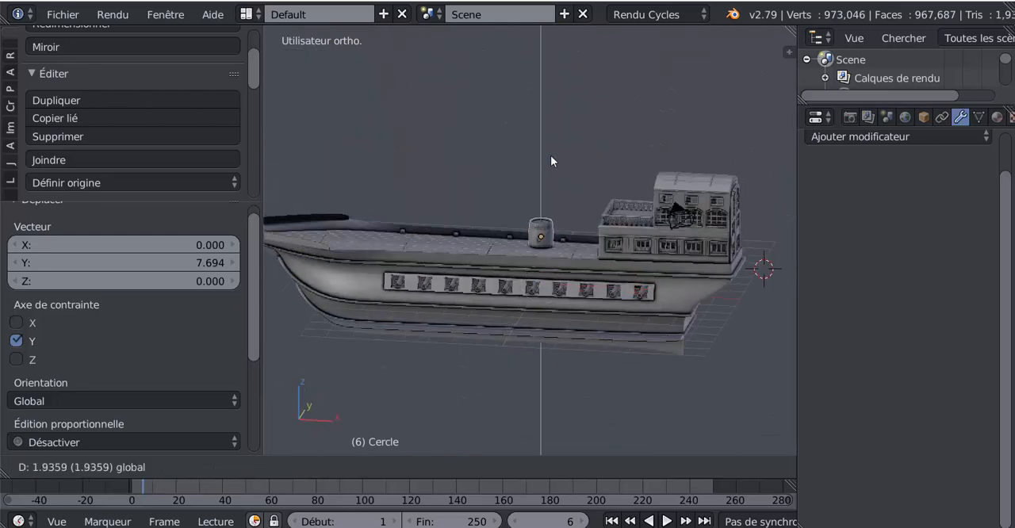
click(556, 144)
middle_drag(548, 373, 638, 368)
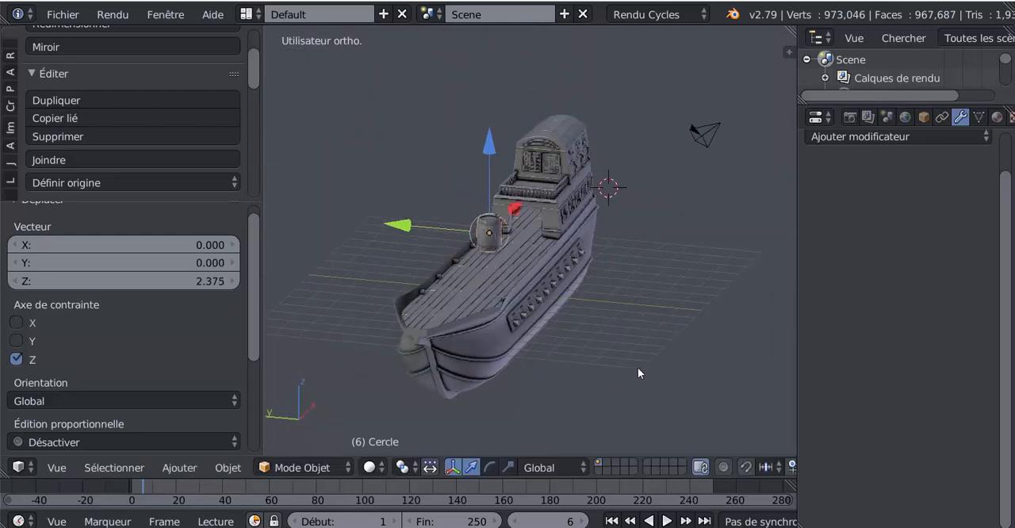
scroll(638, 367, up, 5)
key(s)
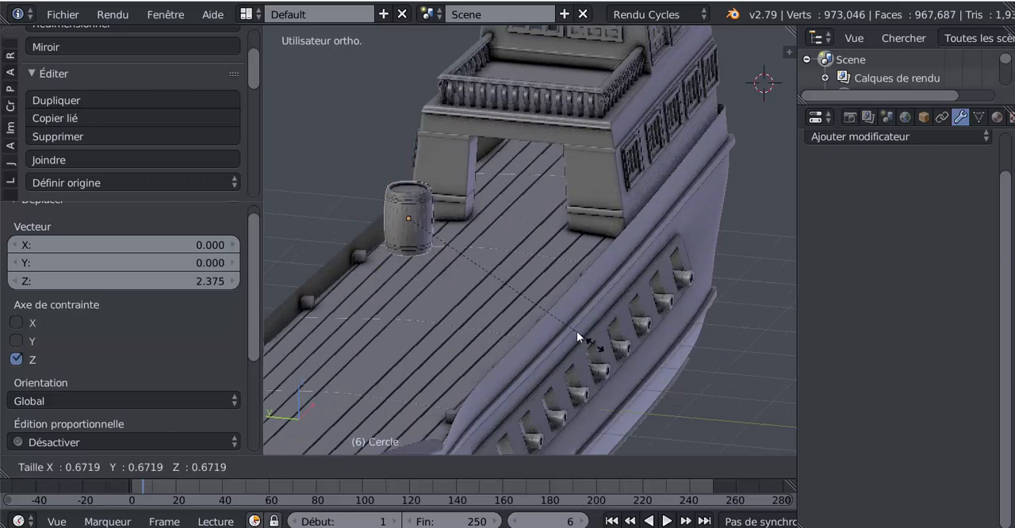
click(521, 286)
Step: Move the barrel 1.705 along X towards the stern castle and lower it by 0.405 and another 0.151 towards the deck
middle_drag(454, 297, 361, 297)
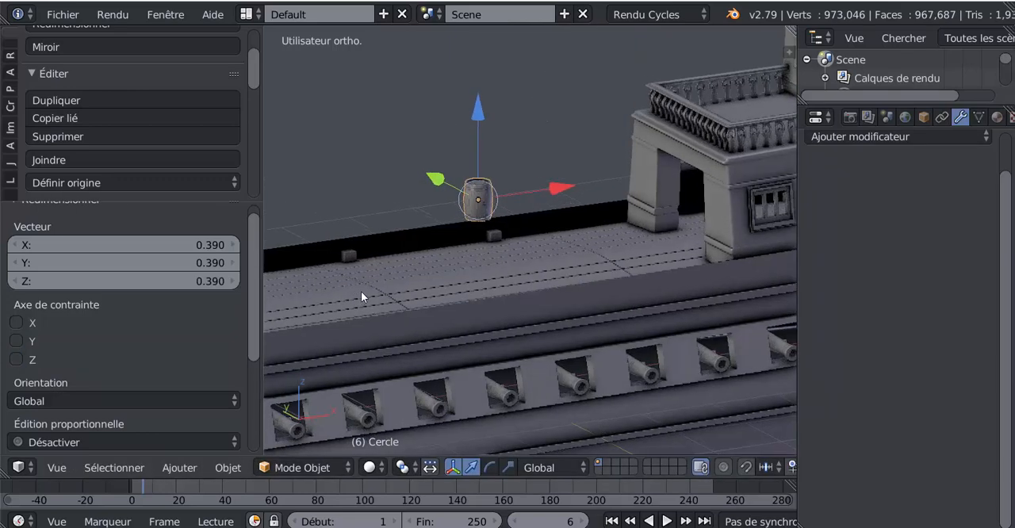
drag(589, 183, 675, 168)
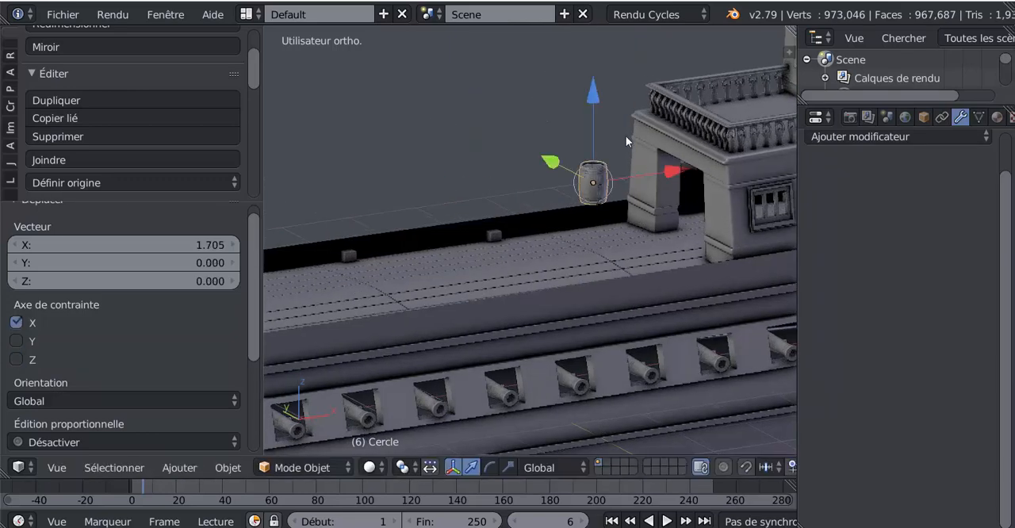
drag(599, 100, 598, 149)
middle_drag(597, 150, 689, 213)
scroll(534, 227, up, 3)
shift+middle_drag(618, 253, 795, 283)
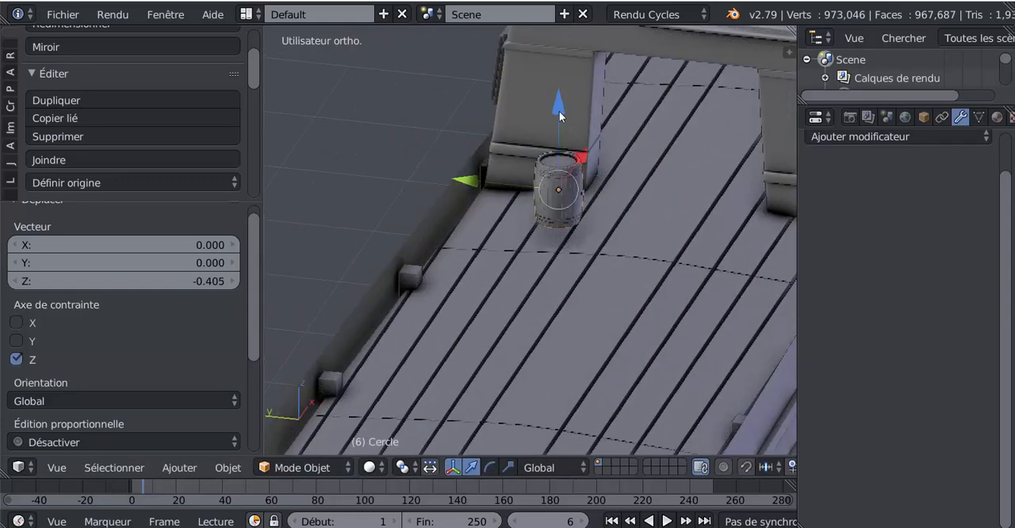
drag(559, 111, 559, 129)
Step: Move the barrel 0.685 along Y to the deck's edge beside the castle pillar and lower it 0.045 onto the planks
scroll(580, 315, down, 3)
mouse_move(581, 315)
middle_down()
mouse_move(617, 279)
mouse_move(586, 297)
middle_up()
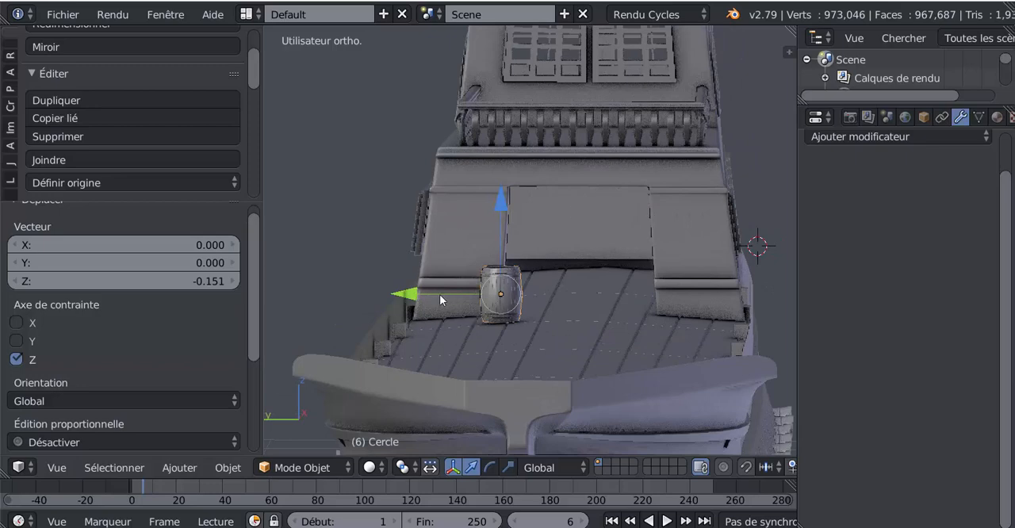
drag(401, 295, 370, 299)
drag(341, 310, 333, 315)
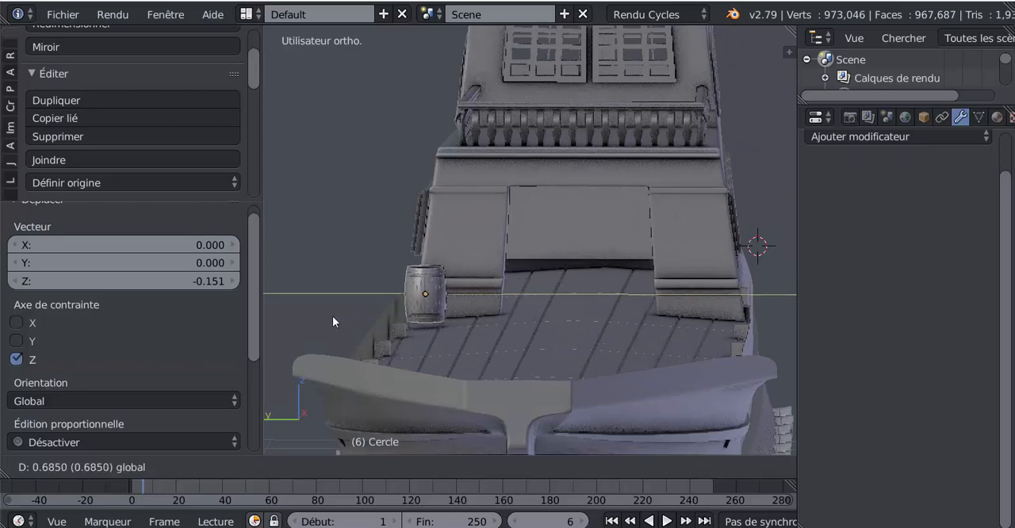
shift+middle_drag(449, 334, 594, 254)
scroll(494, 264, up, 1)
scroll(494, 264, up, 3)
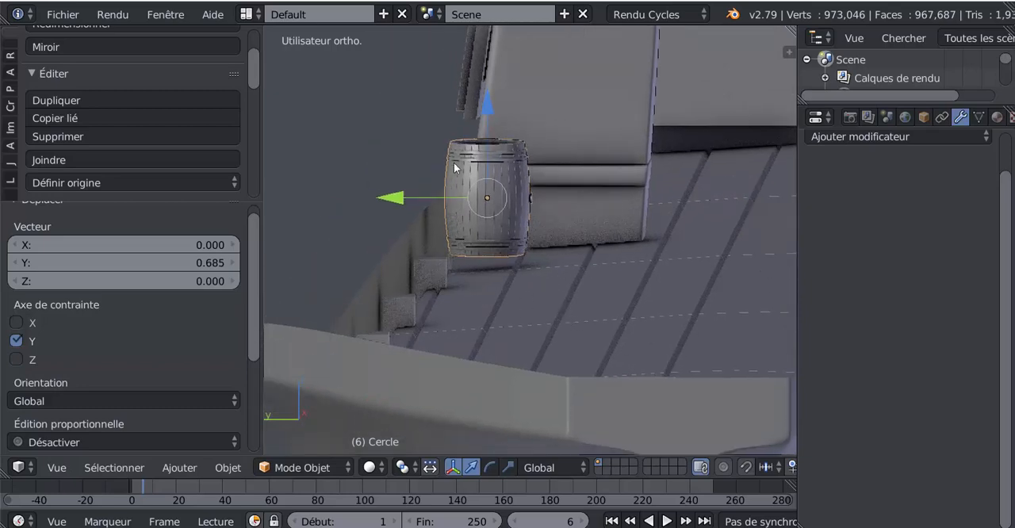
drag(486, 103, 498, 130)
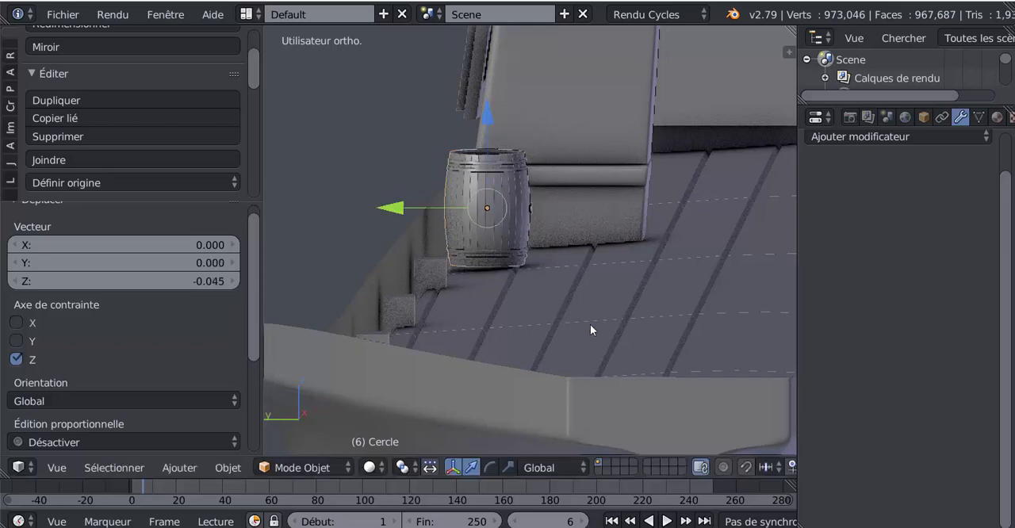
Step: Tilt the barrel -4.41° to follow the deck's slope, adjust its height slightly and check its placement along the bulwark
middle_drag(607, 315, 609, 316)
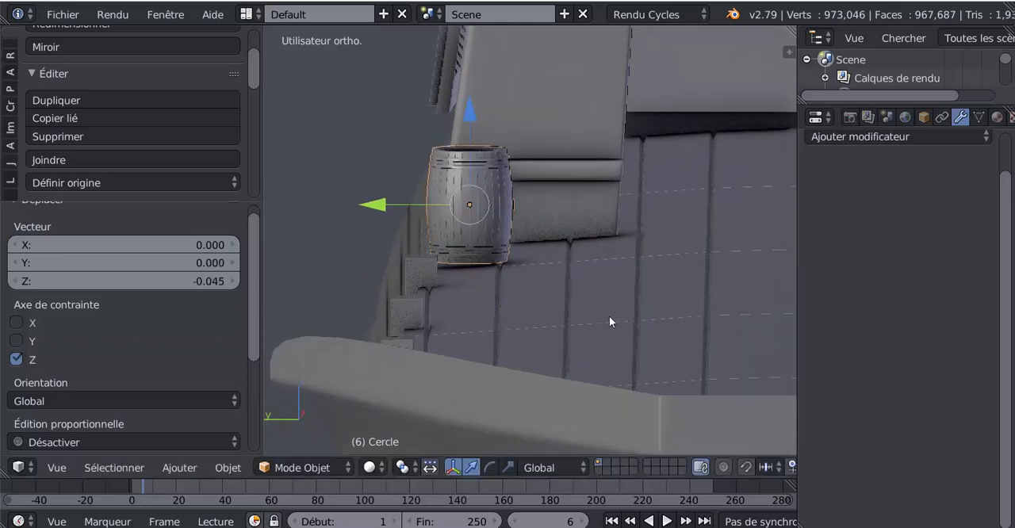
key(r)
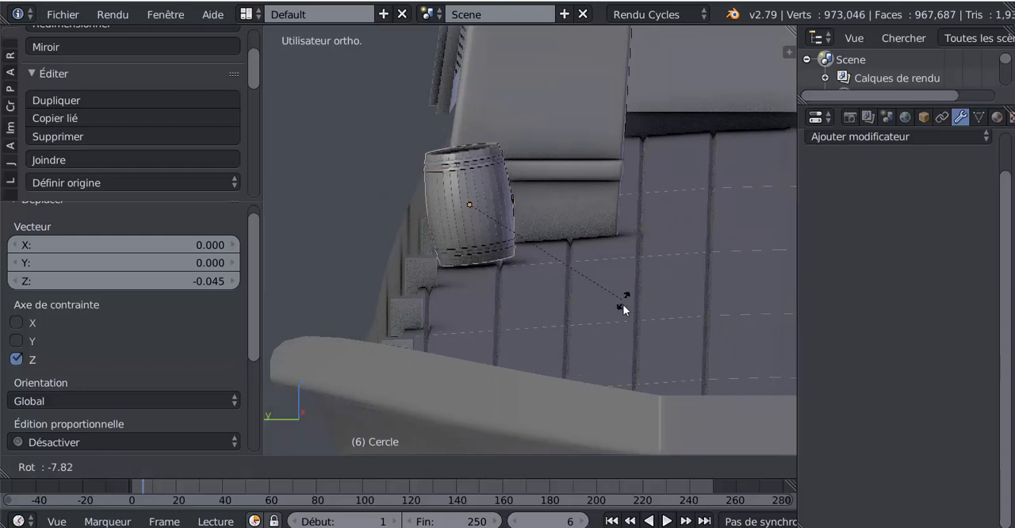
click(622, 314)
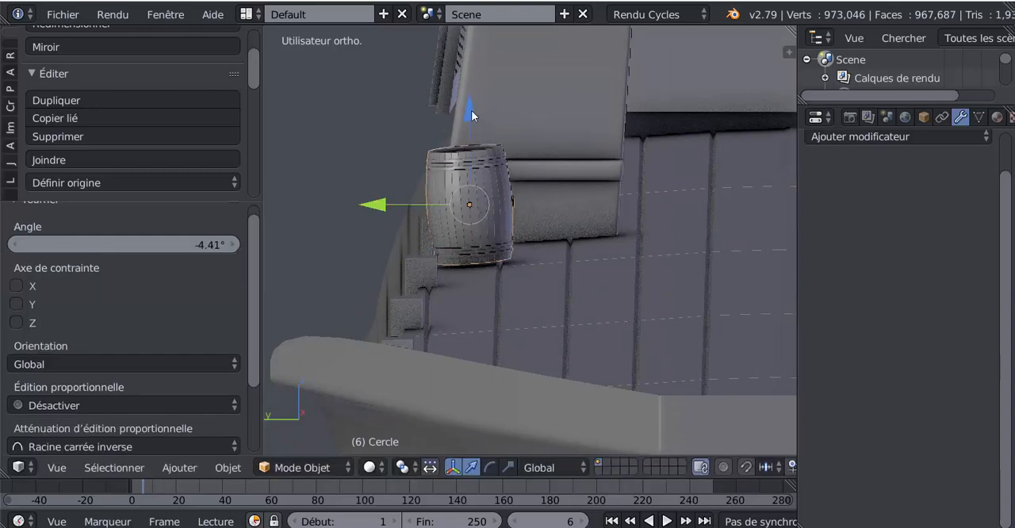
drag(471, 112, 476, 113)
key(Tab)
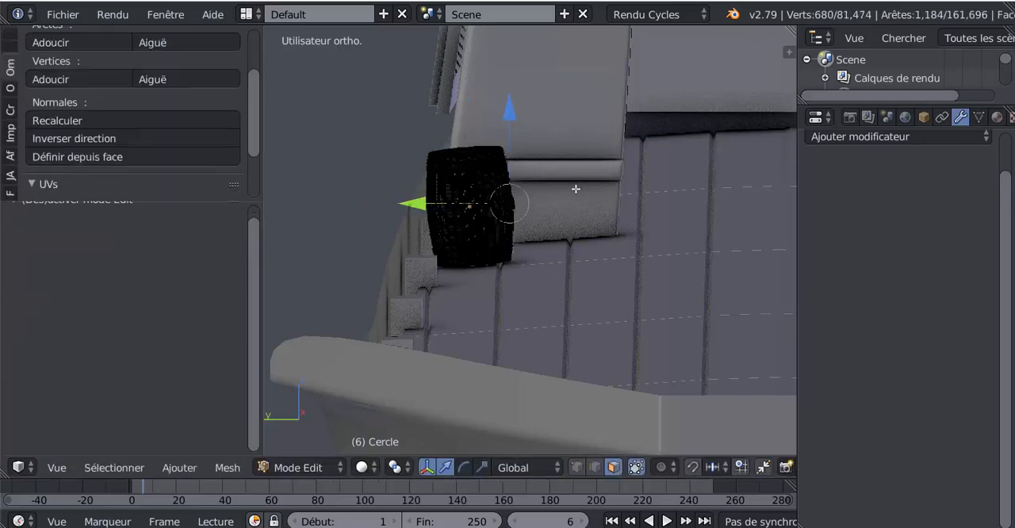
key(Tab)
middle_drag(557, 266, 483, 275)
scroll(483, 275, down, 4)
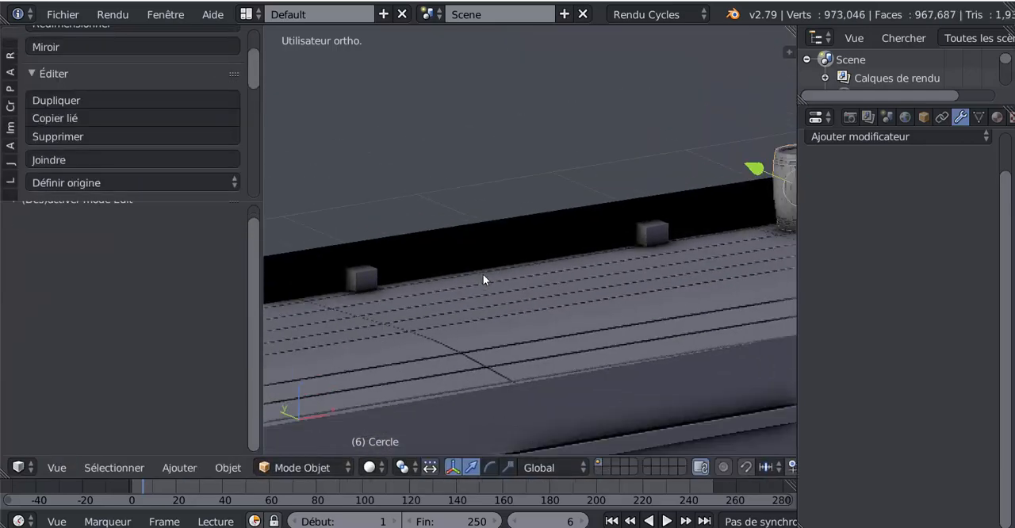
Step: Move the barrel 0.729 along X until it stands against the base of the castle pillar
shift+middle_drag(614, 268, 484, 274)
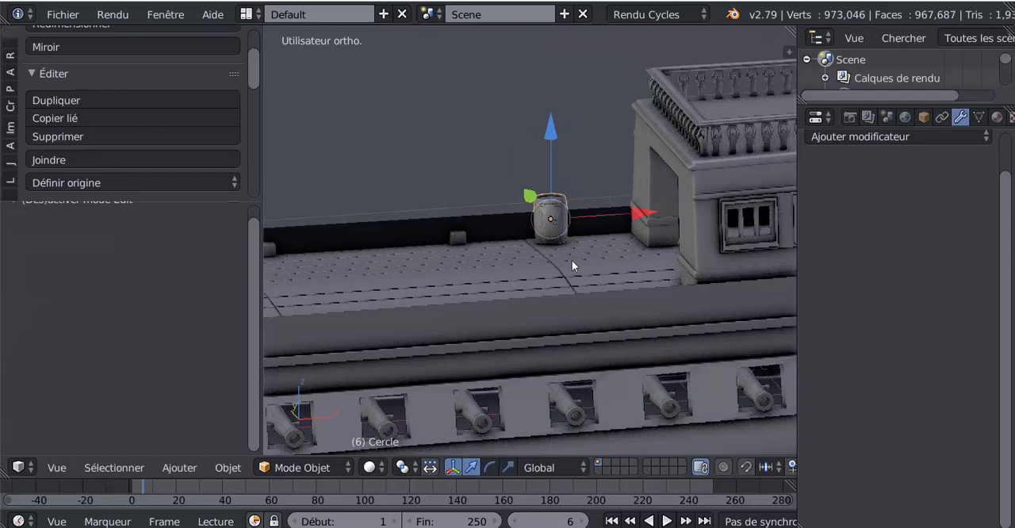
scroll(516, 274, up, 4)
scroll(525, 270, up, 3)
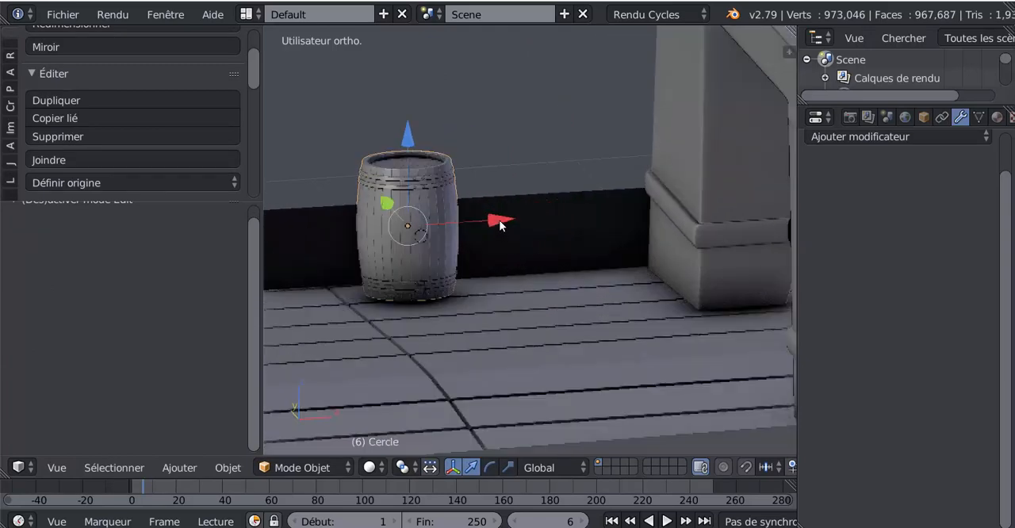
drag(499, 225, 691, 219)
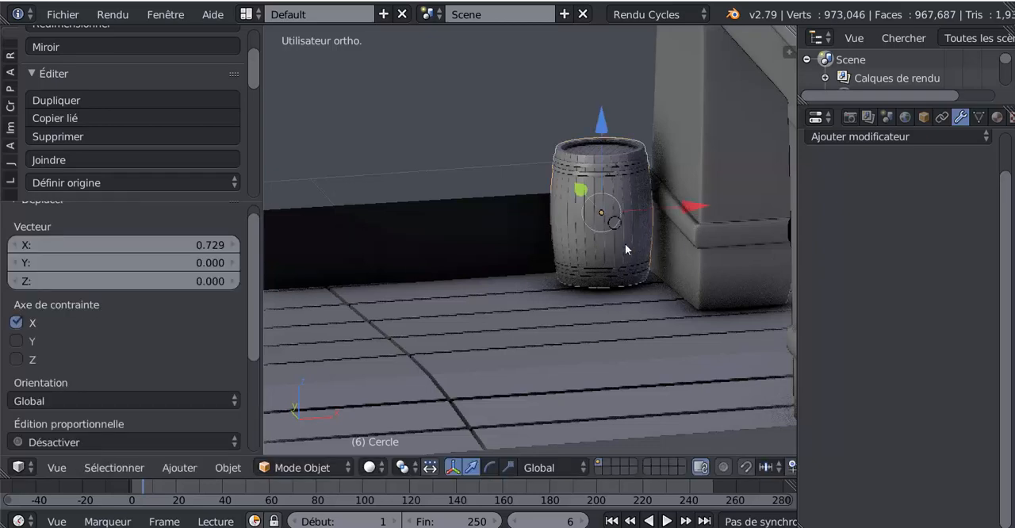
Step: Duplicate the barrel and move the copy -0.393 along X so it stands beside the original
key(shift+d)
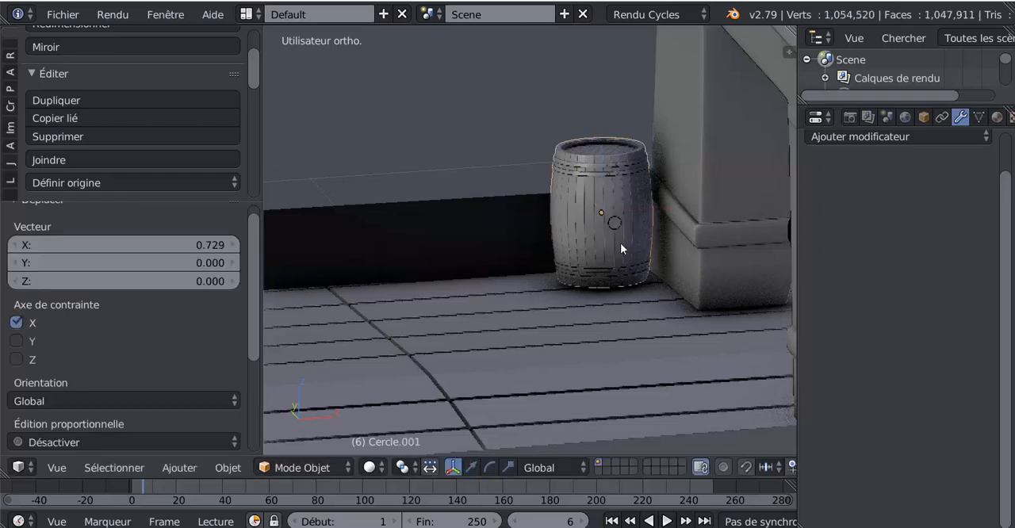
right_click(621, 242)
drag(679, 205, 575, 264)
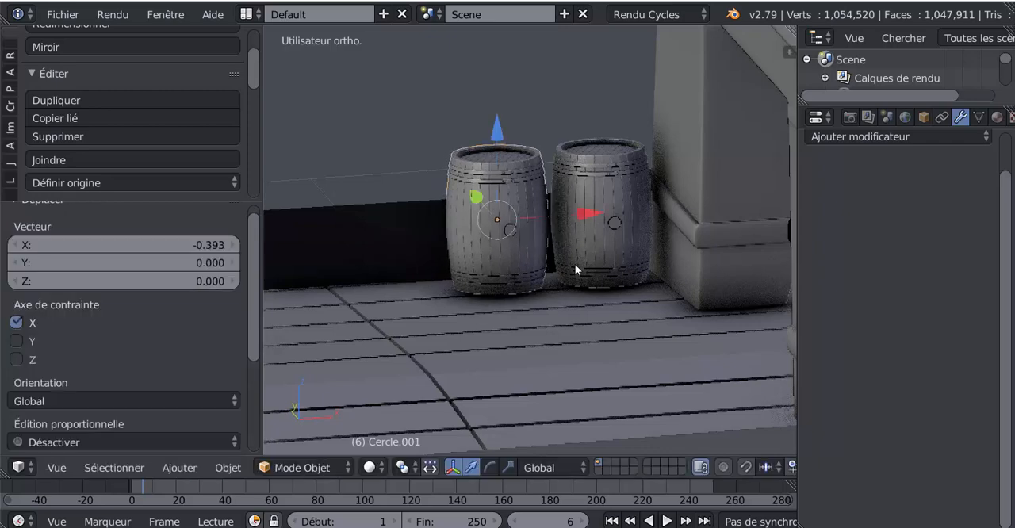
key(r)
key(z)
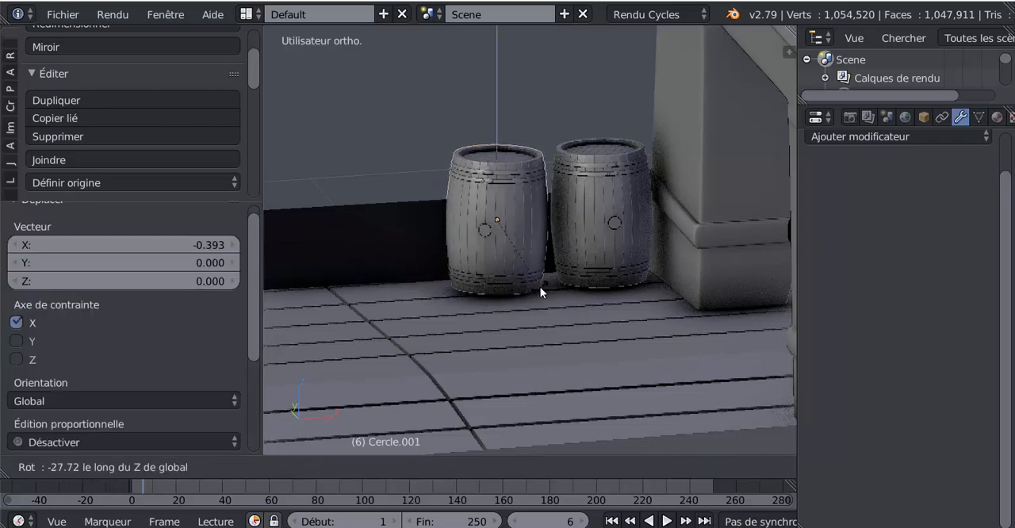
click(540, 287)
Step: Set the transform orientation to Normale and rotate the second barrel -15.8° about Z
scroll(501, 294, down, 3)
middle_drag(500, 296, 586, 296)
scroll(550, 301, up, 2)
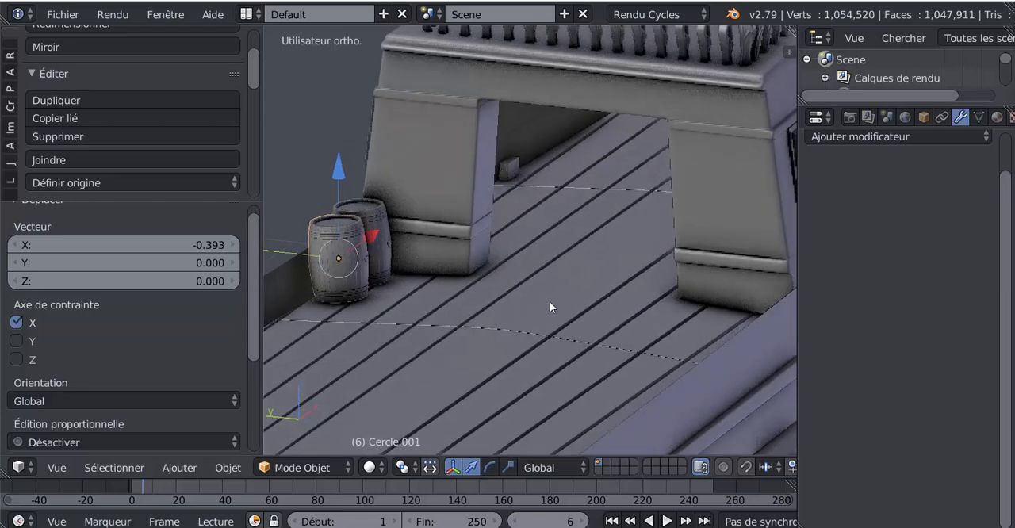
middle_drag(469, 314, 499, 333)
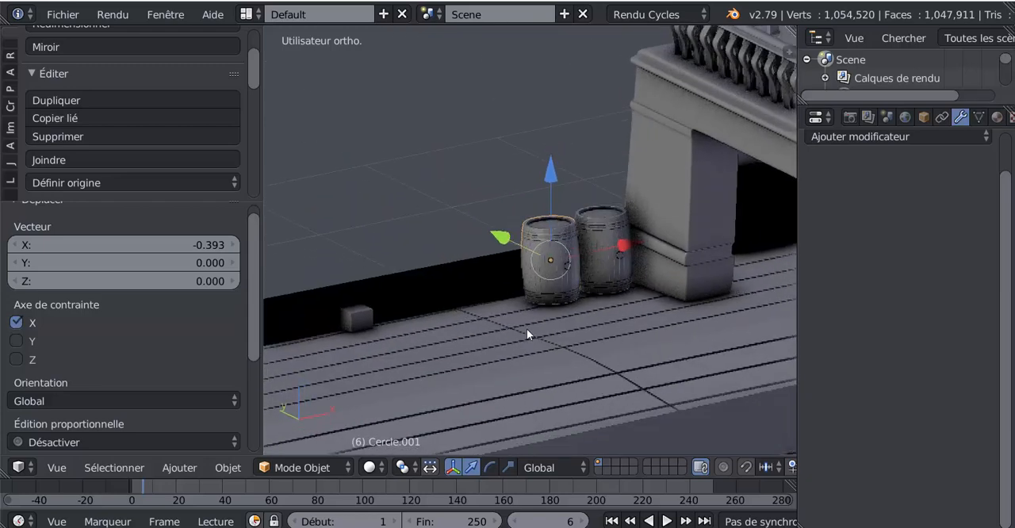
scroll(527, 329, up, 2)
middle_drag(549, 295, 533, 290)
scroll(532, 290, up, 1)
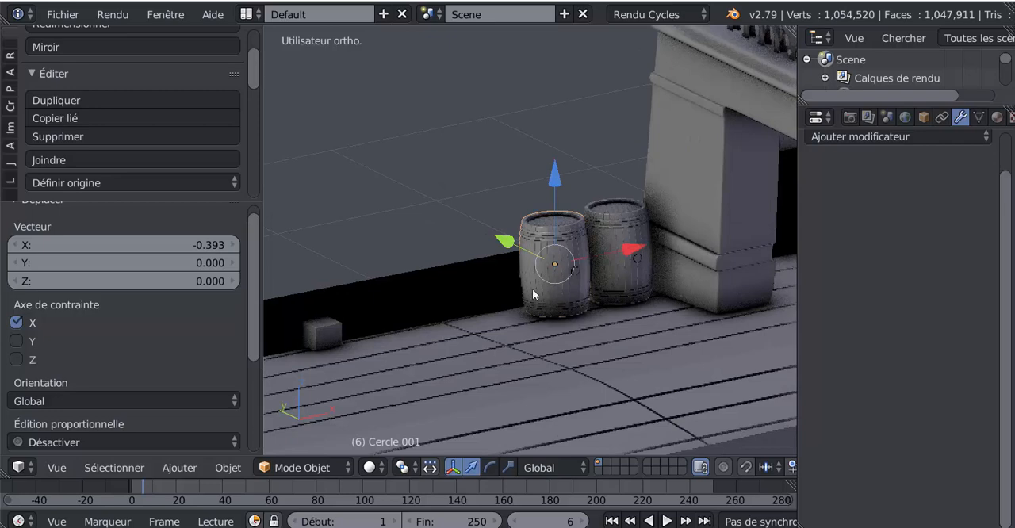
click(531, 468)
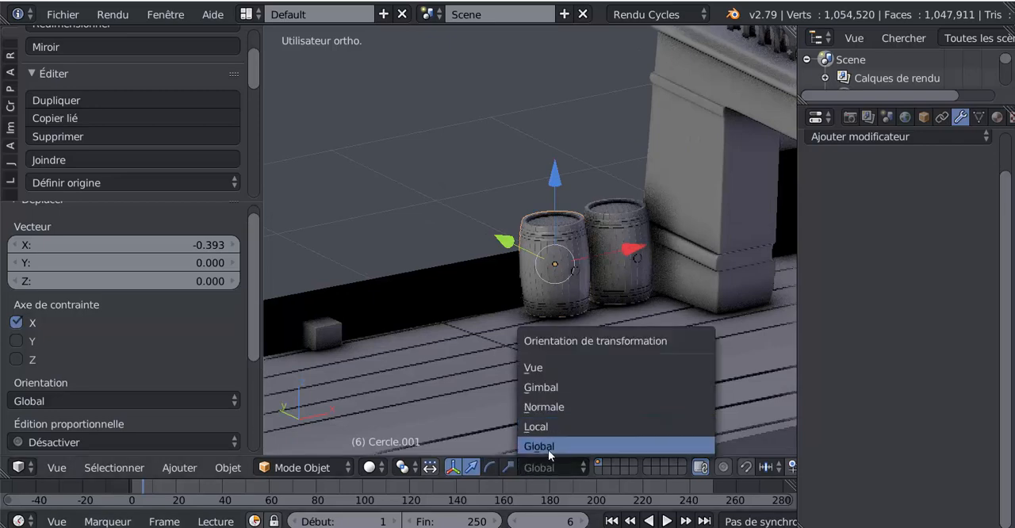
click(550, 407)
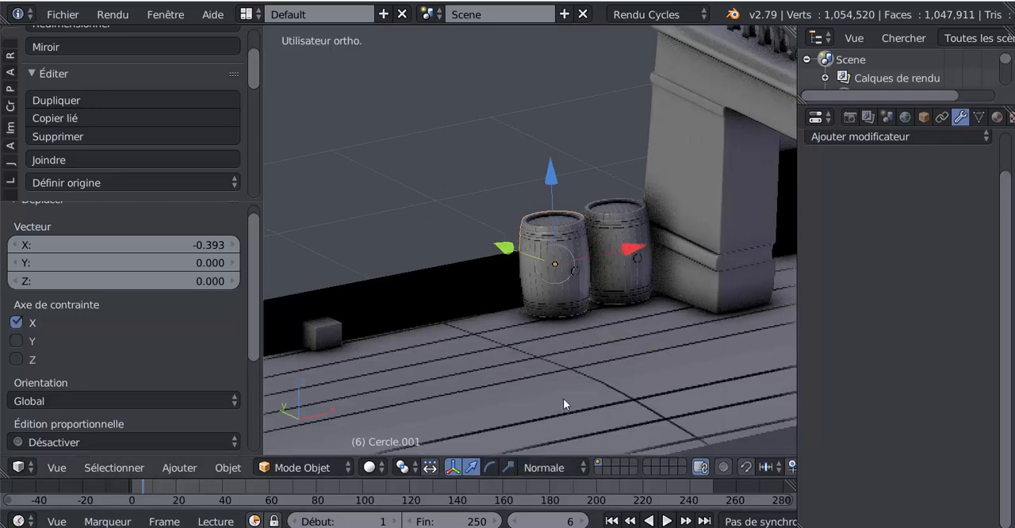
key(r)
key(z)
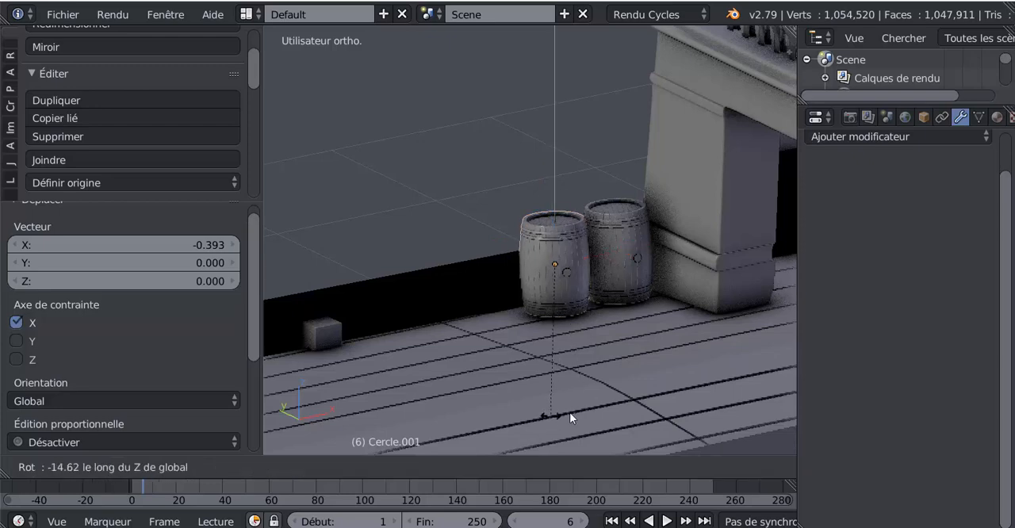
click(548, 416)
Step: Rotate the second barrel another -15.2° about Z
middle_drag(593, 415, 633, 369)
key(r)
key(z)
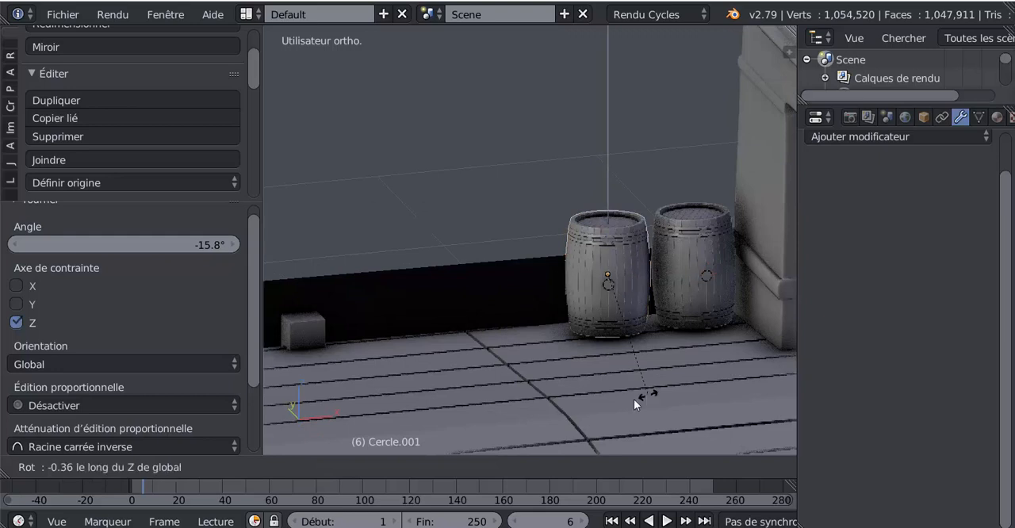
click(622, 392)
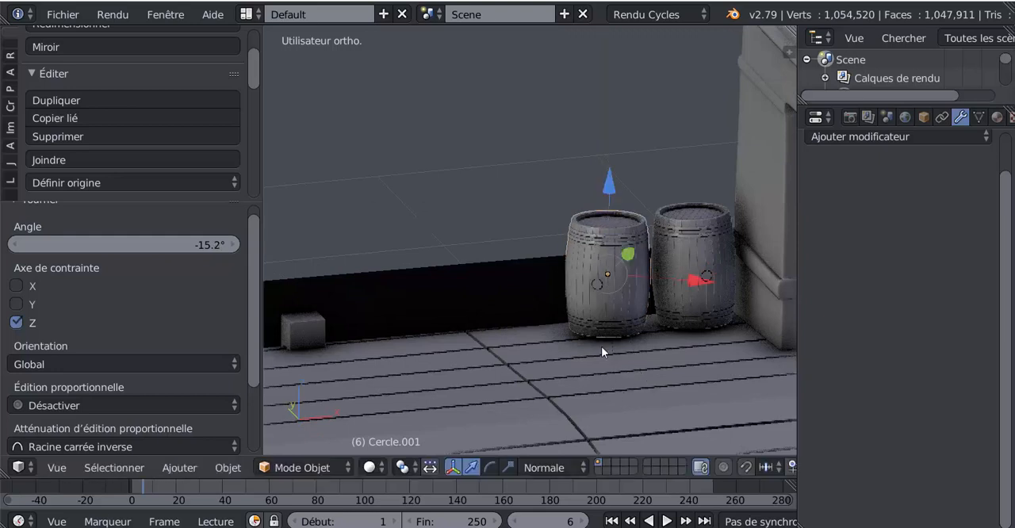
Step: Duplicate the second barrel, set the transform orientation to Global and move the copy -0.402 along X
middle_drag(603, 349, 569, 363)
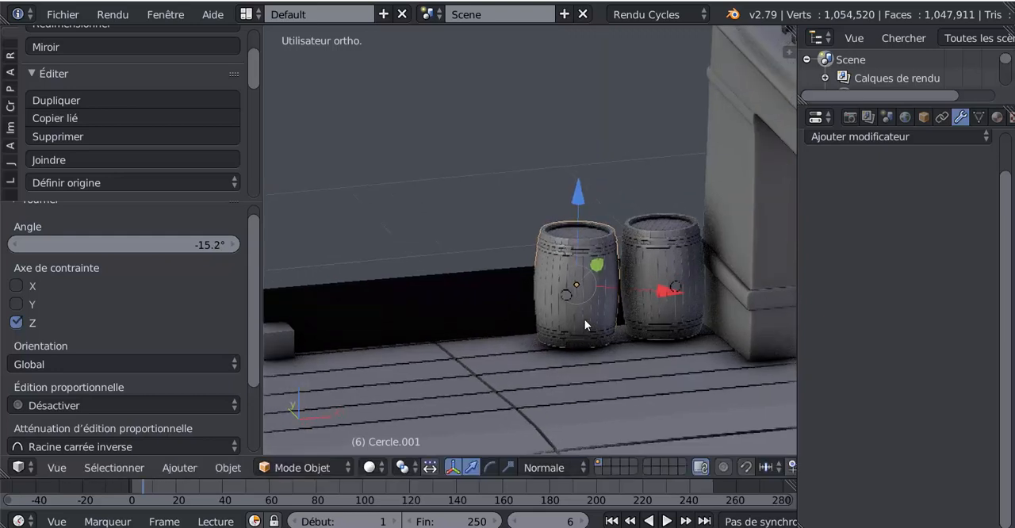
key(shift+d)
key(Escape)
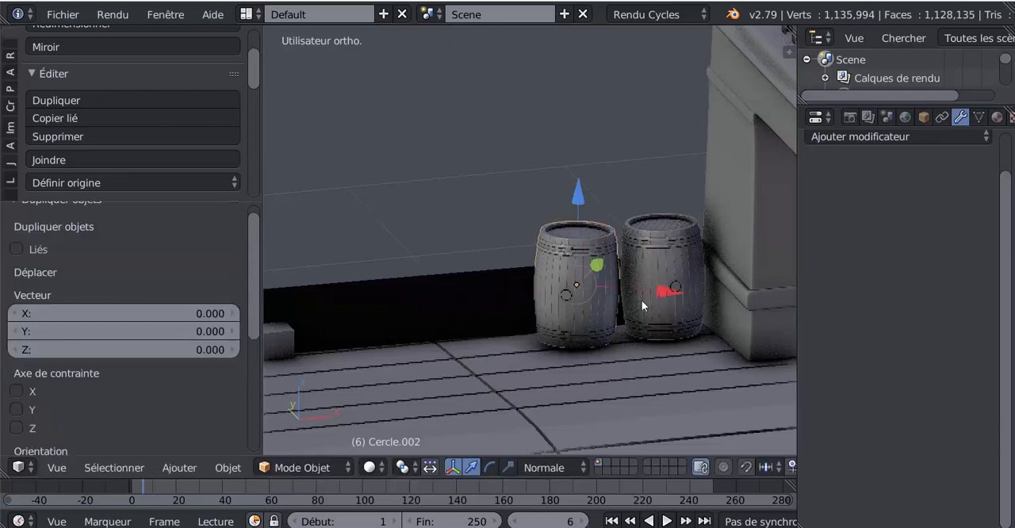
click(546, 468)
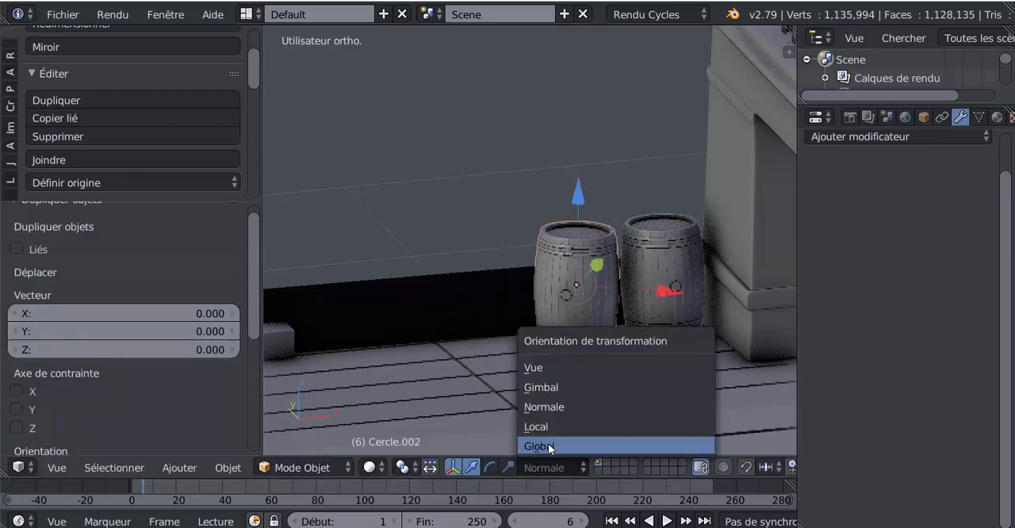
click(548, 448)
drag(661, 278, 578, 294)
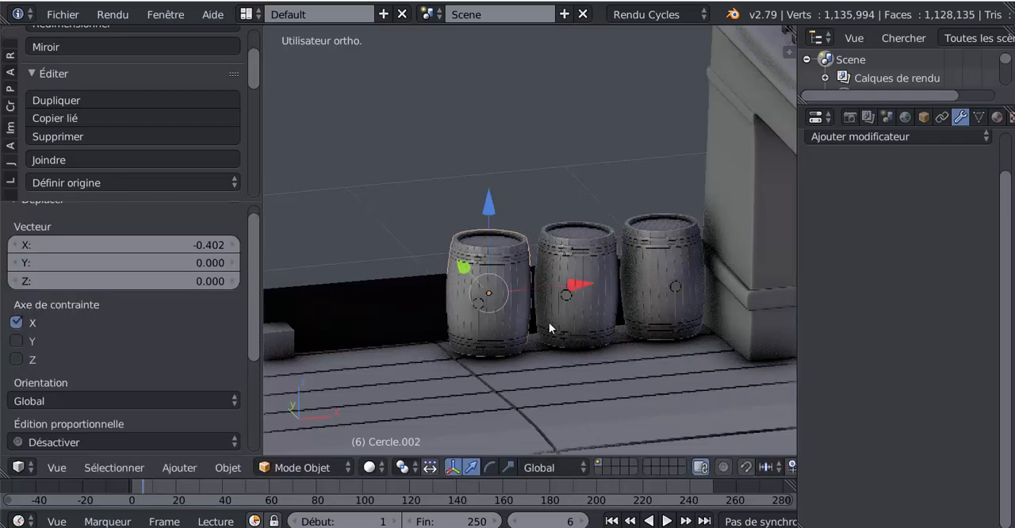
Step: Try to rotate the third barrel about Z with the transform orientation set to Normale
click(539, 469)
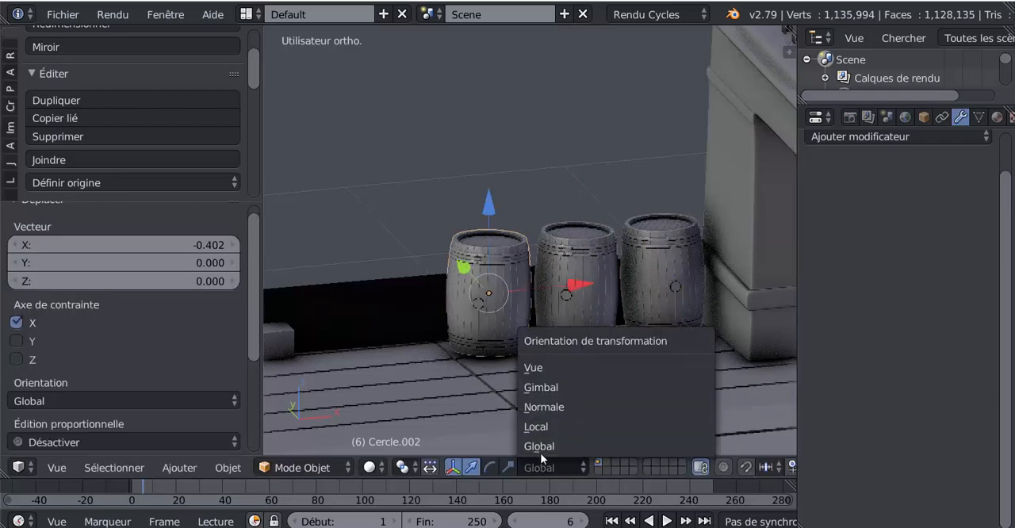
click(553, 407)
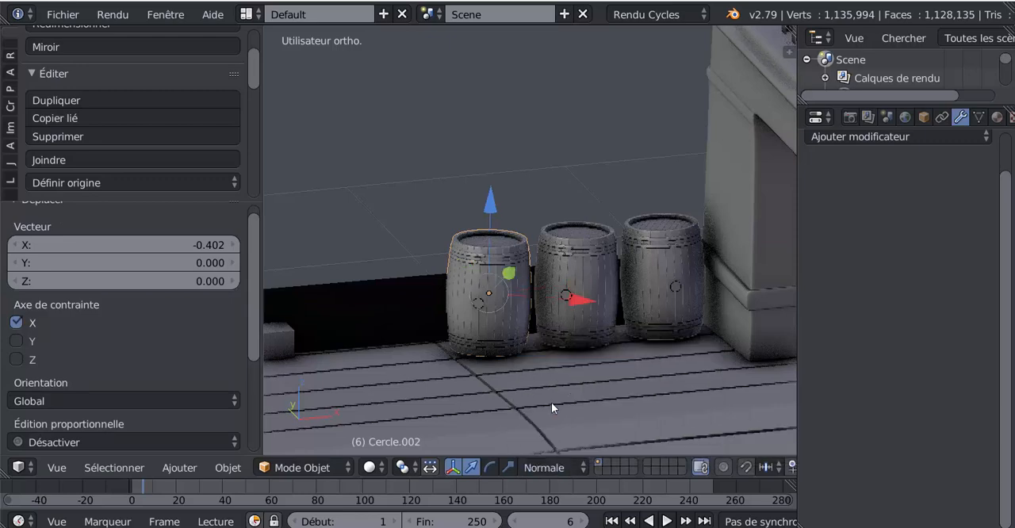
key(r)
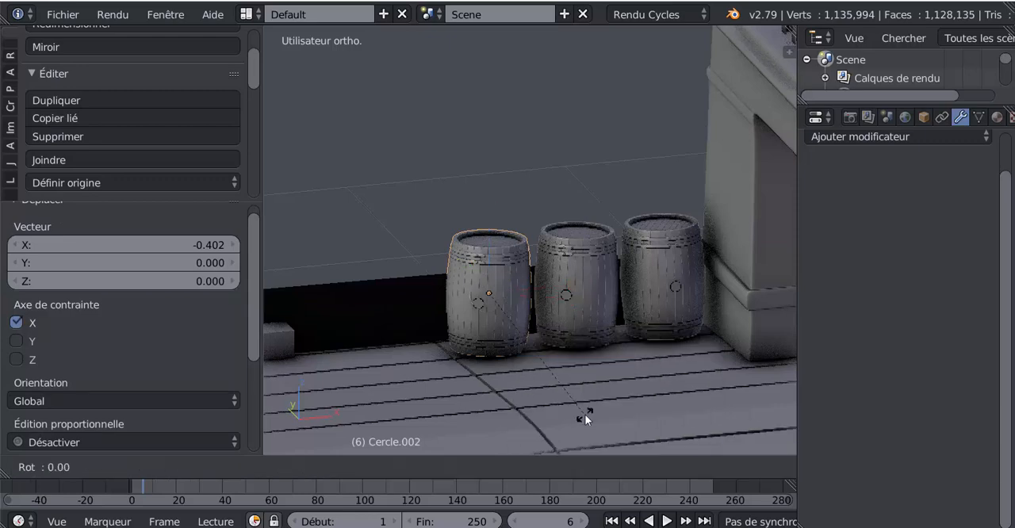
key(z)
right_click(646, 321)
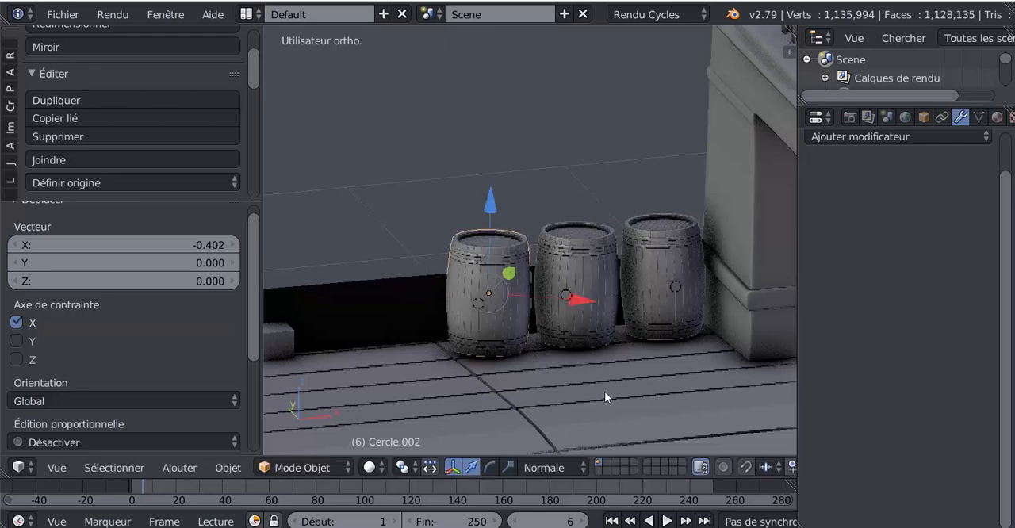
click(537, 462)
click(543, 410)
key(r)
key(z)
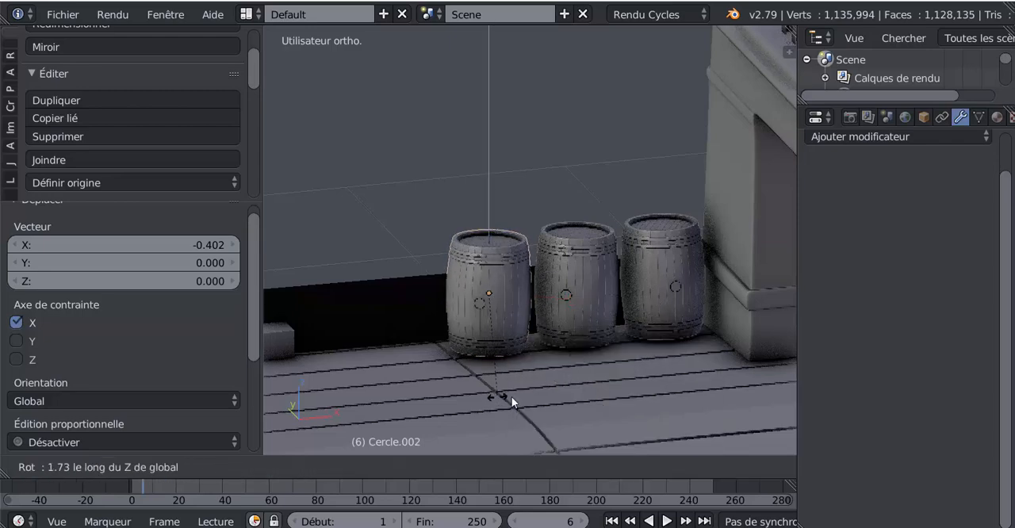
right_click(511, 402)
Step: Try to rotate the third barrel about Z with the Local orientation and set the orientation back to Global
middle_drag(629, 401, 460, 376)
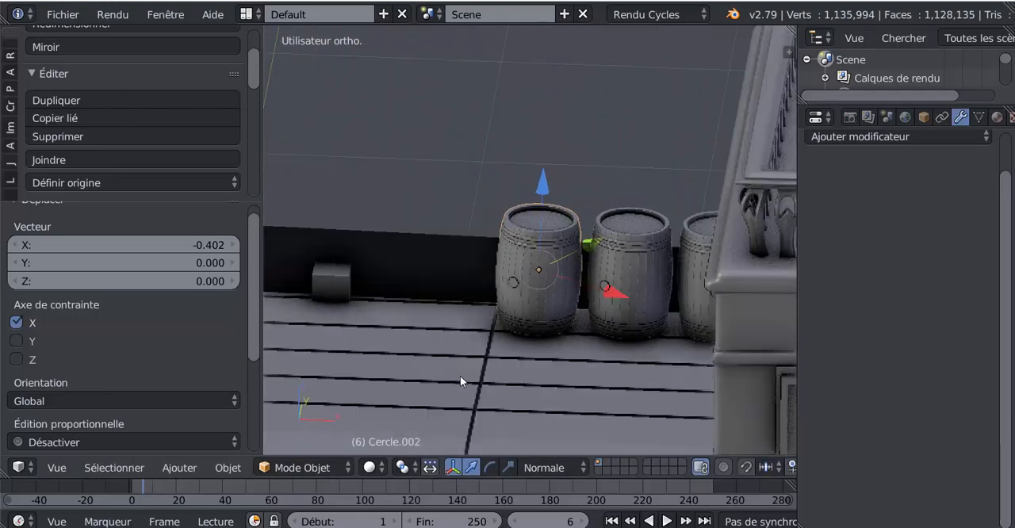
click(530, 467)
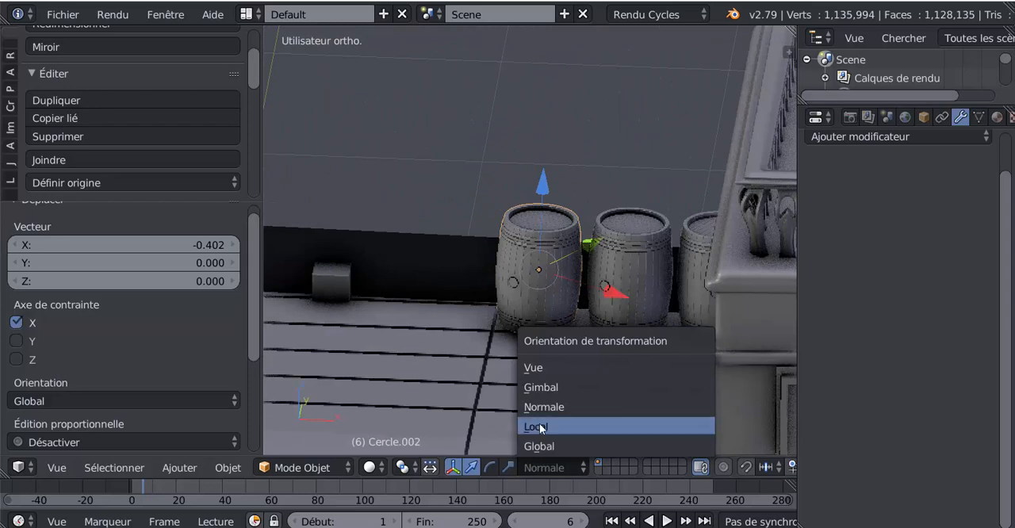
click(540, 427)
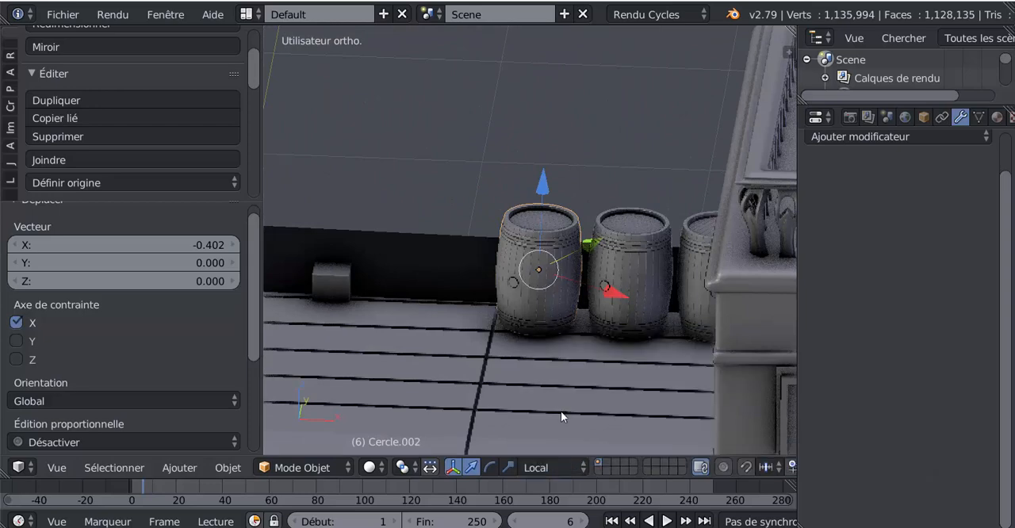
key(r)
key(z)
click(589, 399)
middle_drag(592, 397, 710, 380)
click(535, 468)
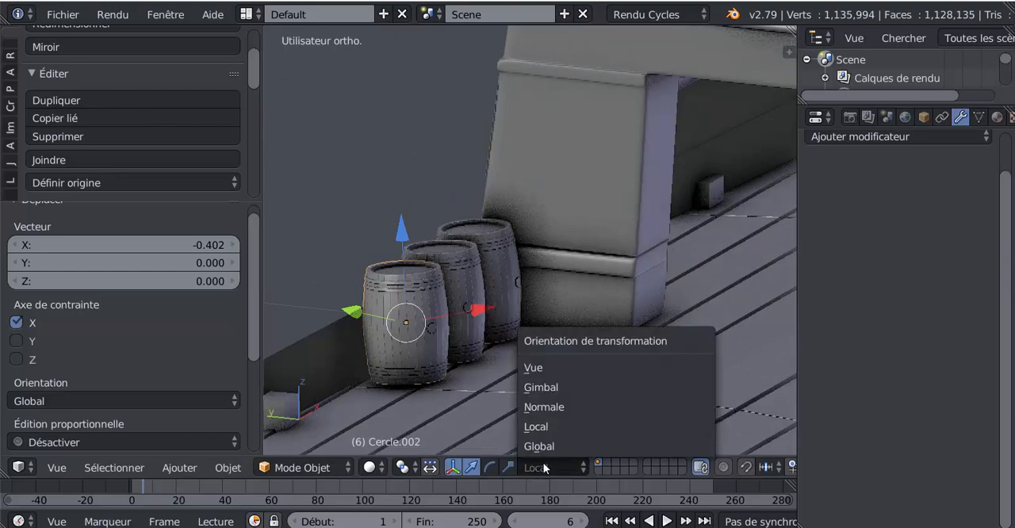
click(543, 446)
middle_drag(542, 397, 466, 435)
middle_drag(456, 359, 443, 336)
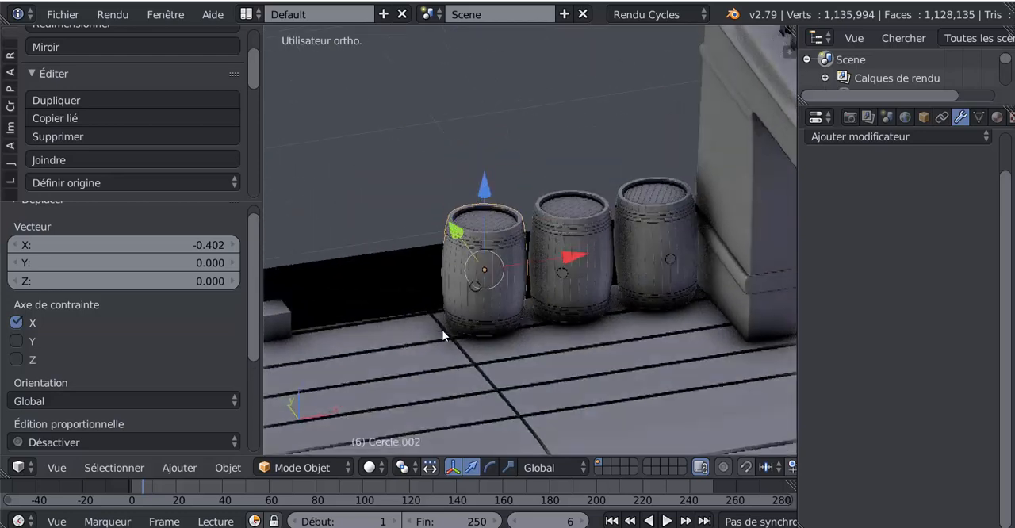
scroll(444, 328, up, 2)
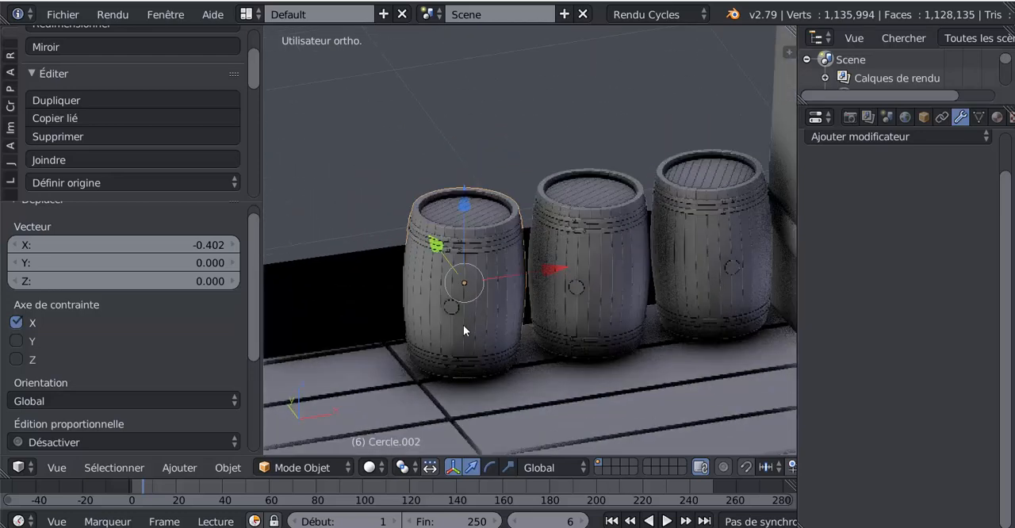
Step: Set the transform orientation to Normale and try a free rotation of the third barrel
click(541, 468)
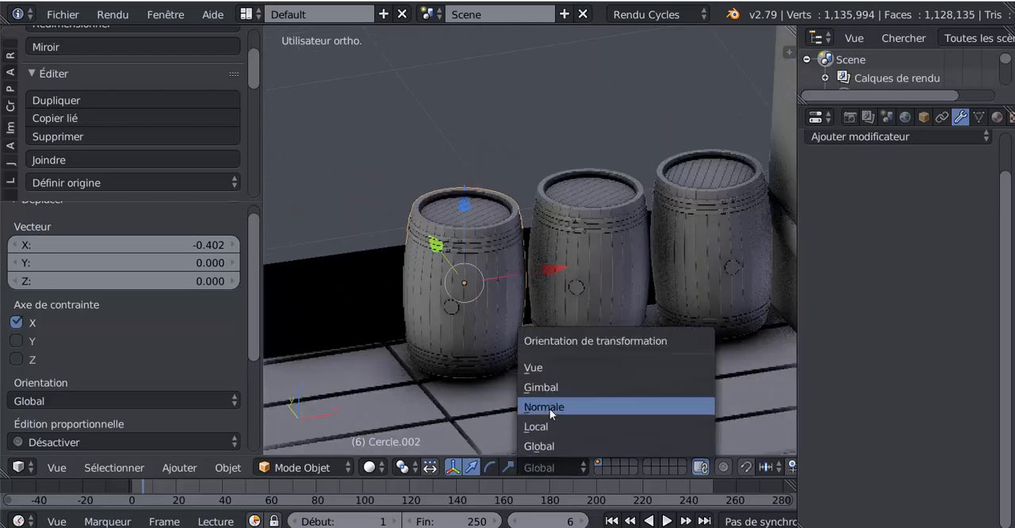
click(550, 407)
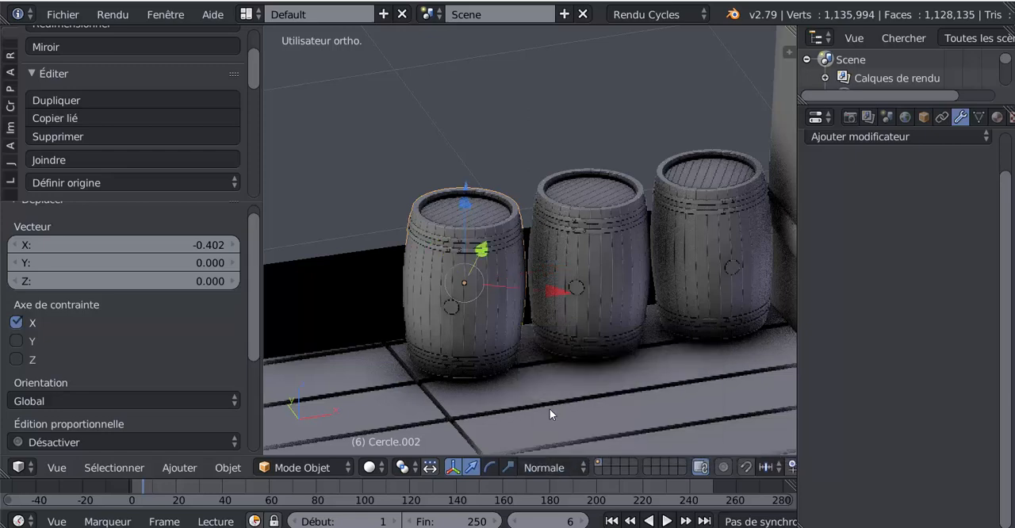
key(r)
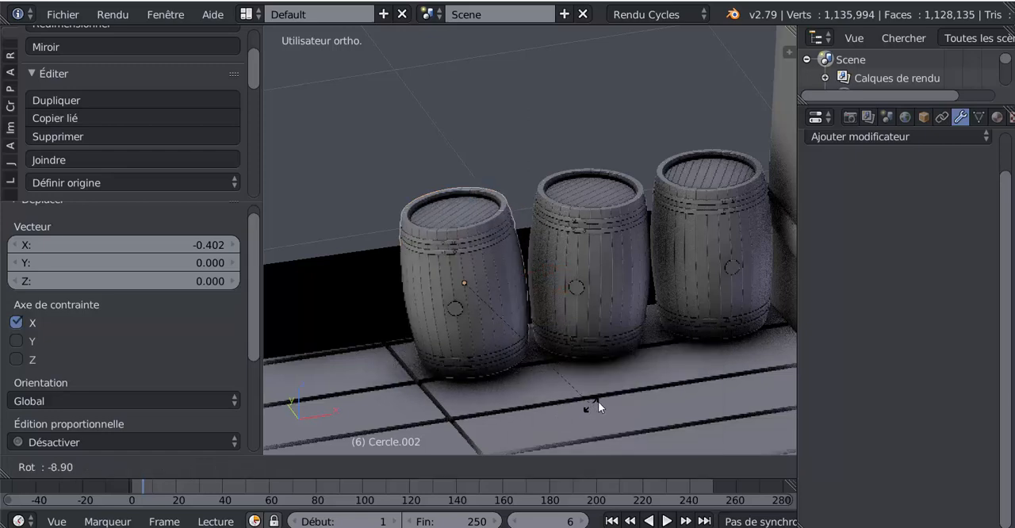
right_click(591, 401)
Step: Try to rotate the third barrel from the top view, first freely and again constrained to the global Z axis
scroll(558, 376, down, 1)
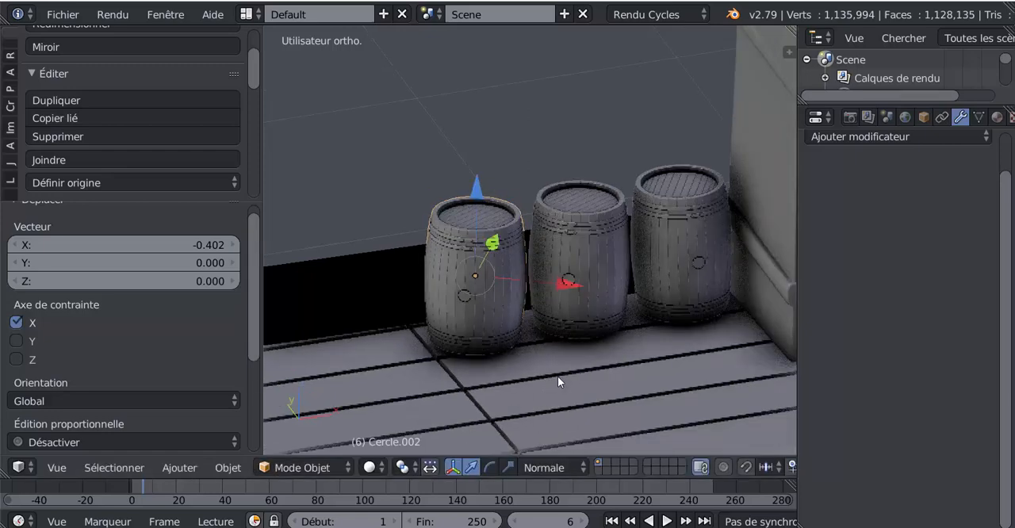
key(KP_7)
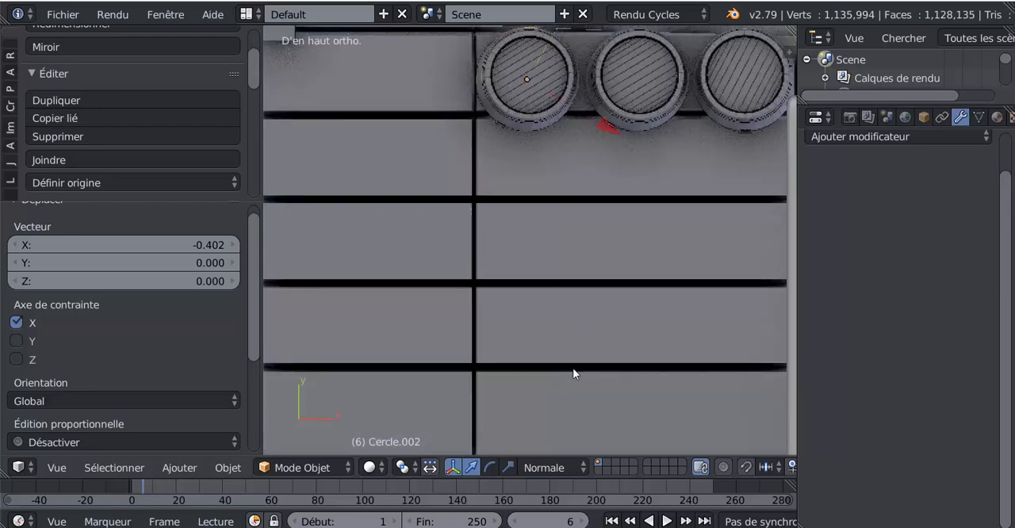
shift+middle_drag(572, 368, 555, 451)
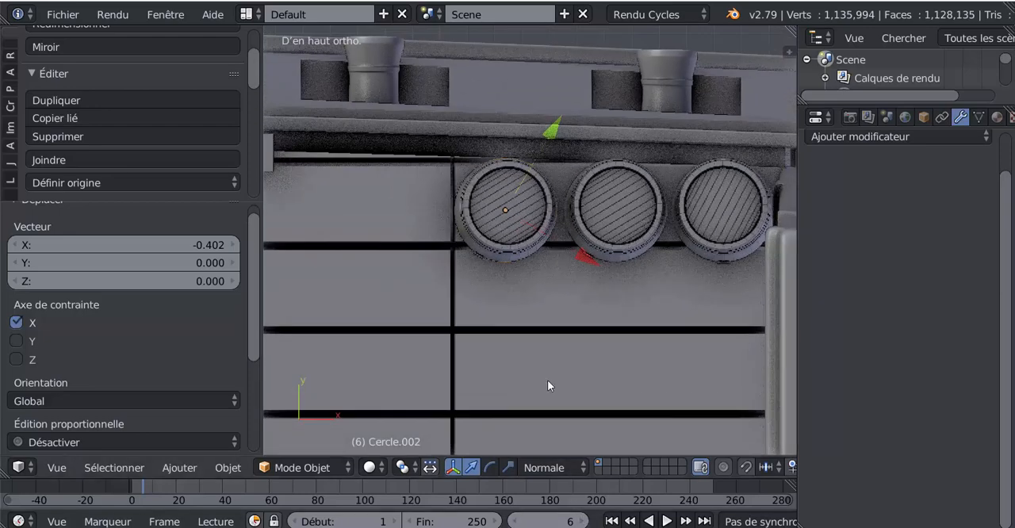
key(r)
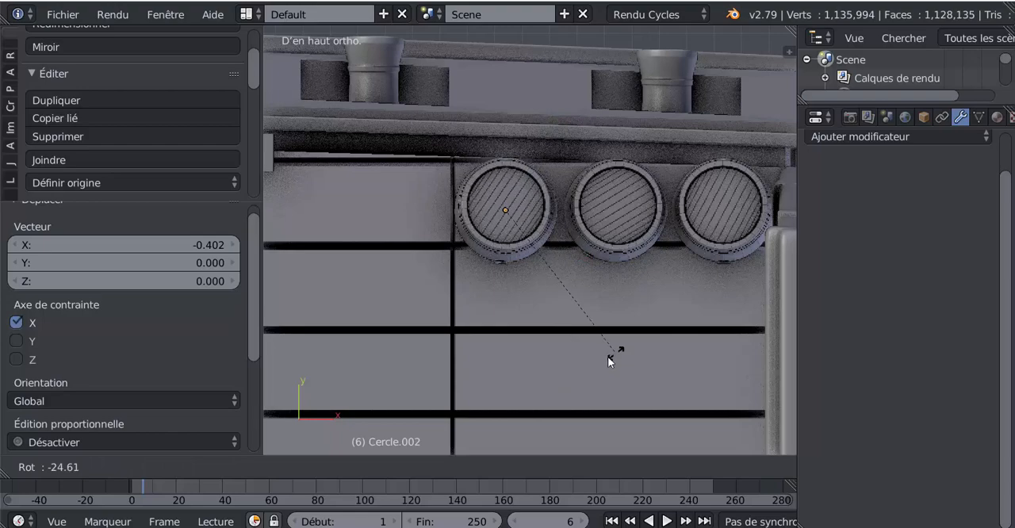
right_click(581, 379)
key(r)
key(z)
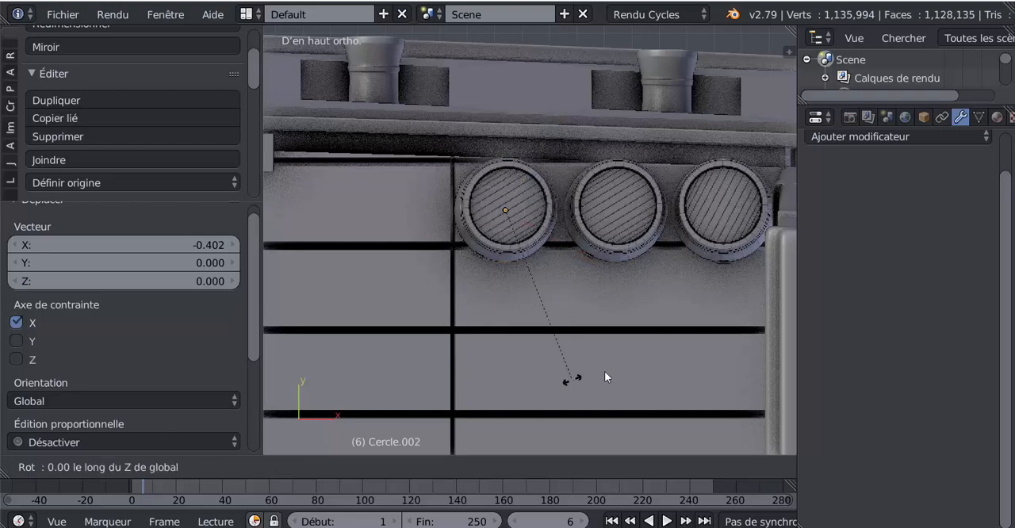
click(675, 314)
Step: Rotate the third barrel freely by 4.95° in a view along the row to straighten its tilt, and return to the top view
middle_drag(553, 364, 631, 274)
middle_drag(557, 318, 560, 245)
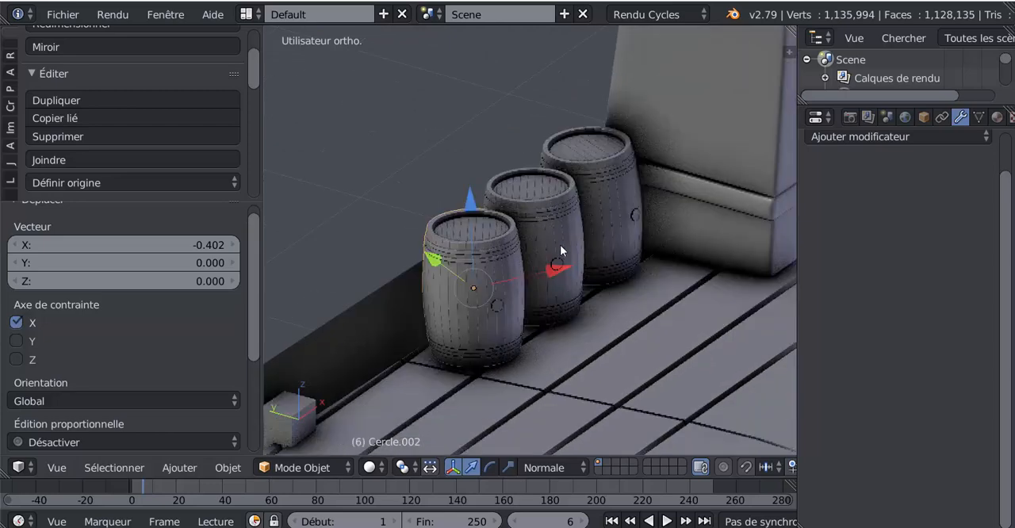
middle_drag(535, 299, 535, 265)
scroll(534, 264, up, 3)
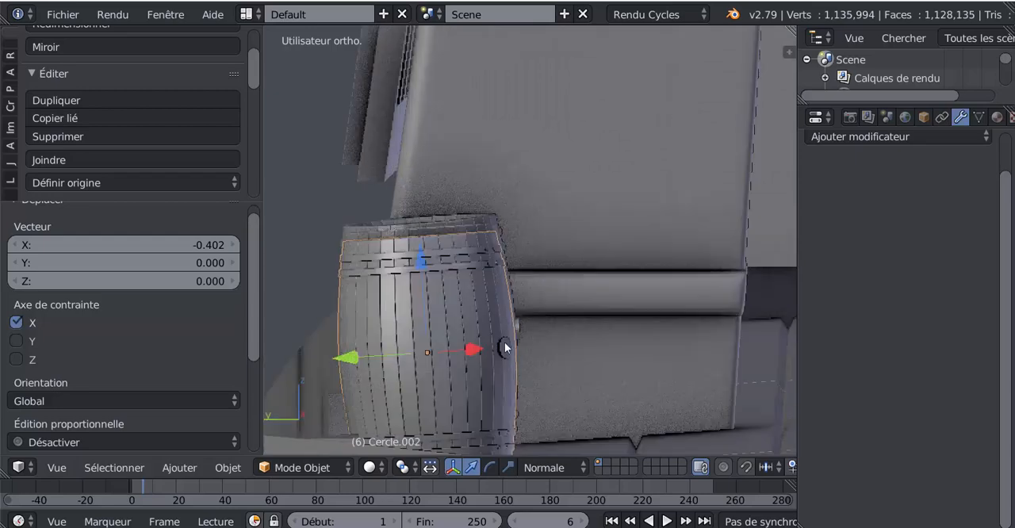
shift+middle_drag(502, 316, 528, 273)
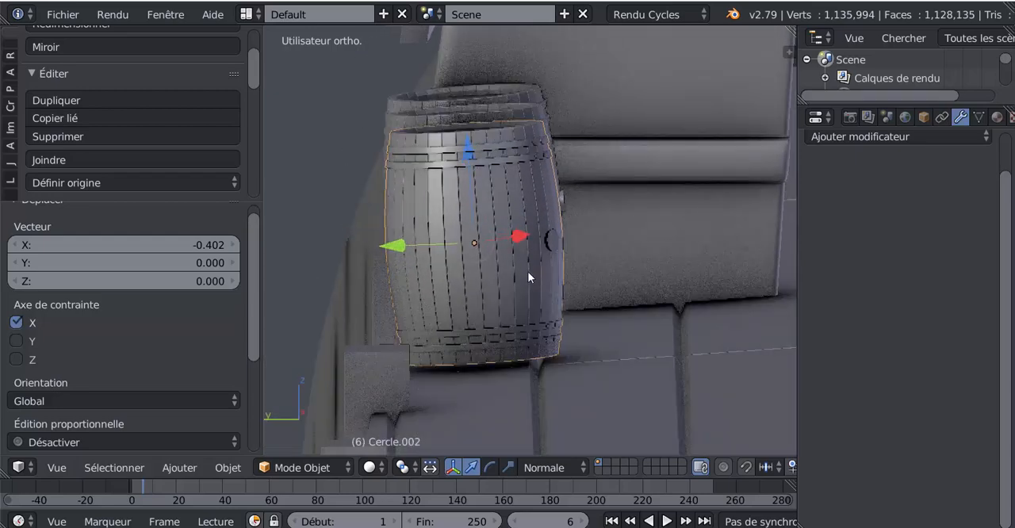
mouse_move(559, 322)
middle_down()
mouse_move(408, 336)
mouse_move(553, 321)
middle_up()
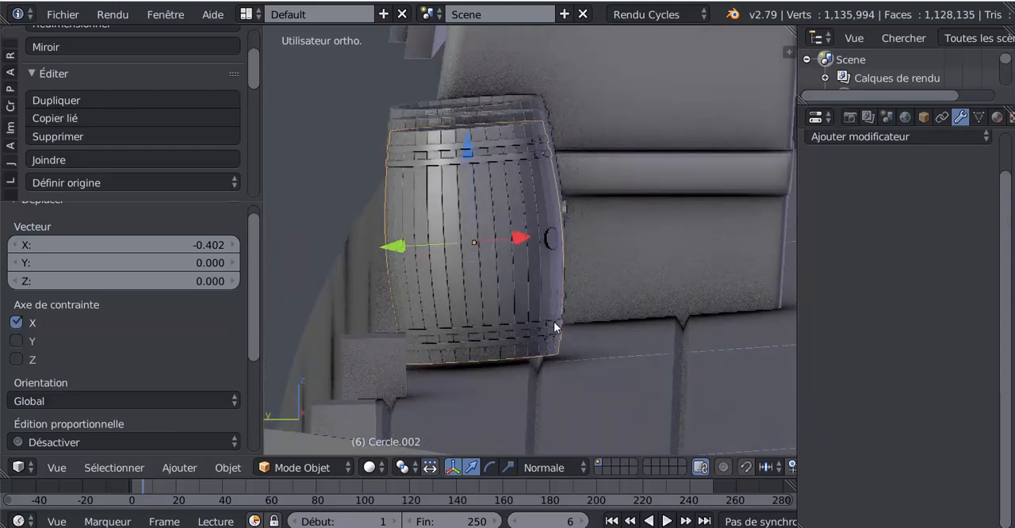
key(r)
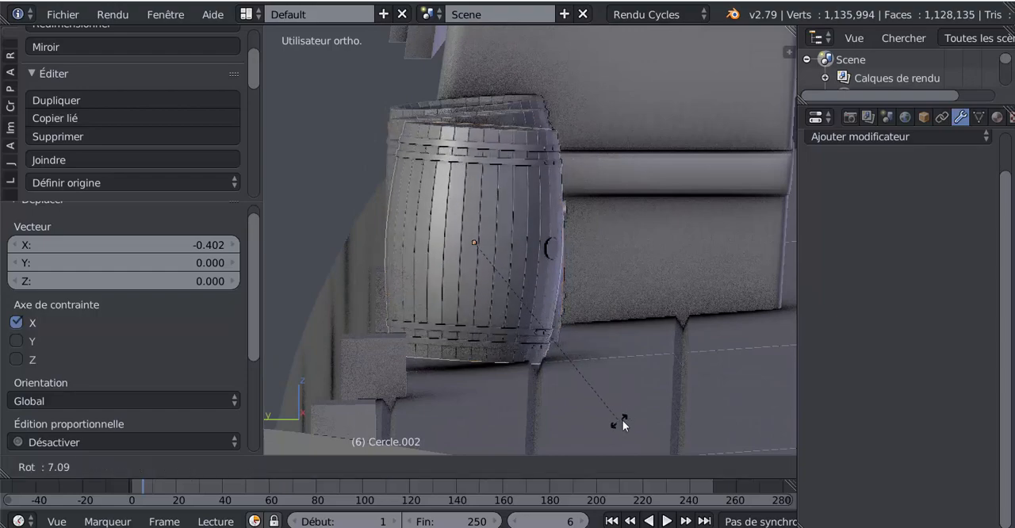
click(626, 415)
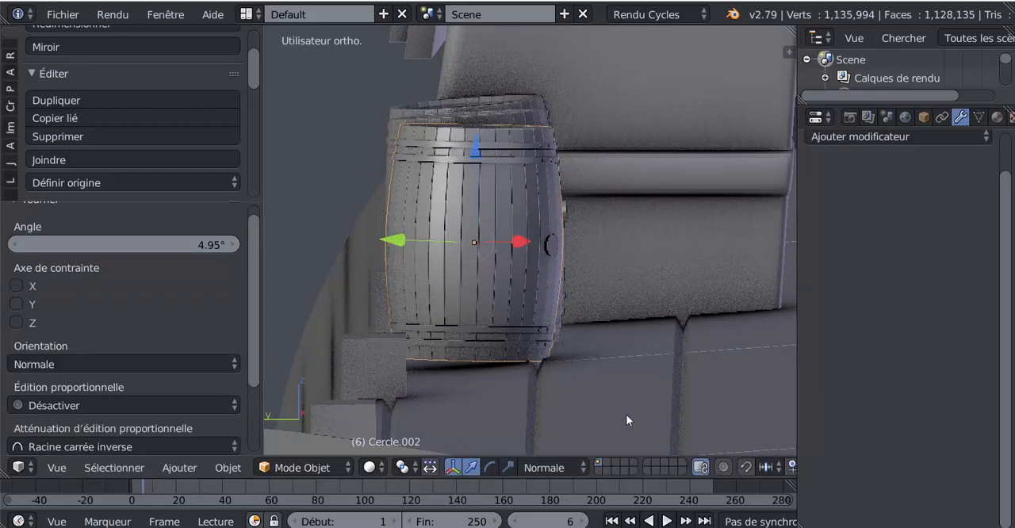
middle_drag(612, 347, 489, 38)
key(KP_7)
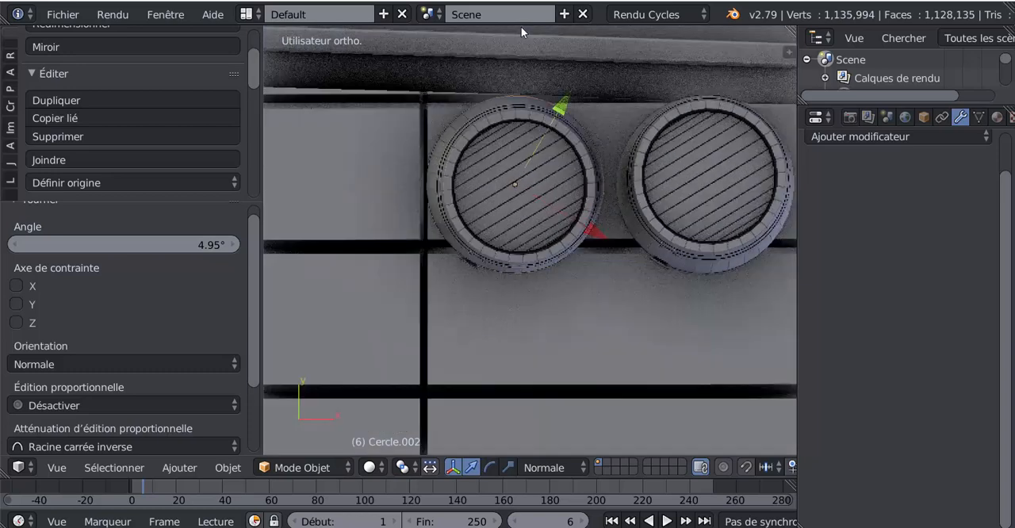
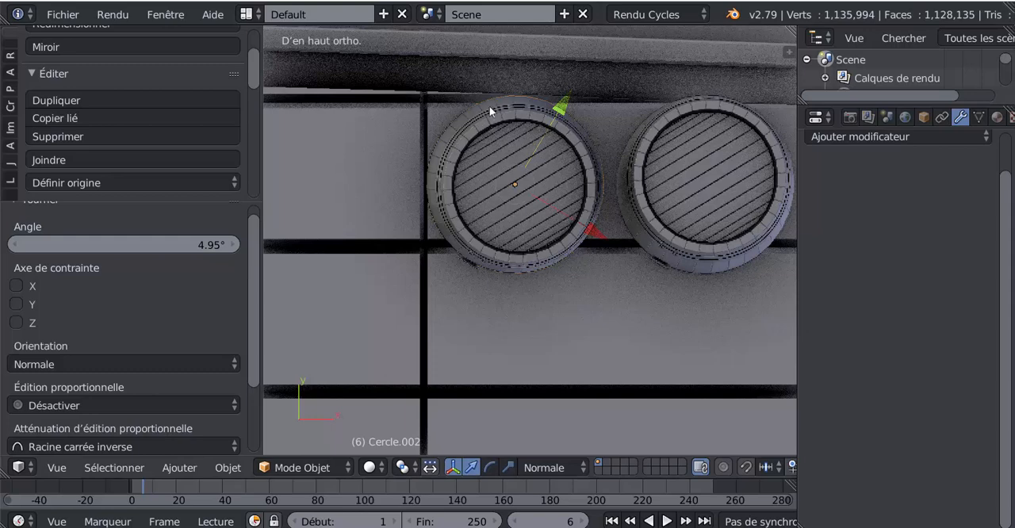
Step: Set the transform orientation to Global and rotate the third barrel -2.29° about the Y axis
click(547, 468)
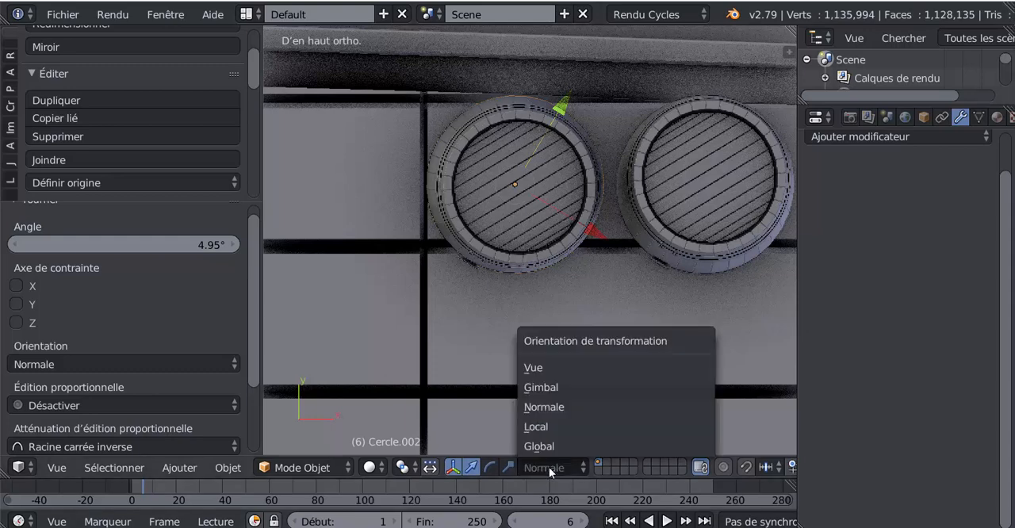
click(553, 444)
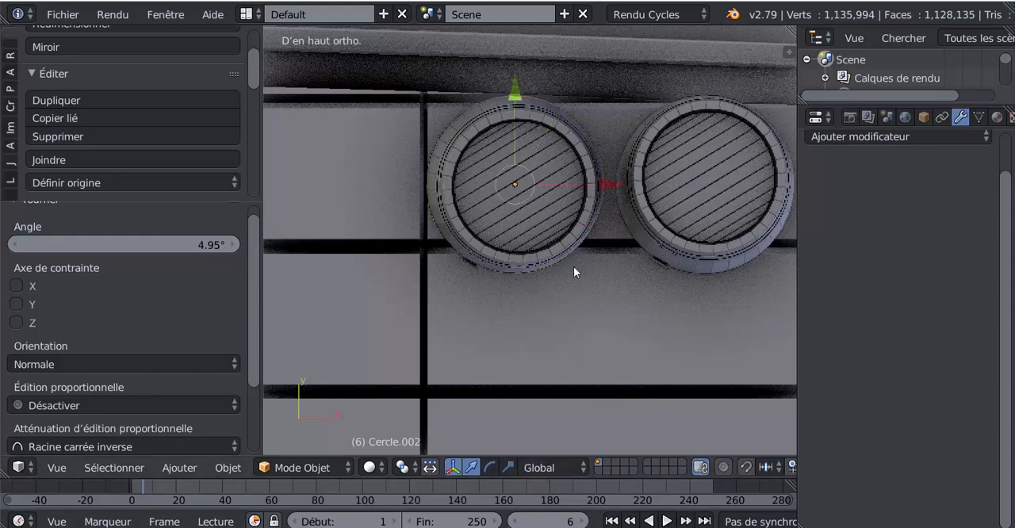
key(r)
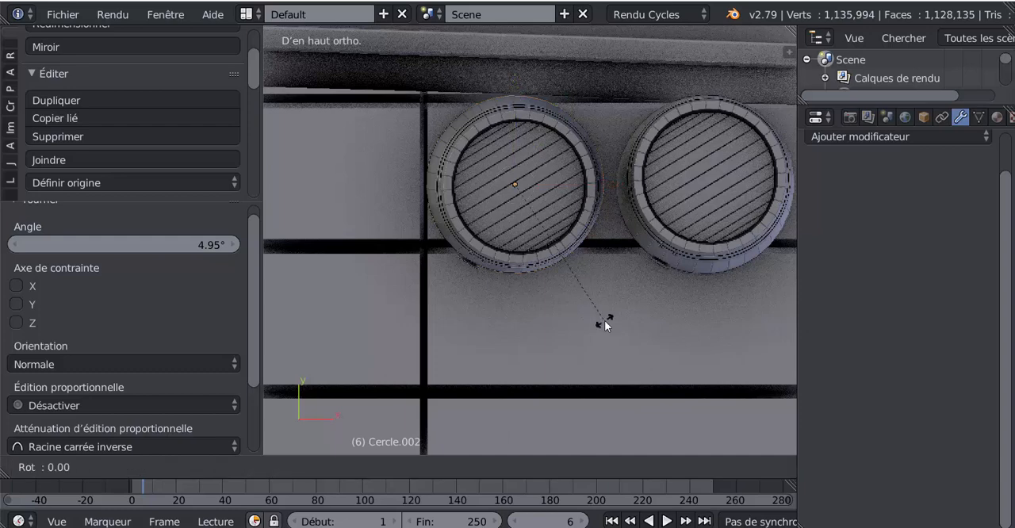
key(x)
key(Escape)
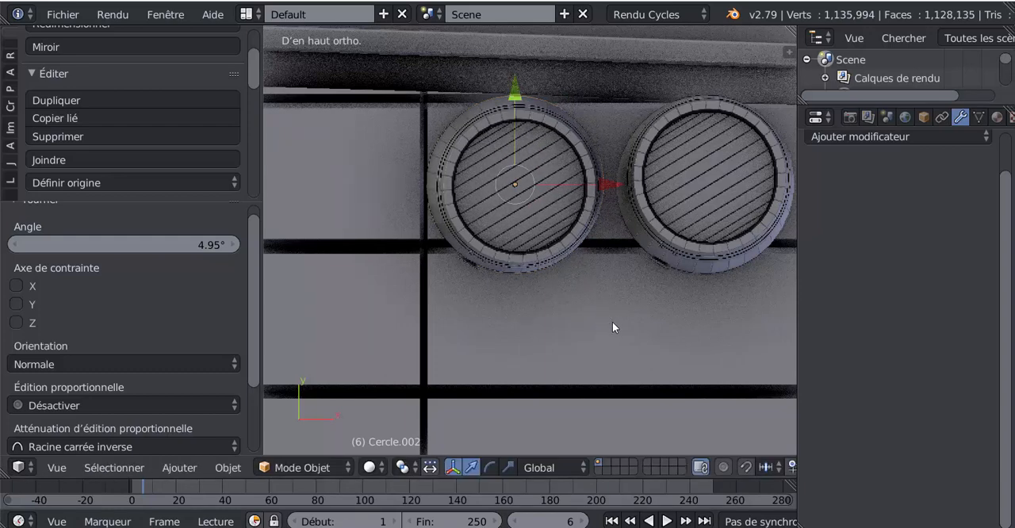
key(r)
key(y)
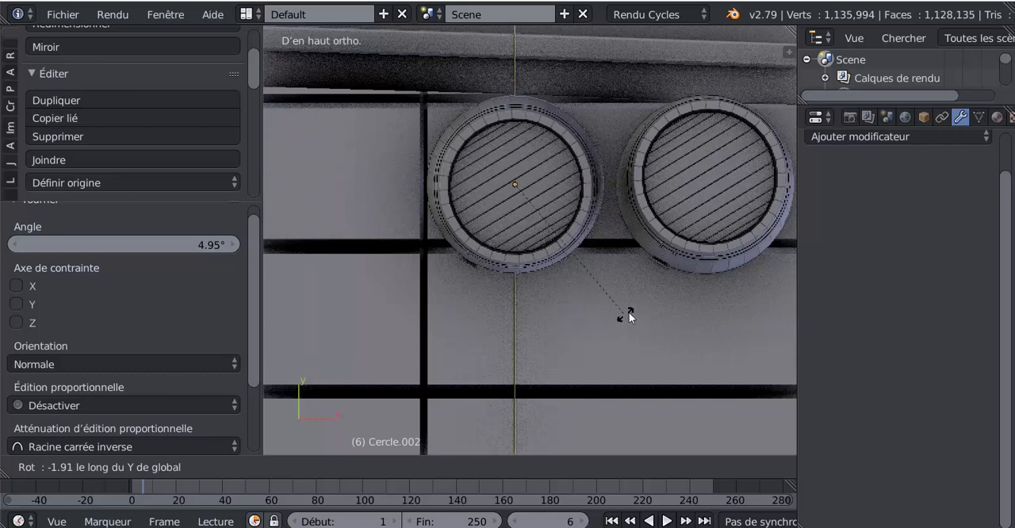
click(658, 297)
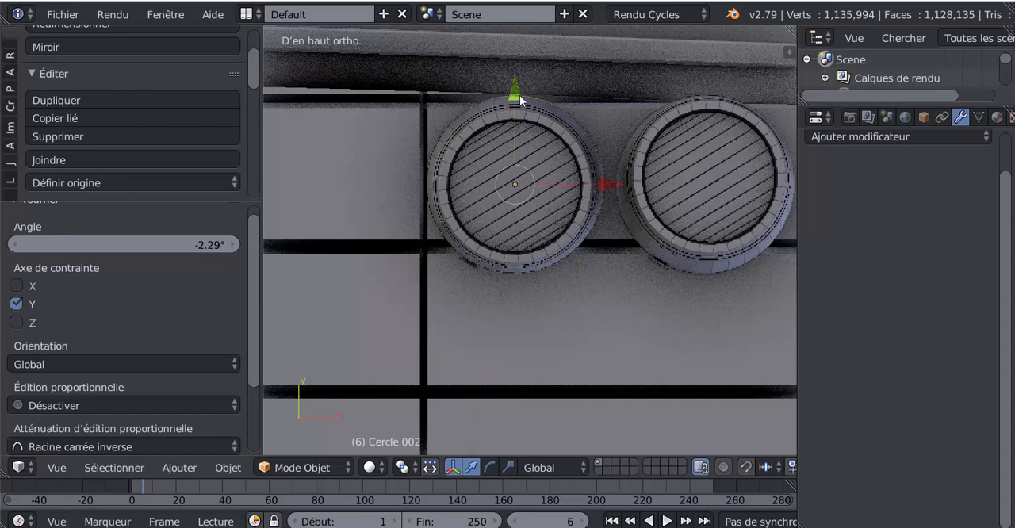
Step: Rotate the third barrel -0.523° about the global X axis to refine its tilt
key(r)
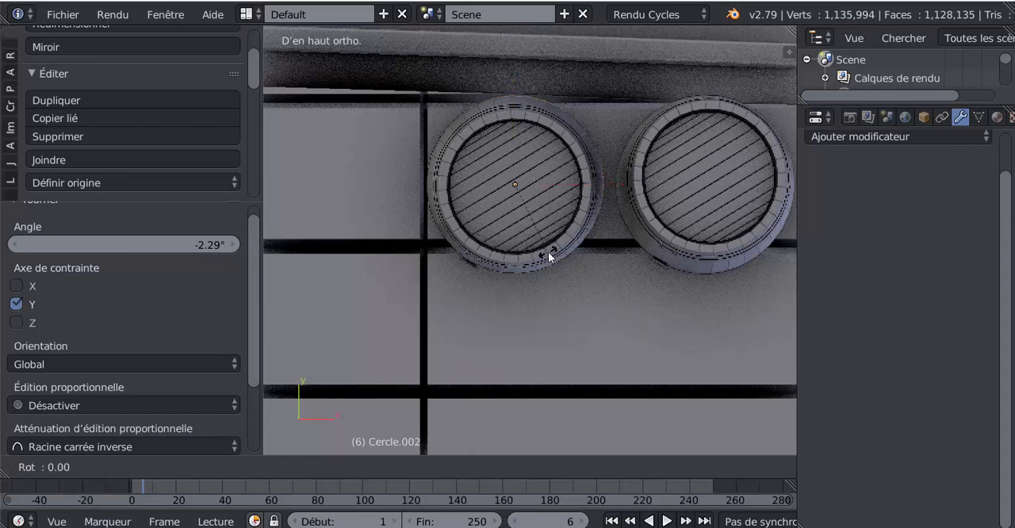
key(x)
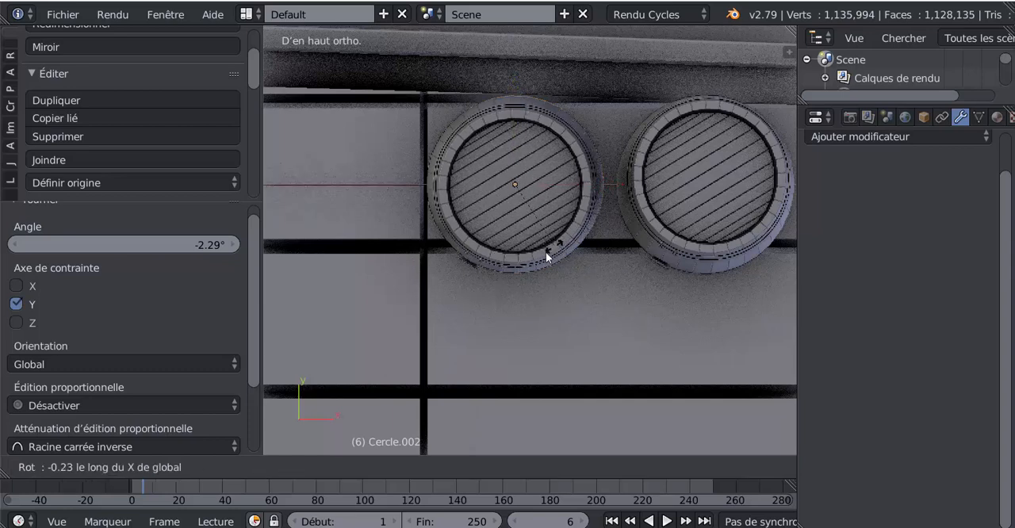
click(566, 248)
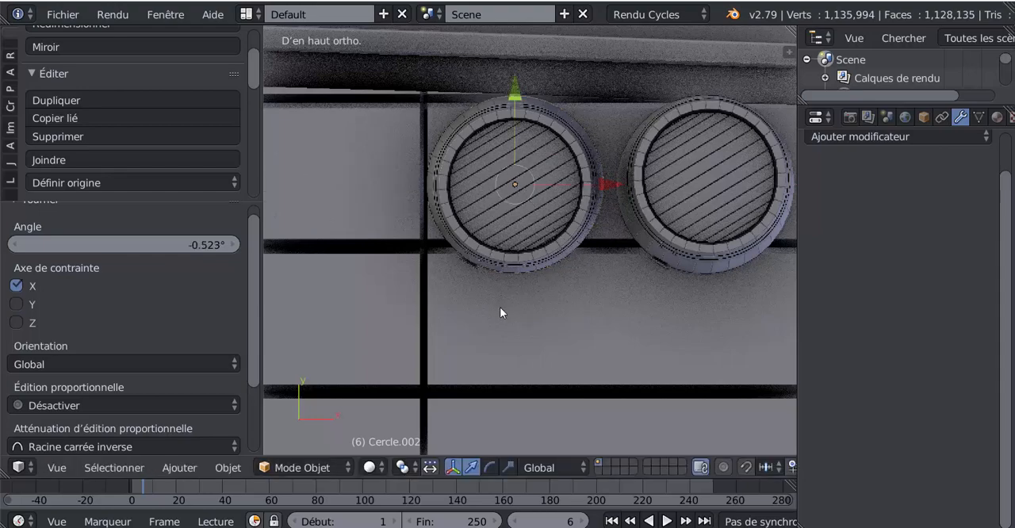
Step: Rotate the third barrel 64.8° about the global Z axis
middle_drag(499, 307, 588, 261)
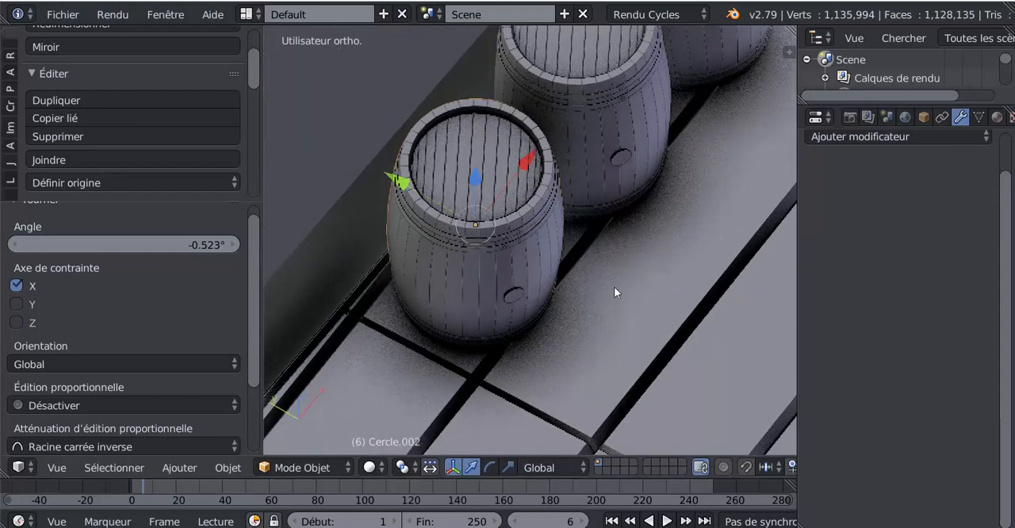
click(533, 466)
key(r)
key(z)
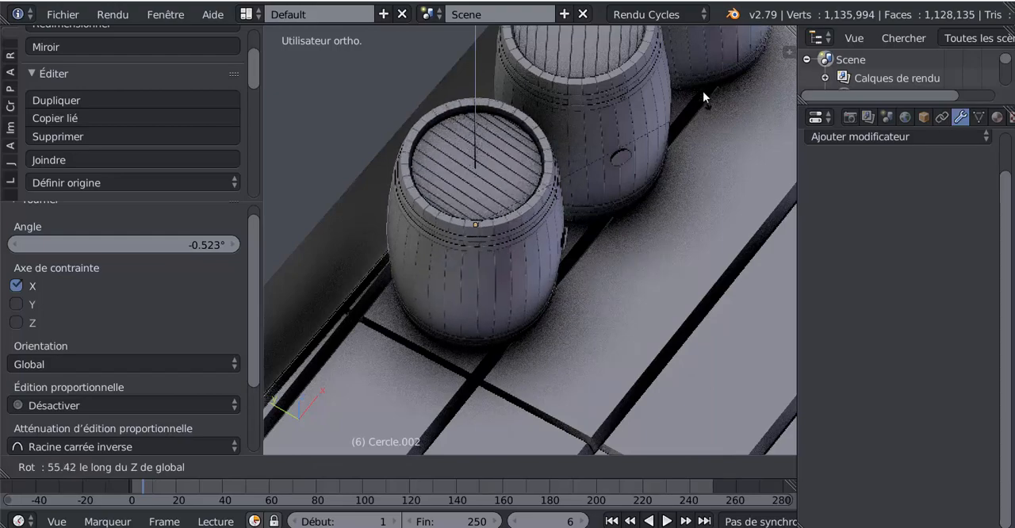
click(671, 75)
Step: Rotate the third barrel freely by -5.23° in a view along the row to match the deck's slope
middle_drag(622, 298, 663, 251)
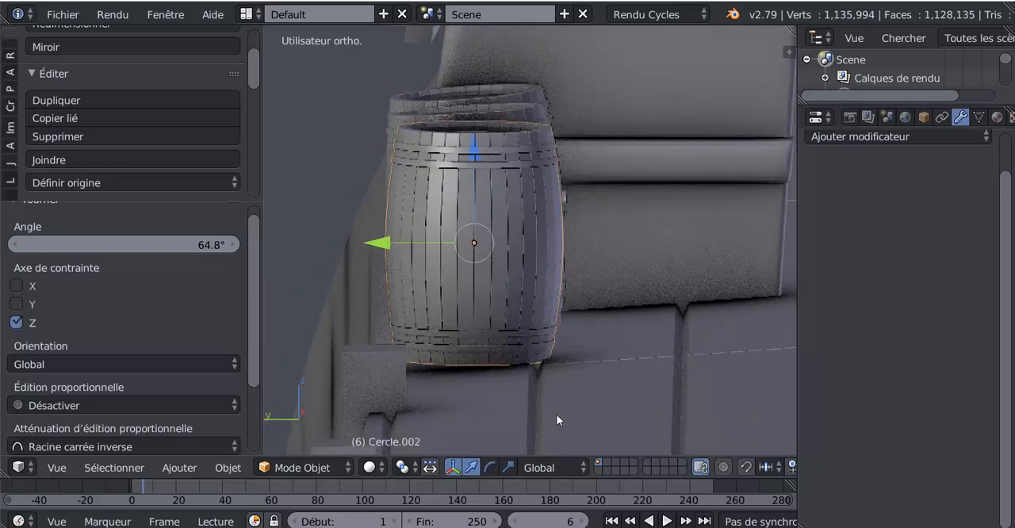
key(r)
click(606, 410)
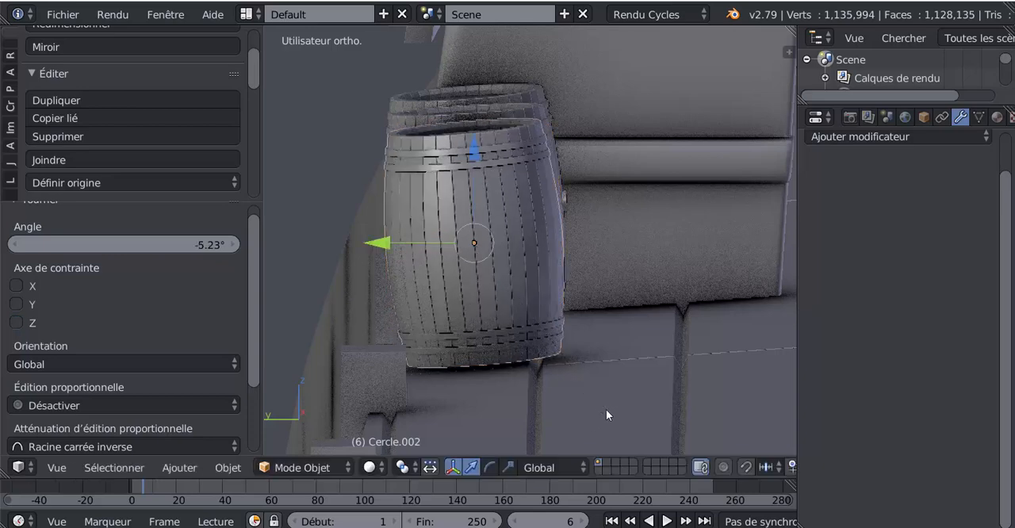
Step: Move the third barrel -0.009 along Z onto the deck and 0.064 along Y toward the rail
drag(473, 152, 472, 158)
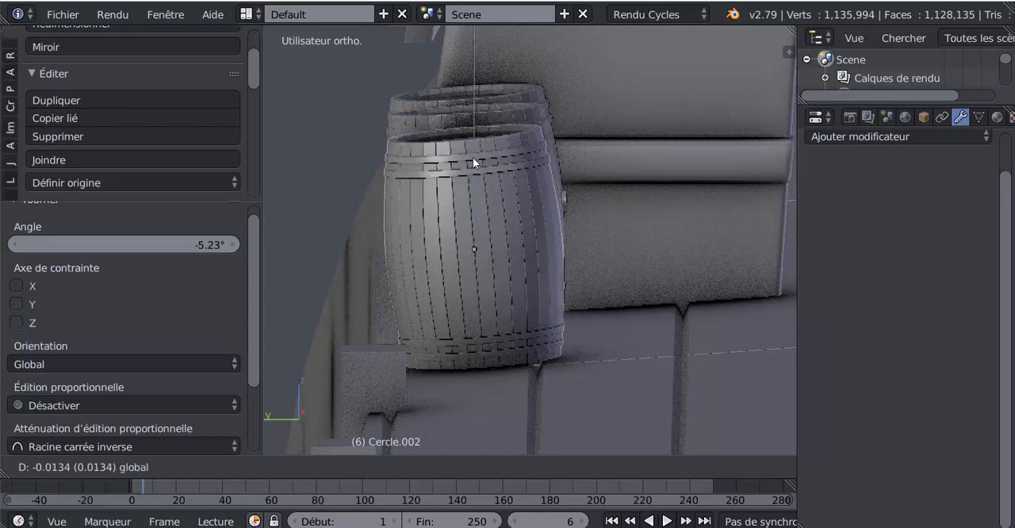
click(384, 268)
key(g)
key(y)
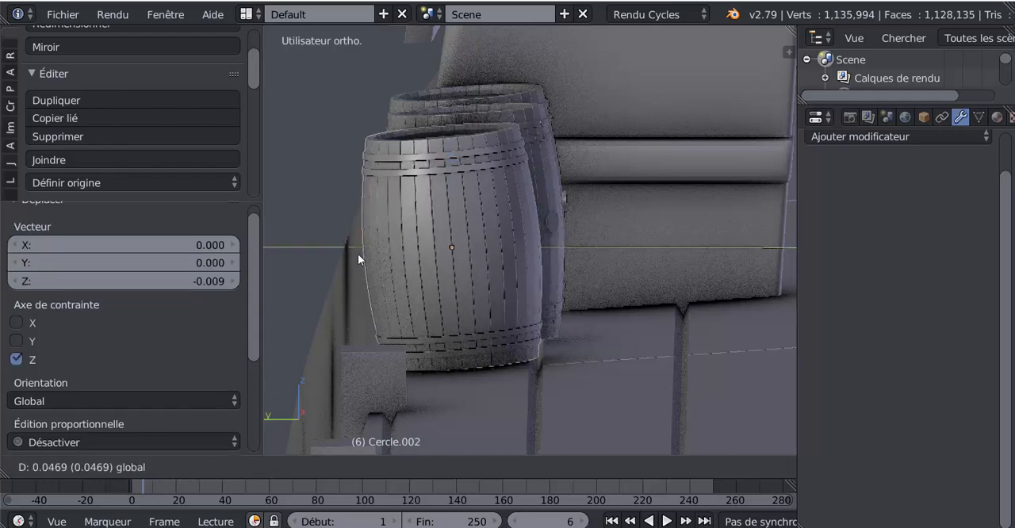
click(351, 257)
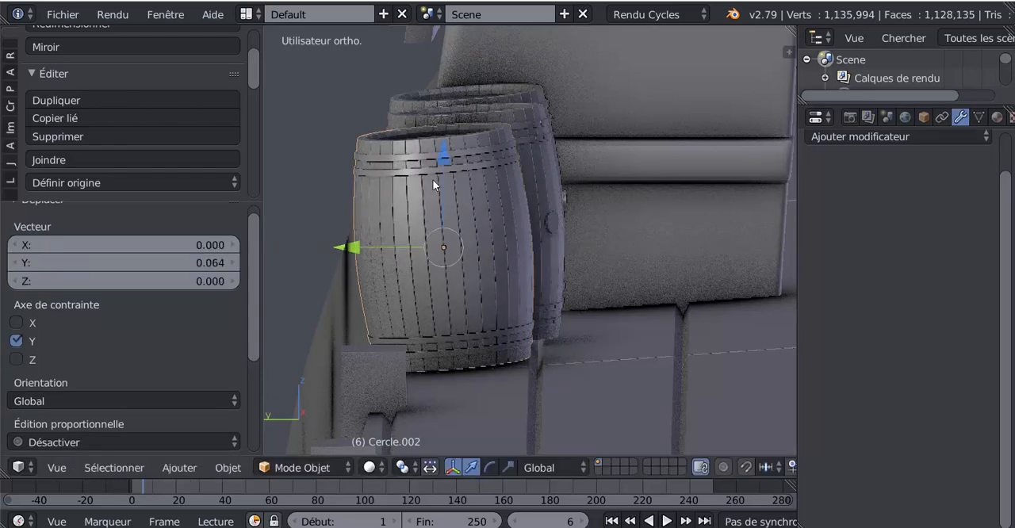
Step: Move the middle barrel -0.007 along Z so it sits on the deck
middle_drag(524, 258, 392, 288)
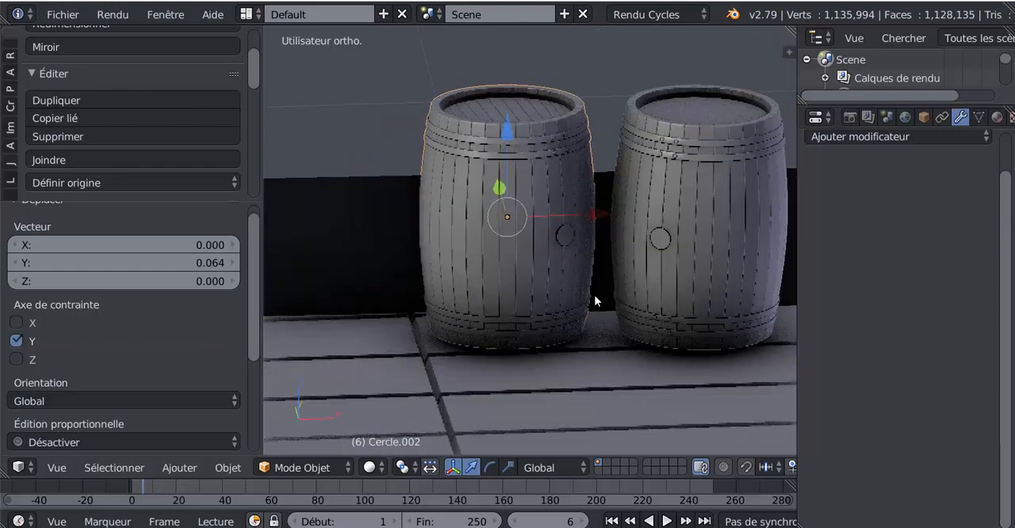
right_click(669, 275)
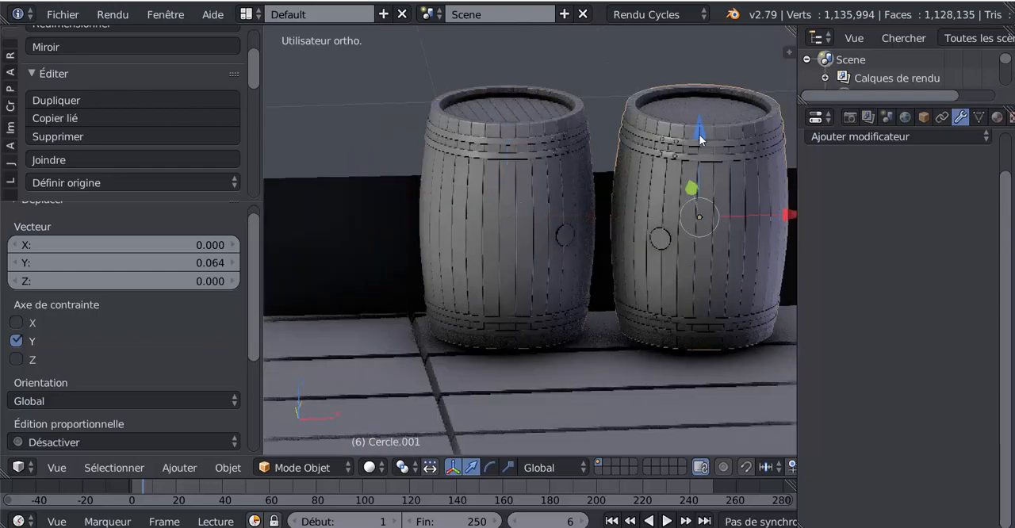
key(g)
key(z)
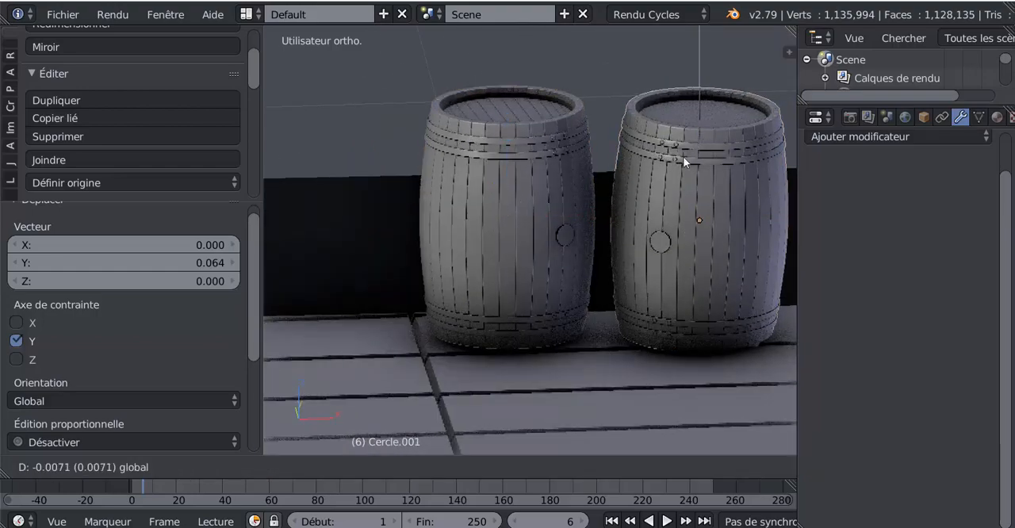
click(683, 156)
Step: Move the middle barrel 0.044 along Y toward the rail
middle_drag(670, 206, 706, 290)
middle_drag(589, 354, 487, 290)
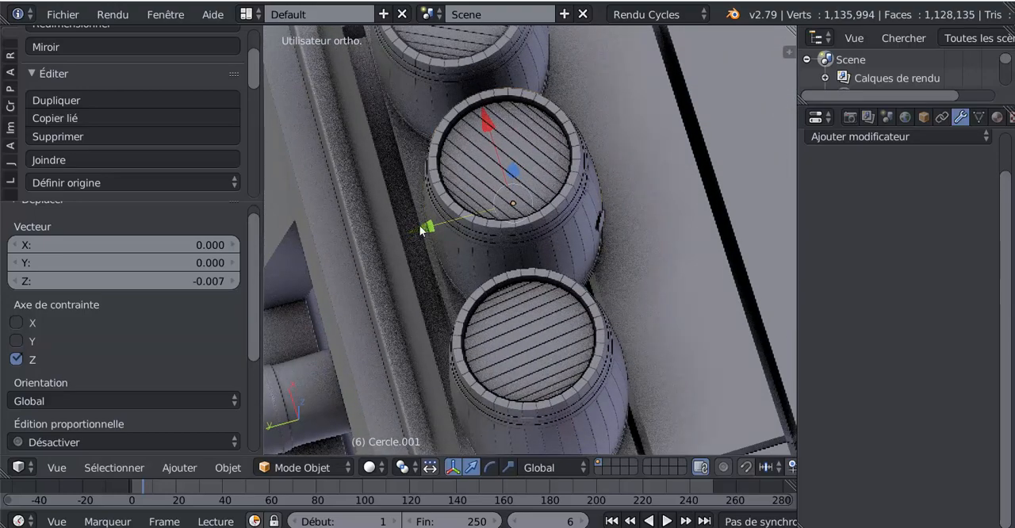
drag(420, 225, 405, 237)
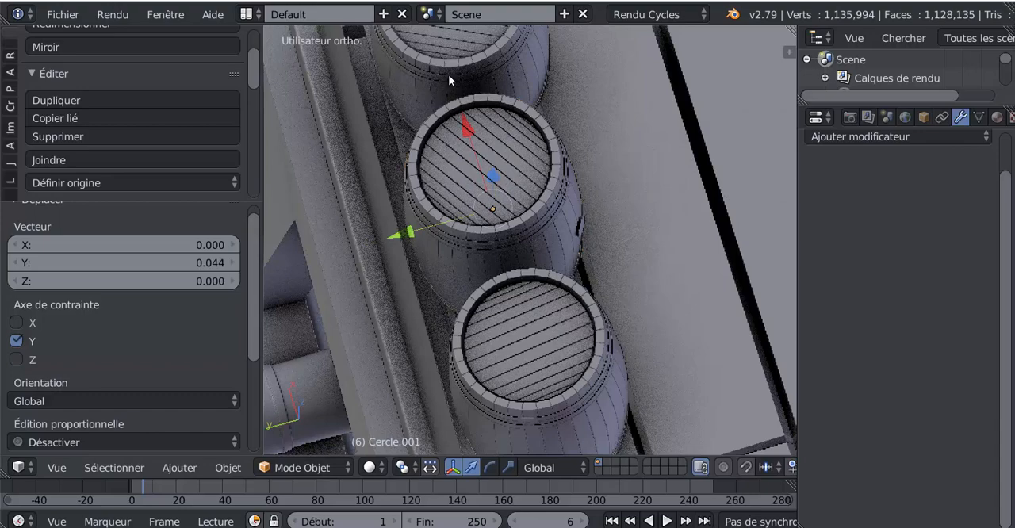
Step: Move the barrel nearest the cabin along the Y axis toward the rail
right_click(519, 78)
shift+middle_drag(522, 155, 580, 277)
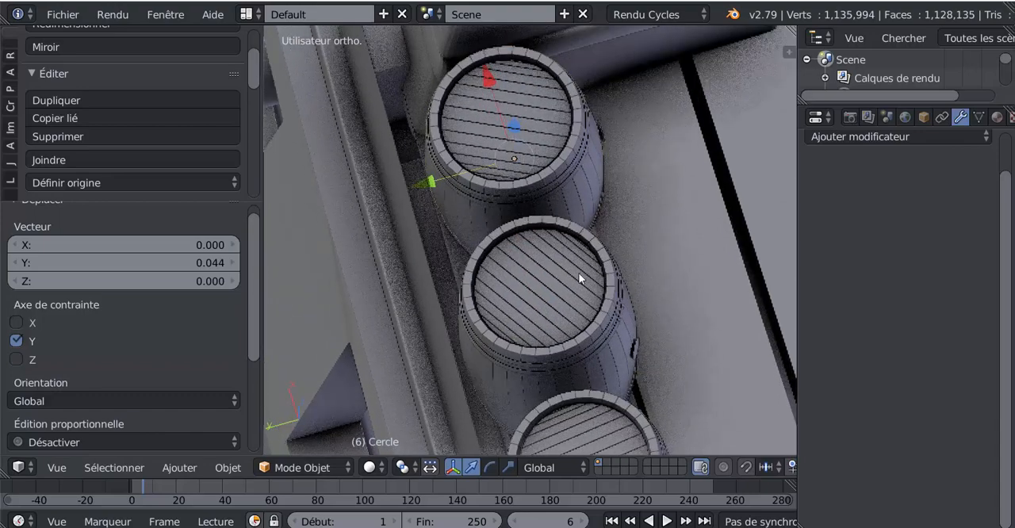
drag(430, 184, 409, 189)
Step: Examine the row of three barrels on the galleon's deck from several angles and distances
key(Tab)
scroll(515, 258, down, 6)
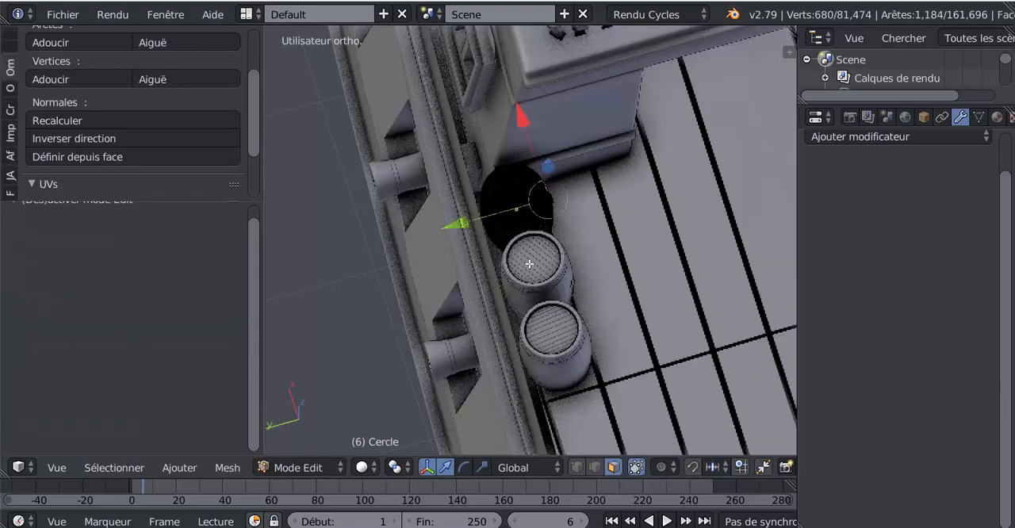
key(Tab)
middle_drag(531, 267, 501, 274)
scroll(502, 273, up, 3)
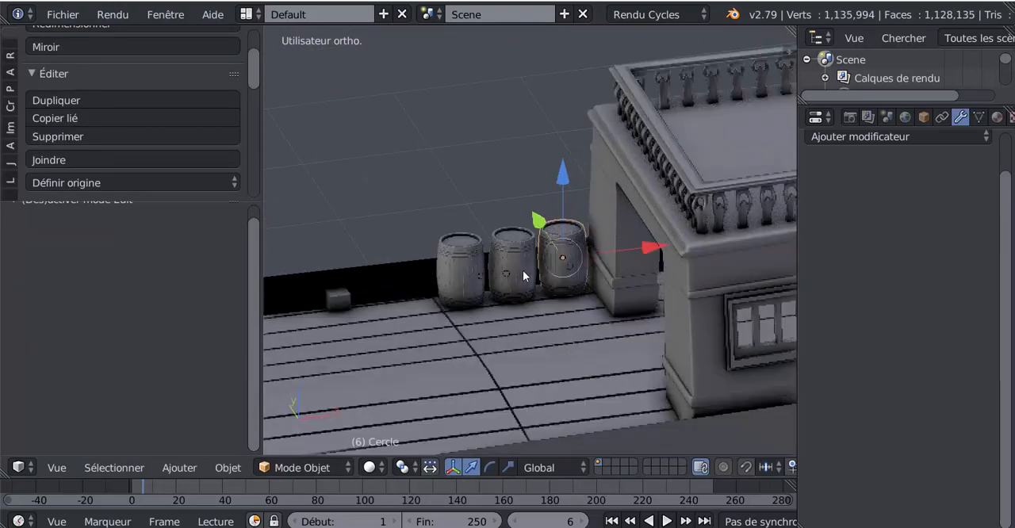
scroll(570, 249, down, 3)
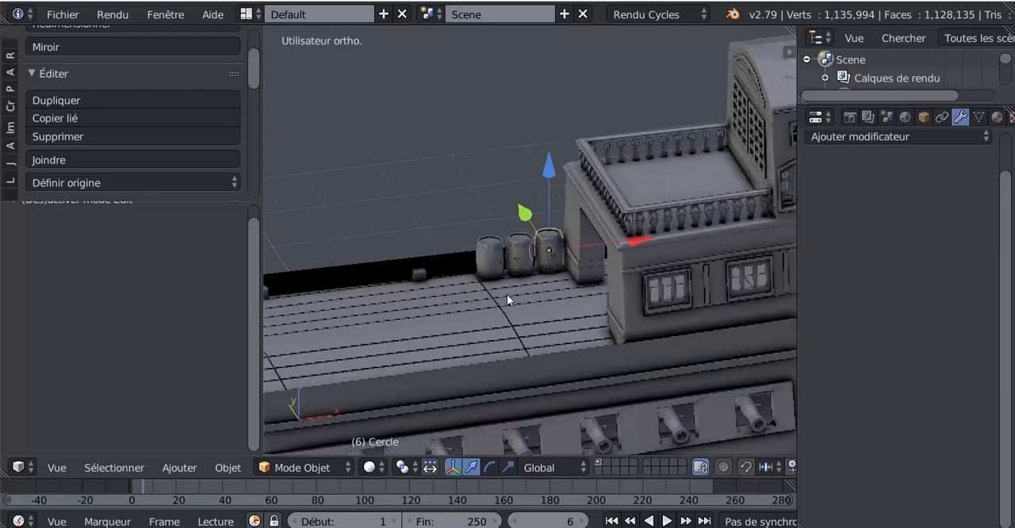
middle_drag(542, 280, 506, 276)
key(Tab)
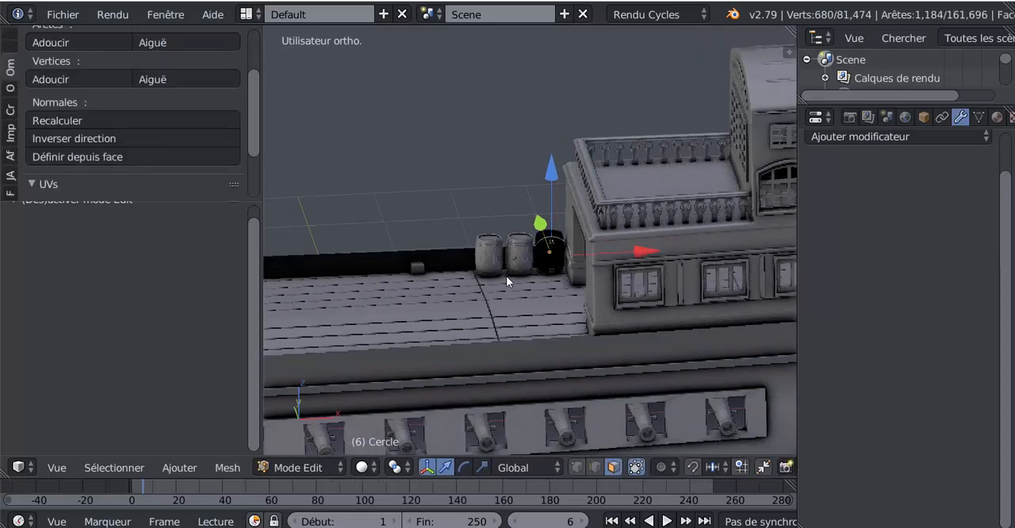
scroll(506, 276, up, 4)
key(Tab)
scroll(484, 302, down, 5)
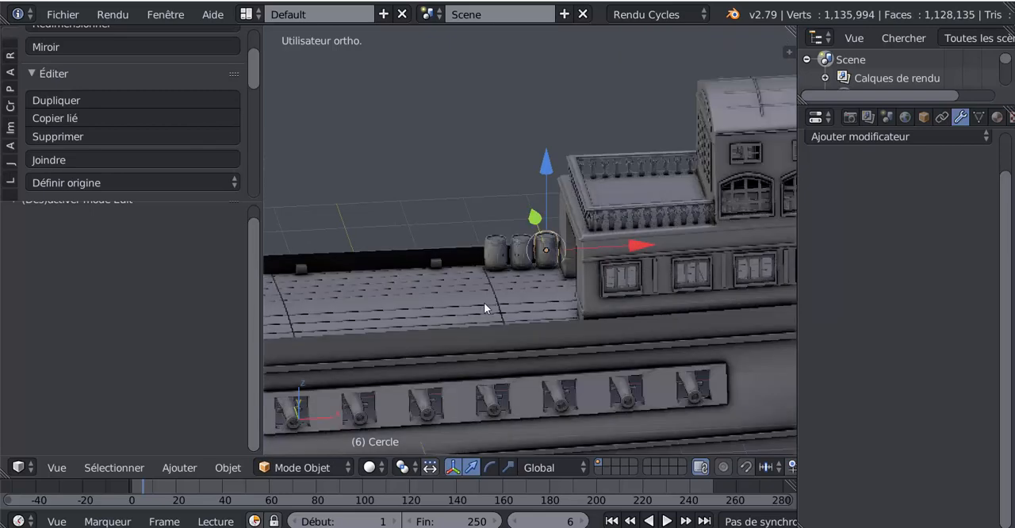
scroll(484, 307, down, 5)
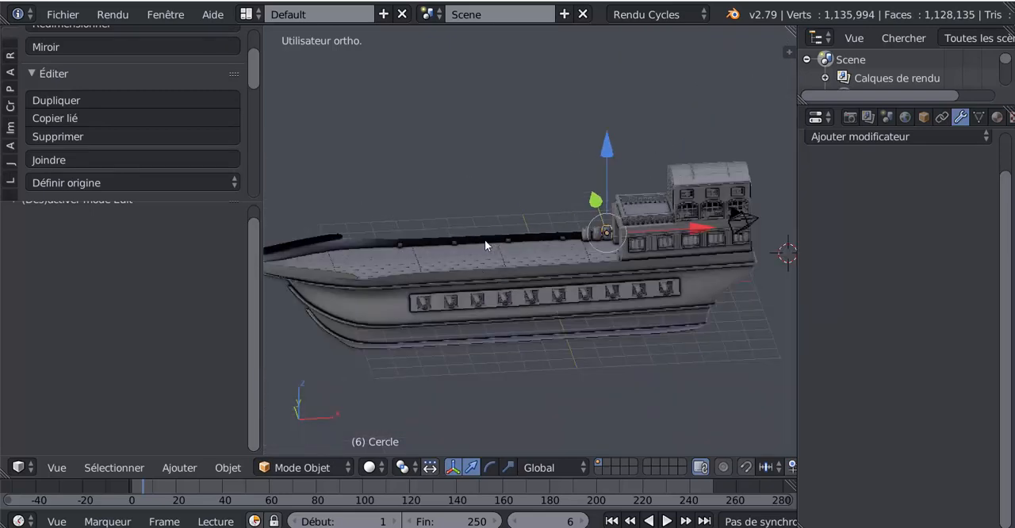
middle_drag(485, 240, 565, 259)
scroll(552, 235, up, 5)
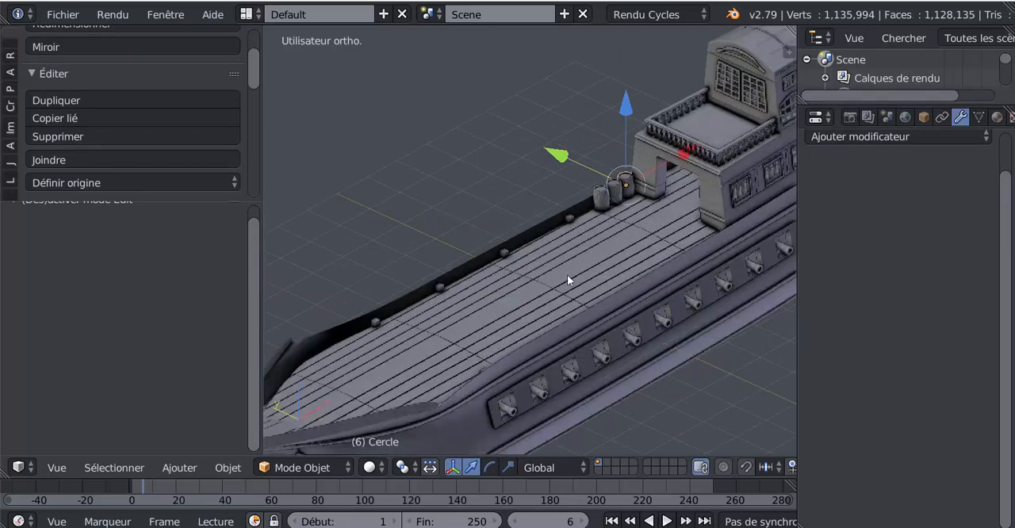
shift+middle_drag(527, 301, 480, 317)
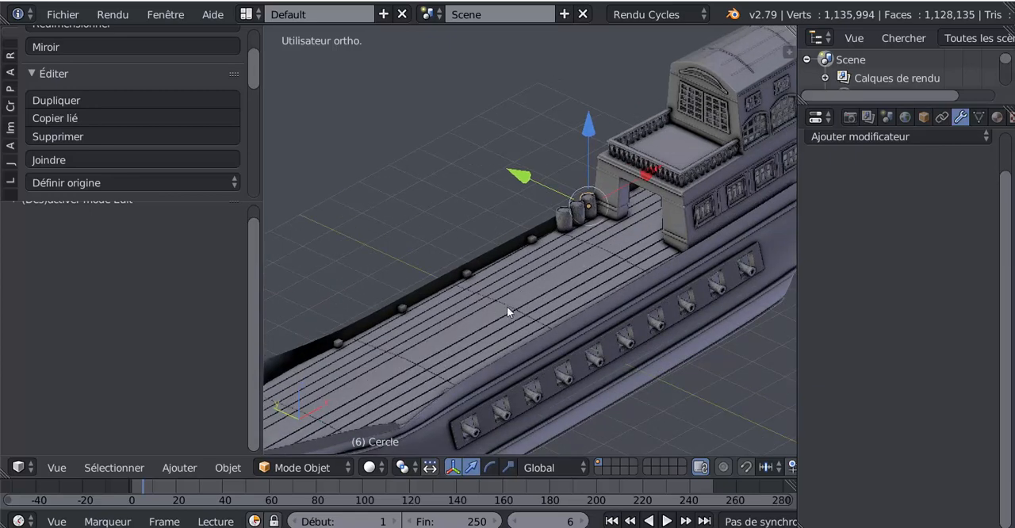
middle_drag(578, 280, 638, 269)
scroll(500, 297, up, 2)
scroll(638, 269, up, 2)
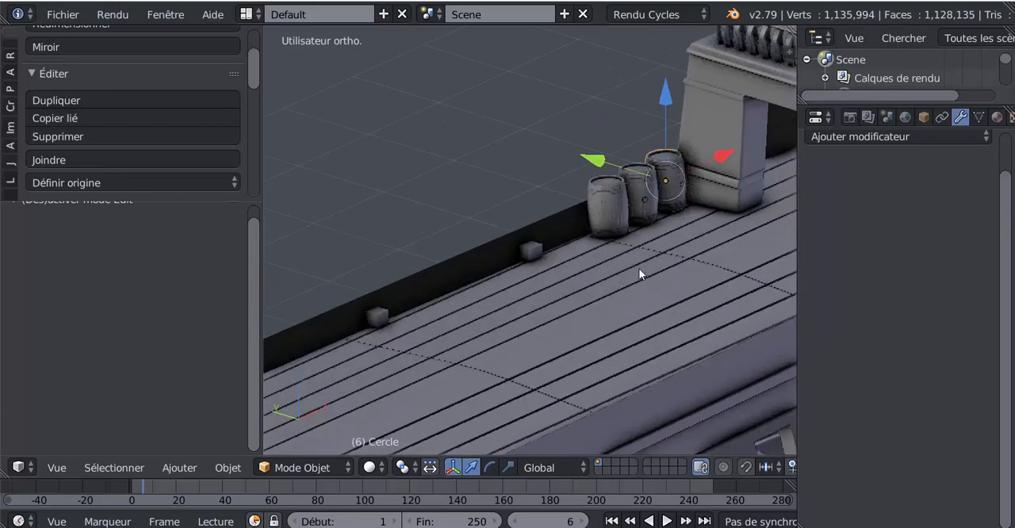
key(Tab)
middle_drag(524, 275, 525, 277)
key(Tab)
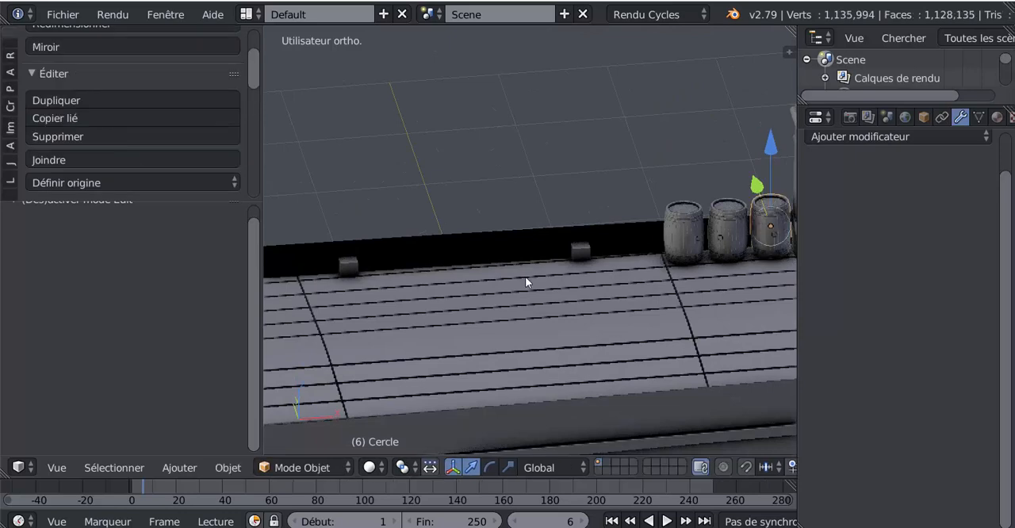
scroll(601, 289, down, 4)
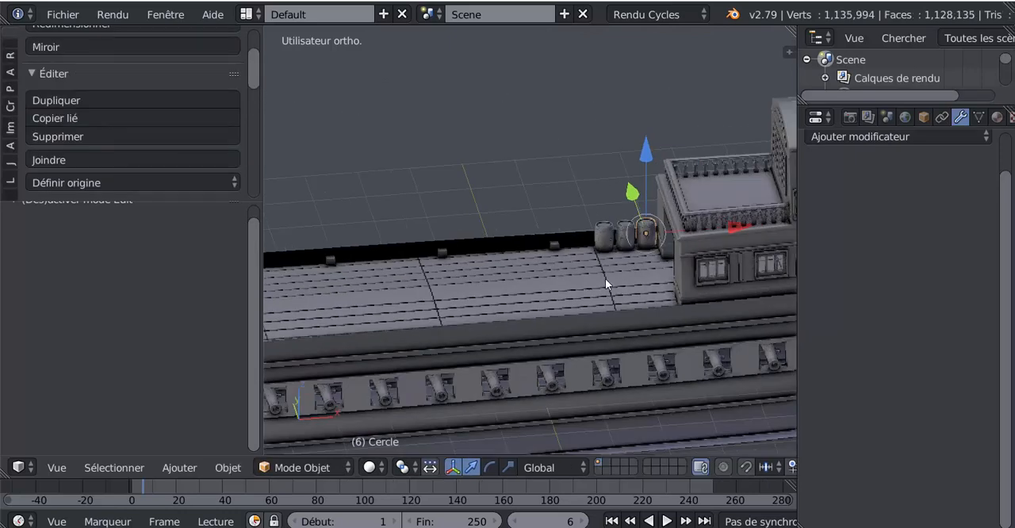
shift+middle_drag(605, 284, 528, 288)
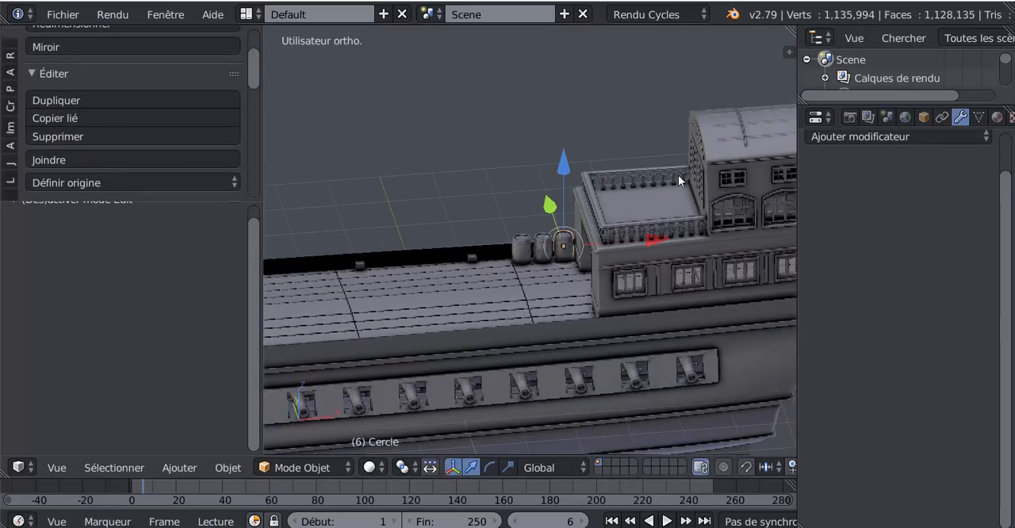
shift+middle_drag(462, 282, 596, 270)
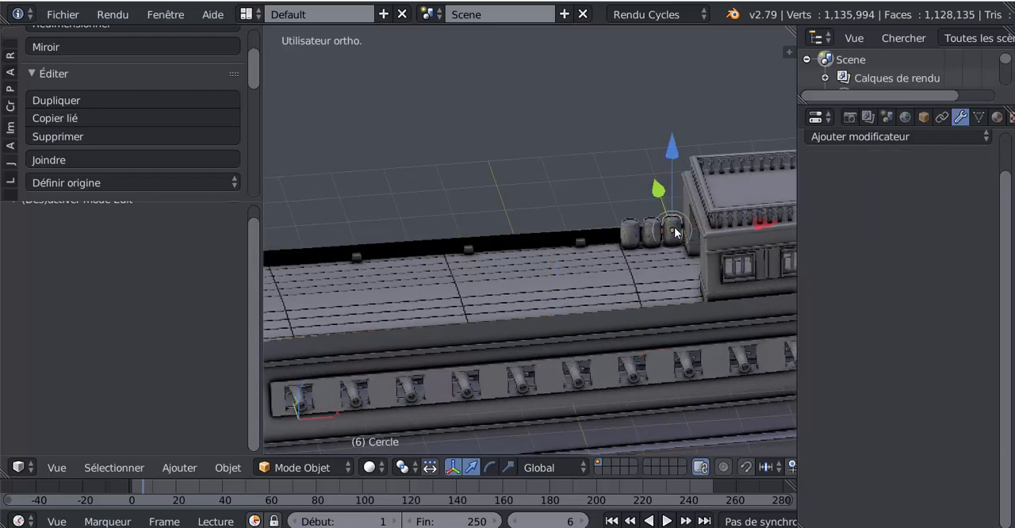
Step: Duplicate the barrel nearest the cabin and move the copy about -10.309 along X to the bow end of the deck
key(shift+d)
right_click(675, 226)
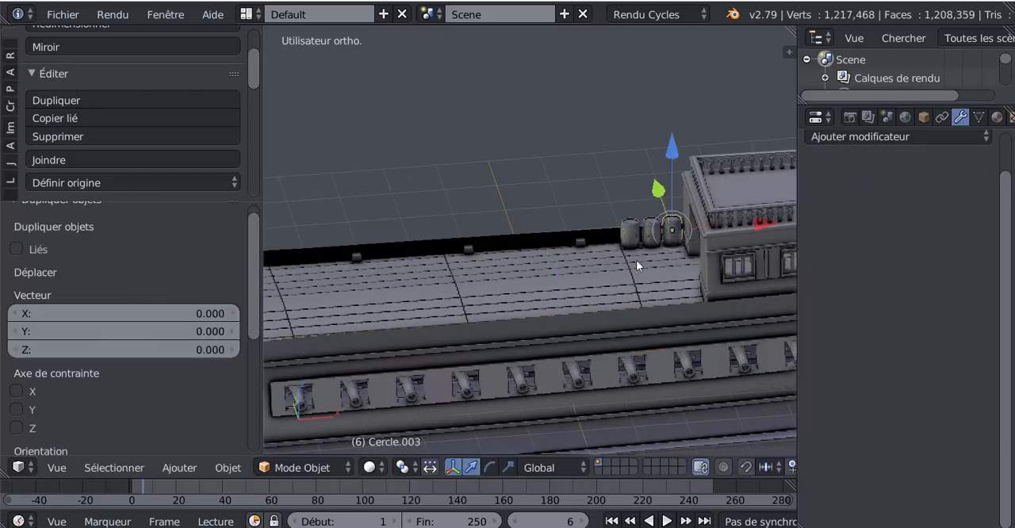
scroll(640, 265, down, 3)
drag(684, 230, 432, 270)
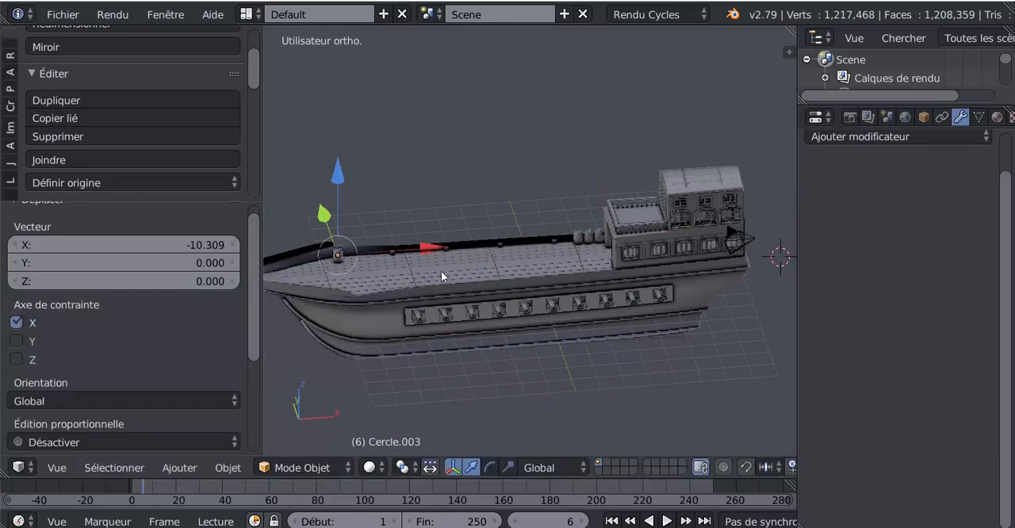
Step: Move the copied barrel a further -0.922 along X, close to the angled rail at the bow
shift+middle_drag(439, 270, 534, 326)
scroll(558, 302, up, 3)
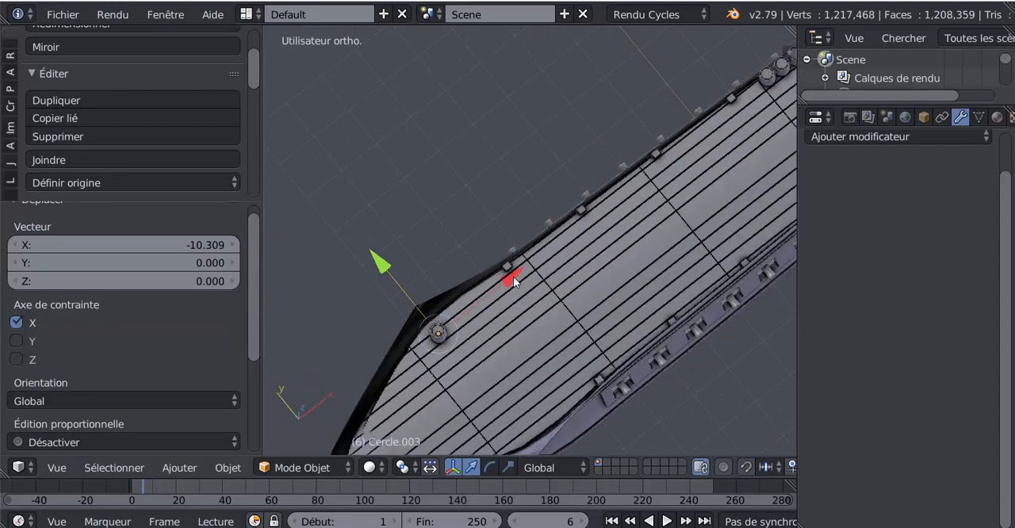
drag(513, 276, 490, 316)
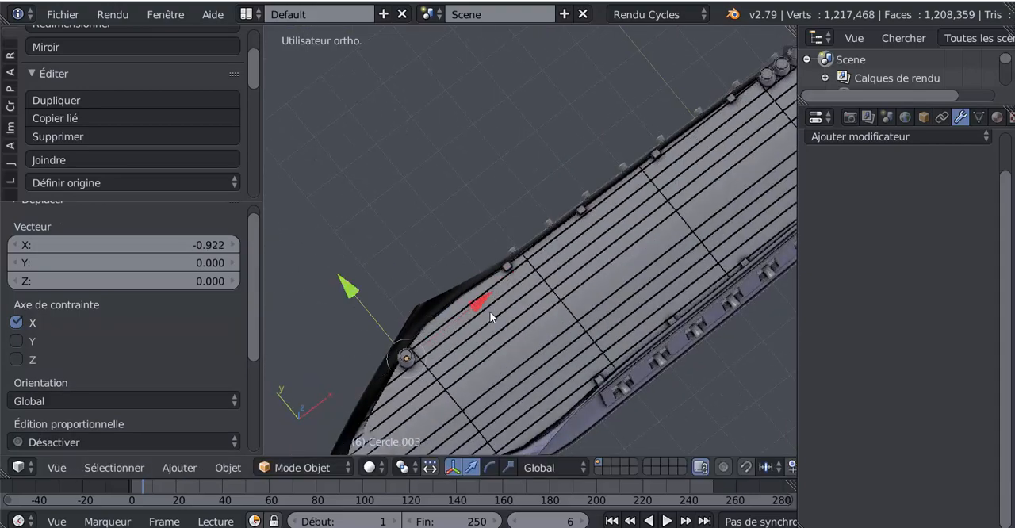
key(Tab)
key(Tab)
Step: Widen the 3D view by narrowing the areas on both sides of it, and examine the galleon's deck, barrels and stern cabin
middle_drag(516, 360, 459, 323)
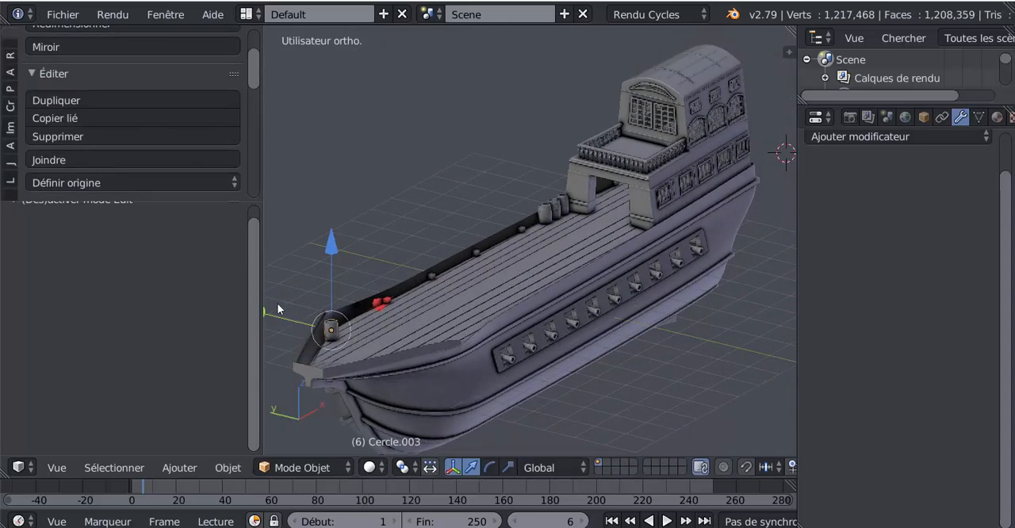
drag(264, 270, 147, 281)
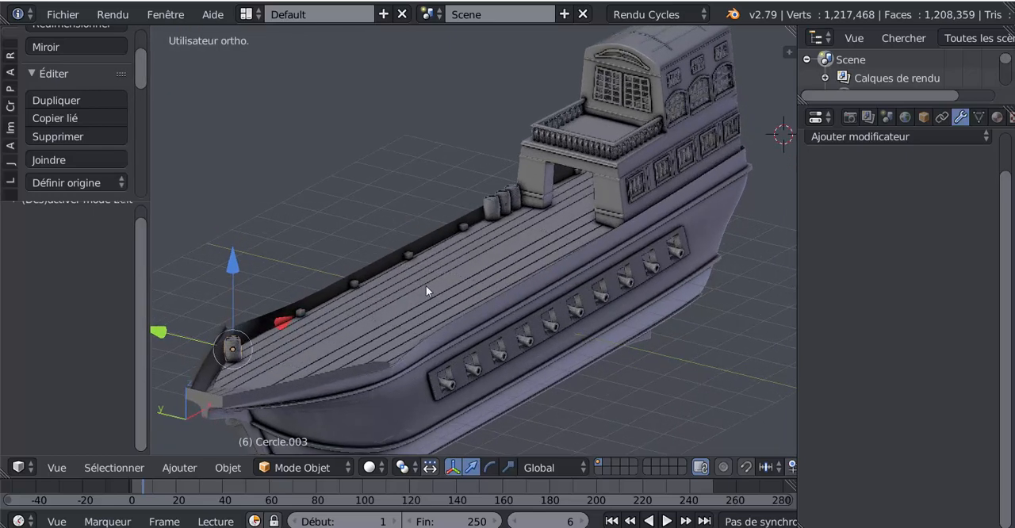
middle_drag(426, 286, 424, 275)
scroll(424, 274, up, 2)
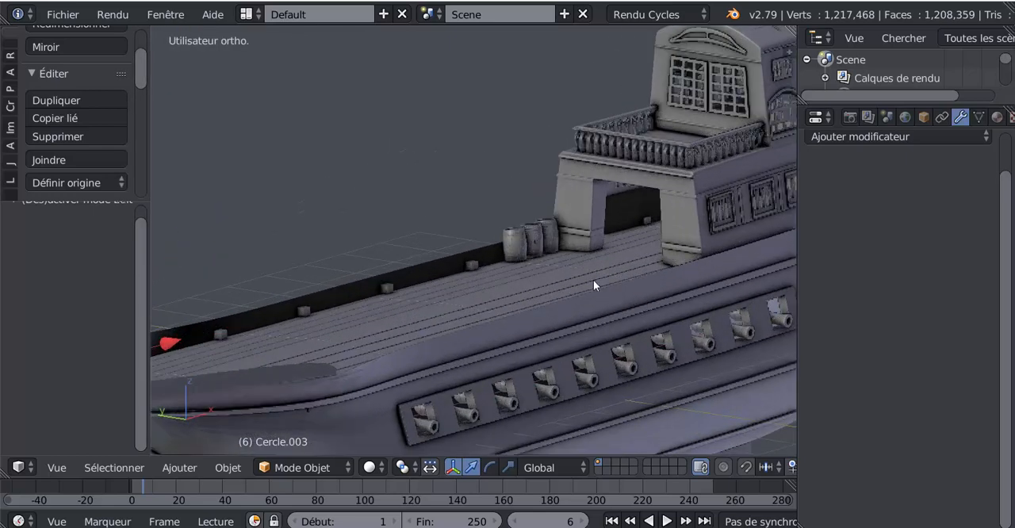
shift+middle_drag(593, 280, 546, 290)
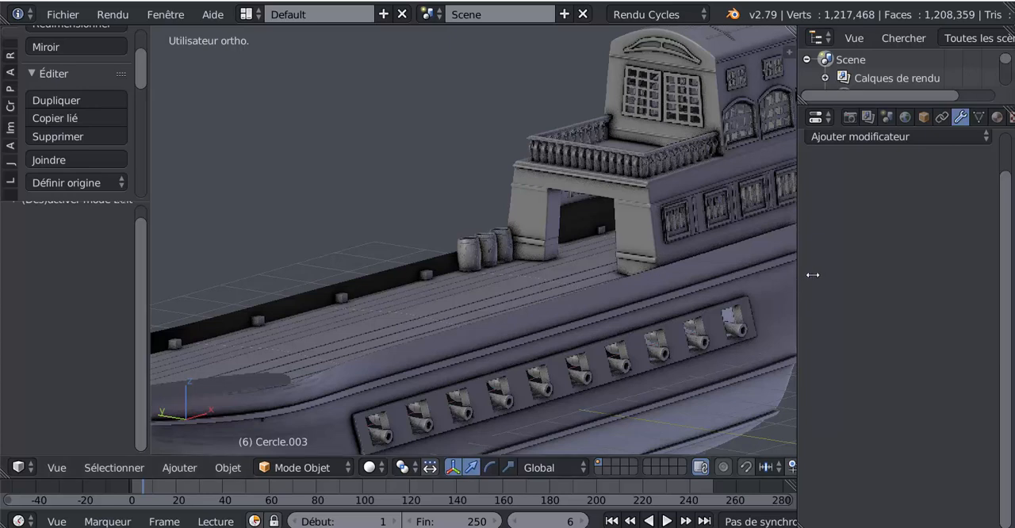
drag(797, 275, 878, 274)
shift+middle_drag(753, 273, 636, 317)
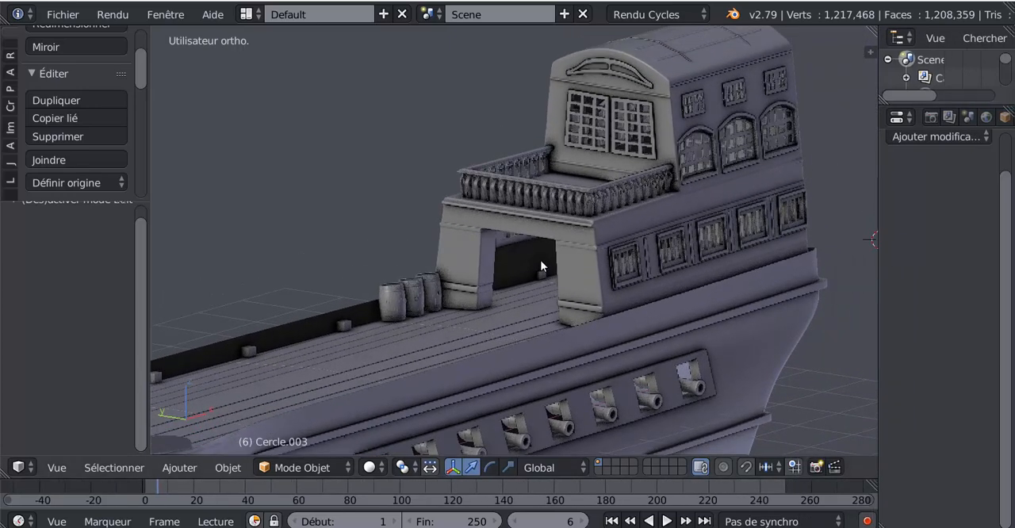